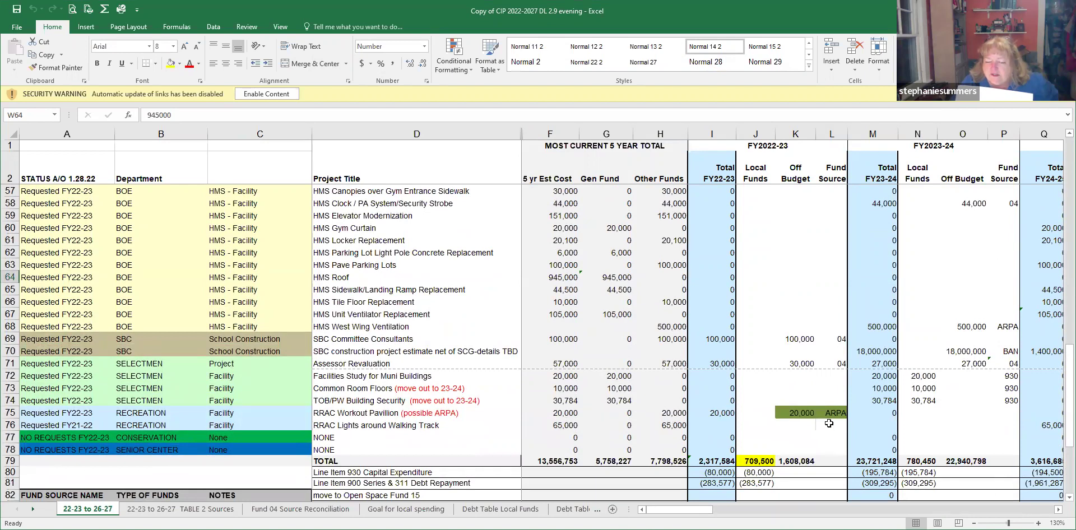
# Step: Fill the FY2022-23 off-budget amount and fund source cells of RRAC Workout Pavilion with a brighter green from the standard colours
pyautogui.moveTo(793, 414); pyautogui.dragTo(838, 415)
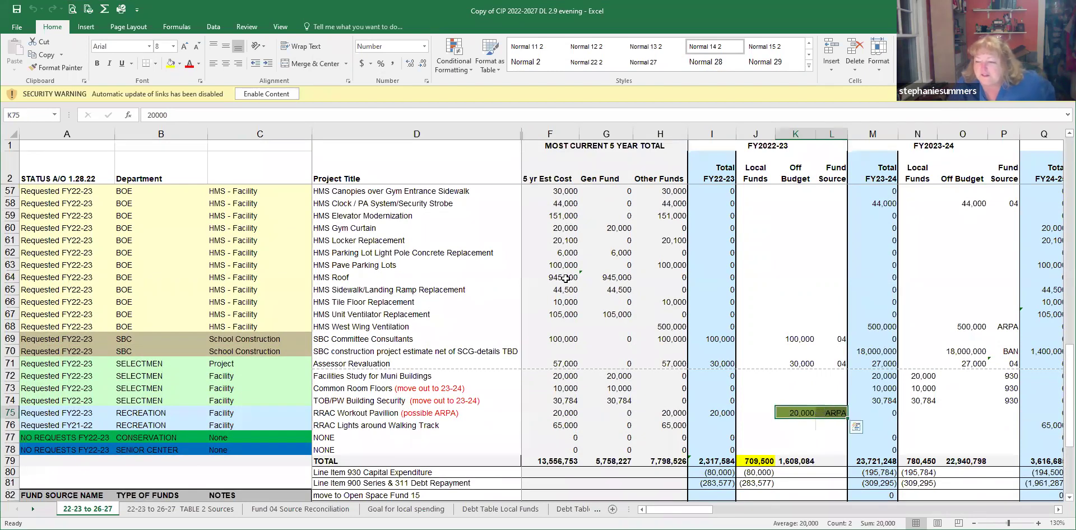
pyautogui.click(180, 64)
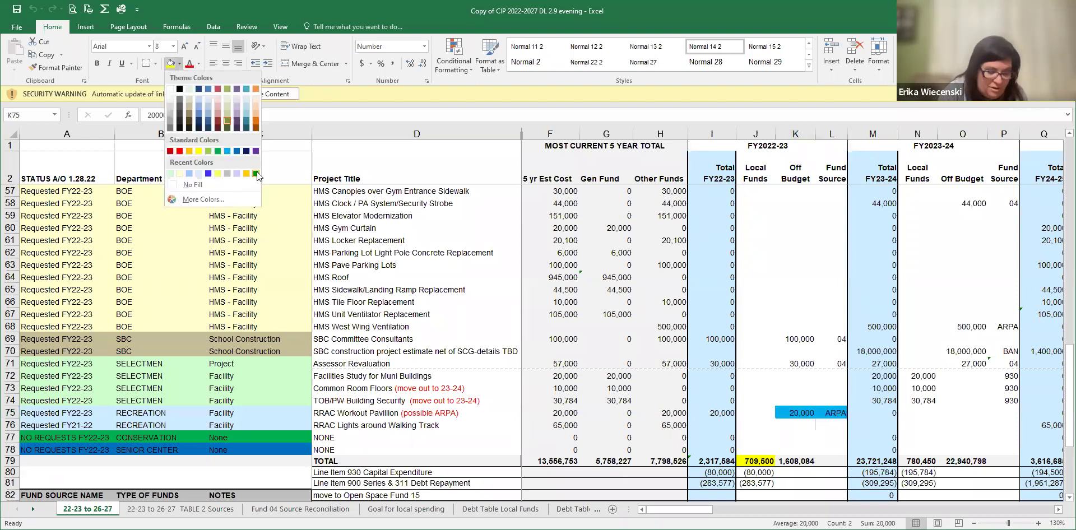
pyautogui.click(187, 198)
pyautogui.click(86, 337)
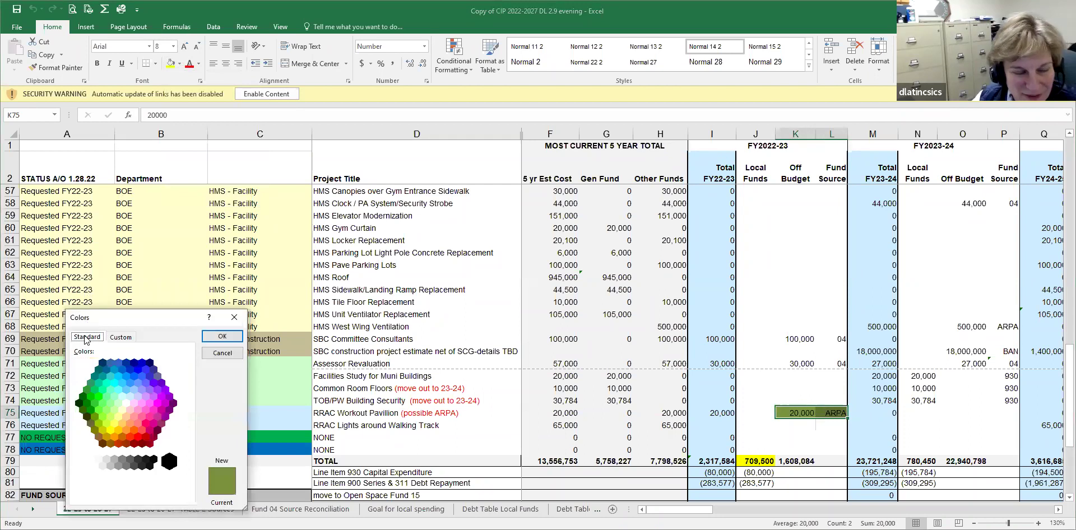
pyautogui.click(91, 398)
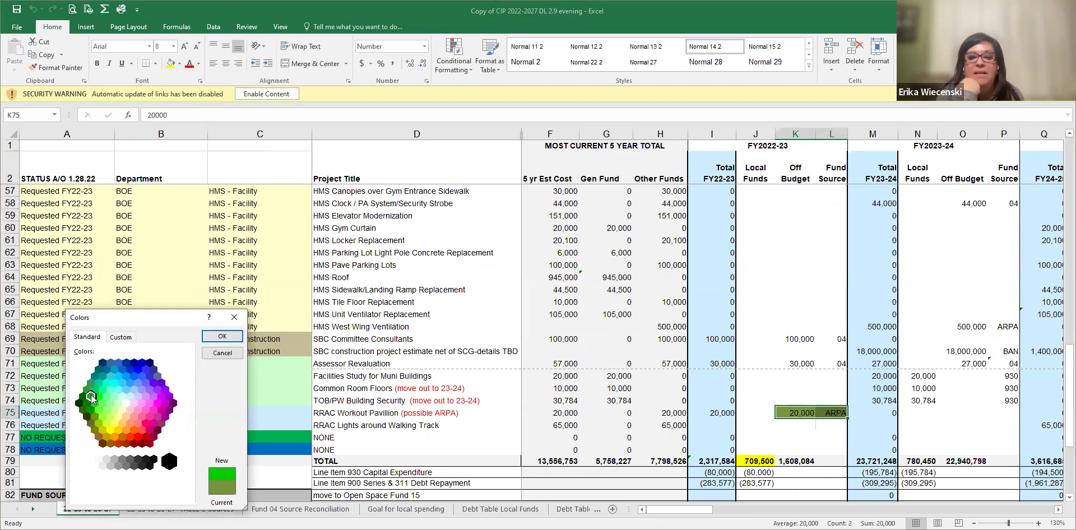
pyautogui.click(95, 390)
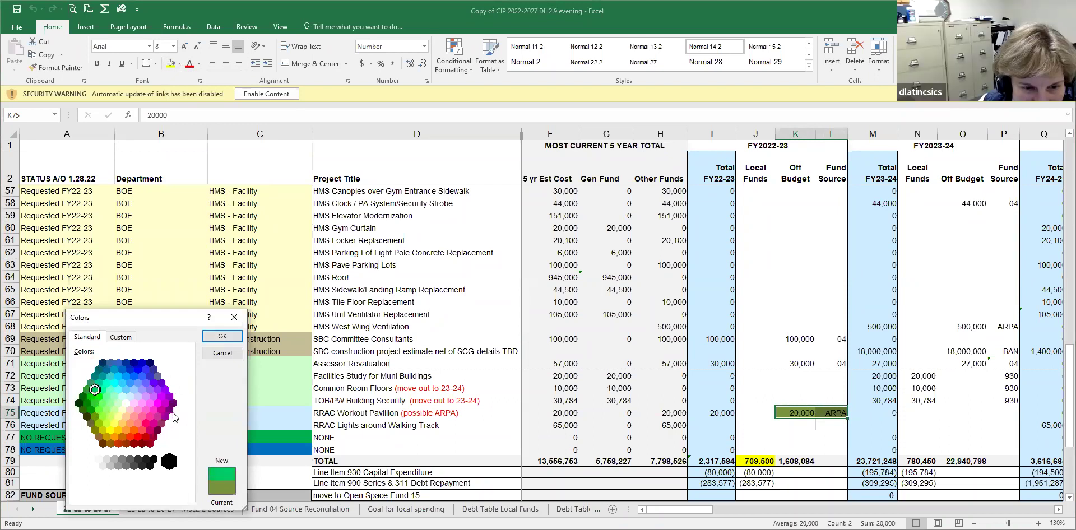
pyautogui.click(217, 335)
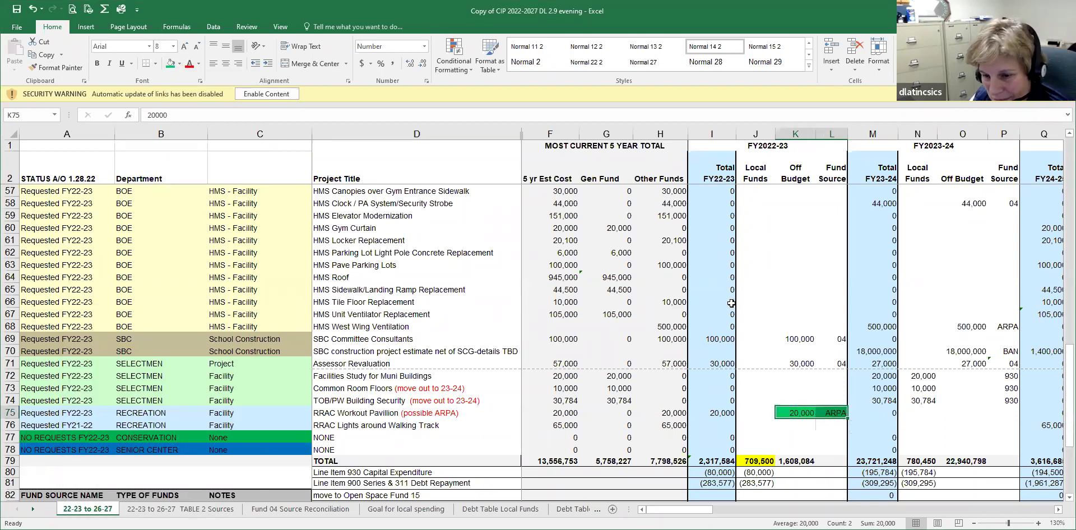
# Step: Apply the same green fill to the FY2022-23 ARPA amounts and sources for HMS AC Band Room, 800 MHz Radios, SCBA air packs and Automatic Generator
pyautogui.scroll(1, 728, 302)
pyautogui.scroll(8, 815, 294)
pyautogui.moveTo(790, 338); pyautogui.dragTo(827, 333)
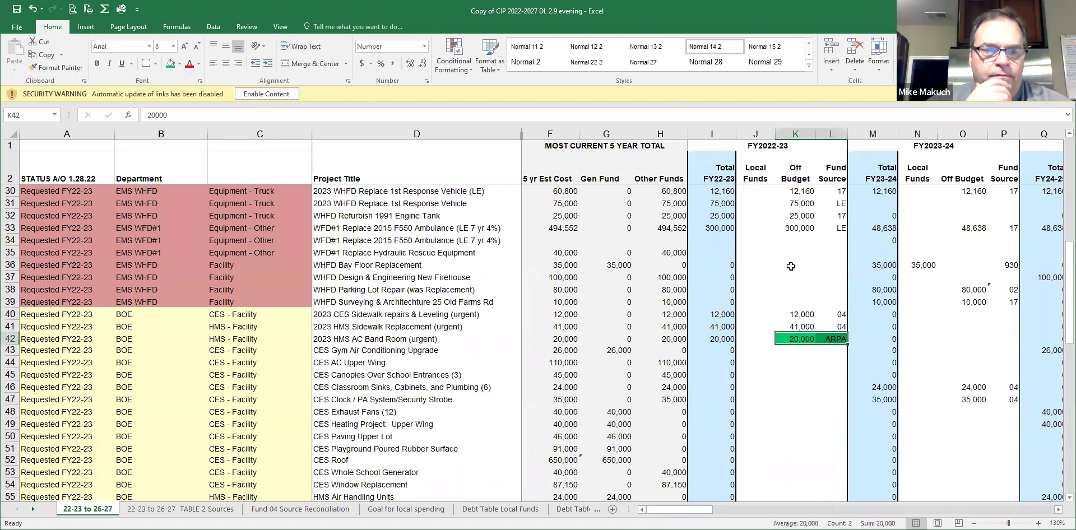
pyautogui.scroll(5, 784, 303)
pyautogui.moveTo(779, 322); pyautogui.dragTo(834, 338)
pyautogui.click(170, 63)
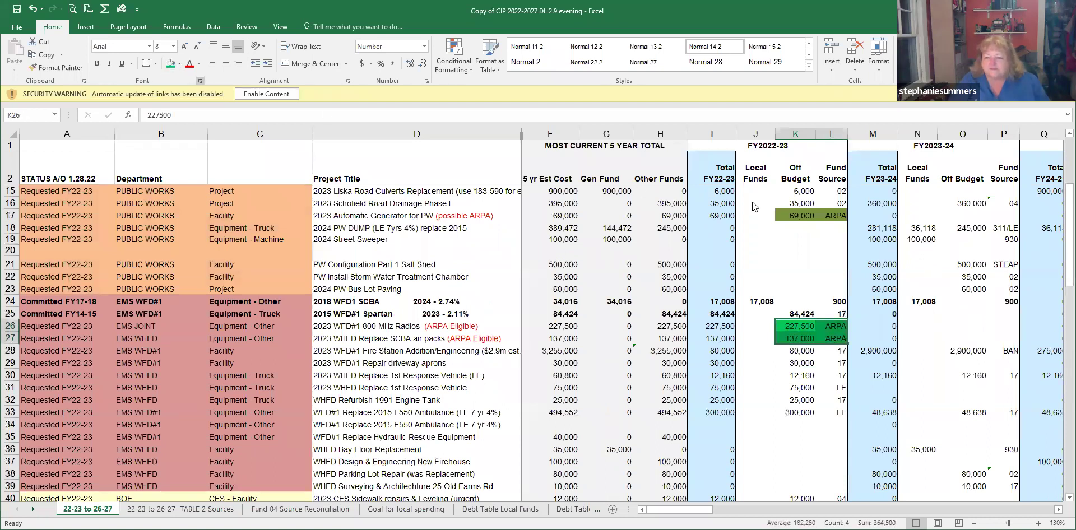
pyautogui.moveTo(775, 216); pyautogui.dragTo(832, 216)
pyautogui.click(171, 63)
pyautogui.scroll(2, 633, 313)
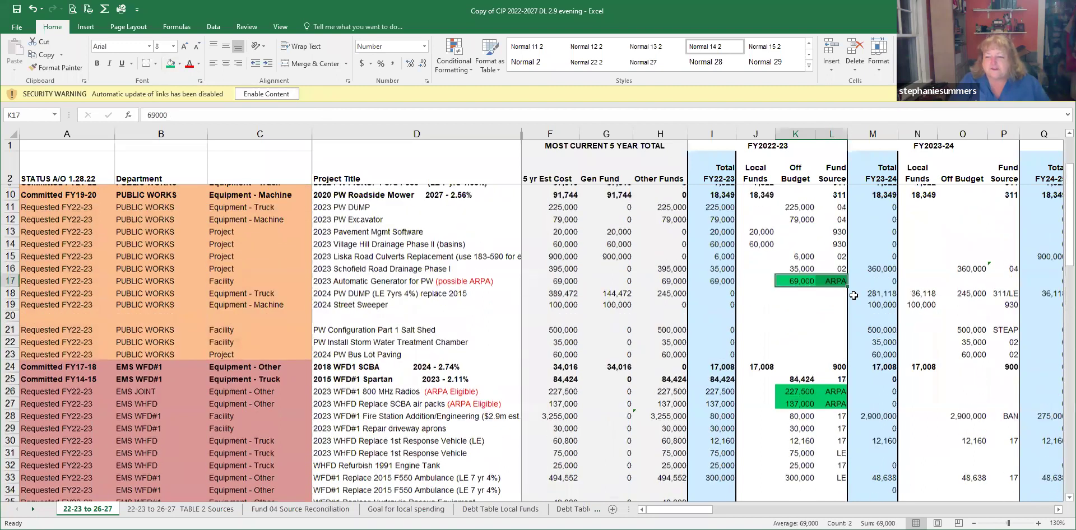
pyautogui.scroll(1, 585, 319)
pyautogui.scroll(-2, 586, 320)
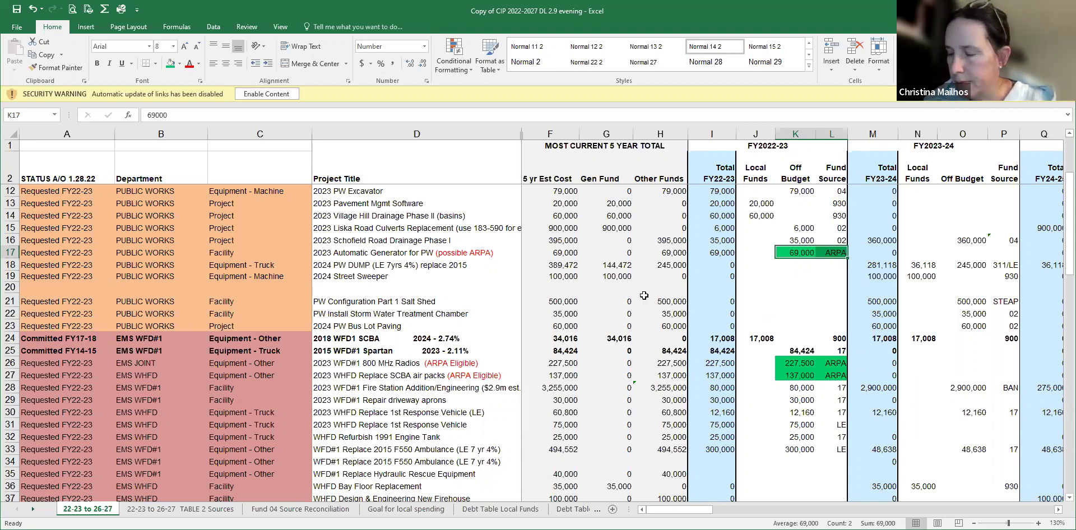
pyautogui.scroll(1, 638, 297)
pyautogui.scroll(2, 638, 296)
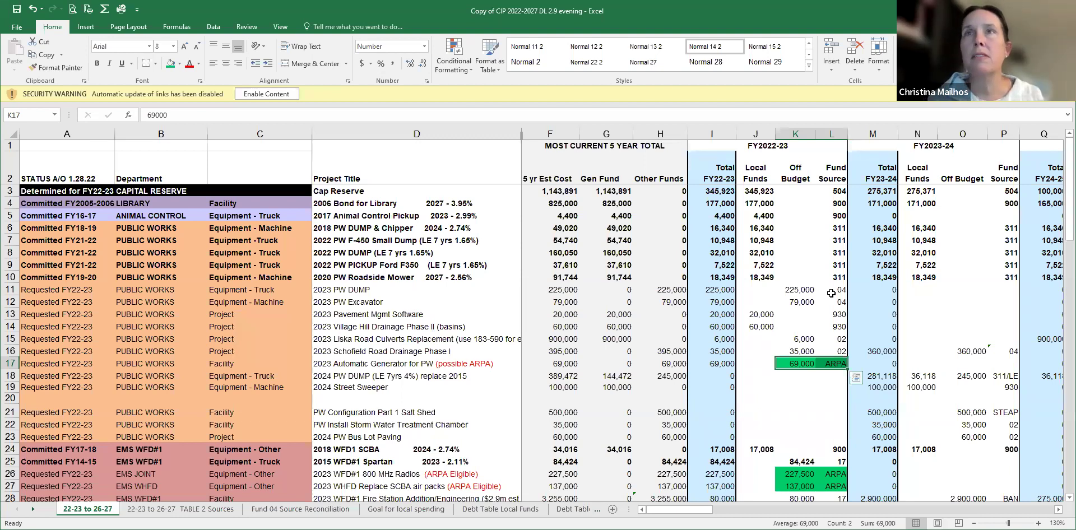
# Step: Check the Fund 04 Source Reconciliation and TABLE 2 Sources sheets, and return to the 22-23 to 26-27 sheet
pyautogui.click(300, 510)
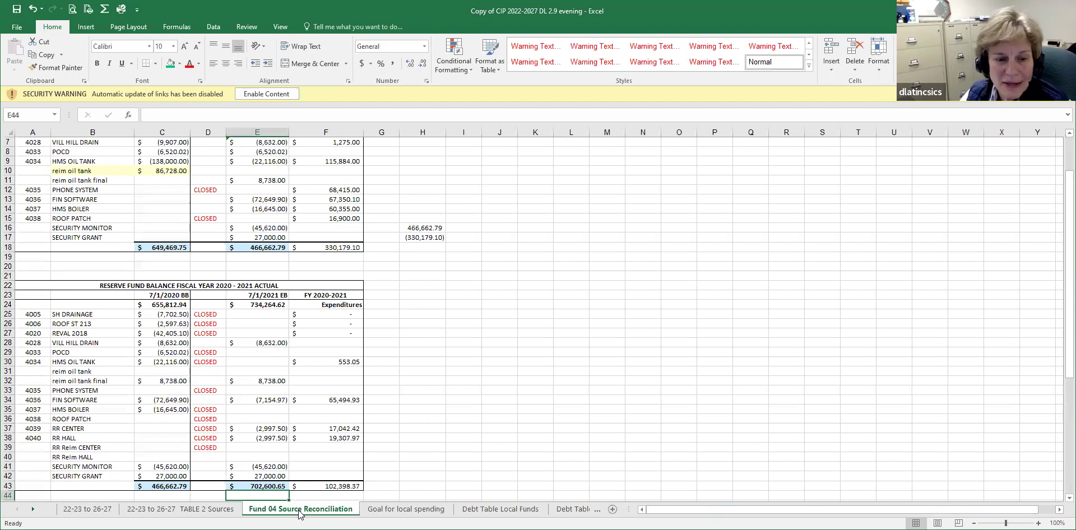
pyautogui.hotkey('ctrl', 'pageup')
pyautogui.scroll(10, 410, 306)
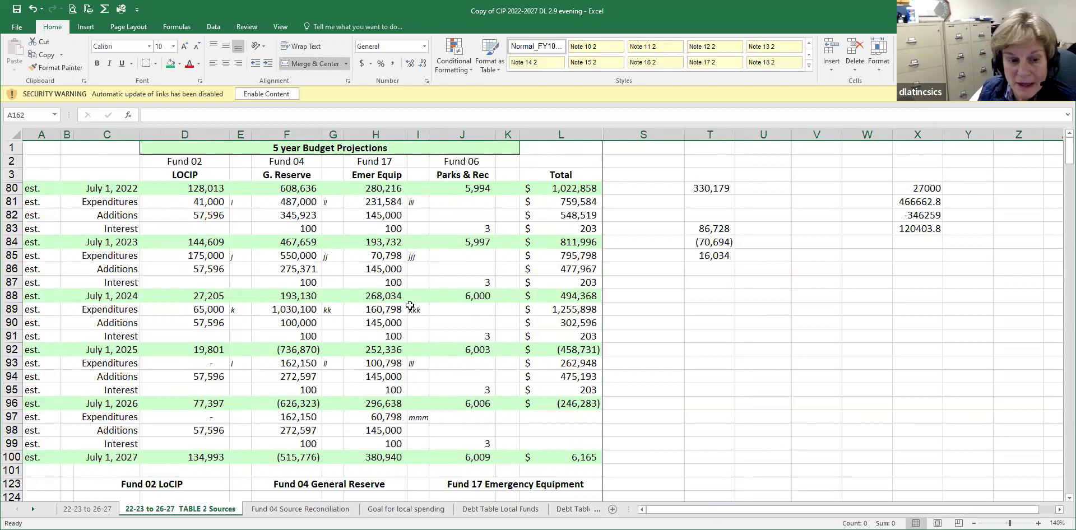
pyautogui.click(87, 509)
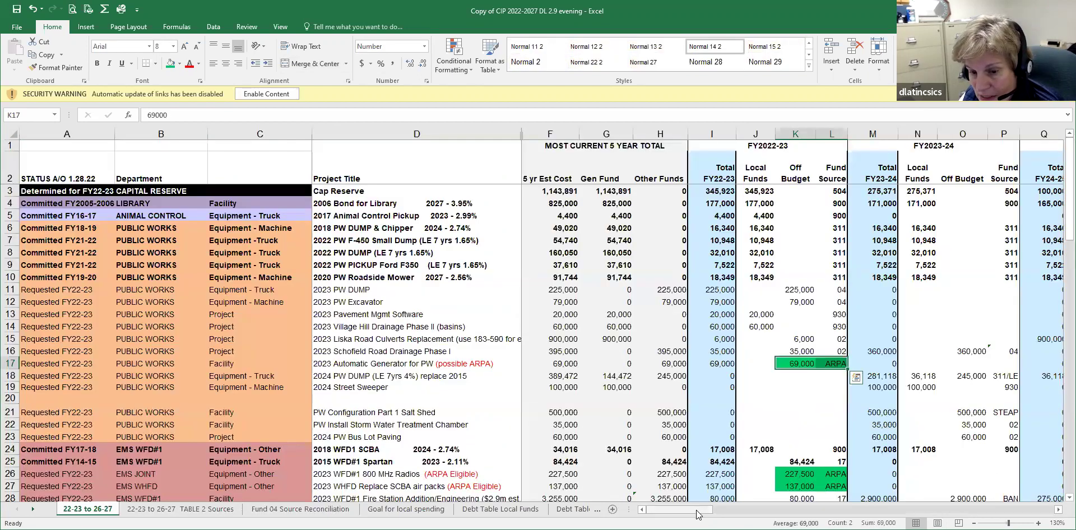
# Step: Locate the FY2024-25 off-budget amount for Liska Road Culverts Replacement and select that project's whole row
pyautogui.moveTo(697, 511); pyautogui.dragTo(762, 510)
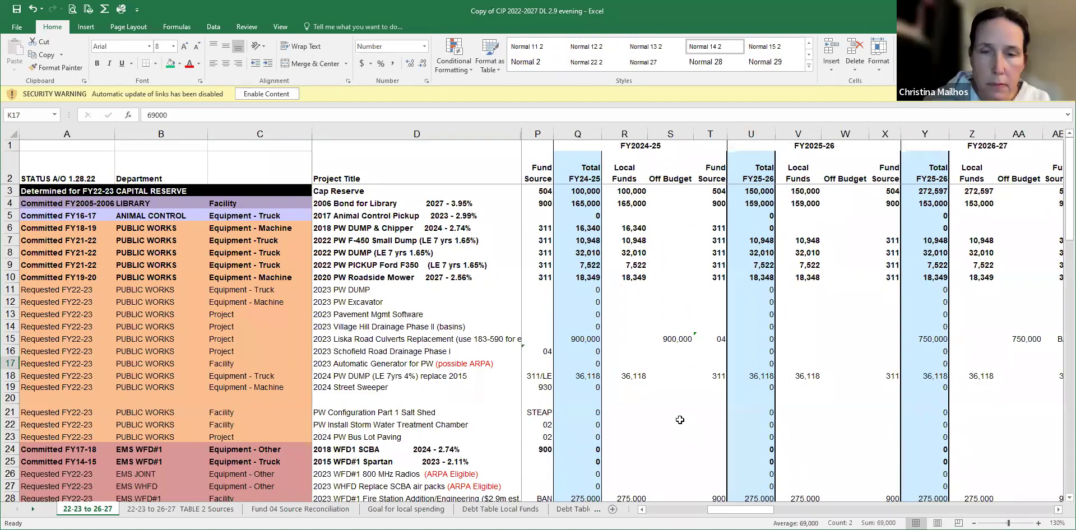
pyautogui.scroll(-1, 675, 381)
pyautogui.click(672, 303)
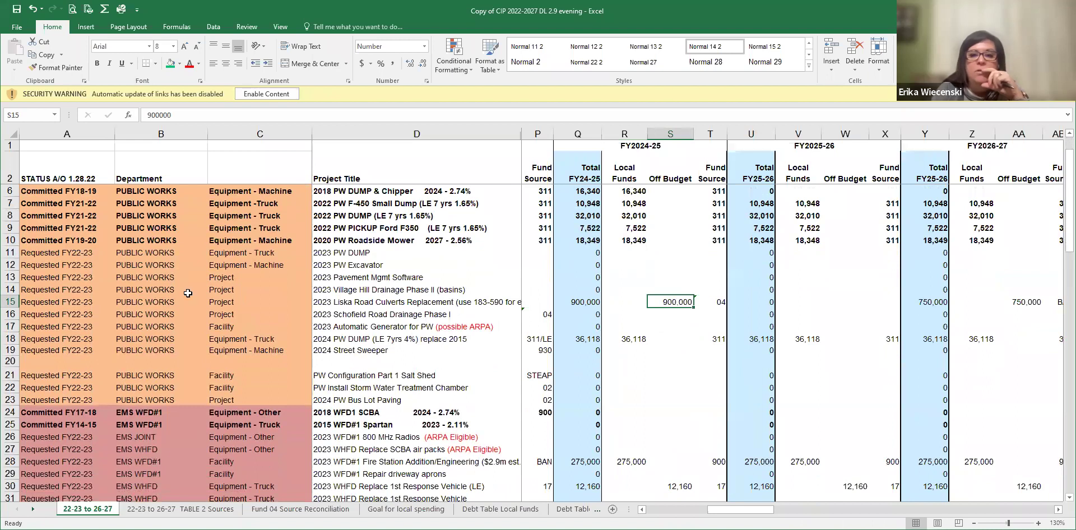
pyautogui.click(12, 301)
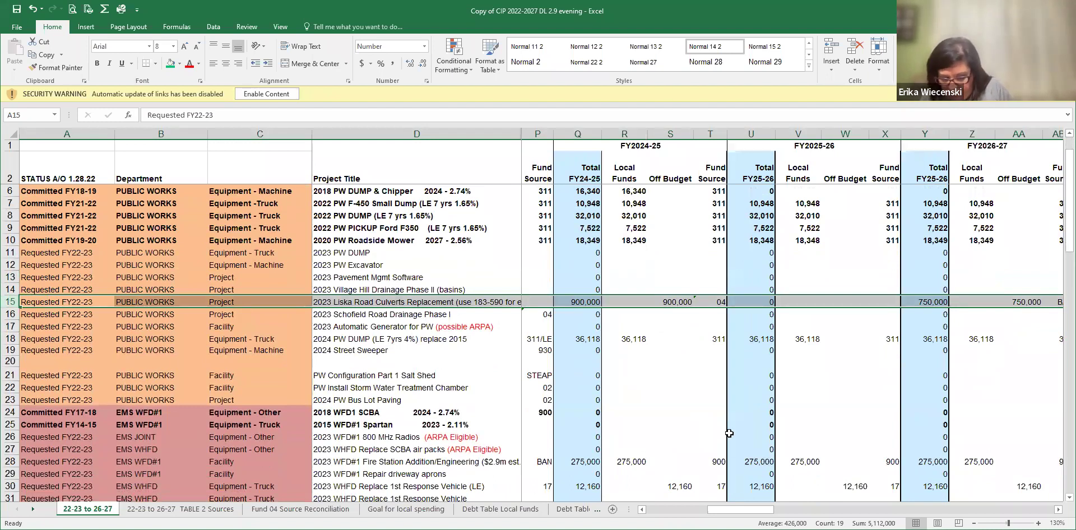
# Step: Examine the project amounts and fund sources for FY2024-25 through FY2026-27 down to the totals
pyautogui.scroll(-3, 648, 431)
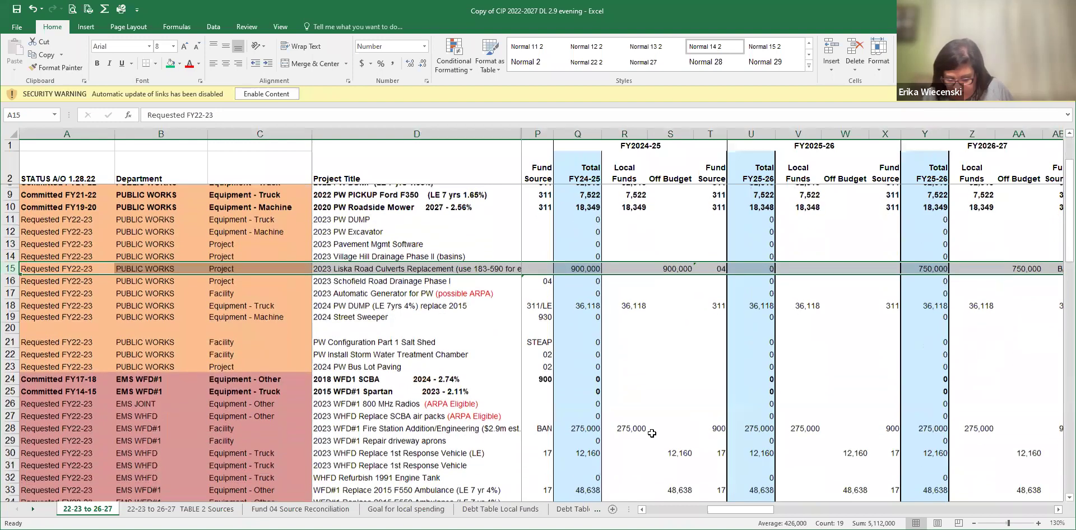
pyautogui.scroll(-6, 652, 433)
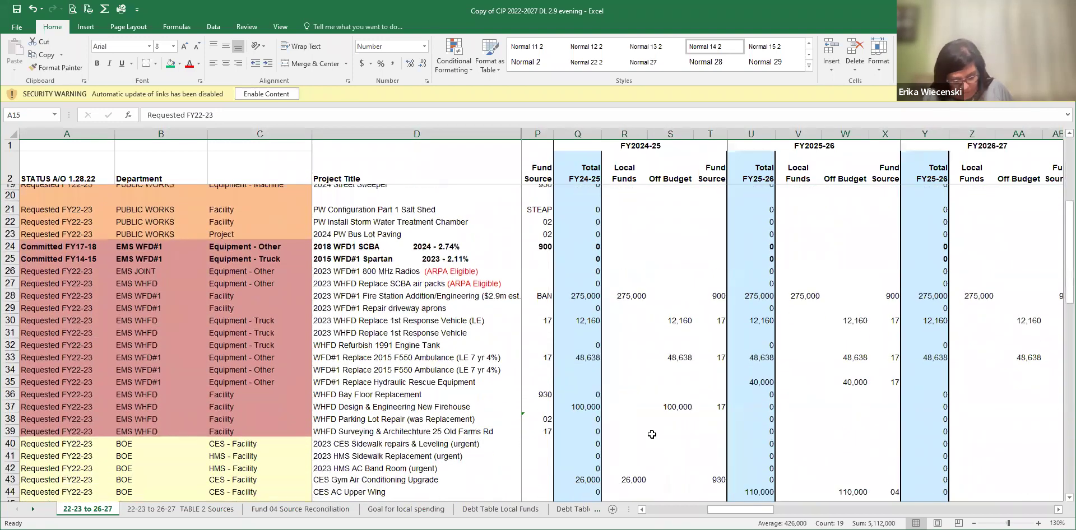
pyautogui.scroll(-6, 652, 434)
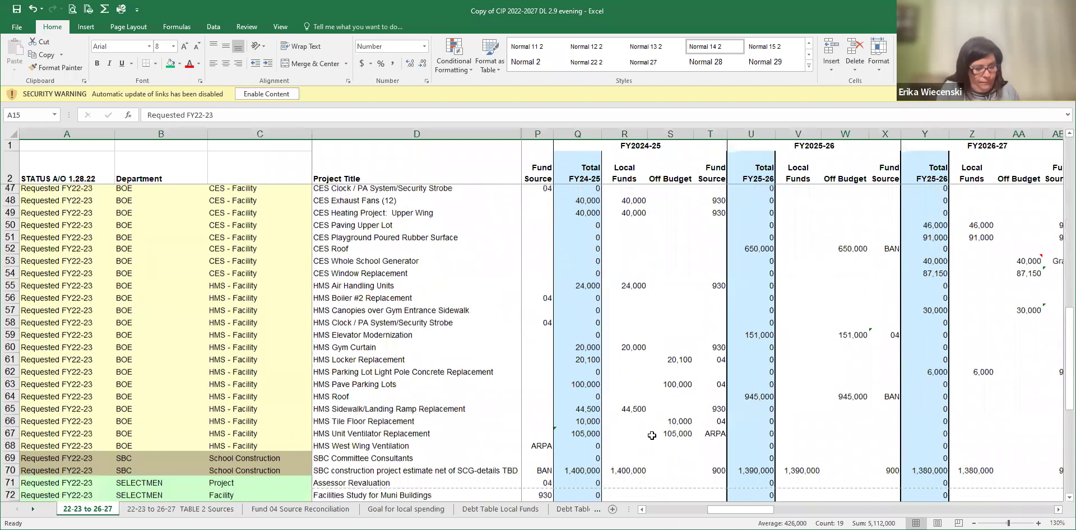
pyautogui.scroll(-2, 651, 435)
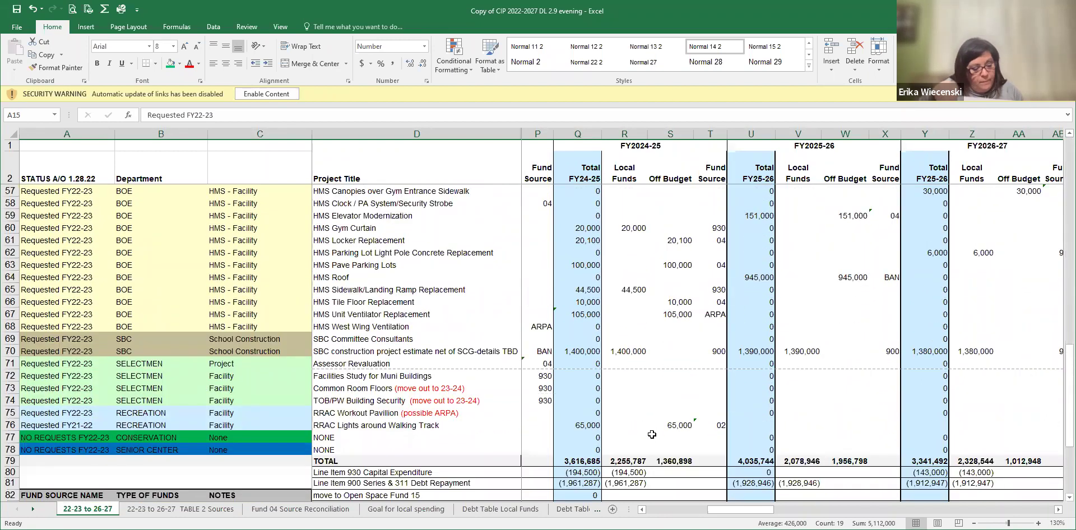
pyautogui.scroll(4, 652, 435)
pyautogui.scroll(8, 652, 434)
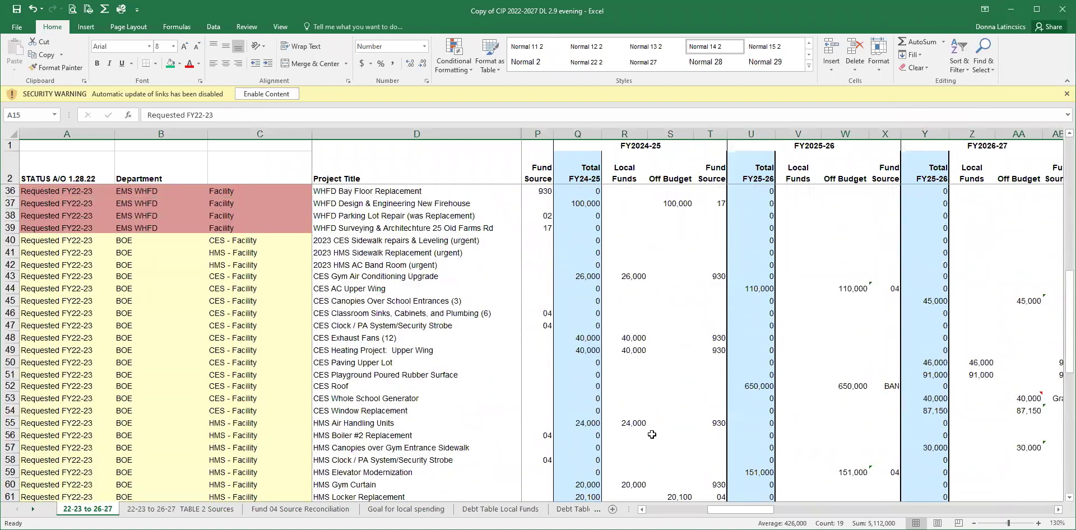
pyautogui.scroll(6, 652, 435)
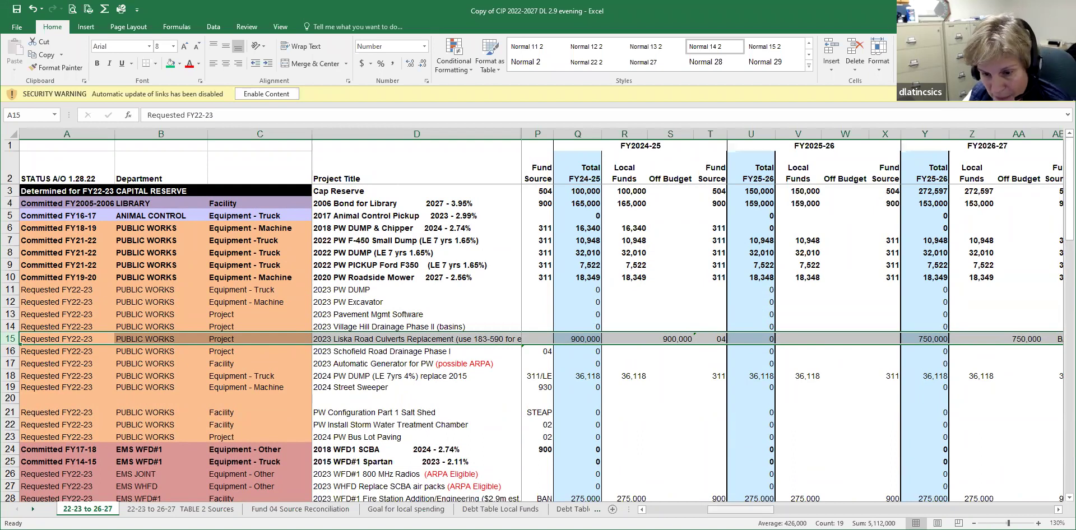
pyautogui.moveTo(710, 514); pyautogui.dragTo(734, 511)
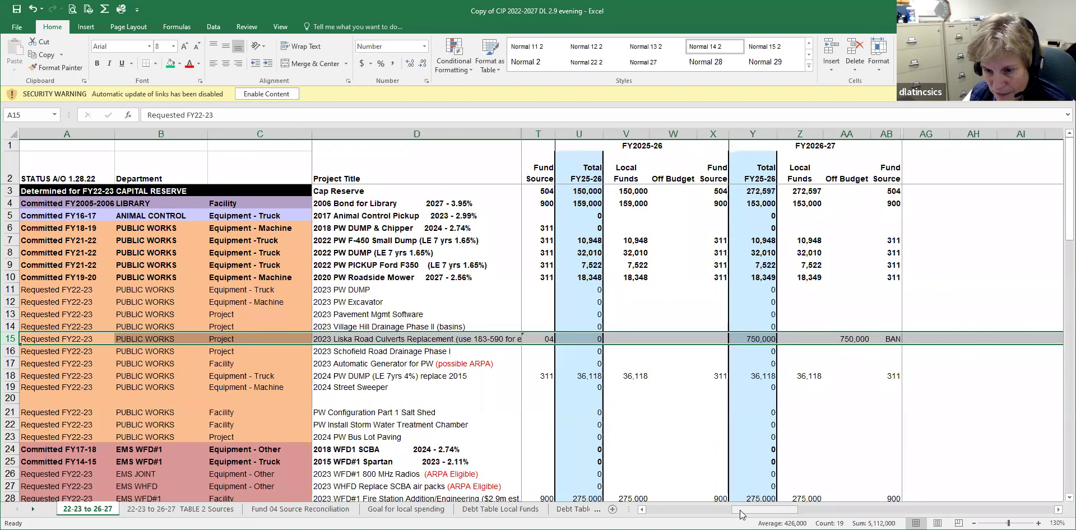
pyautogui.moveTo(740, 510); pyautogui.dragTo(716, 510)
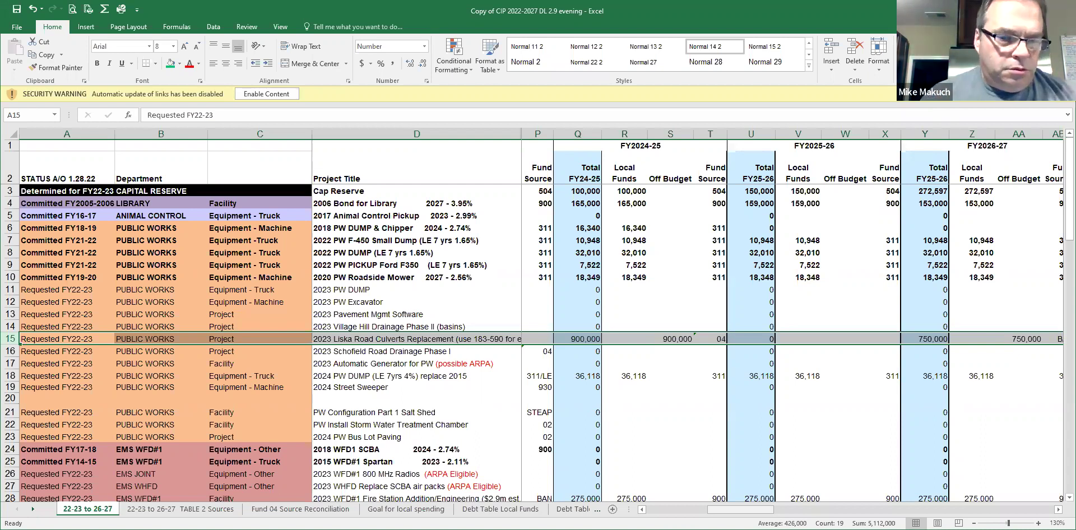
# Step: Clear the FY2026-27 off-budget amount and fund source for Liska Road Culverts Replacement
pyautogui.moveTo(766, 514); pyautogui.dragTo(789, 514)
pyautogui.click(850, 340)
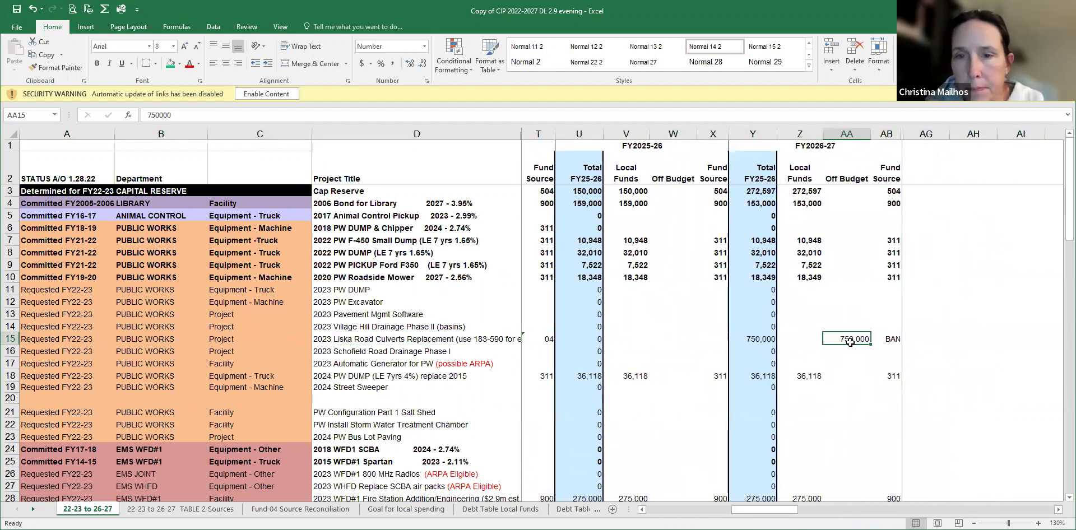
pyautogui.press('Delete')
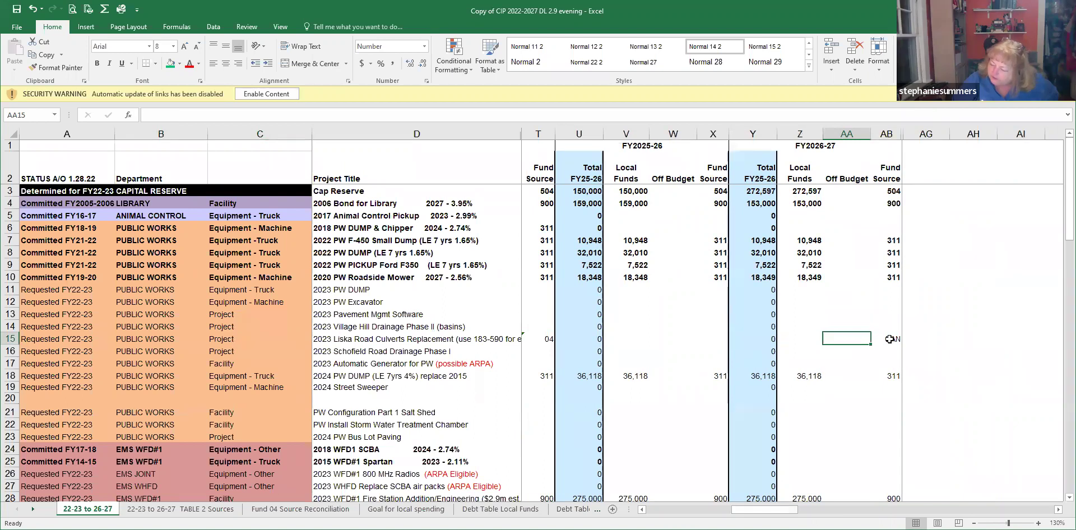
pyautogui.click(890, 339)
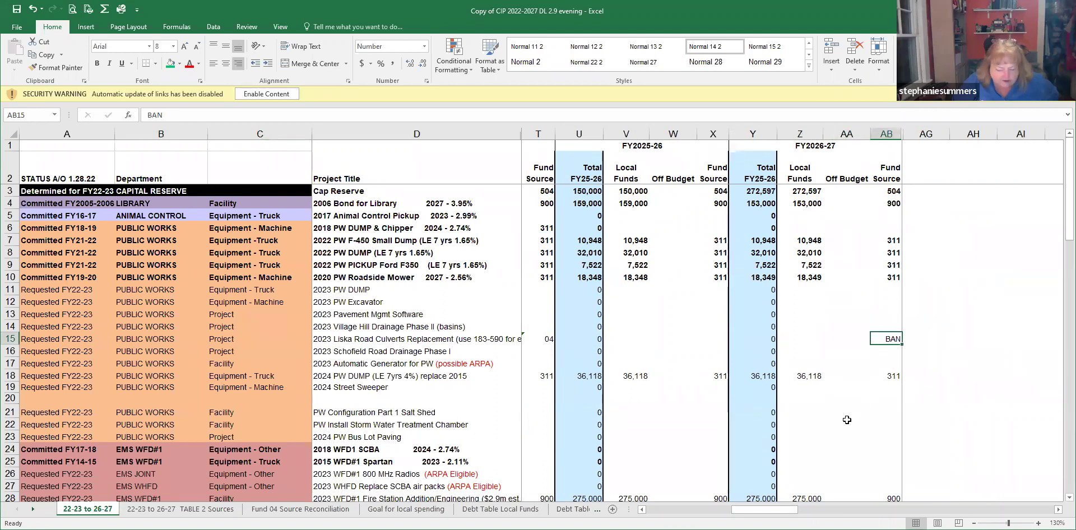
pyautogui.press('Delete')
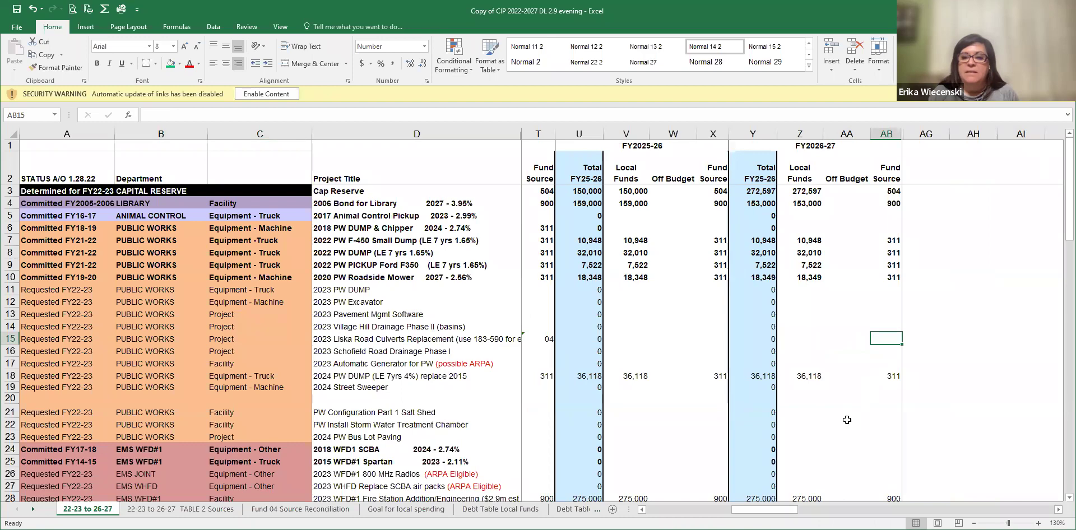
# Step: Review the remaining FY2025-26 and FY2026-27 project amounts and fund sources from the fire department rows to the totals
pyautogui.scroll(-8, 847, 420)
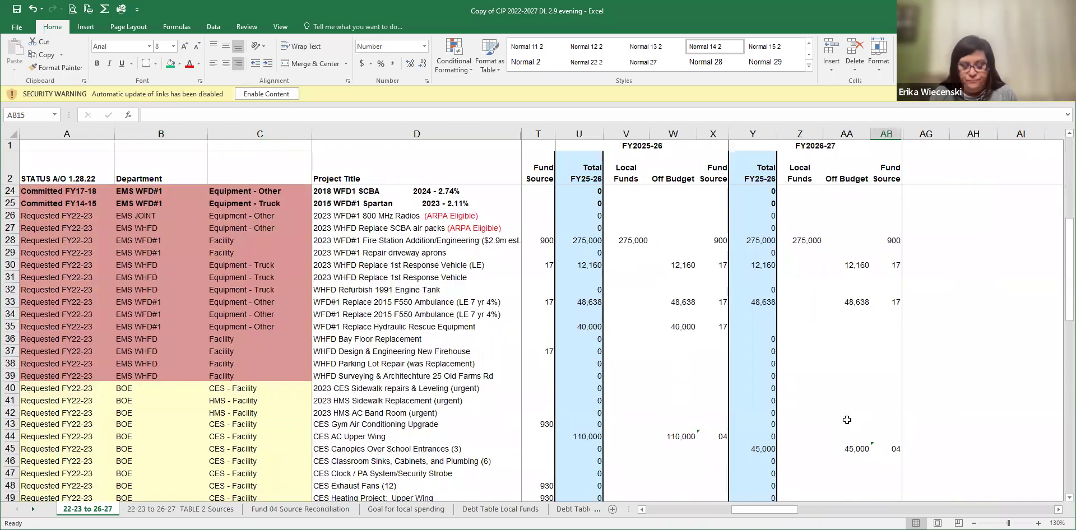
pyautogui.scroll(-5, 846, 419)
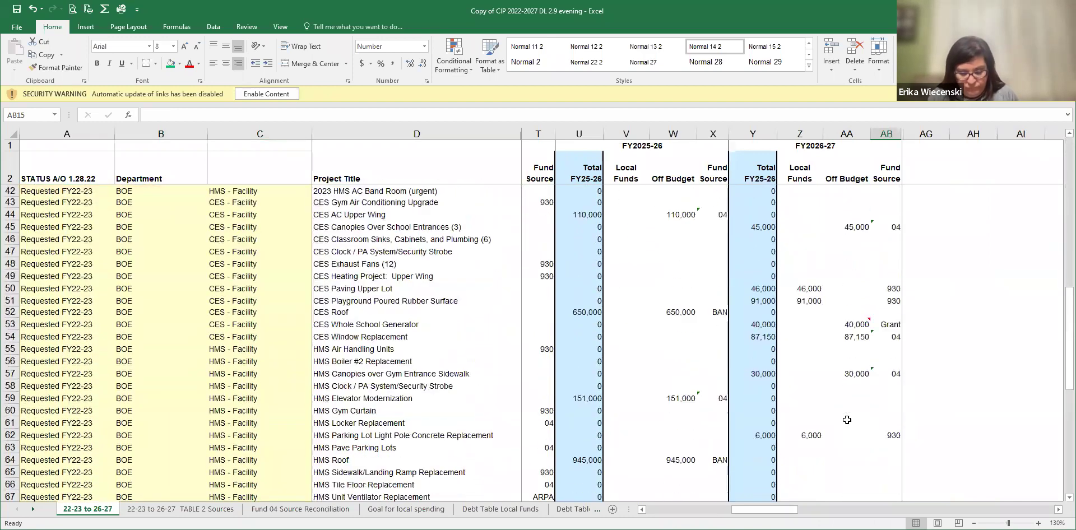
pyautogui.scroll(-4, 847, 419)
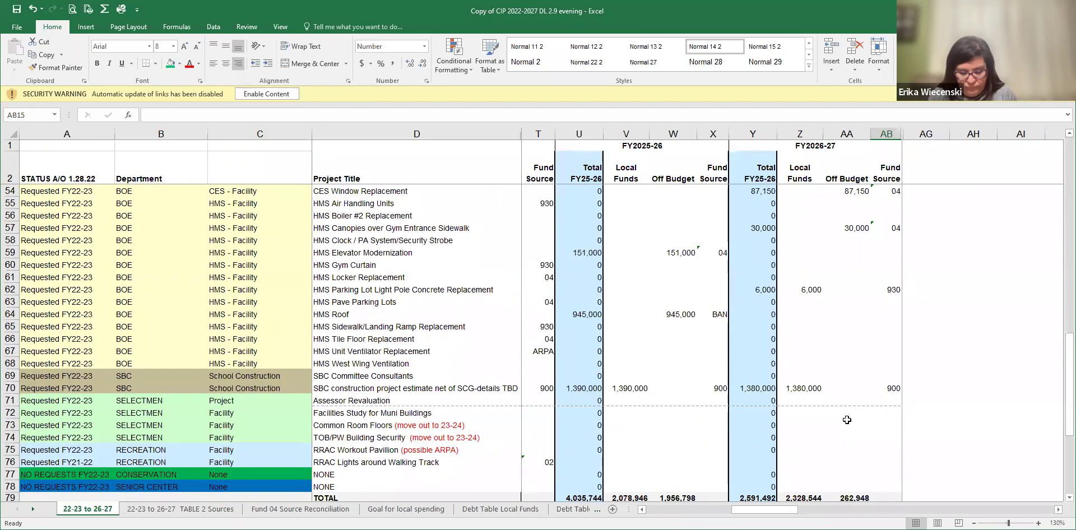
pyautogui.scroll(6, 847, 420)
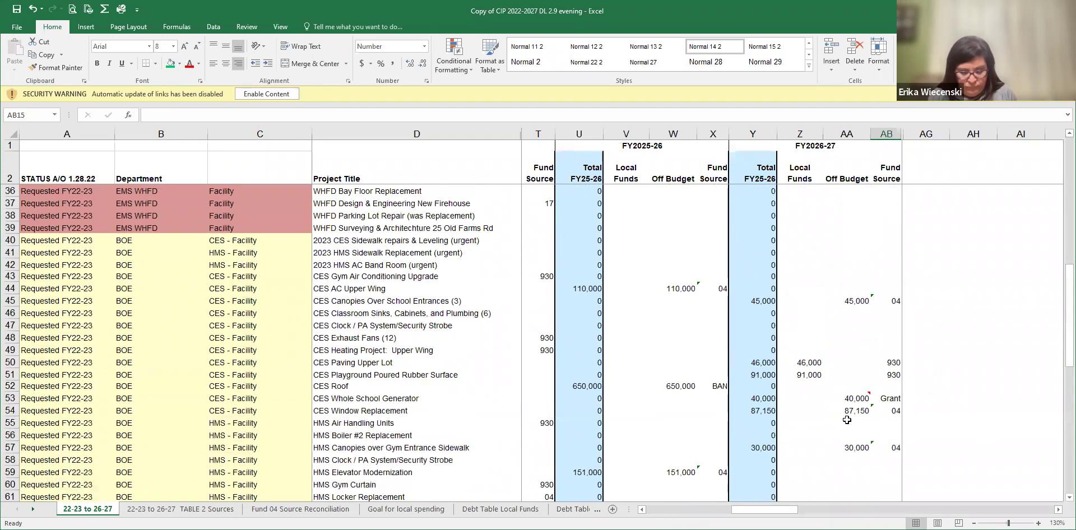
pyautogui.scroll(5, 847, 420)
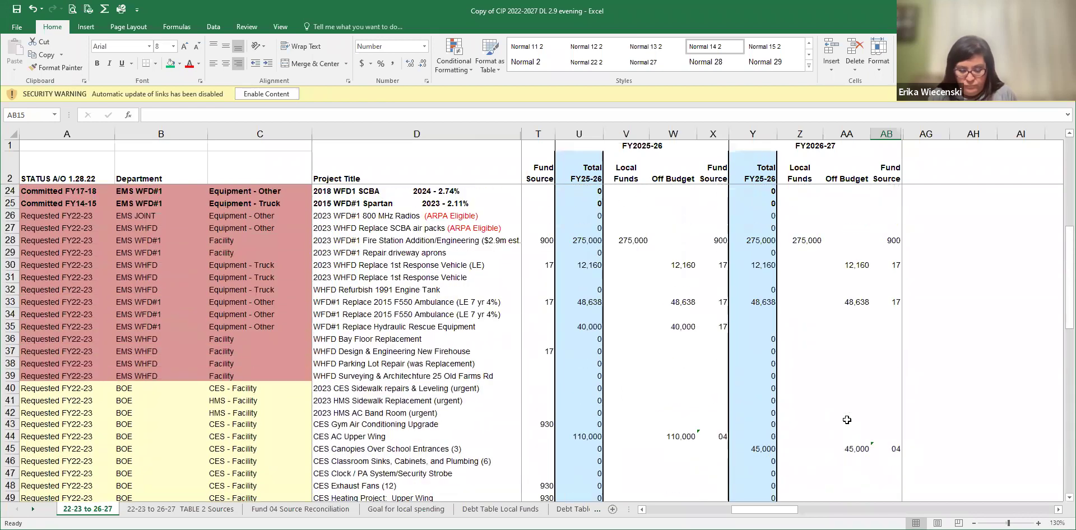
pyautogui.scroll(4, 846, 420)
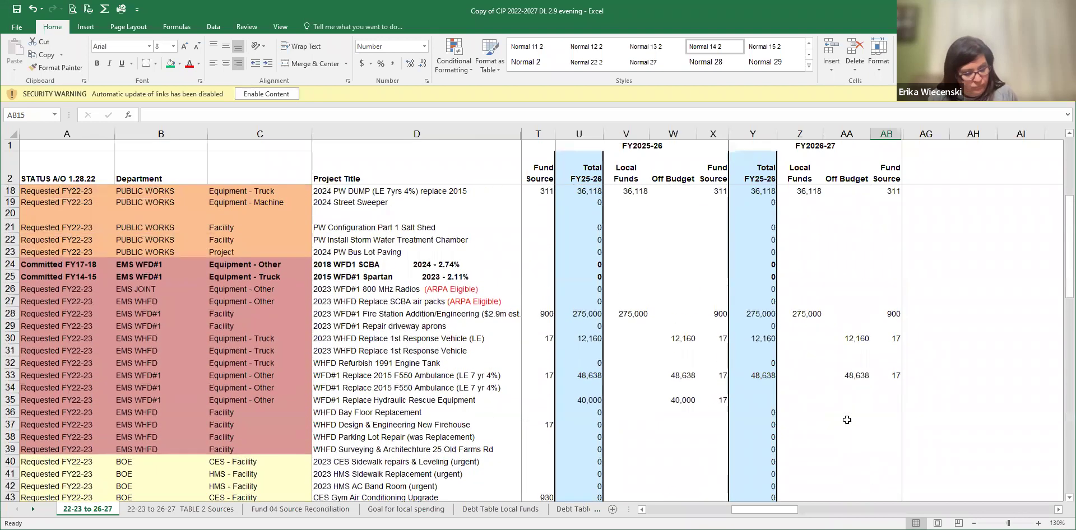
# Step: Review the FY2022-23 through FY2024-25 project amounts and fund sources from the public works rows to the totals and back
pyautogui.scroll(3, 847, 420)
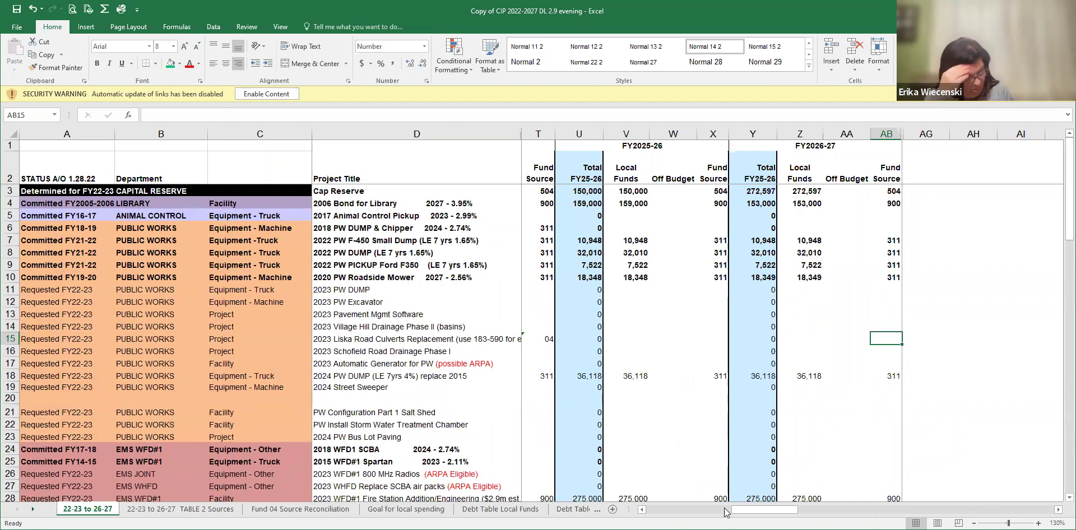
pyautogui.moveTo(735, 509)
pyautogui.mouseDown()
pyautogui.moveTo(649, 508)
pyautogui.moveTo(723, 515)
pyautogui.mouseUp()
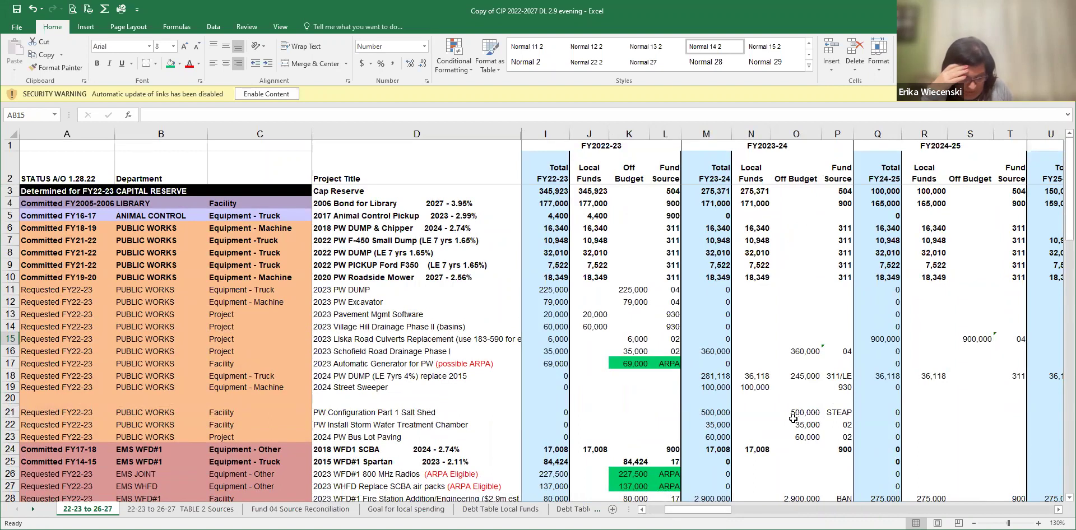
pyautogui.scroll(-4, 793, 419)
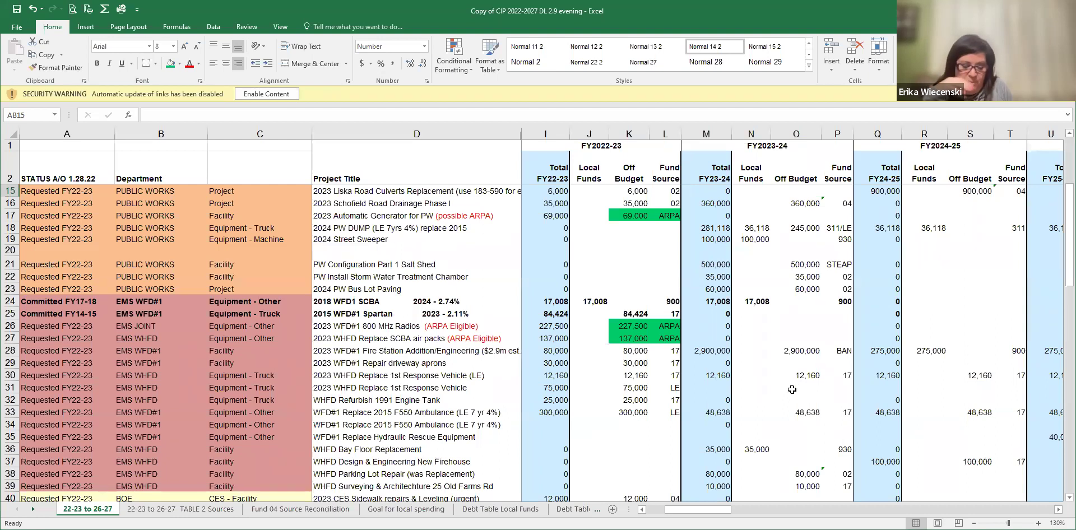
pyautogui.scroll(-5, 792, 389)
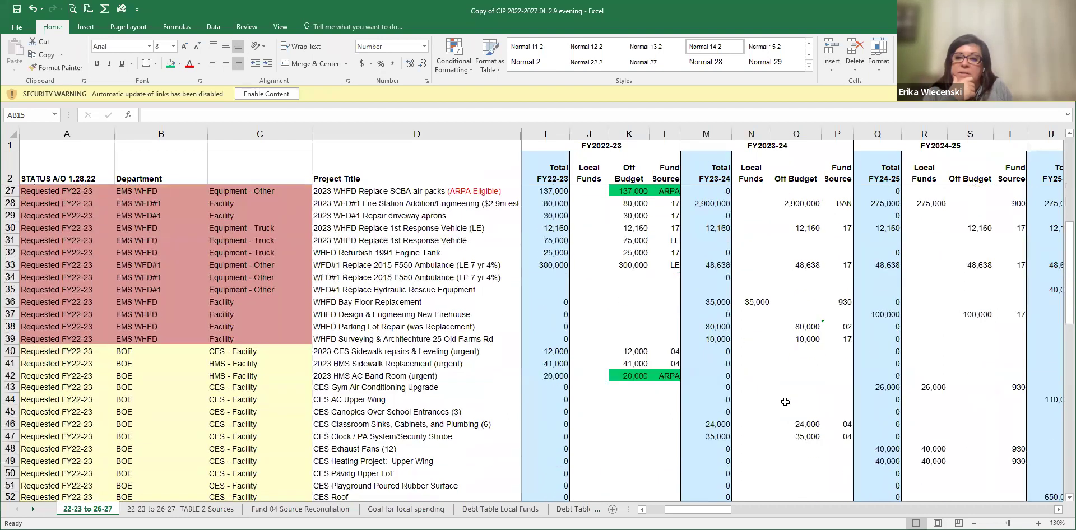
pyautogui.scroll(-9, 785, 402)
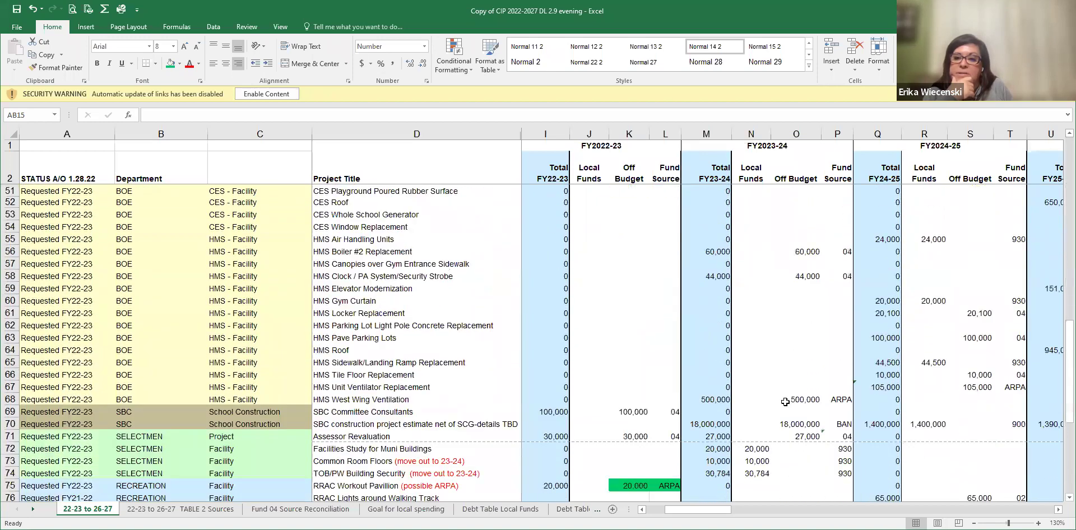
pyautogui.scroll(-3, 785, 401)
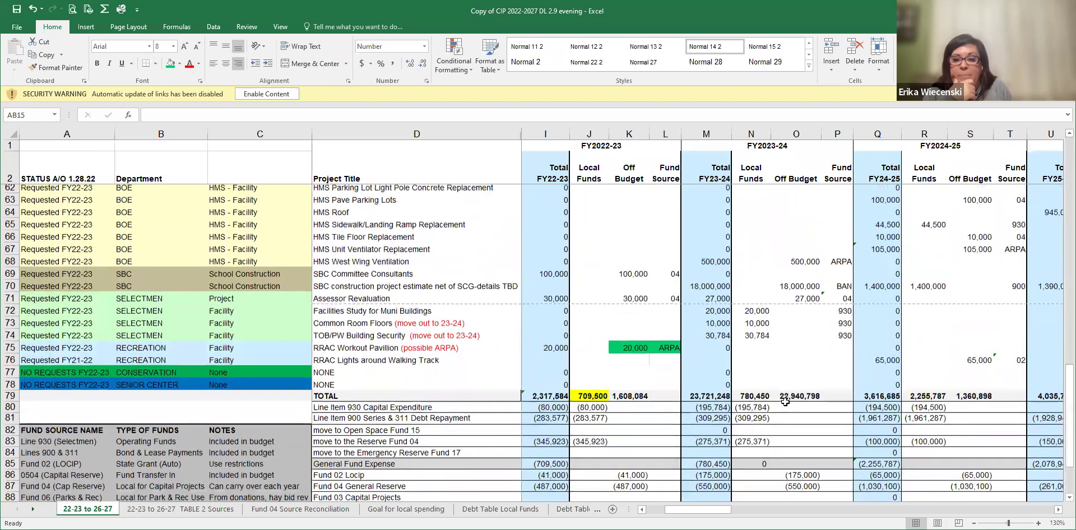
pyautogui.scroll(-1, 785, 402)
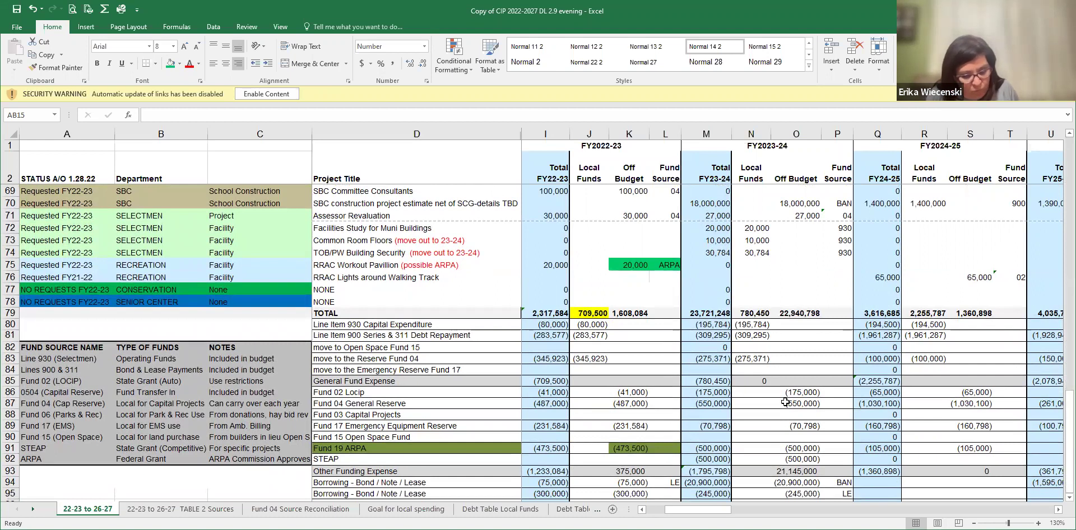
pyautogui.scroll(7, 785, 402)
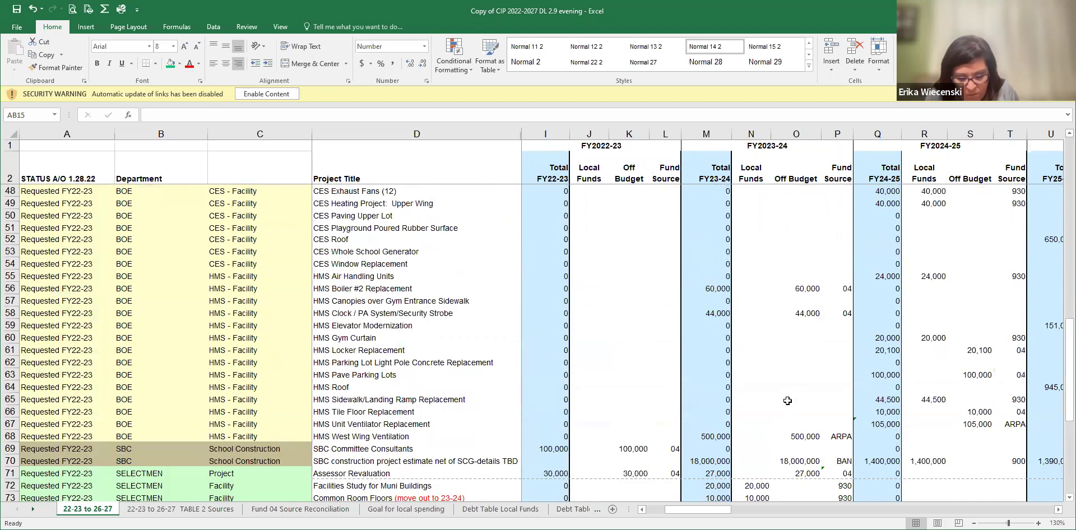
pyautogui.scroll(9, 787, 400)
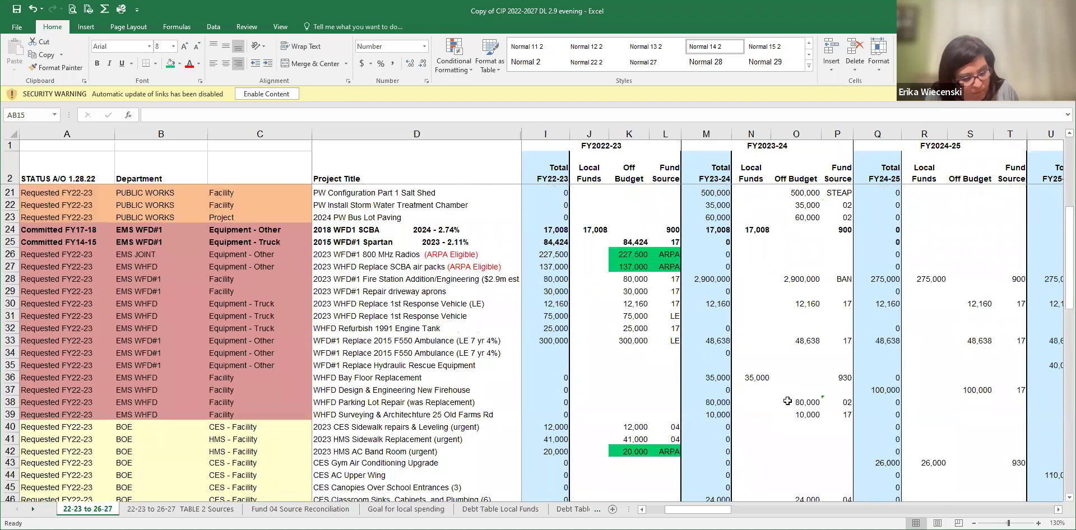
pyautogui.scroll(5, 788, 401)
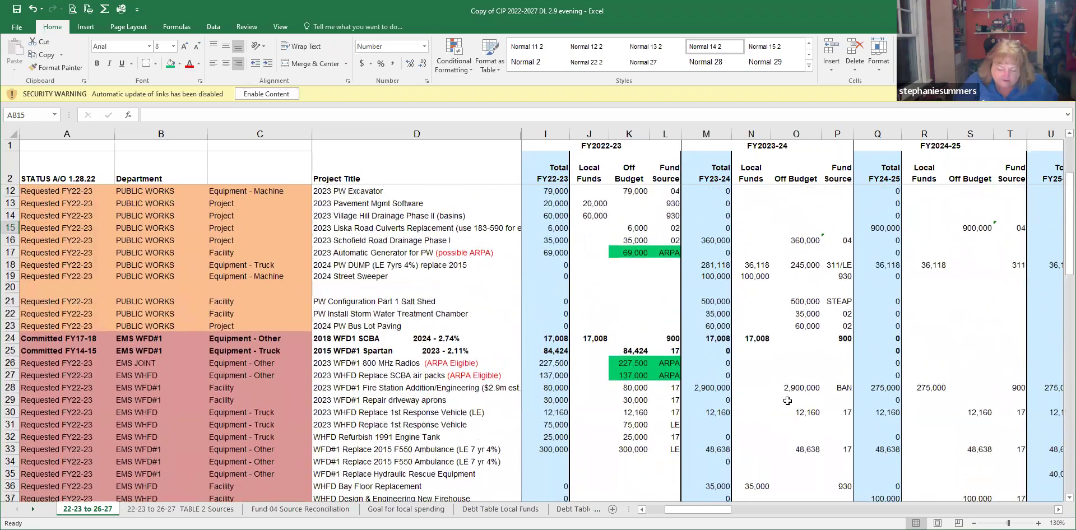
pyautogui.scroll(-1, 788, 401)
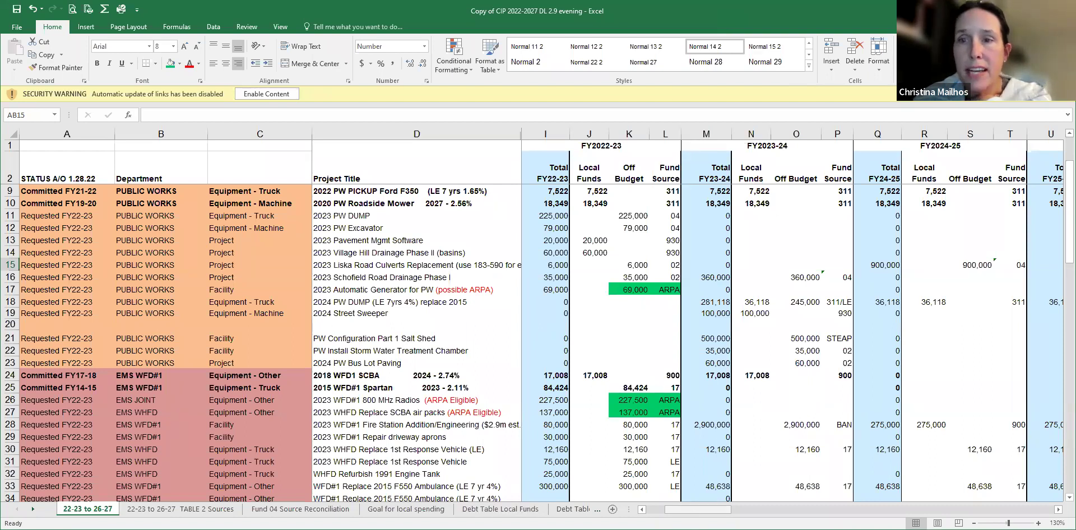
# Step: Check the five-year cost columns and the FY2022-23 through FY2024-25 amounts down to the fund source breakdown below the totals
pyautogui.hscroll(-3, 784, 314)
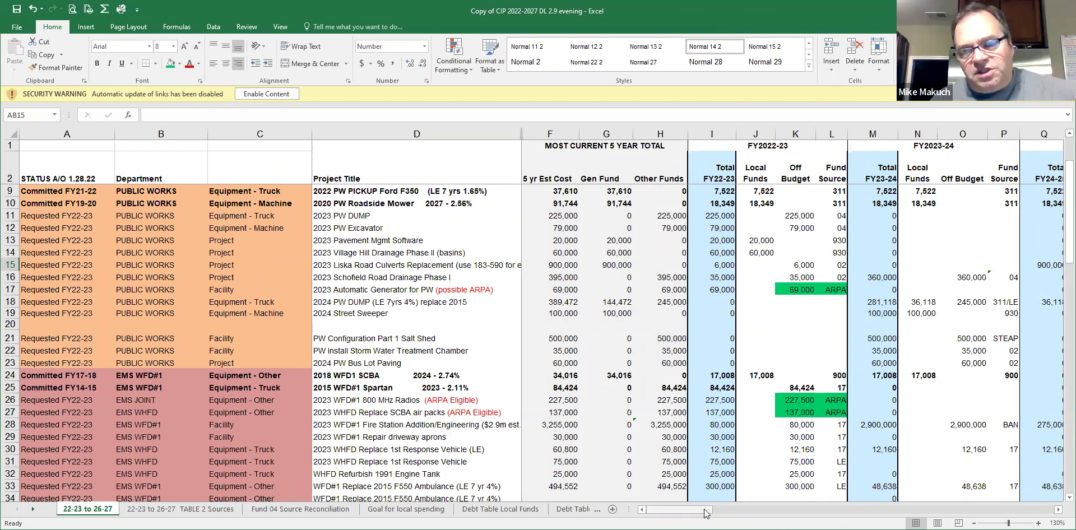
pyautogui.moveTo(705, 513); pyautogui.dragTo(723, 513)
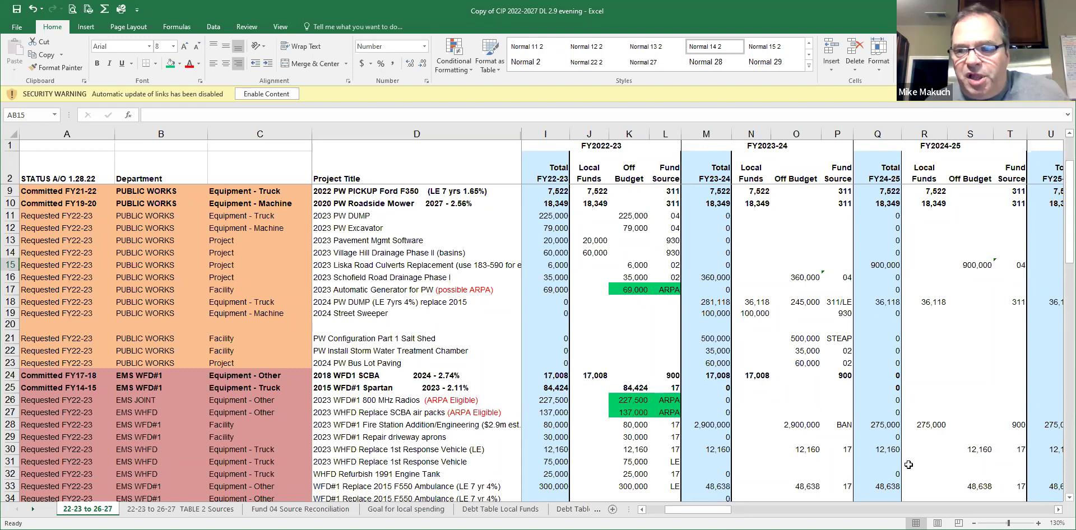
pyautogui.scroll(-9, 822, 450)
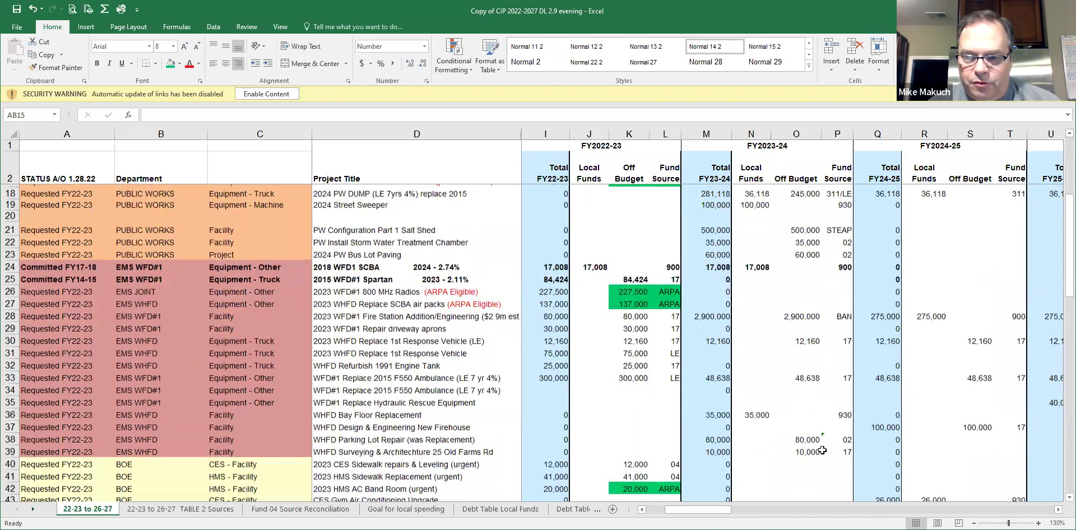
pyautogui.scroll(-8, 822, 450)
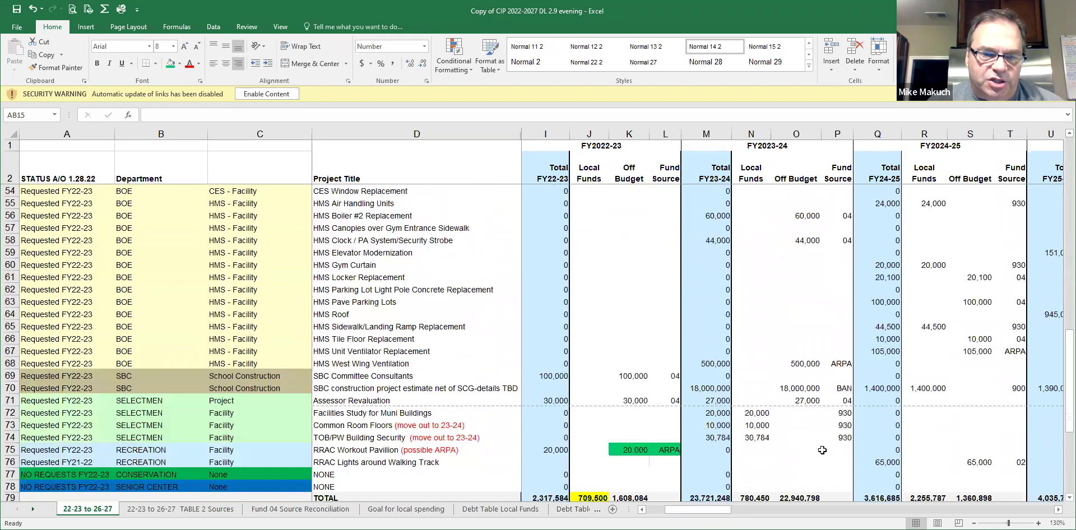
pyautogui.scroll(-4, 821, 452)
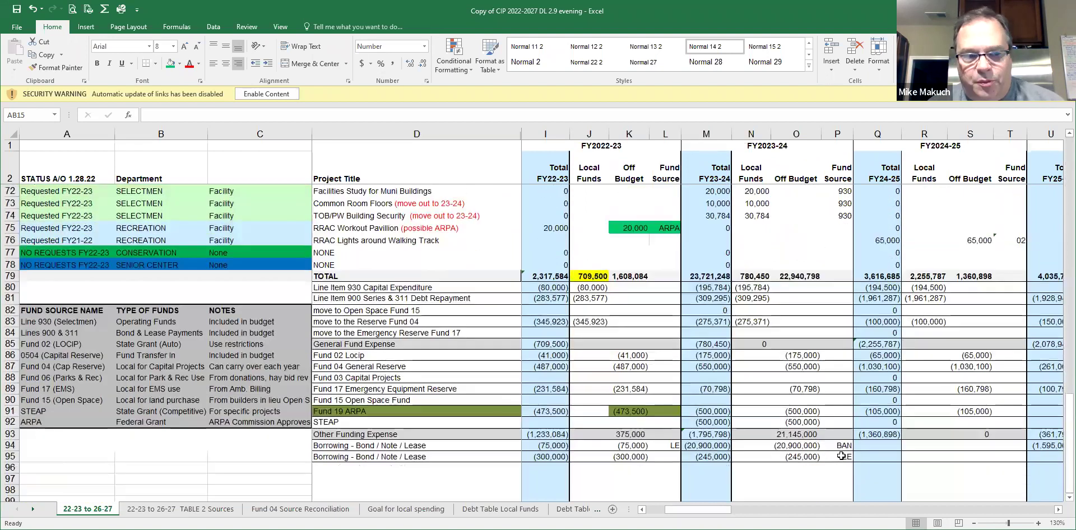
# Step: Examine the FY2024-25 through FY2026-27 totals and trace the project amounts behind them up to the public works rows
pyautogui.moveTo(699, 509); pyautogui.dragTo(740, 510)
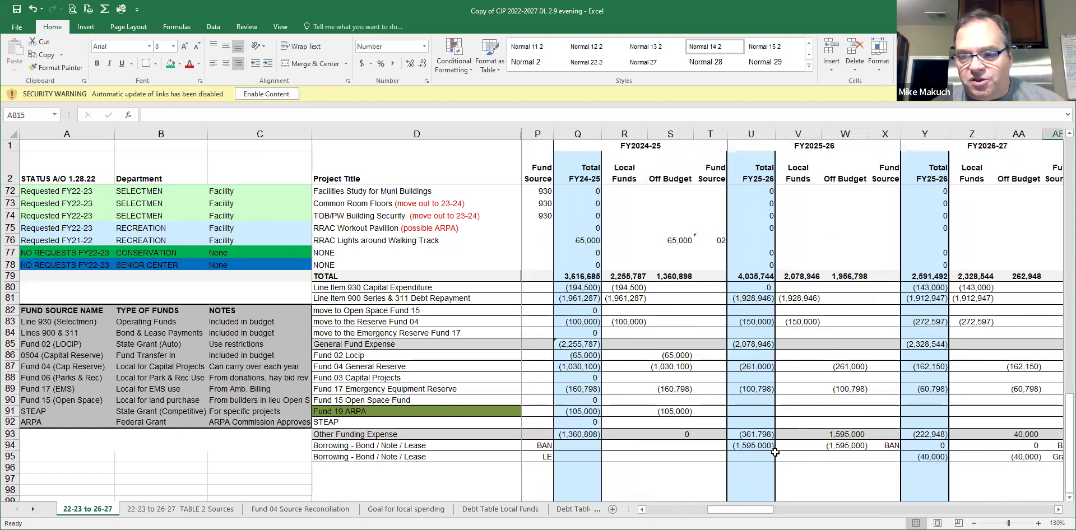
pyautogui.scroll(5, 836, 434)
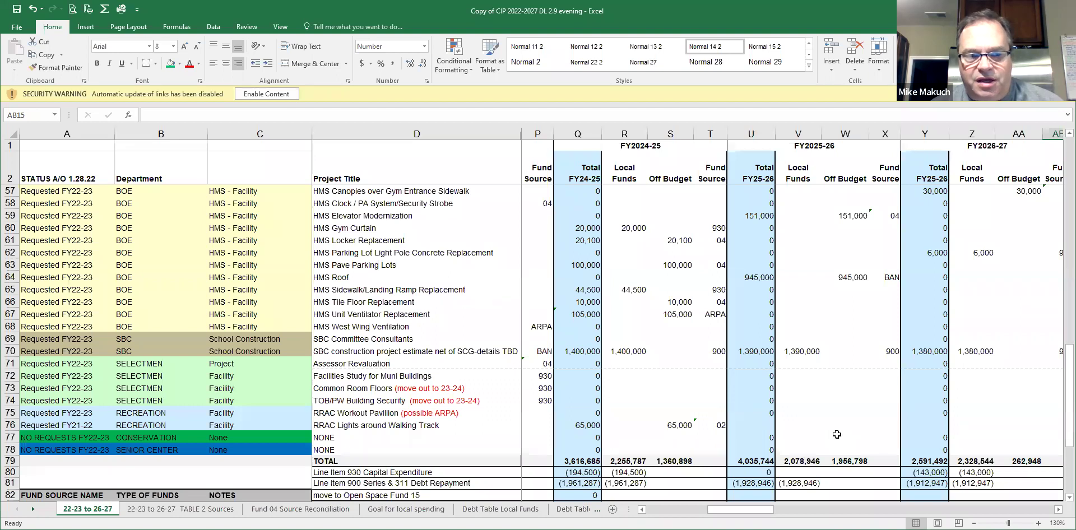
pyautogui.scroll(2, 837, 434)
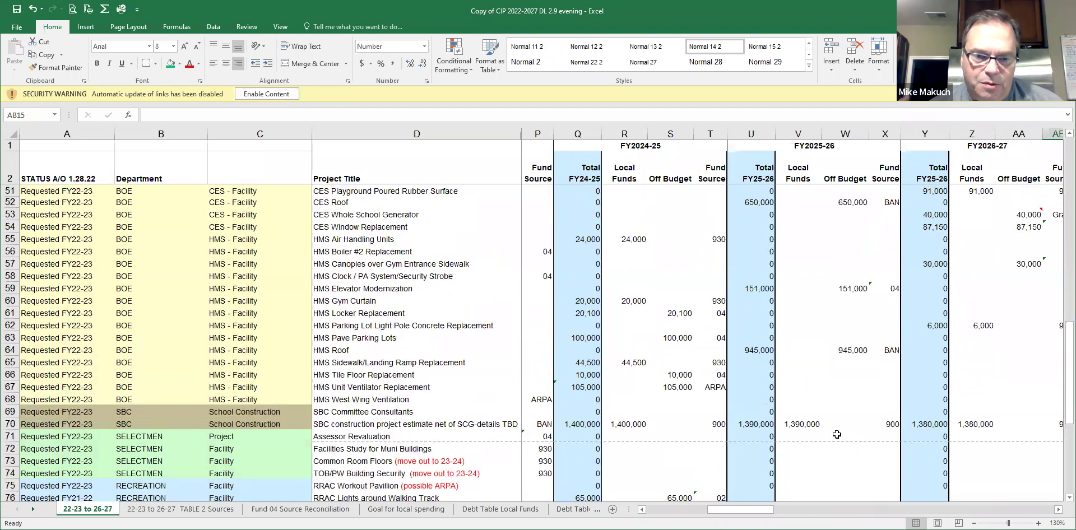
pyautogui.scroll(10, 836, 434)
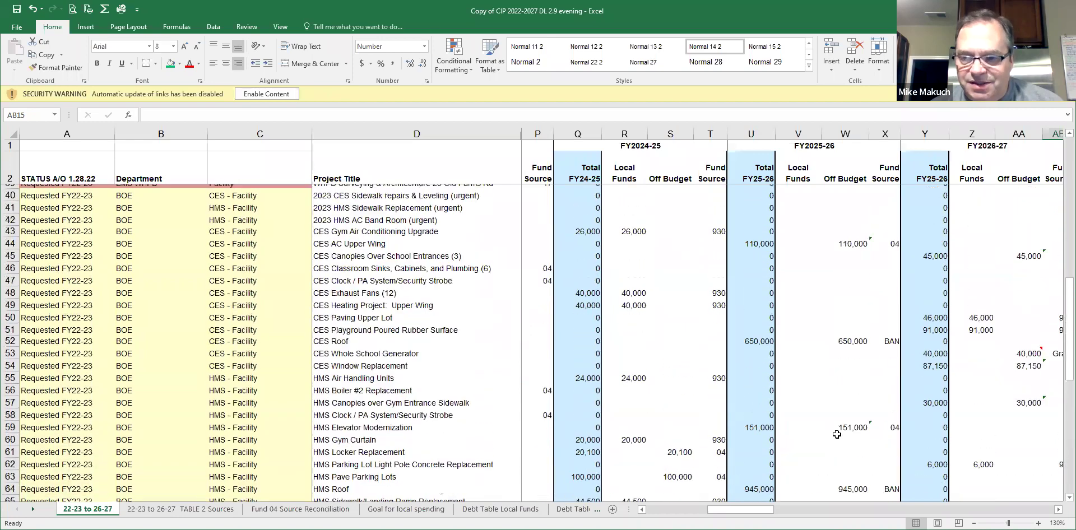
pyautogui.scroll(4, 837, 435)
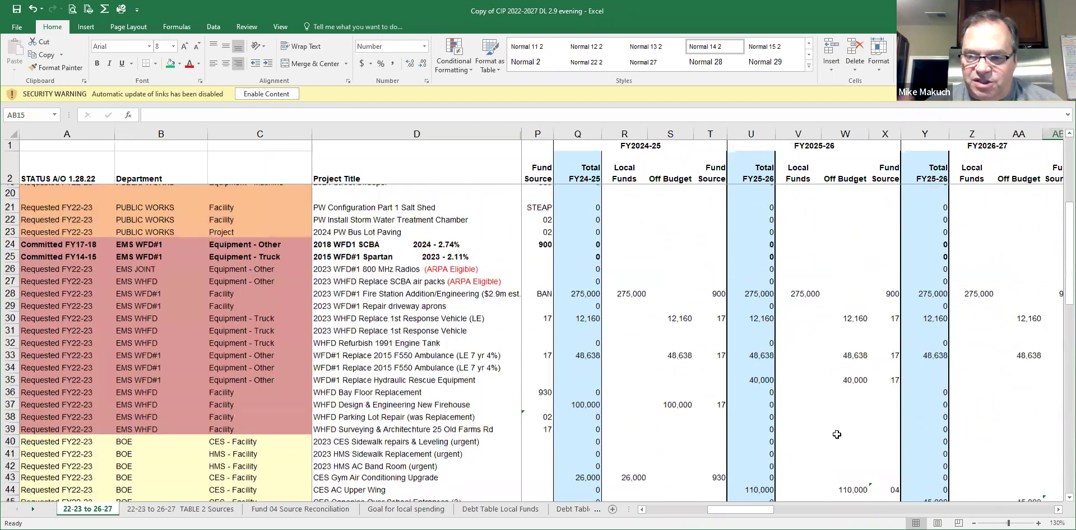
pyautogui.scroll(2, 836, 434)
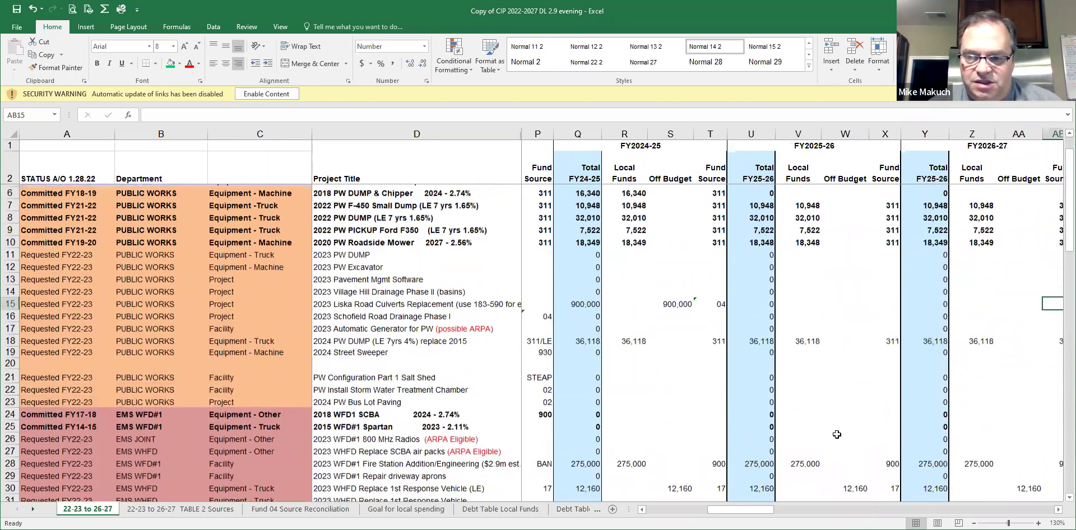
pyautogui.scroll(-13, 836, 434)
pyautogui.scroll(-9, 837, 435)
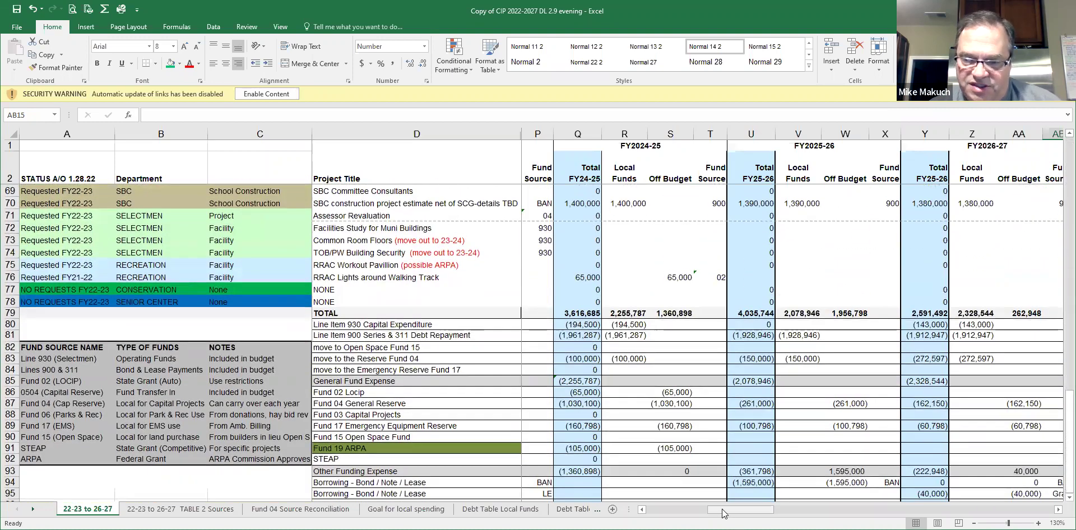
# Step: Compare the FY2023-24 through FY2025-26 totals and fund breakdown with the school, selectmen and recreation project rows above them
pyautogui.moveTo(723, 514); pyautogui.dragTo(712, 515)
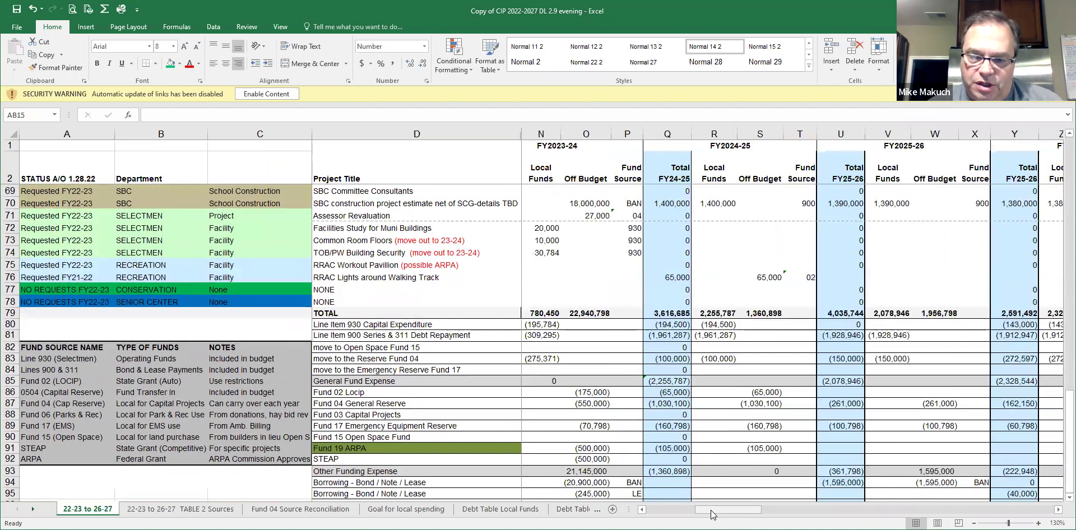
pyautogui.scroll(-4, 711, 515)
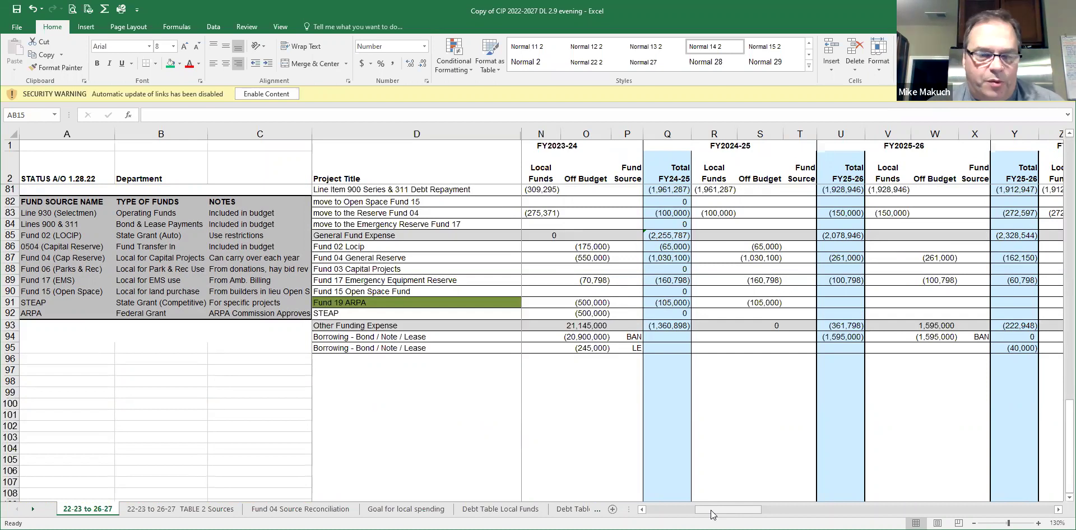
pyautogui.scroll(1, 712, 514)
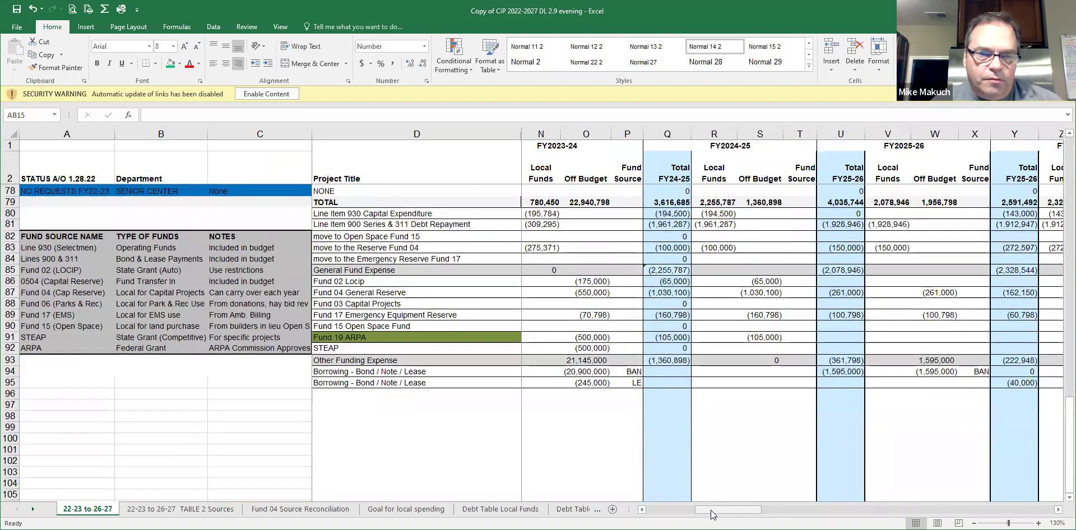
pyautogui.scroll(3, 711, 514)
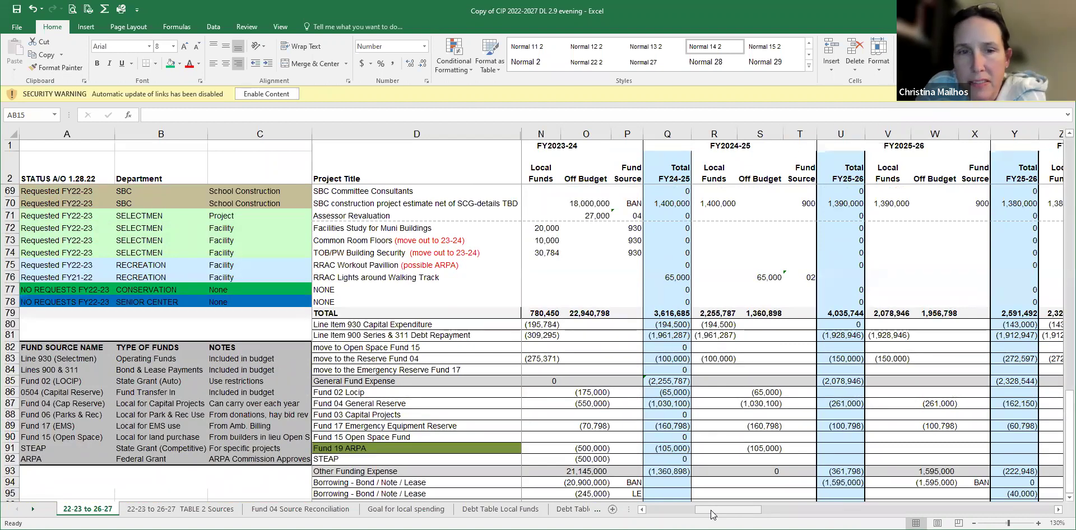
pyautogui.scroll(-2, 727, 461)
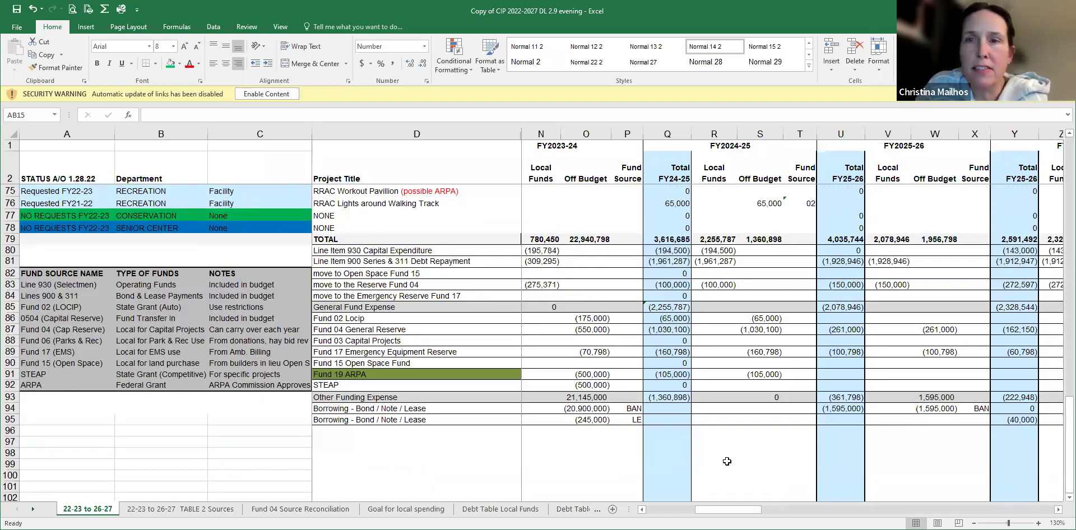
pyautogui.scroll(1, 726, 461)
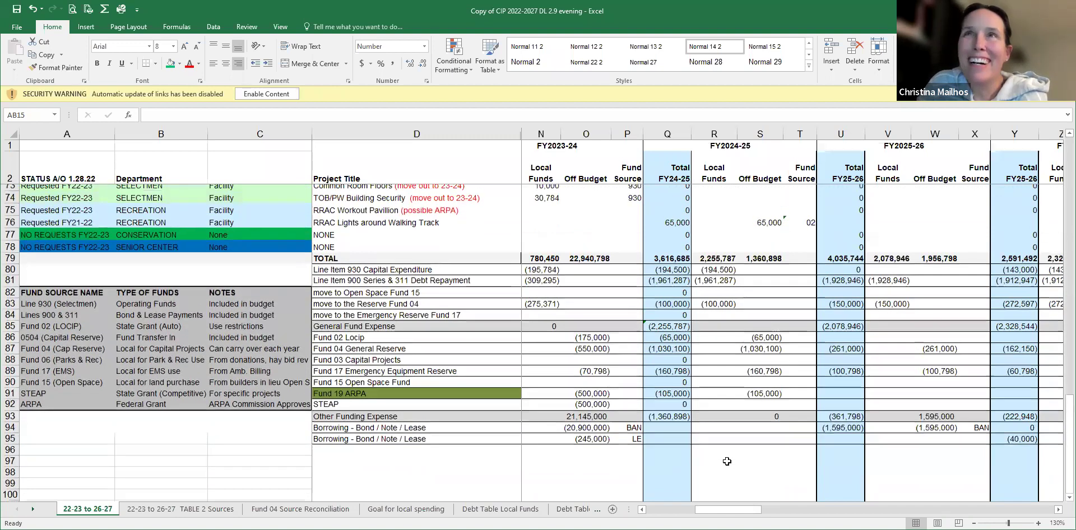
pyautogui.scroll(3, 727, 462)
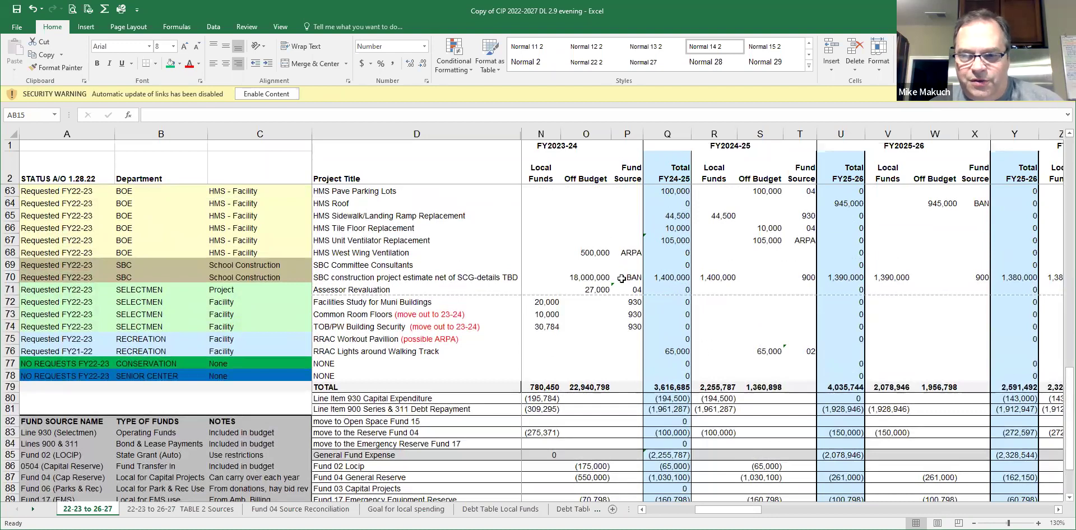
pyautogui.scroll(2, 672, 386)
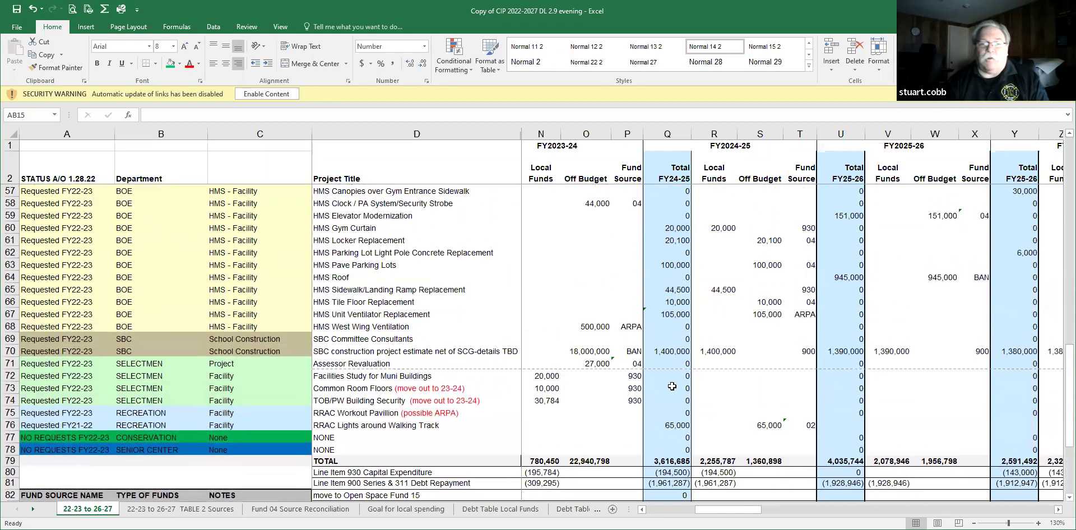
pyautogui.scroll(2, 672, 386)
pyautogui.scroll(-4, 675, 386)
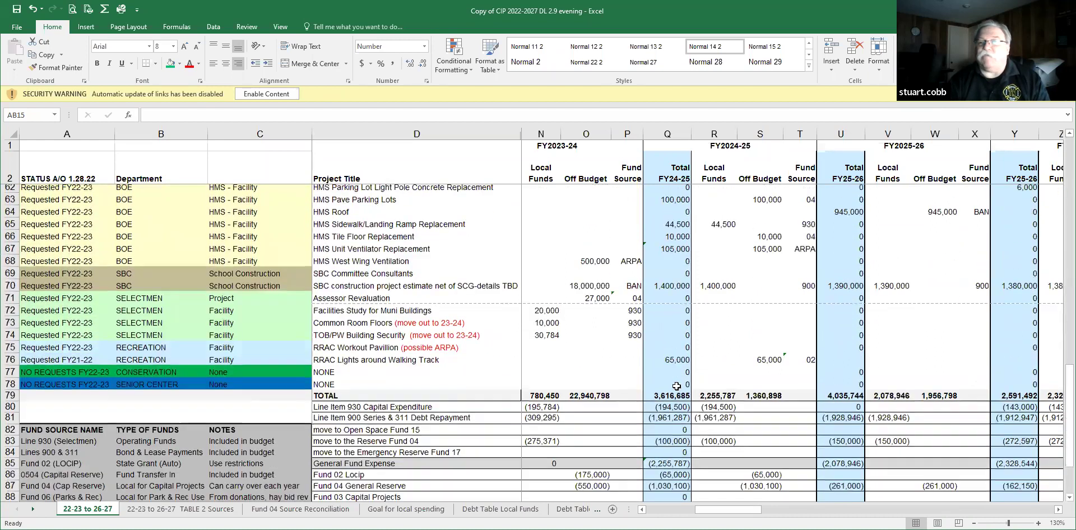
pyautogui.scroll(-2, 677, 386)
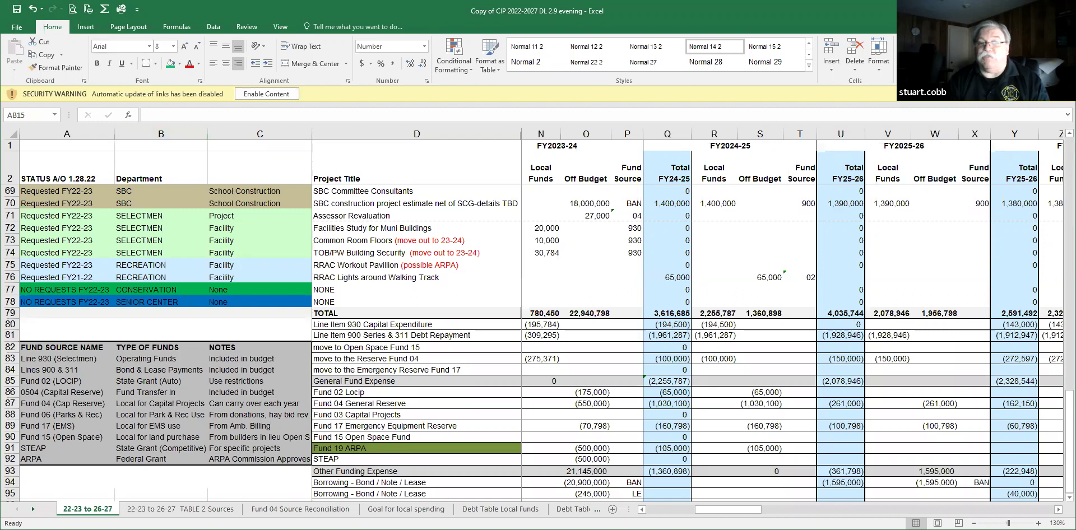
# Step: Save the capital improvement plan workbook
pyautogui.click(16, 10)
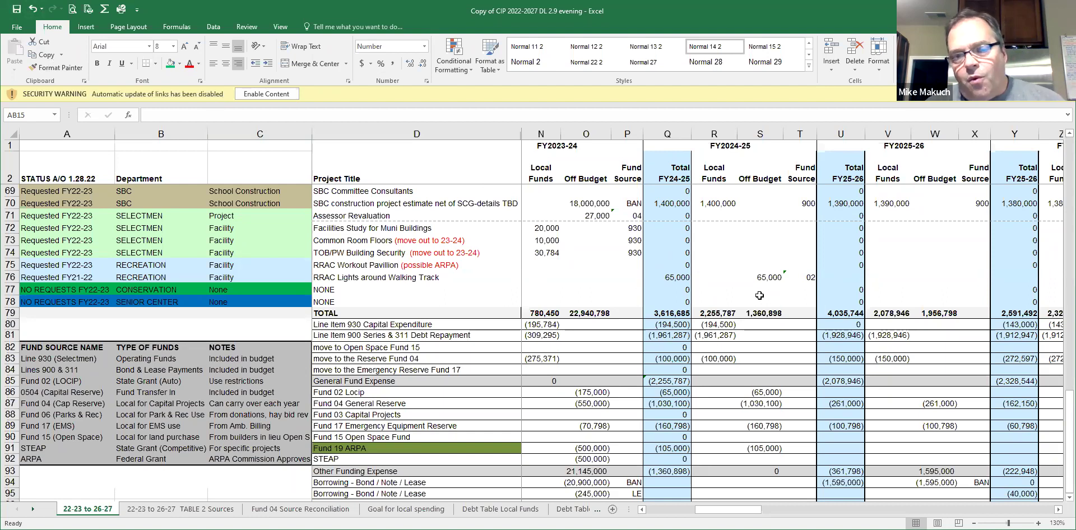
pyautogui.scroll(6, 759, 295)
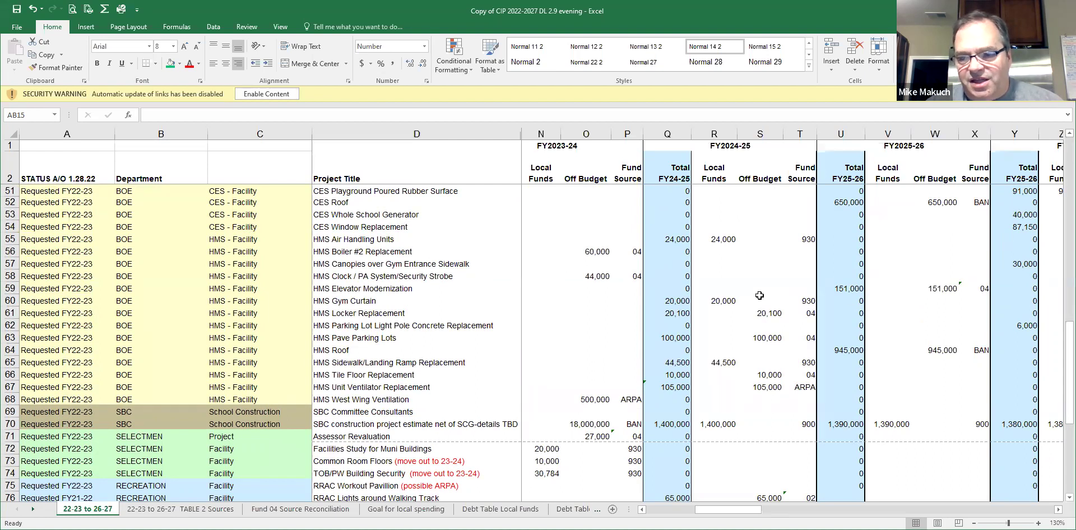
# Step: Review the FY2024-25 through FY2026-27 project amounts and totals, and compare them with the FY2022-23 and five-year total columns
pyautogui.moveTo(756, 510); pyautogui.dragTo(784, 514)
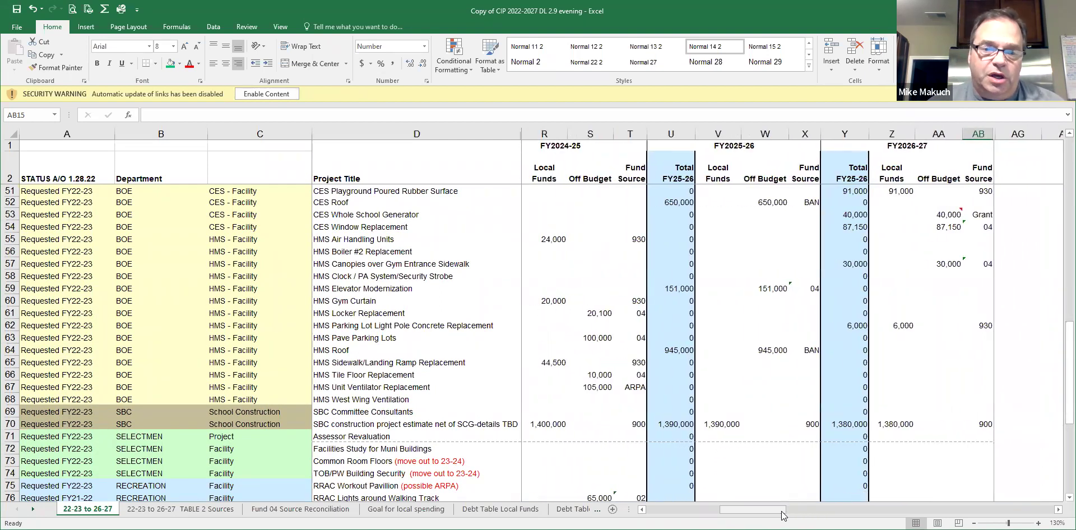
pyautogui.scroll(-3, 786, 485)
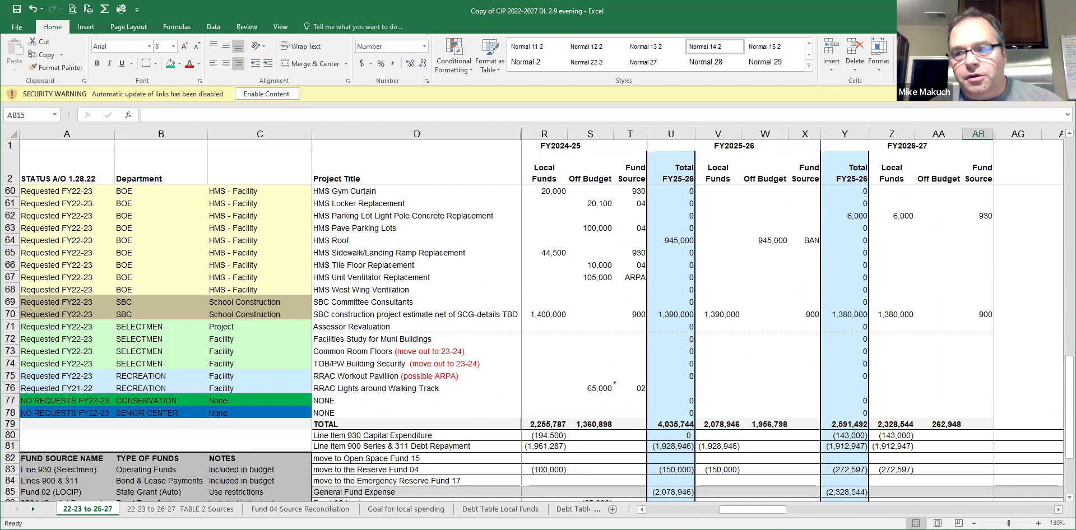
pyautogui.moveTo(723, 514); pyautogui.dragTo(691, 513)
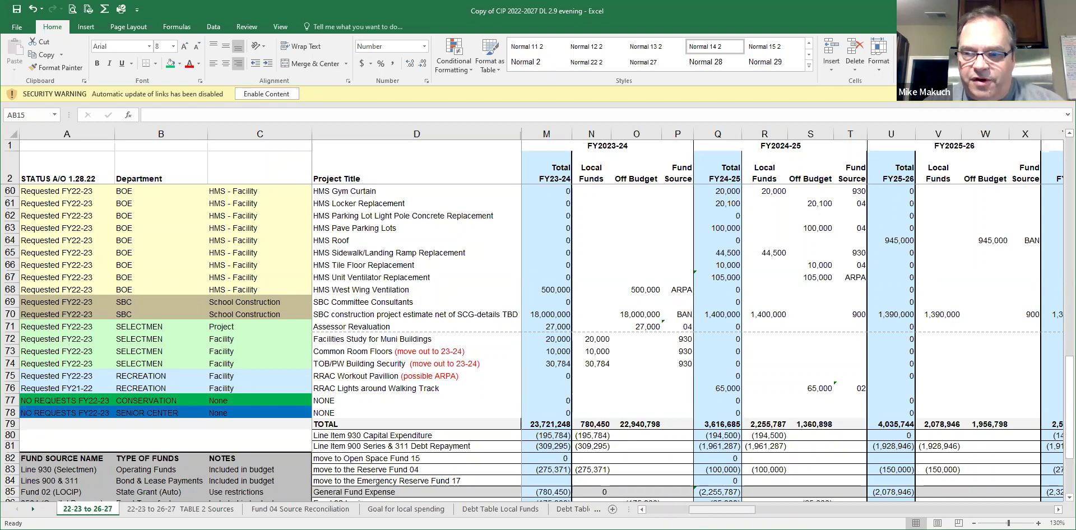
pyautogui.moveTo(698, 513); pyautogui.dragTo(676, 511)
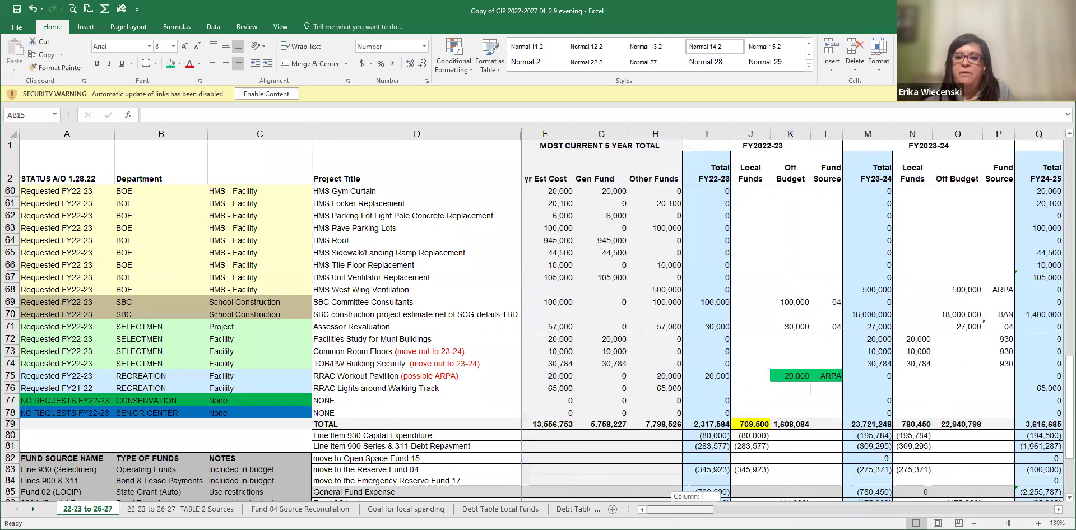
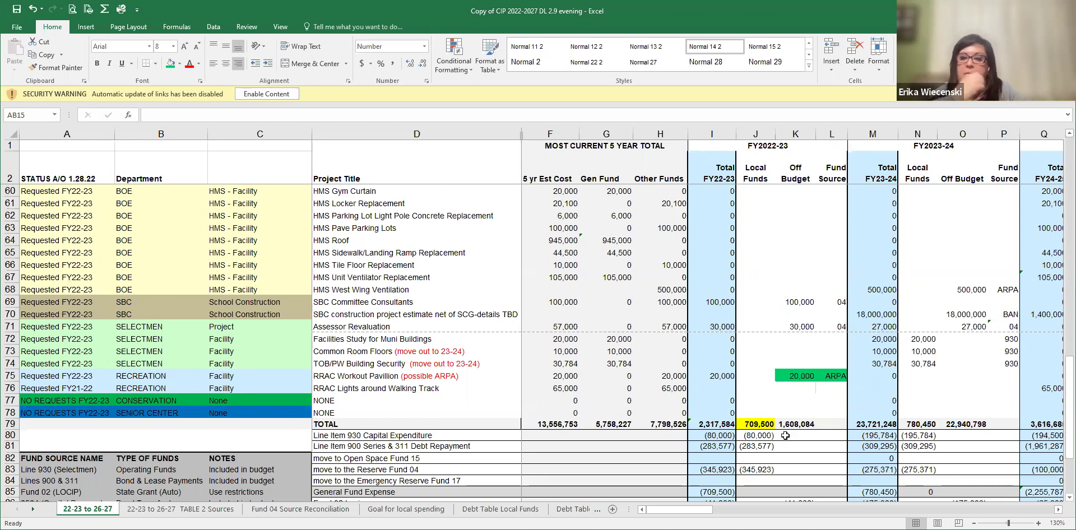
pyautogui.moveTo(799, 388); pyautogui.dragTo(829, 388)
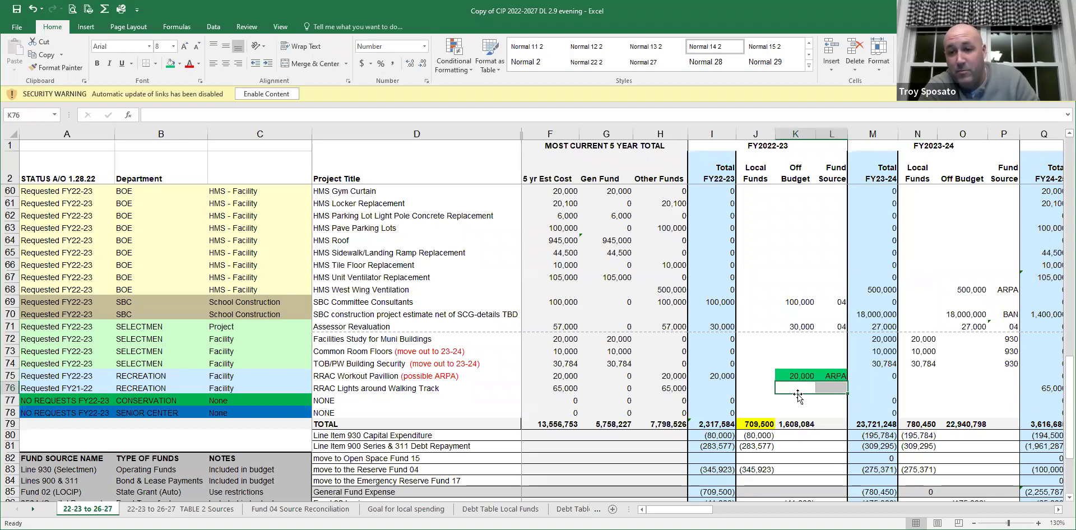
pyautogui.rightClick(797, 388)
pyautogui.click(807, 338)
pyautogui.click(788, 226)
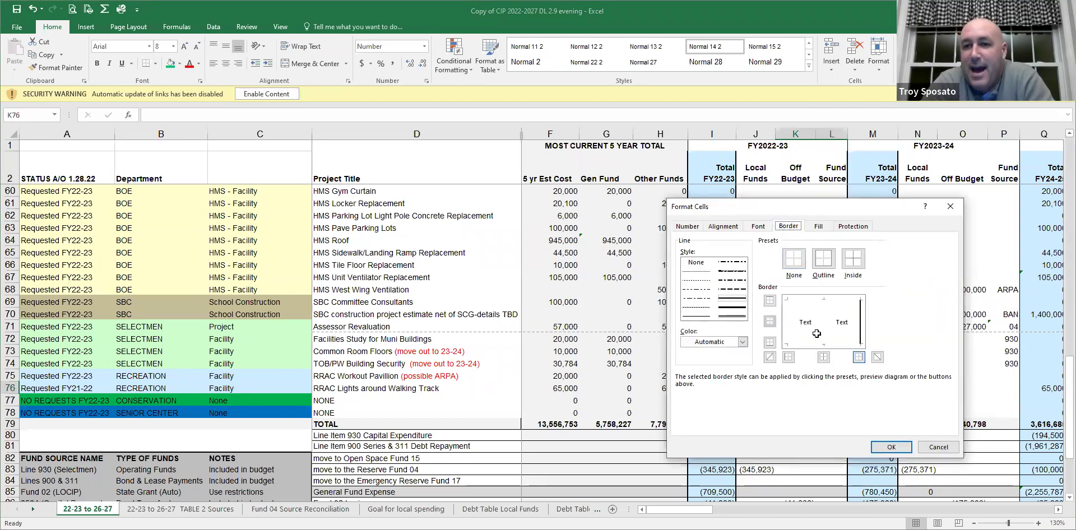
pyautogui.click(882, 449)
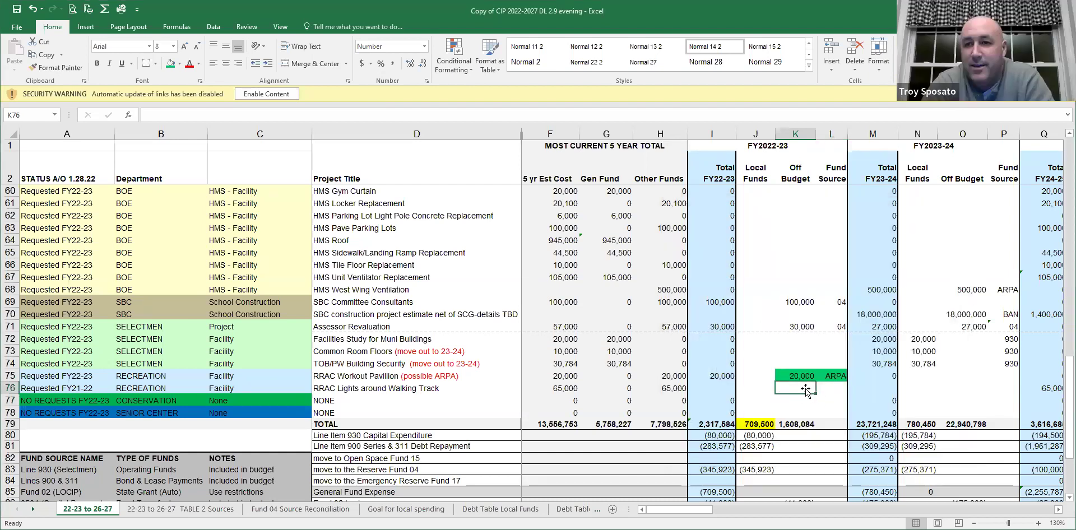
# Step: Merge and center the FY2022-23 Off Budget and Fund Source cells in the RRAC Lights around Walking Track row
pyautogui.moveTo(805, 388); pyautogui.dragTo(818, 388)
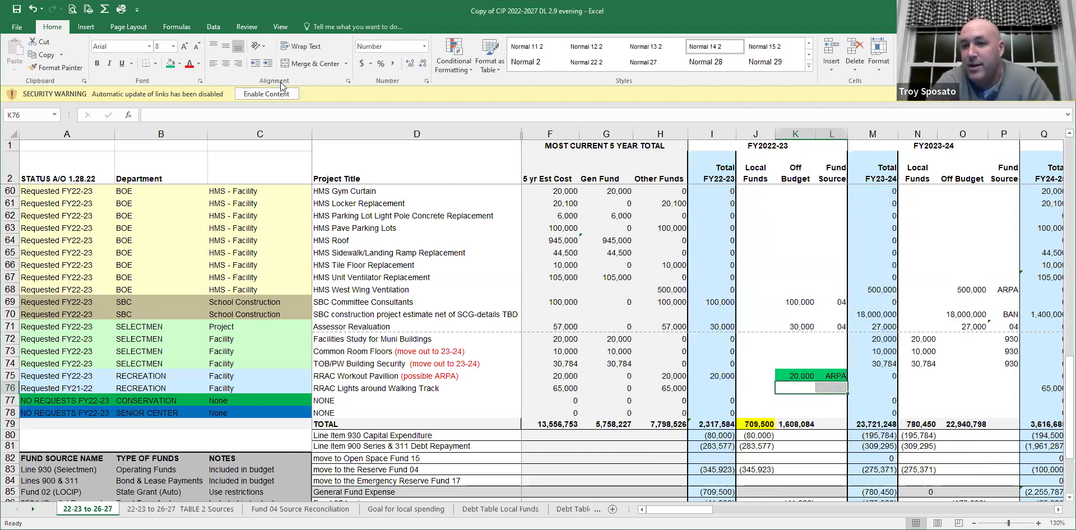
pyautogui.click(311, 62)
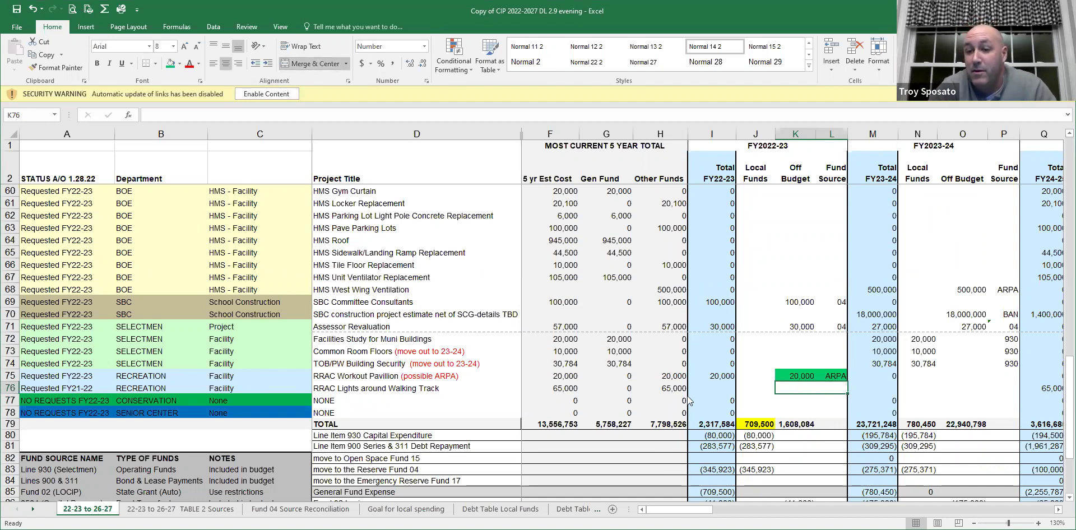
pyautogui.click(756, 352)
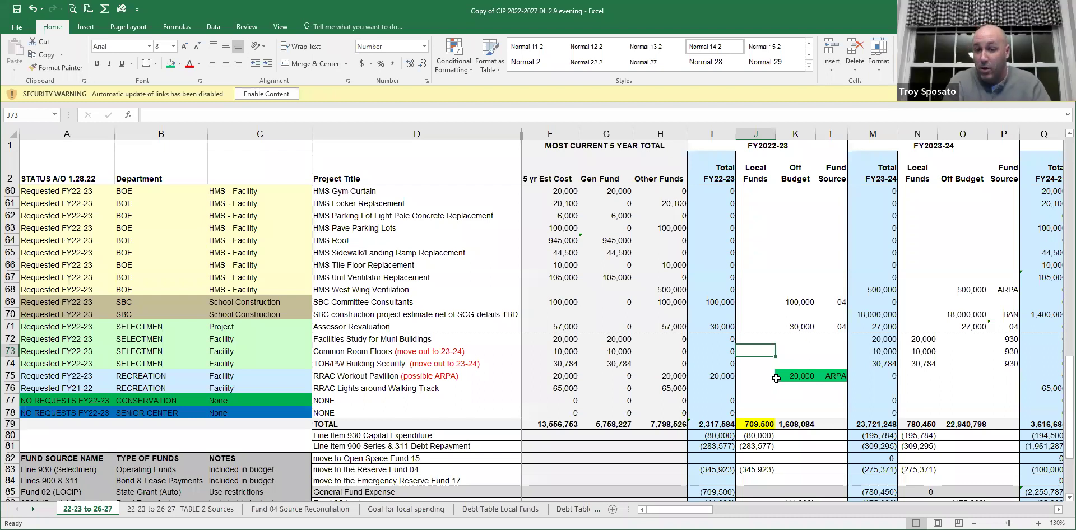
# Step: Examine the FY2023-24 through FY2026-27 totals and the fund source breakdown below them, including reserve transfers and borrowing
pyautogui.moveTo(706, 506); pyautogui.dragTo(737, 501)
pyautogui.hscroll(3, 737, 501)
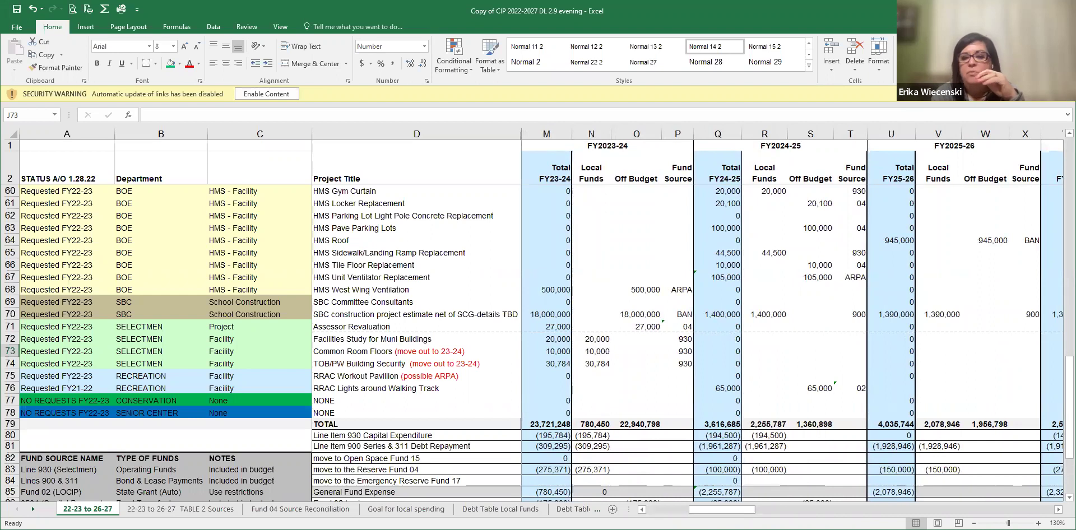
pyautogui.moveTo(746, 506); pyautogui.dragTo(791, 515)
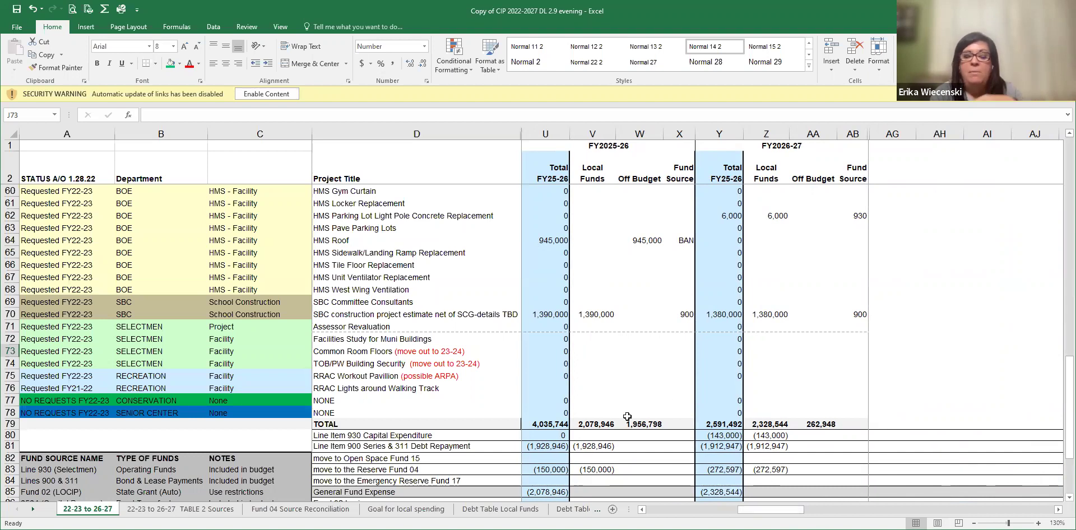
pyautogui.scroll(-10, 627, 416)
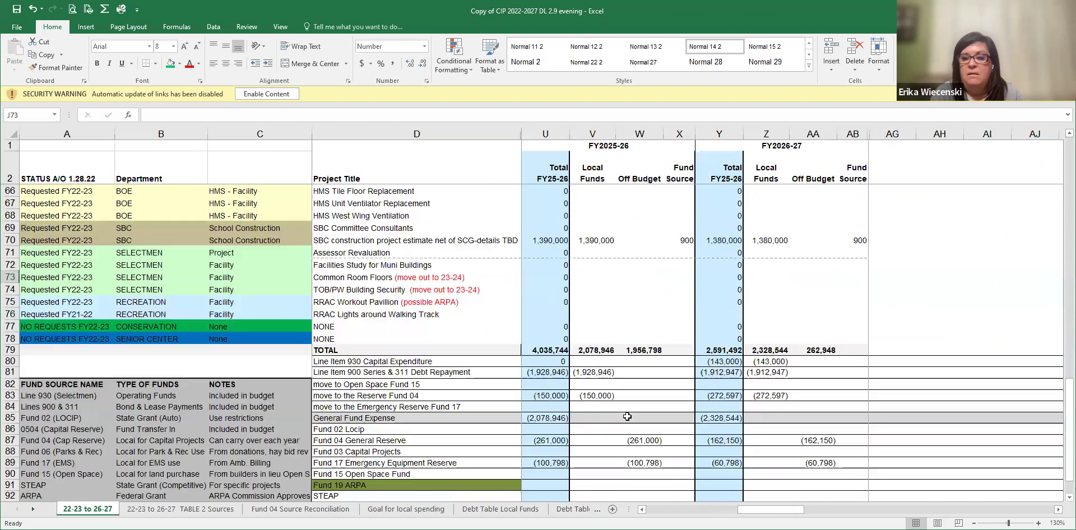
pyautogui.scroll(4, 627, 417)
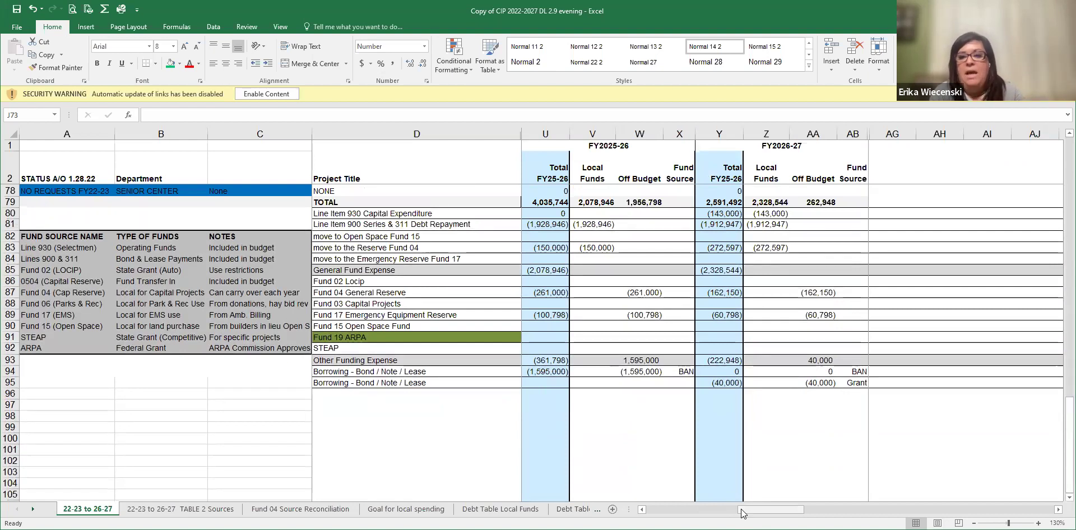
pyautogui.moveTo(741, 512); pyautogui.dragTo(710, 513)
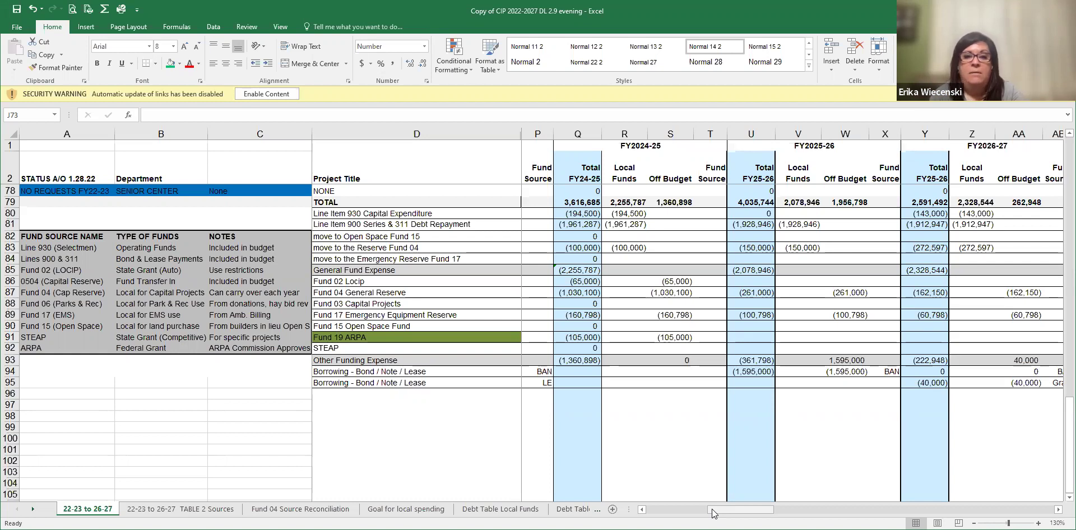
pyautogui.moveTo(712, 513)
pyautogui.mouseDown()
pyautogui.moveTo(680, 515)
pyautogui.moveTo(712, 511)
pyautogui.mouseUp()
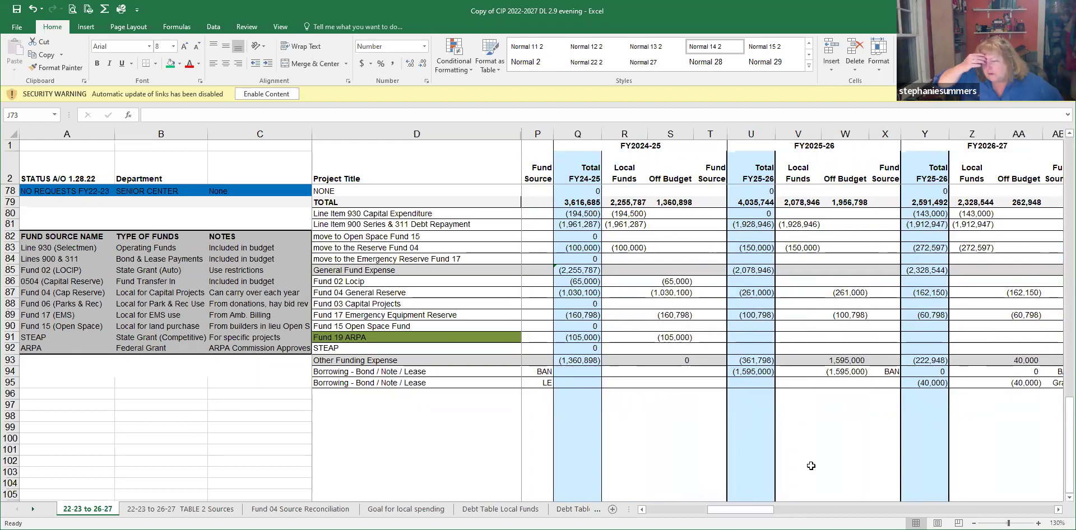
# Step: Trace the FY2024-25 and FY2025-26 amounts through the recreation, school, fire and public works project rows
pyautogui.scroll(1, 799, 424)
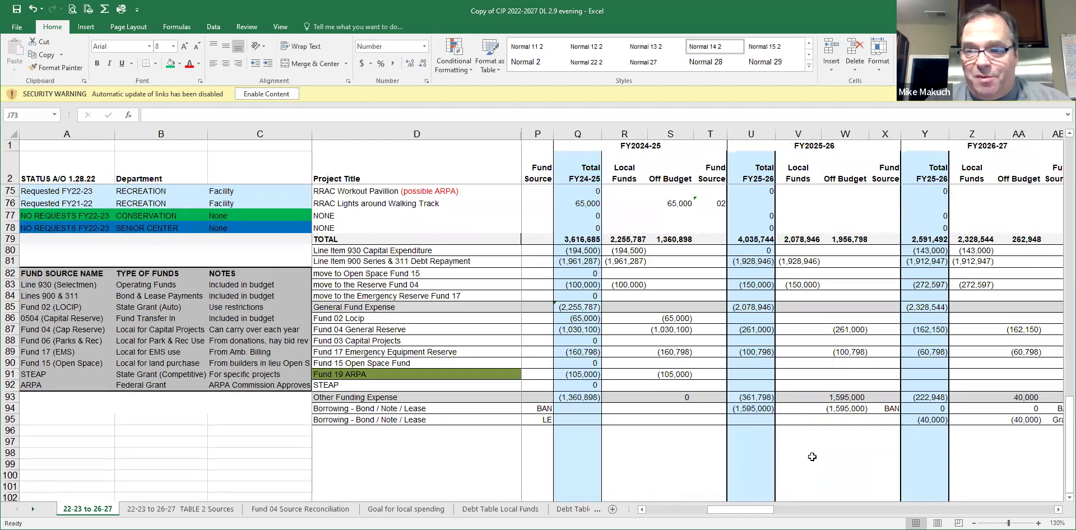
pyautogui.scroll(4, 812, 456)
pyautogui.scroll(1, 812, 456)
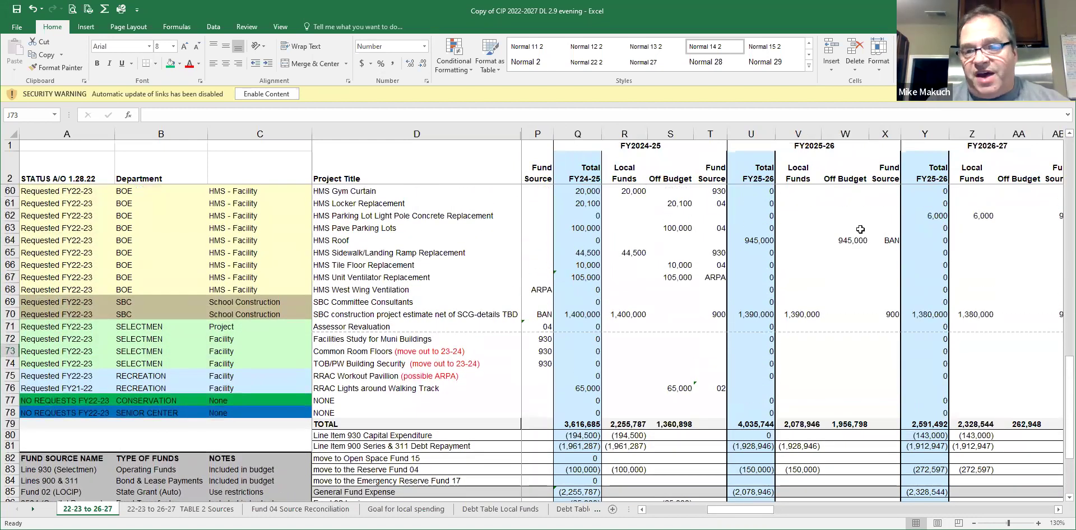
pyautogui.scroll(3, 804, 376)
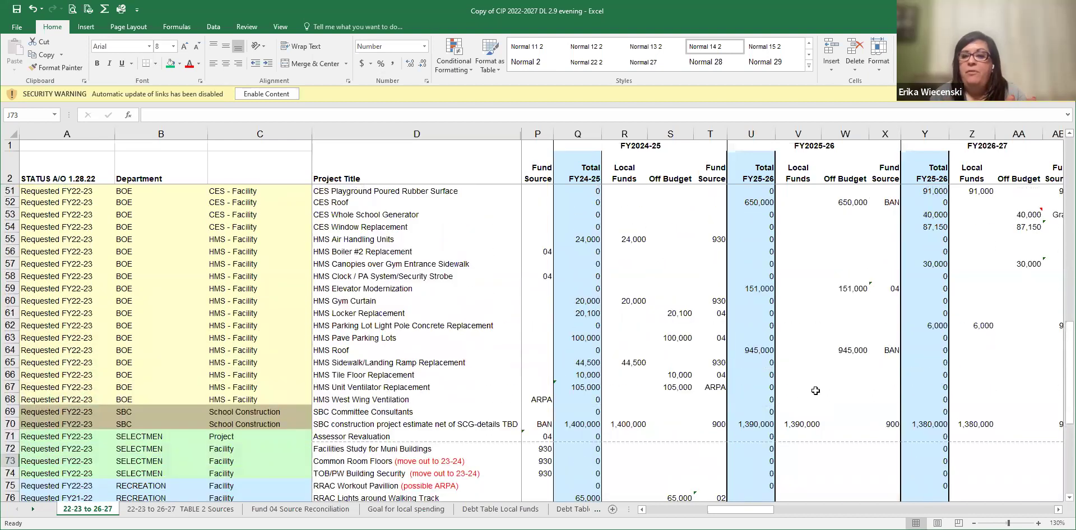
pyautogui.scroll(2, 815, 395)
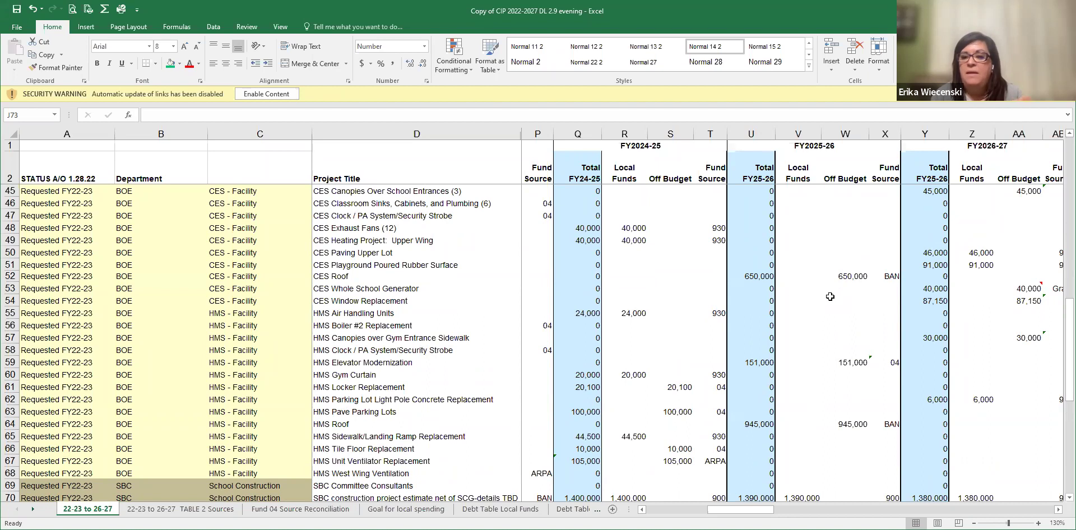
pyautogui.scroll(7, 830, 296)
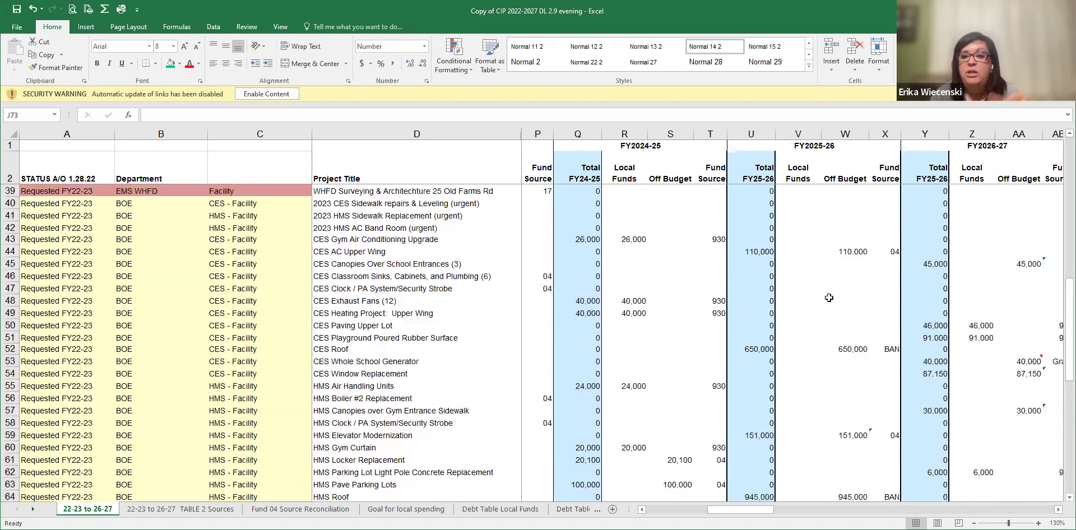
pyautogui.scroll(2, 826, 302)
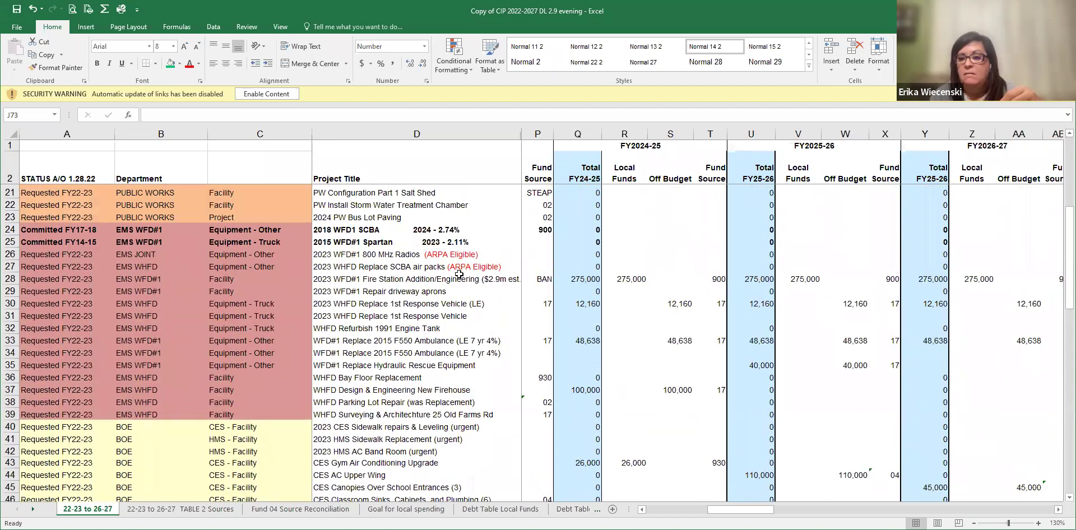
pyautogui.scroll(6, 835, 361)
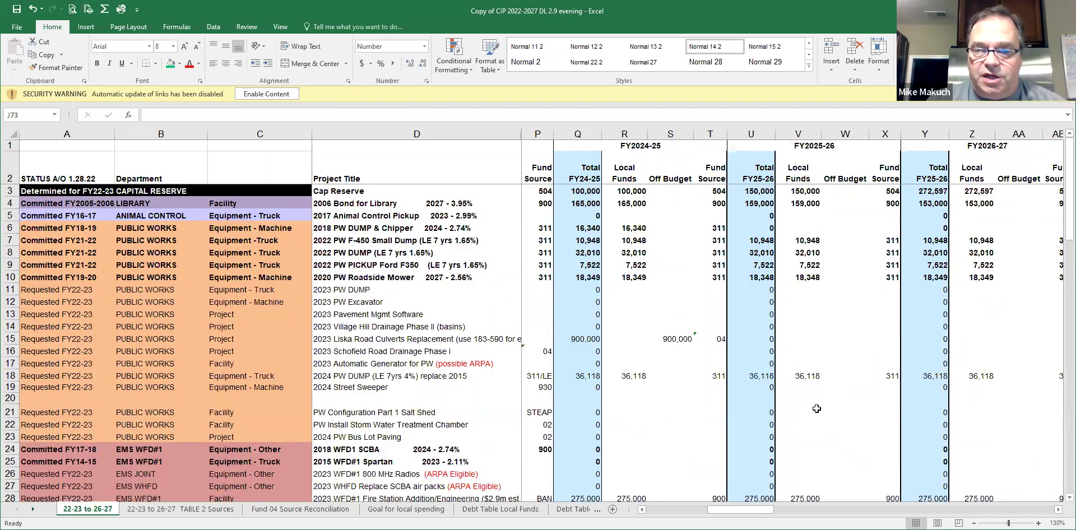
pyautogui.scroll(-12, 817, 409)
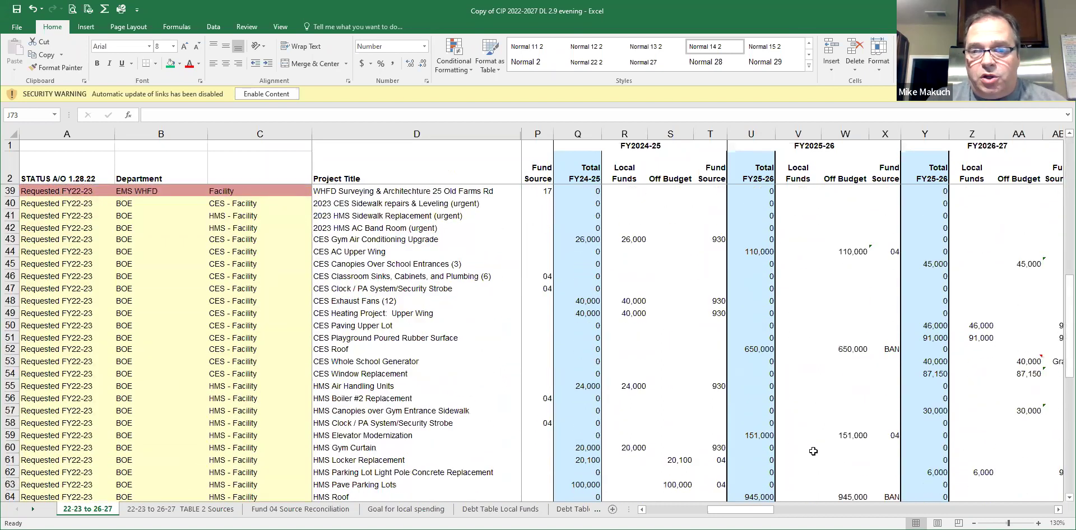
# Step: Check the FY2025-26 and FY2026-27 amounts and fund sources from the school projects up to the capital reserve row
pyautogui.moveTo(772, 510); pyautogui.dragTo(797, 499)
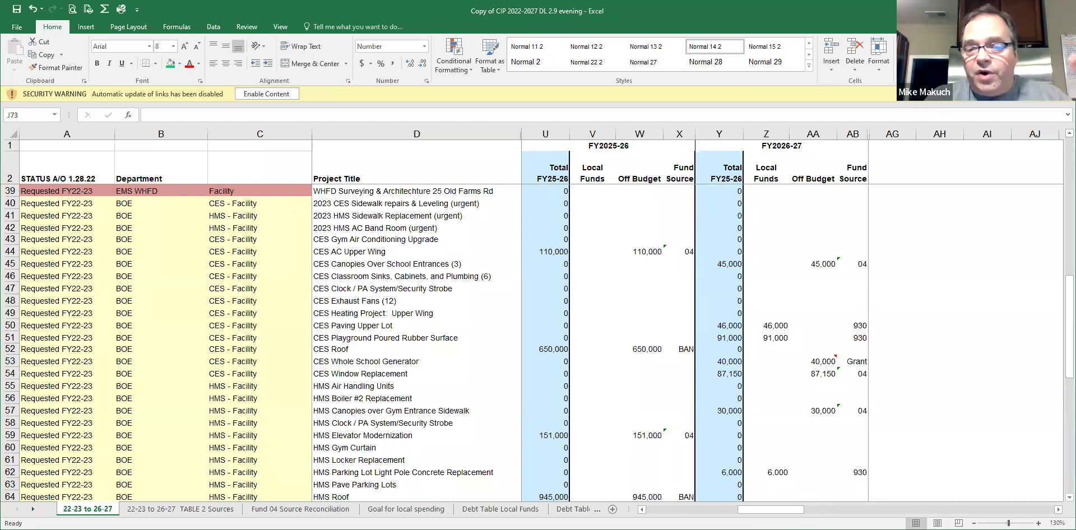
pyautogui.moveTo(800, 513)
pyautogui.mouseDown()
pyautogui.moveTo(814, 511)
pyautogui.moveTo(804, 511)
pyautogui.mouseUp()
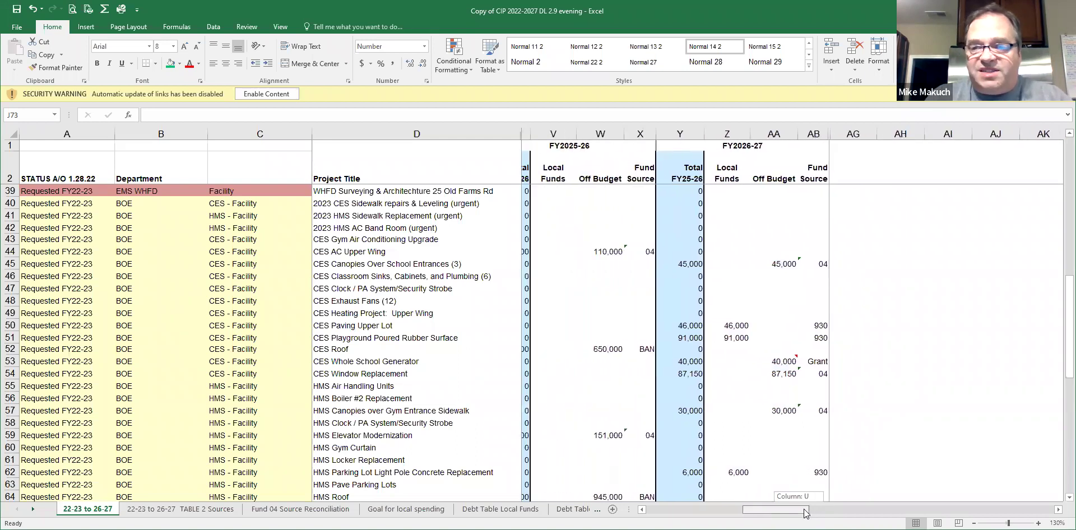
pyautogui.scroll(-2, 797, 436)
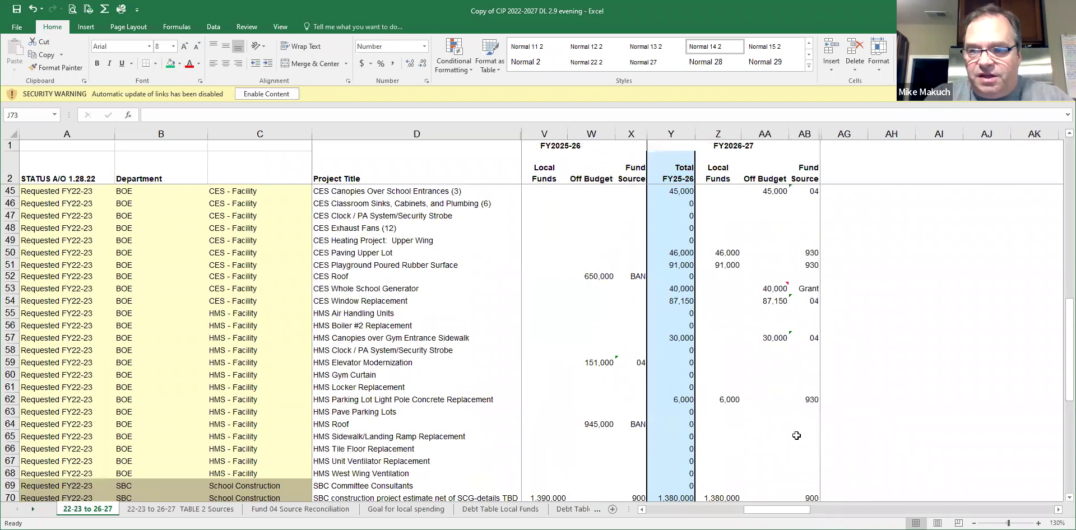
pyautogui.scroll(1, 796, 440)
pyautogui.scroll(5, 796, 439)
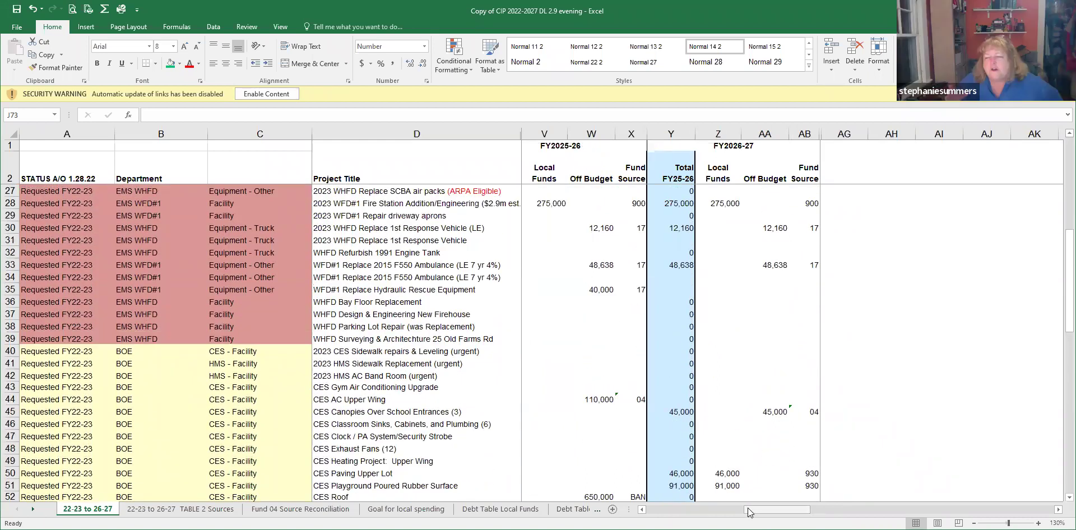
pyautogui.scroll(1, 765, 421)
pyautogui.scroll(2, 765, 420)
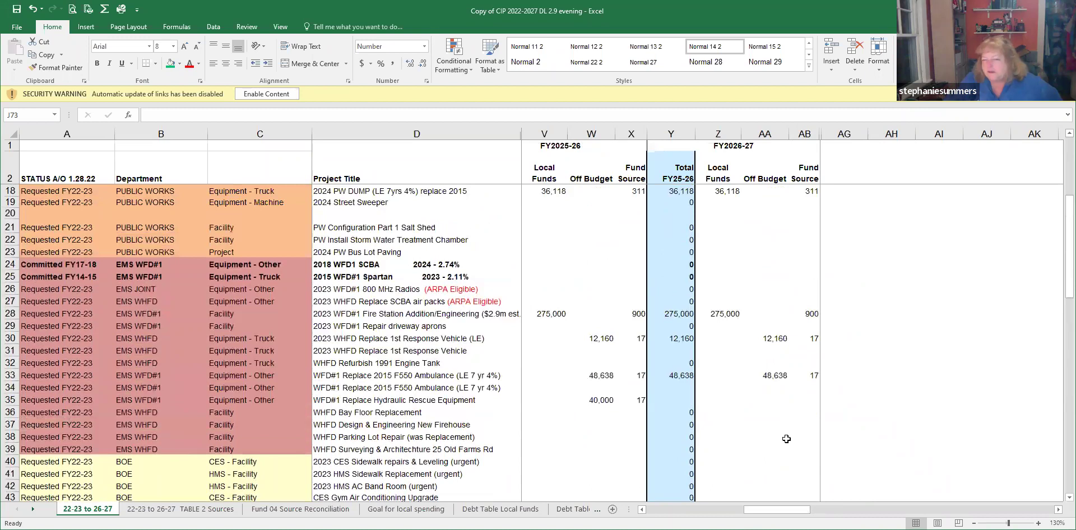
pyautogui.scroll(5, 786, 439)
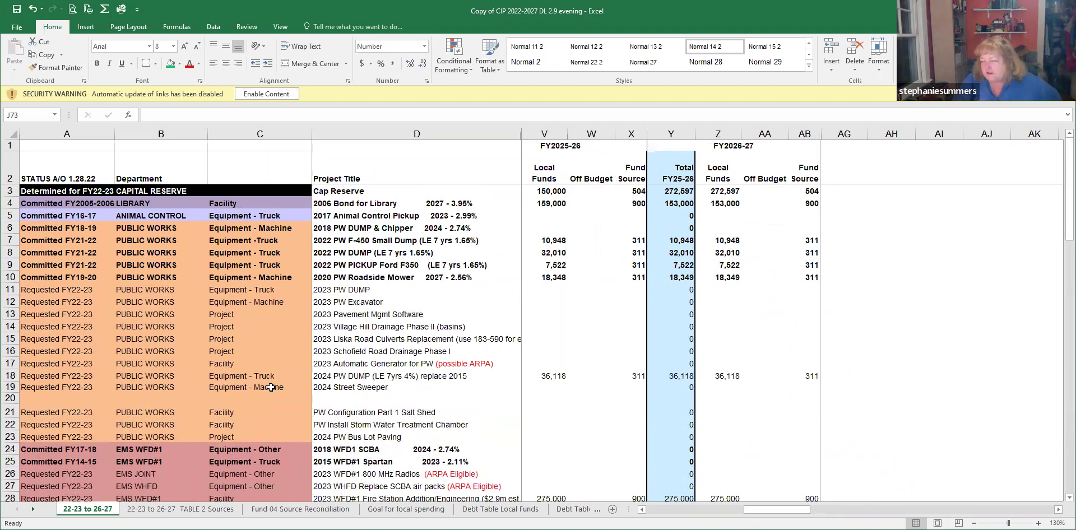
# Step: Find the 2023 Liska Road Culverts Replacement project, select its entire row and check its funding across FY2023-24 through FY2025-26
pyautogui.scroll(-7, 271, 387)
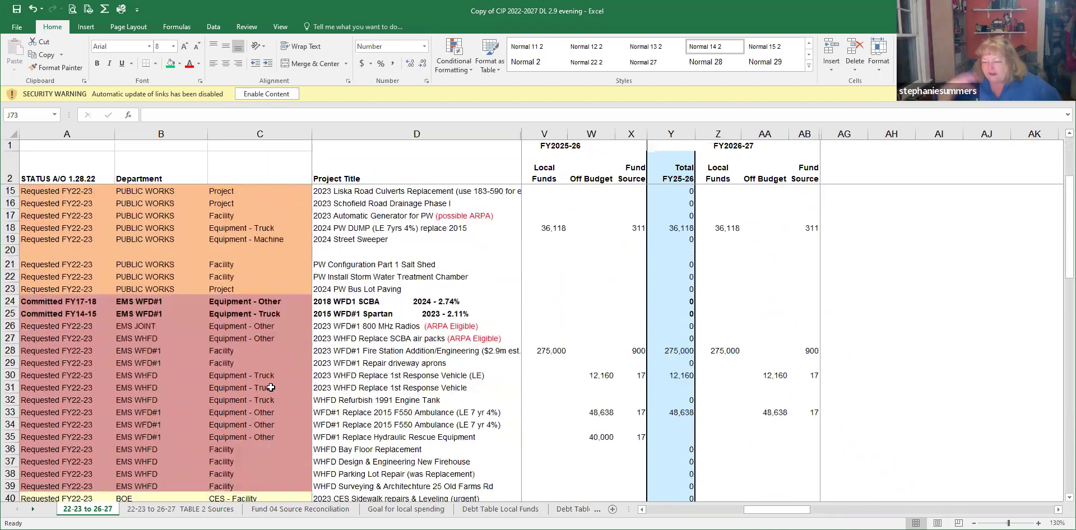
pyautogui.scroll(-3, 270, 387)
pyautogui.scroll(10, 270, 387)
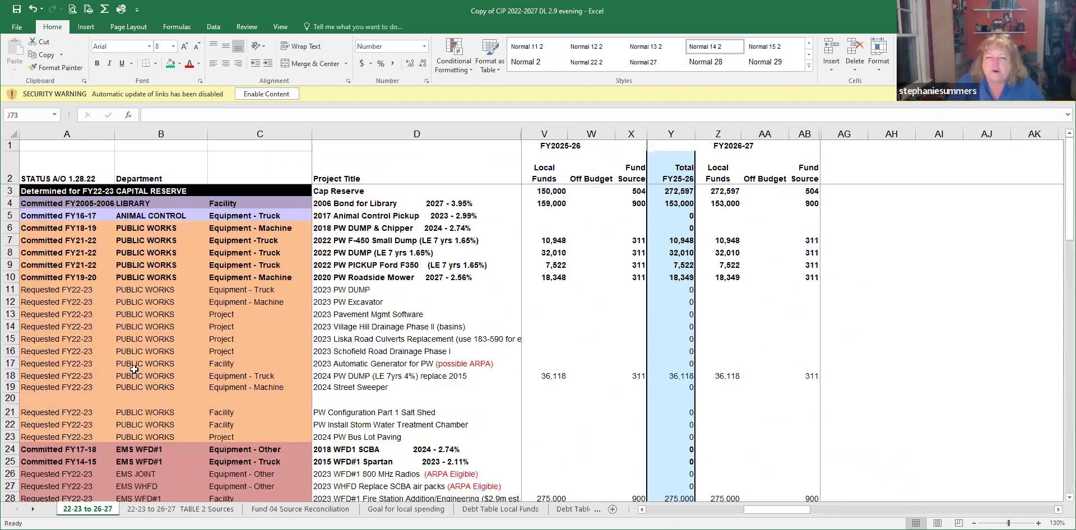
pyautogui.click(10, 339)
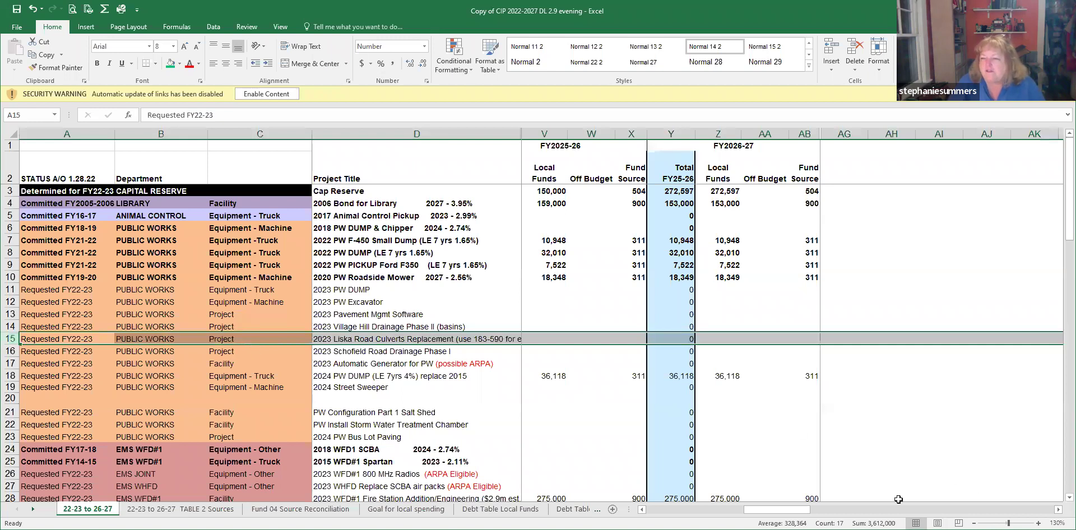
pyautogui.moveTo(758, 515); pyautogui.dragTo(705, 514)
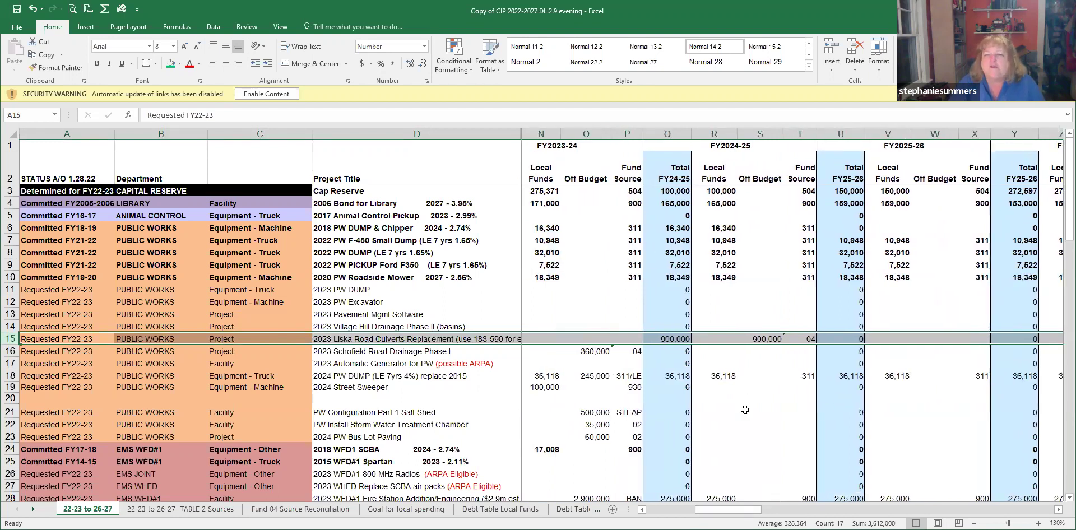
# Step: Review the FY2023-24 through FY2025-26 amounts from the public works projects down to the totals and fund source breakdown
pyautogui.scroll(-1, 744, 410)
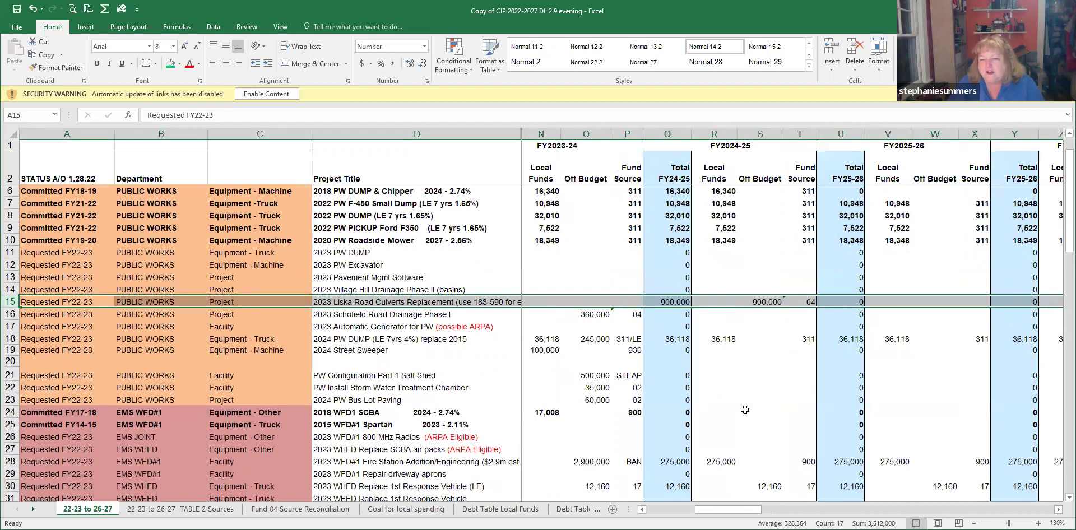
pyautogui.scroll(-3, 744, 410)
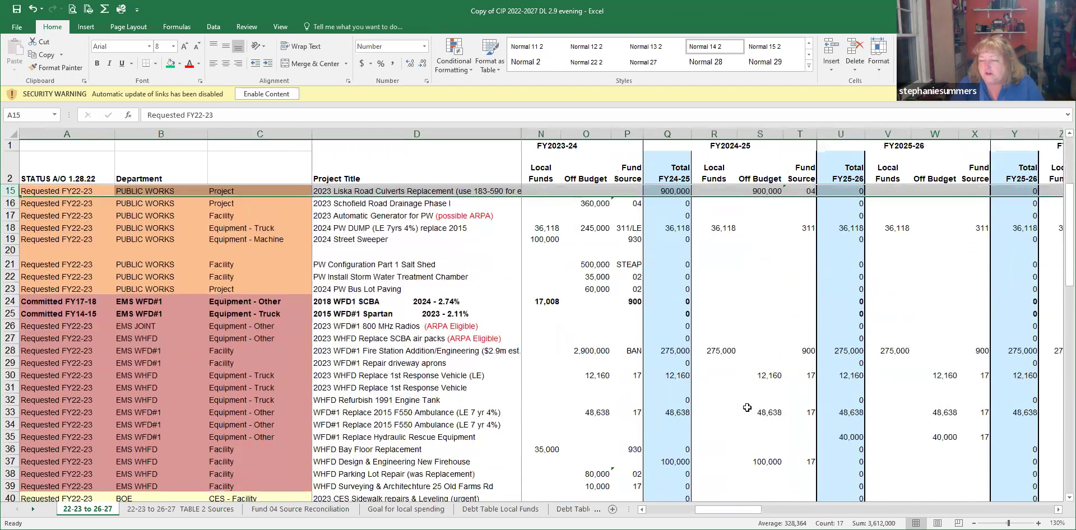
pyautogui.scroll(1, 747, 407)
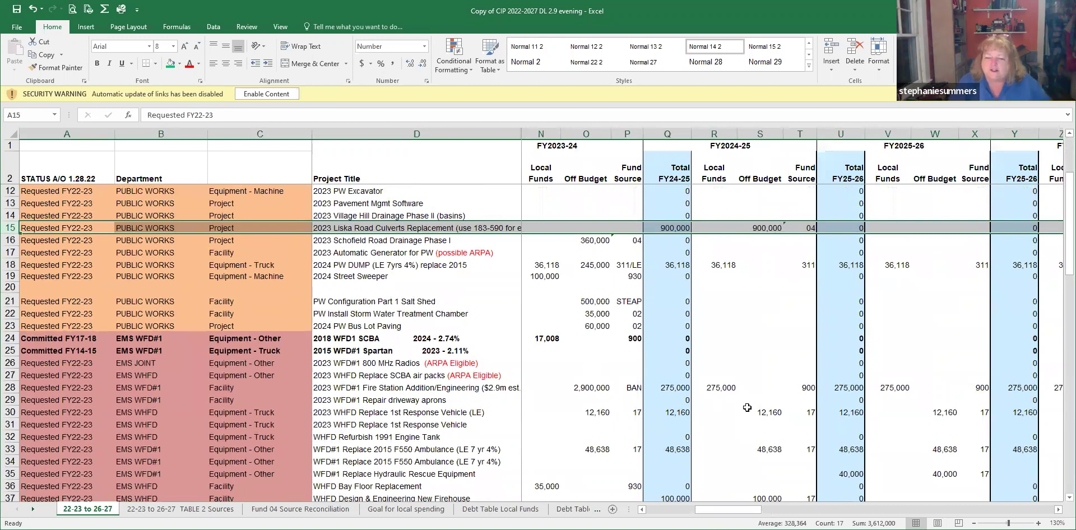
pyautogui.scroll(-13, 747, 407)
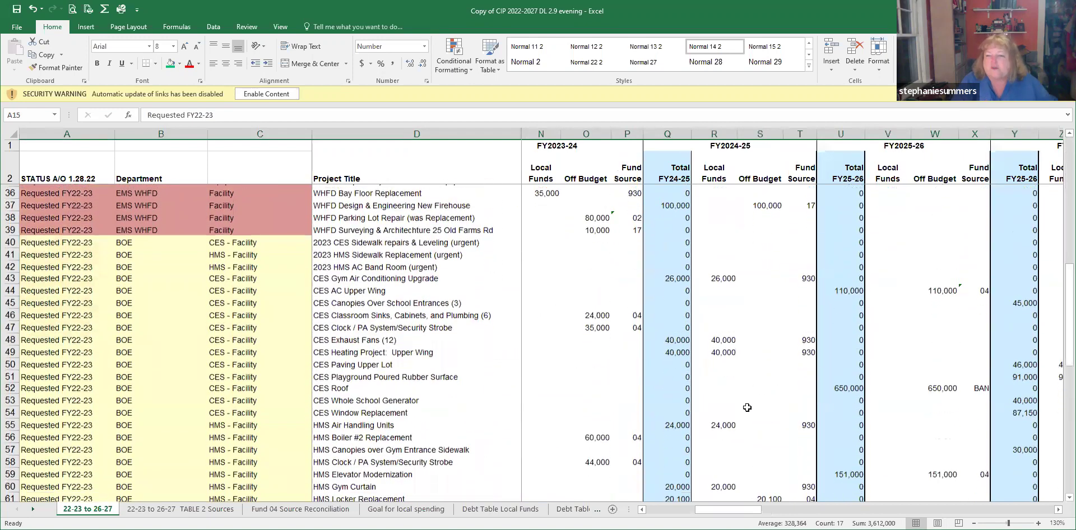
pyautogui.scroll(-6, 747, 407)
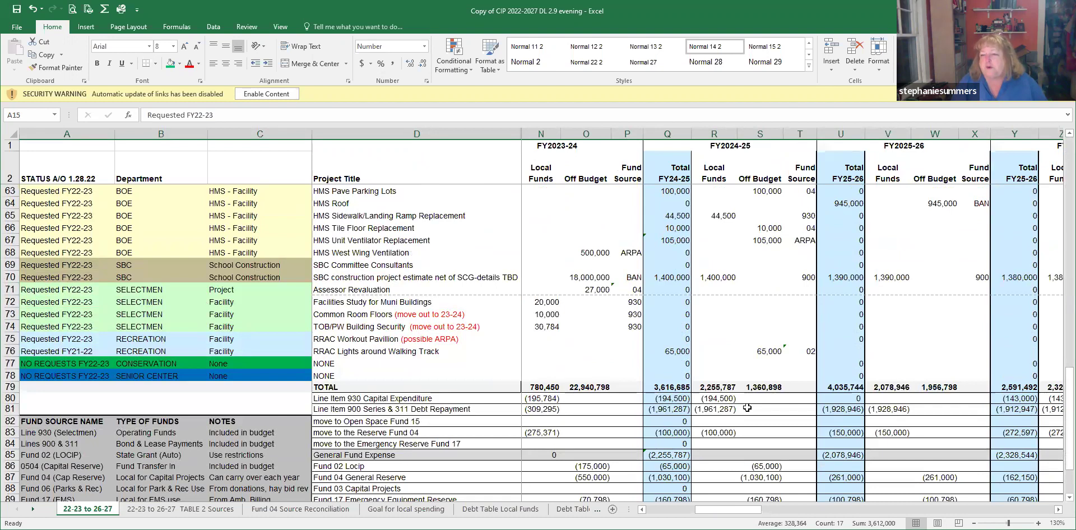
pyautogui.scroll(-2, 747, 407)
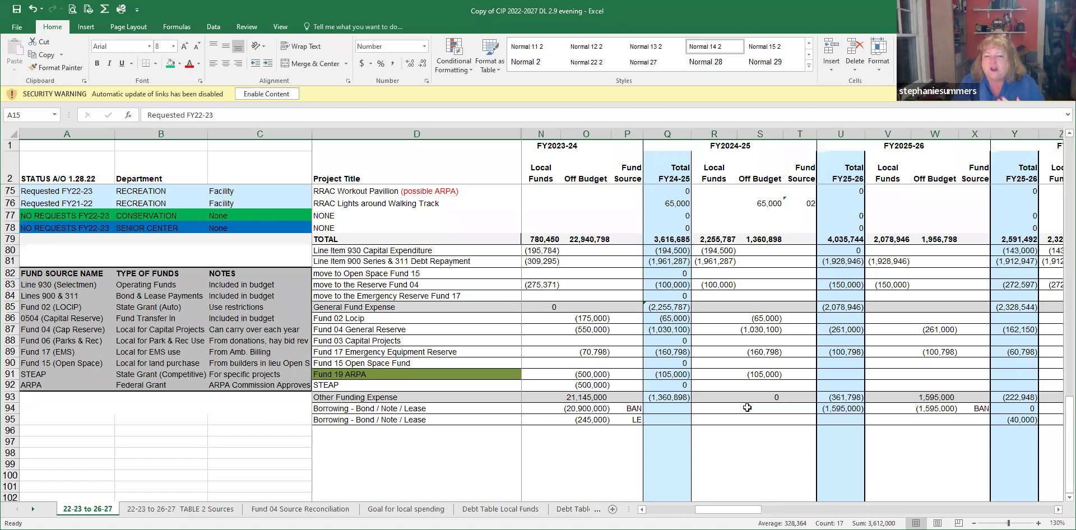
# Step: Check the FY2022-23 totals and fund sources, tracing the project amounts and ARPA-marked entries back up to the public works rows
pyautogui.moveTo(757, 510); pyautogui.dragTo(709, 512)
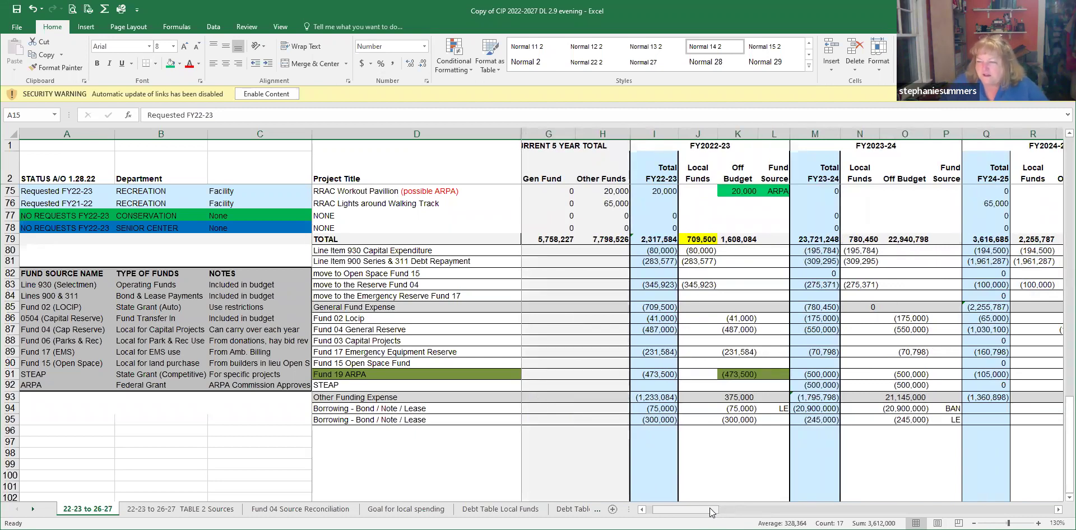
pyautogui.scroll(1, 711, 511)
pyautogui.scroll(12, 711, 512)
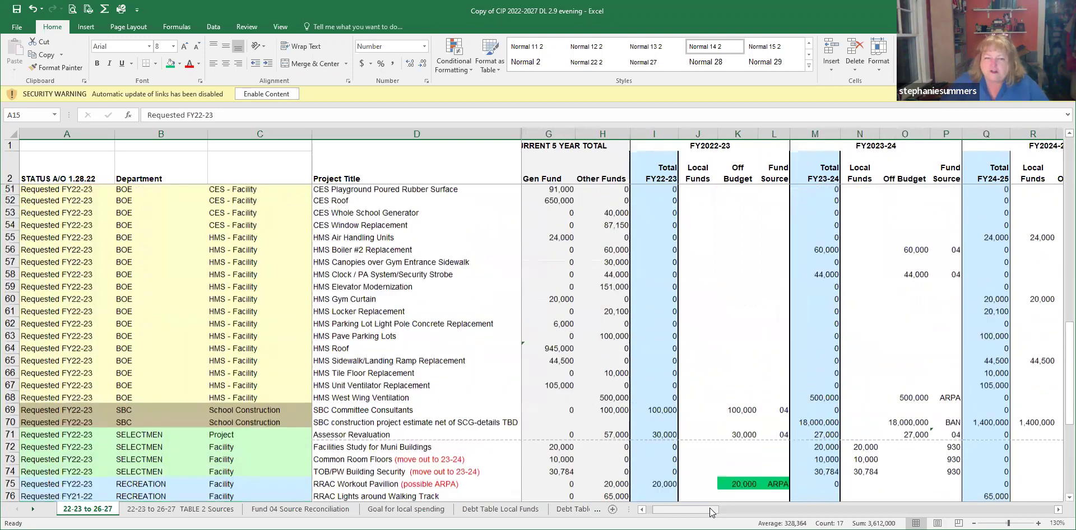
pyautogui.scroll(2, 711, 512)
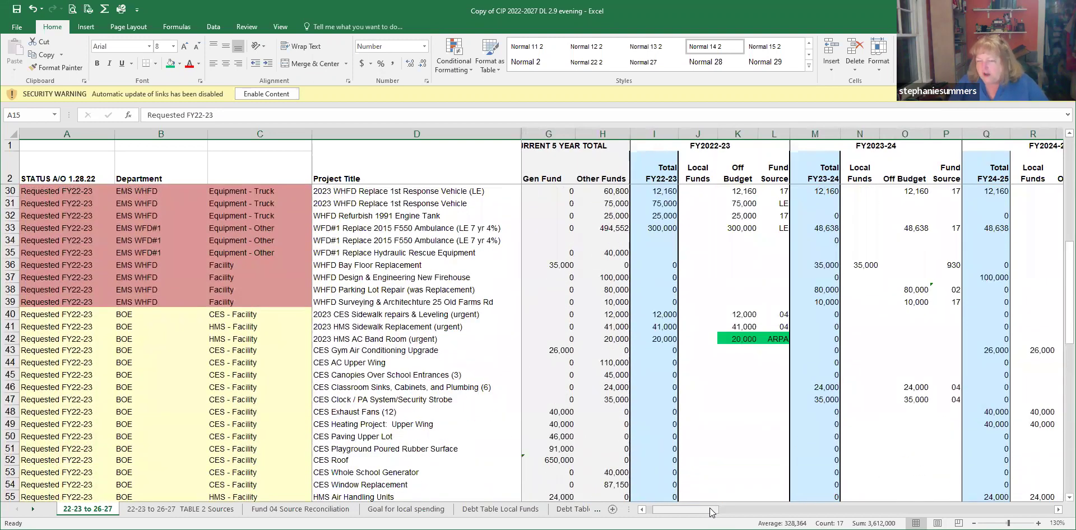
pyautogui.scroll(4, 710, 512)
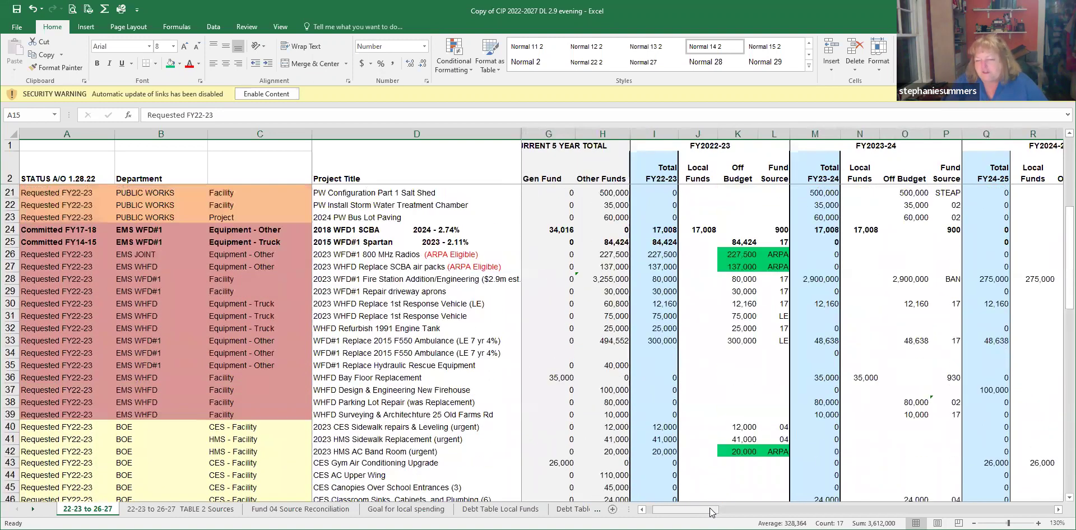
pyautogui.scroll(3, 710, 511)
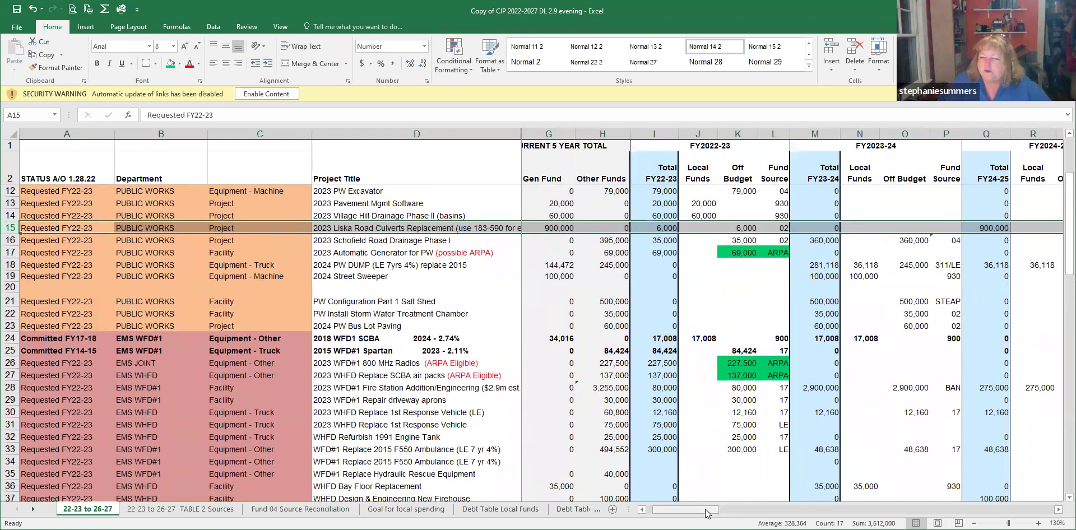
# Step: Compare FY2023-24 and FY2024-25 funding from the public works rows to the fund source breakdown and back to the capital reserve row
pyautogui.moveTo(713, 513); pyautogui.dragTo(740, 515)
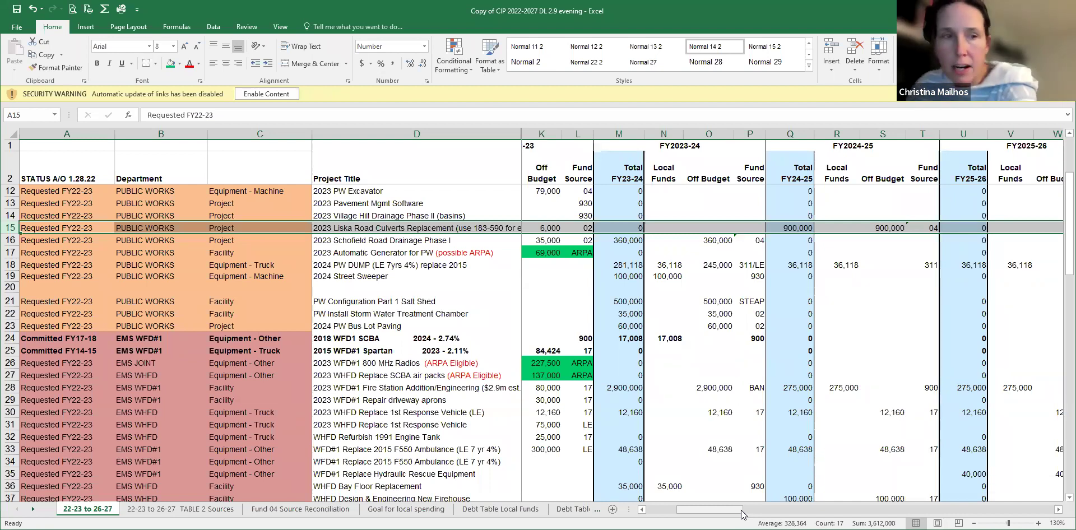
pyautogui.scroll(-12, 737, 417)
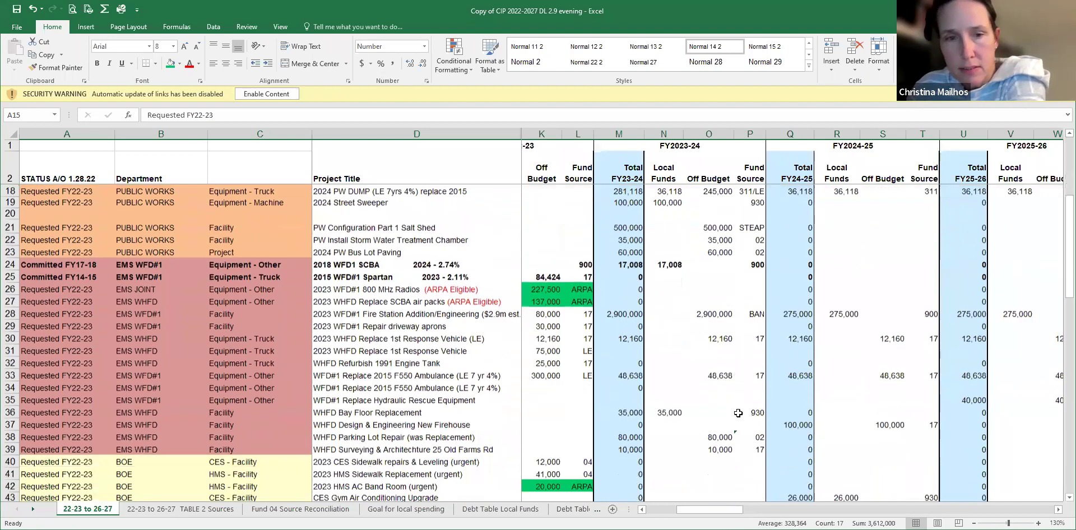
pyautogui.scroll(-6, 739, 412)
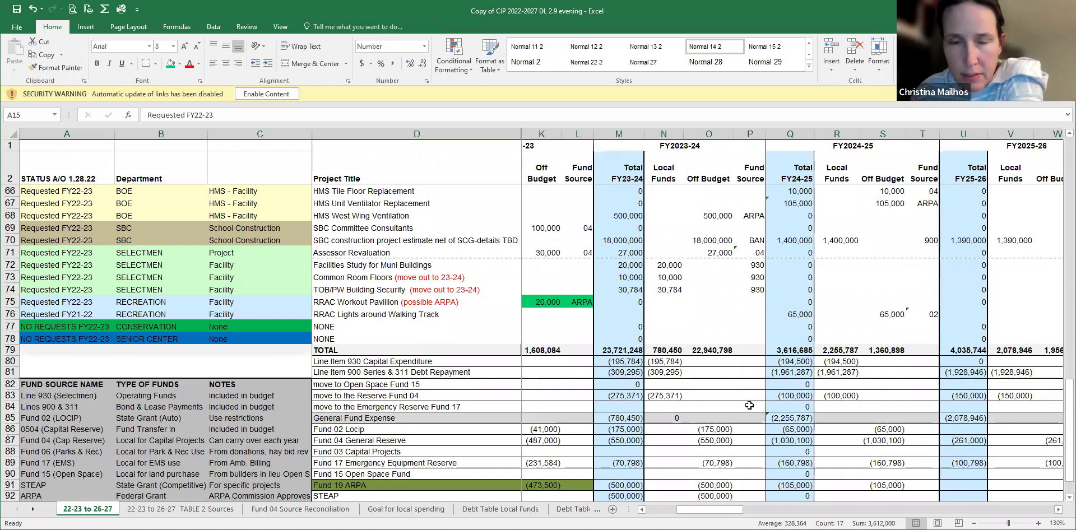
pyautogui.hscroll(2, 764, 438)
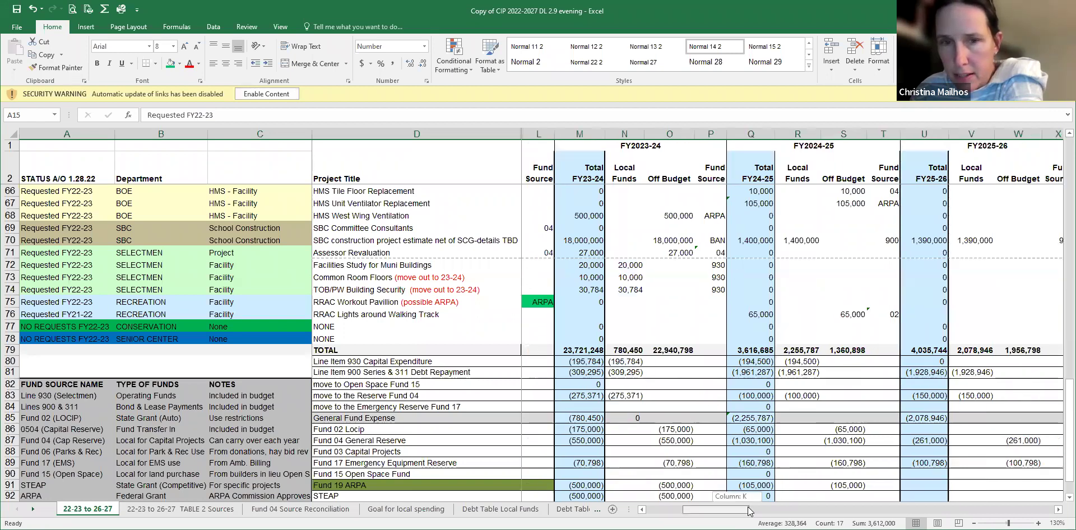
pyautogui.scroll(18, 764, 438)
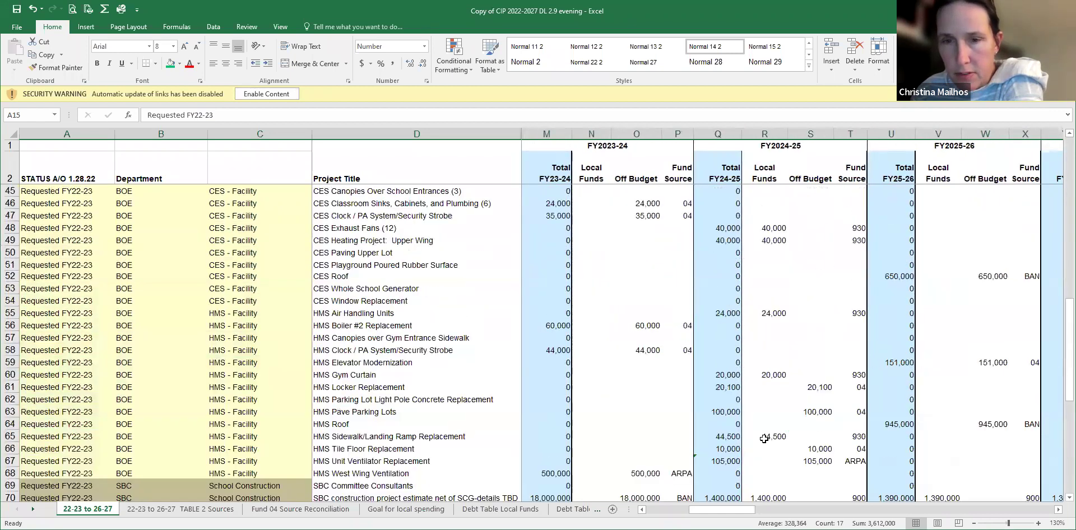
pyautogui.scroll(3, 763, 439)
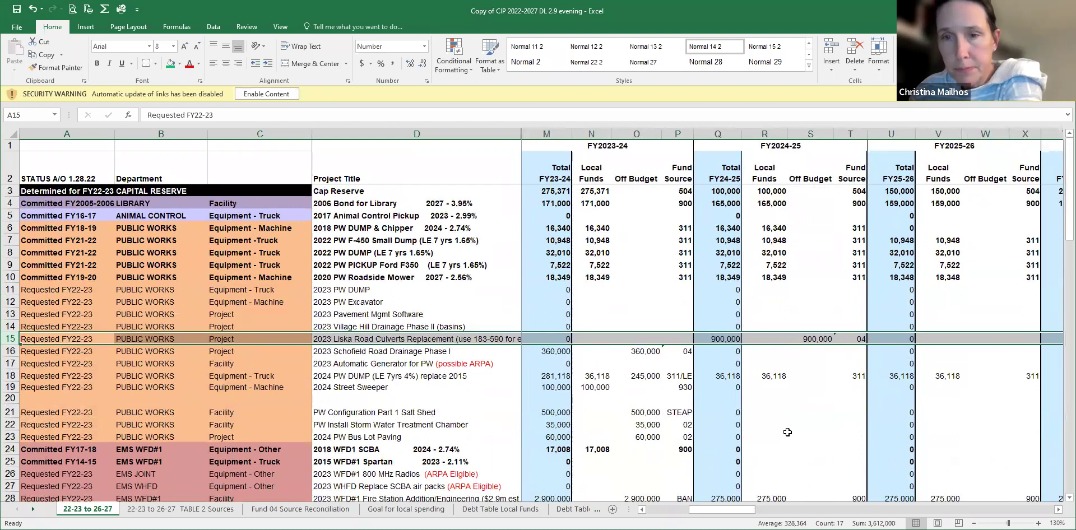
# Step: Select the Liska Road Culverts FY2024-25 off-budget amount and trace the off-budget funding down to the Fund 04 General Reserve line
pyautogui.click(815, 339)
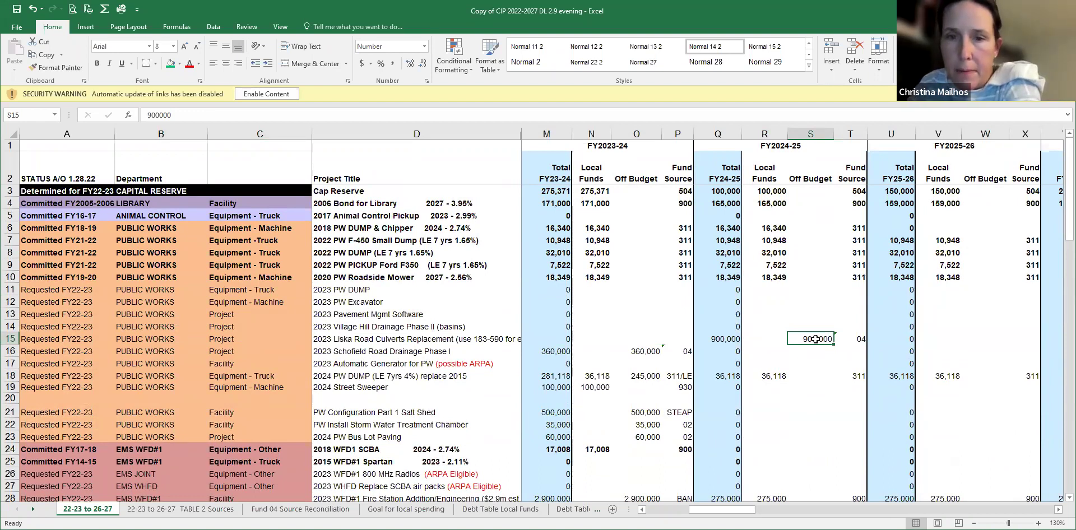
pyautogui.scroll(-2, 809, 440)
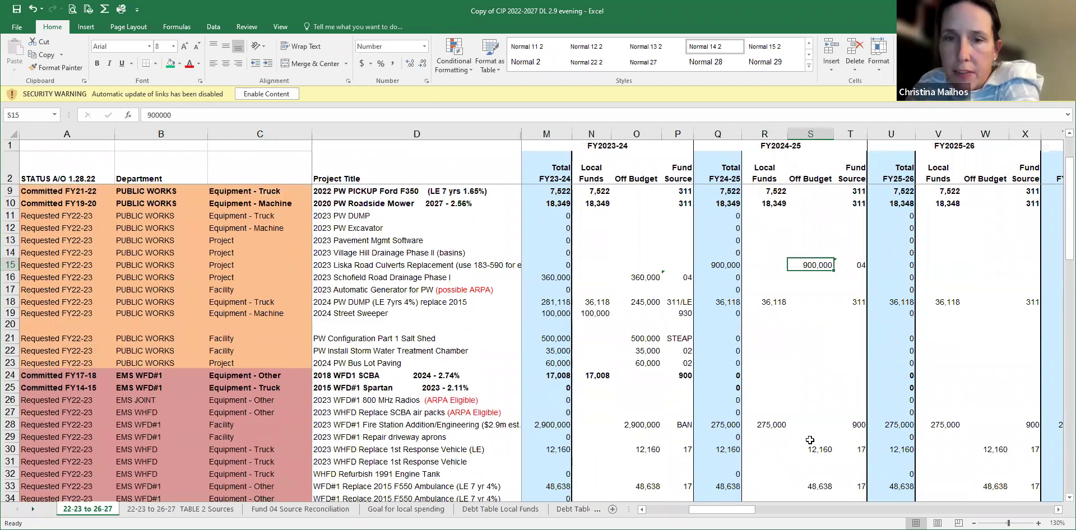
pyautogui.scroll(-1, 810, 440)
pyautogui.scroll(-7, 810, 439)
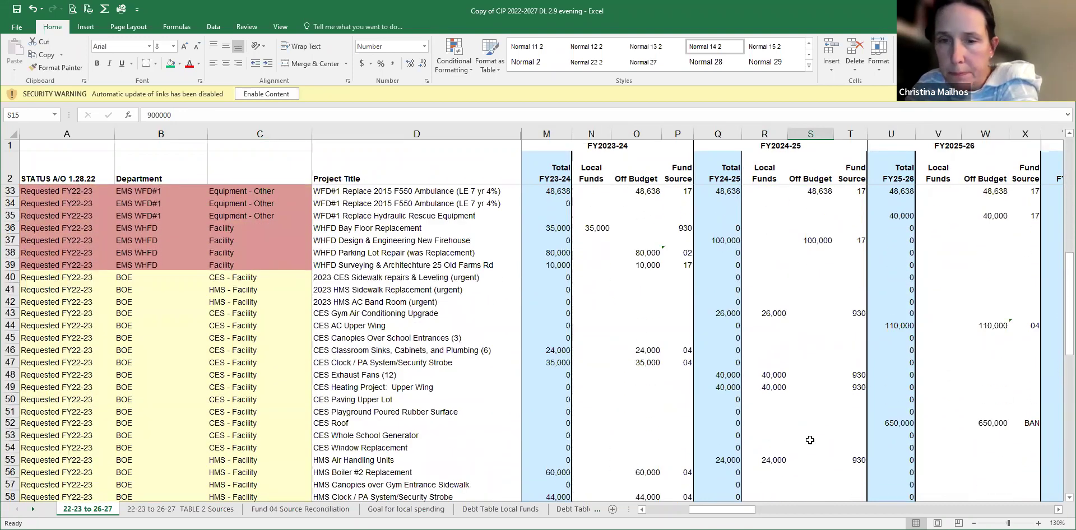
pyautogui.scroll(-7, 810, 440)
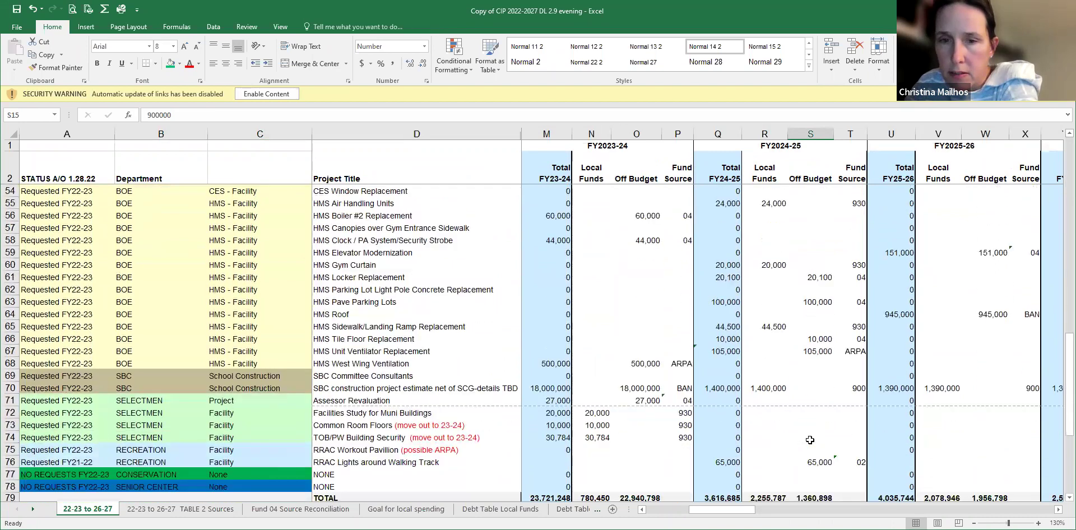
pyautogui.scroll(-2, 809, 440)
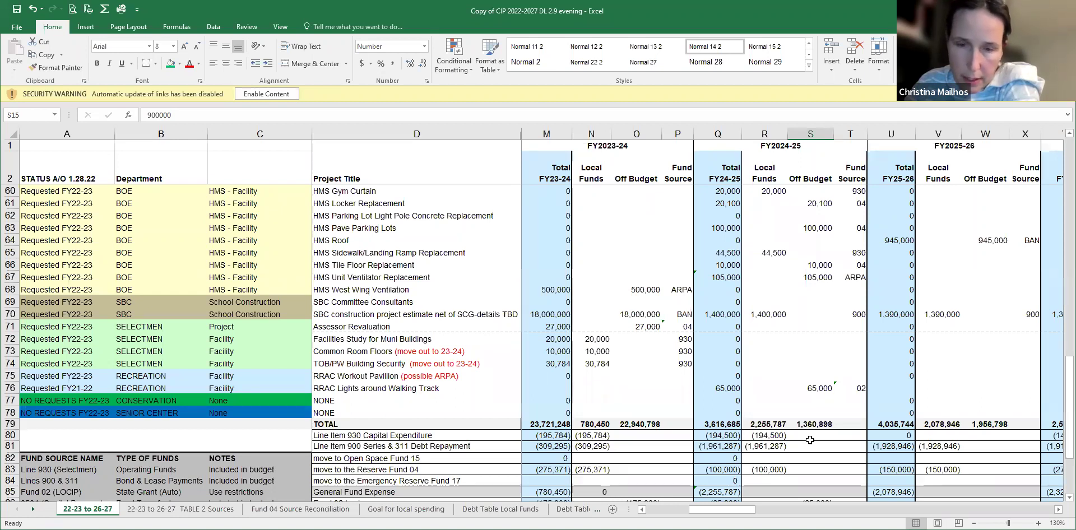
pyautogui.scroll(-5, 809, 440)
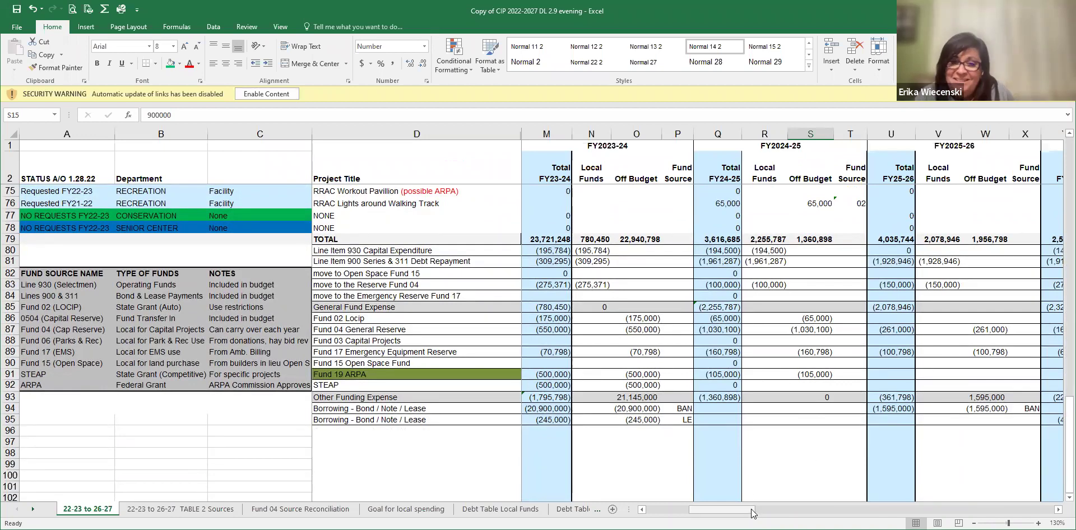
# Step: Check the later-year totals, the FY2023-24 borrowing lines and the SBC construction project's FY2023-24 off-budget amount
pyautogui.moveTo(767, 511); pyautogui.dragTo(772, 510)
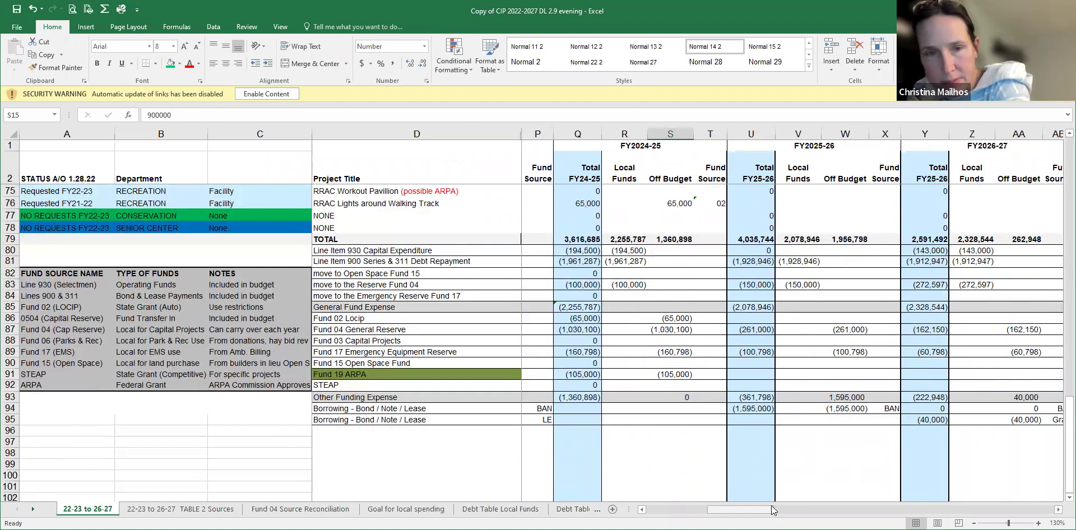
pyautogui.moveTo(716, 511); pyautogui.dragTo(688, 512)
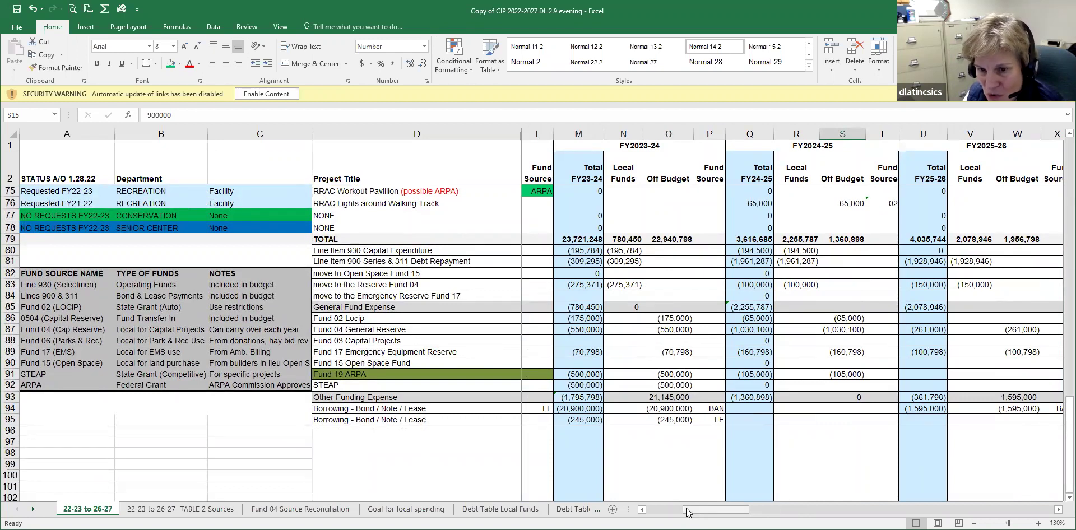
pyautogui.click(638, 408)
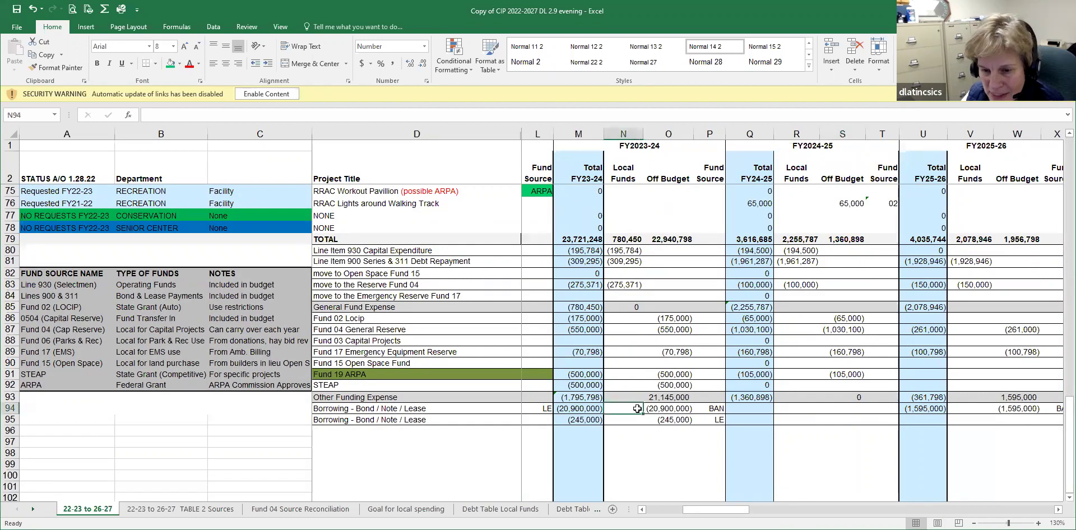
pyautogui.click(633, 396)
pyautogui.scroll(4, 637, 418)
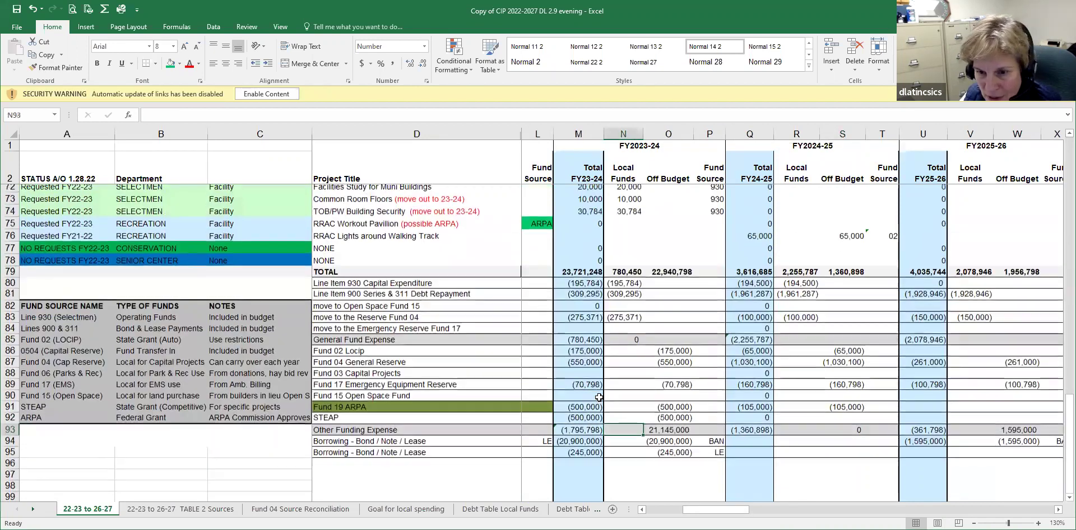
pyautogui.scroll(1, 637, 418)
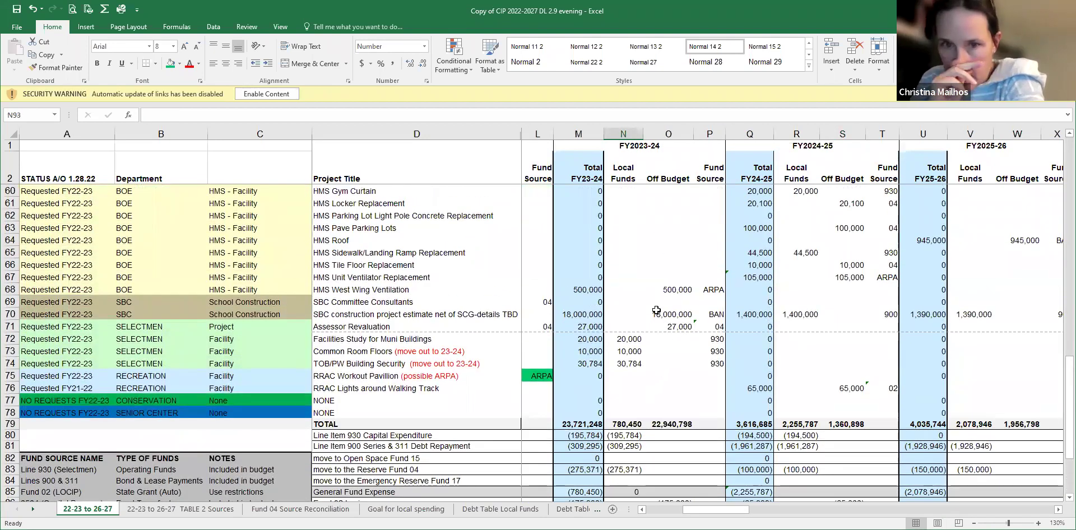
pyautogui.click(653, 316)
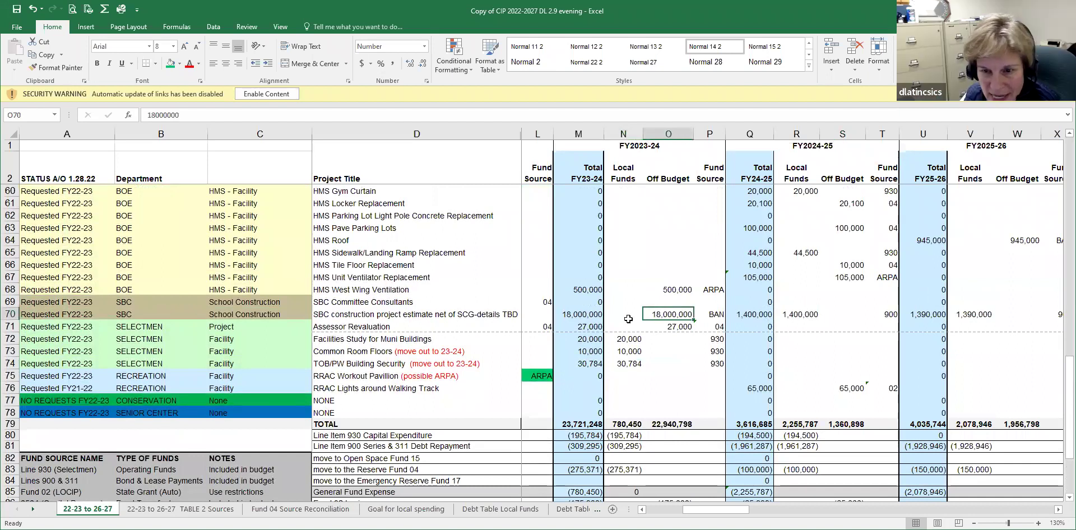
# Step: Examine the FY2023-24 and FY2024-25 amounts and fund sources across the school, selectmen and fire department project rows
pyautogui.scroll(5, 627, 321)
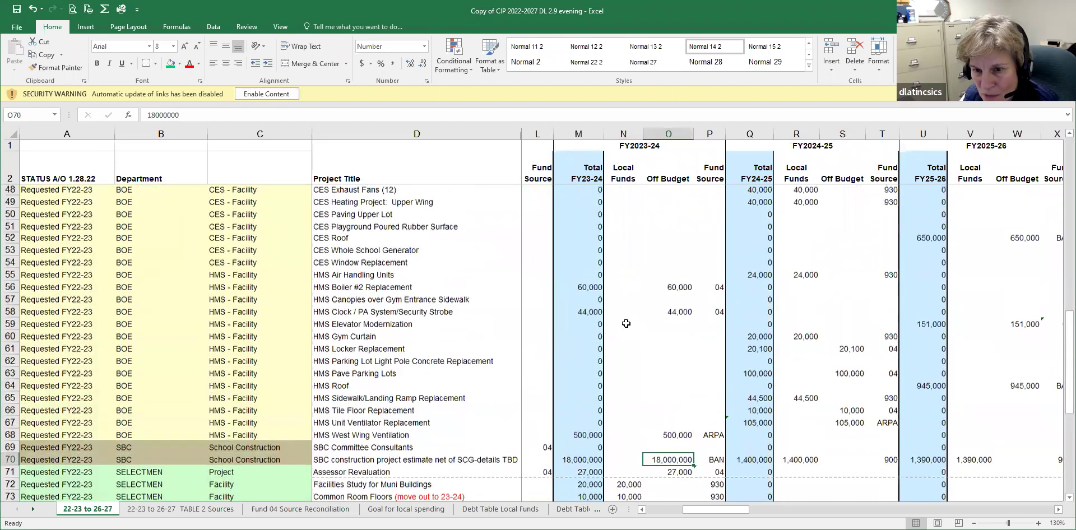
pyautogui.scroll(5, 626, 323)
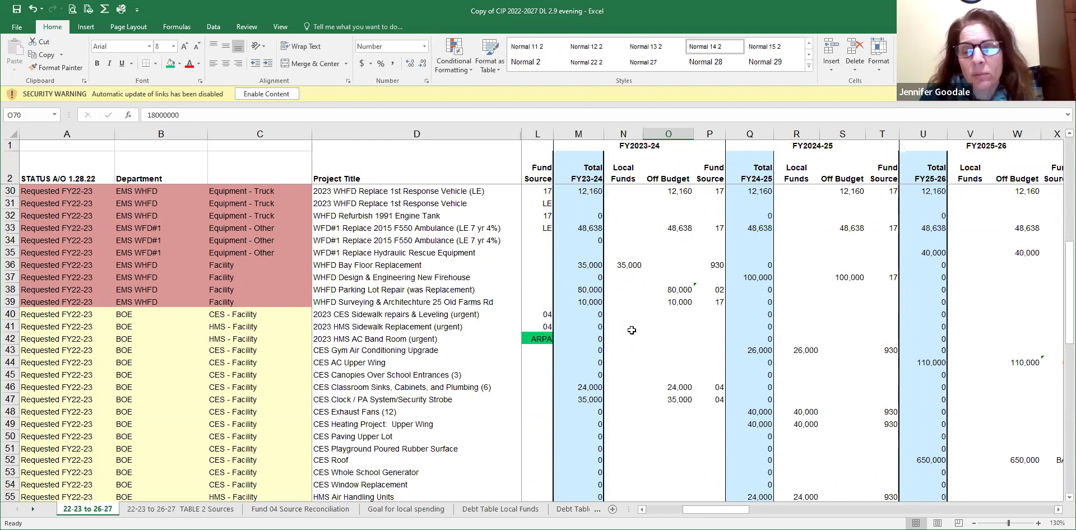
pyautogui.scroll(2, 631, 330)
pyautogui.scroll(-7, 683, 400)
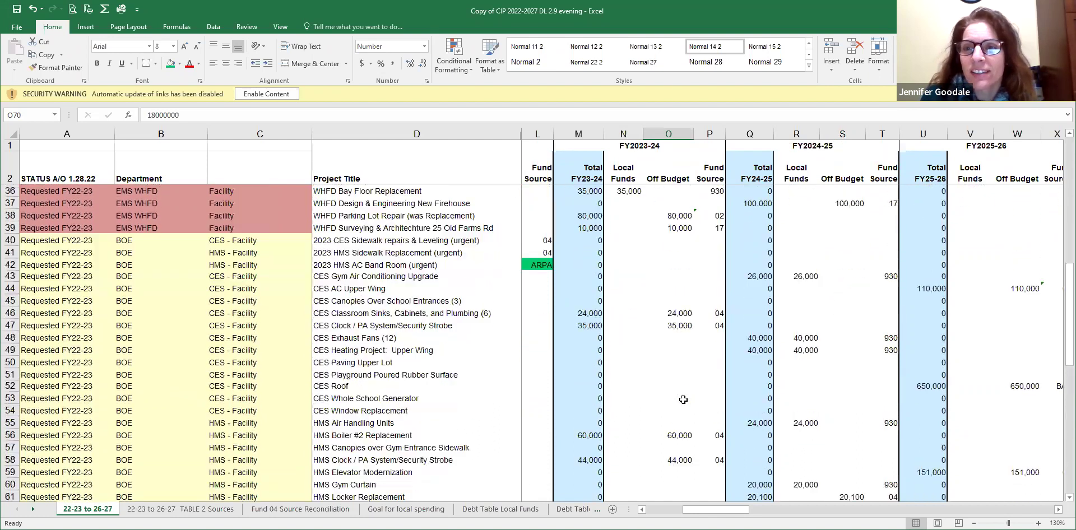
pyautogui.scroll(-5, 683, 400)
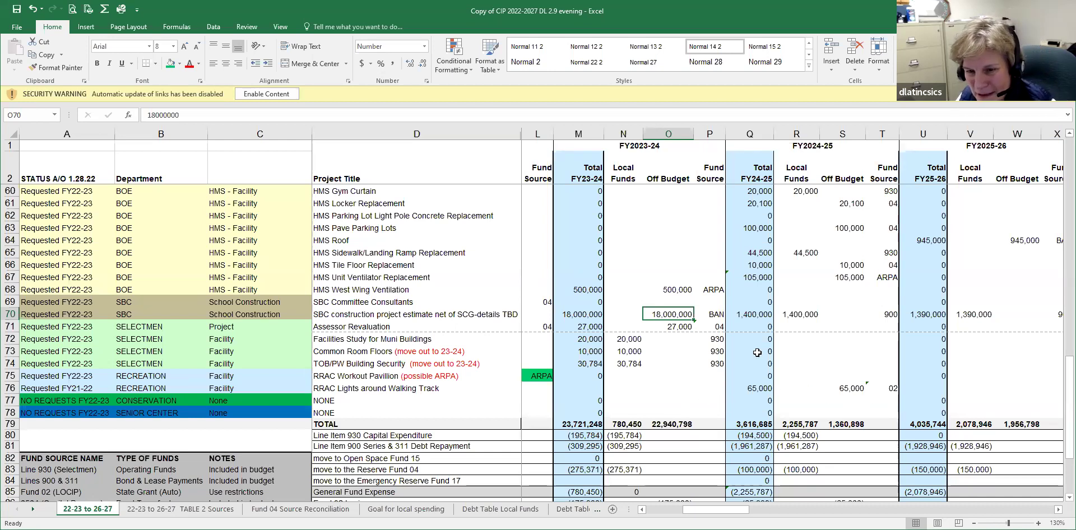
pyautogui.scroll(1, 696, 381)
pyautogui.scroll(8, 696, 382)
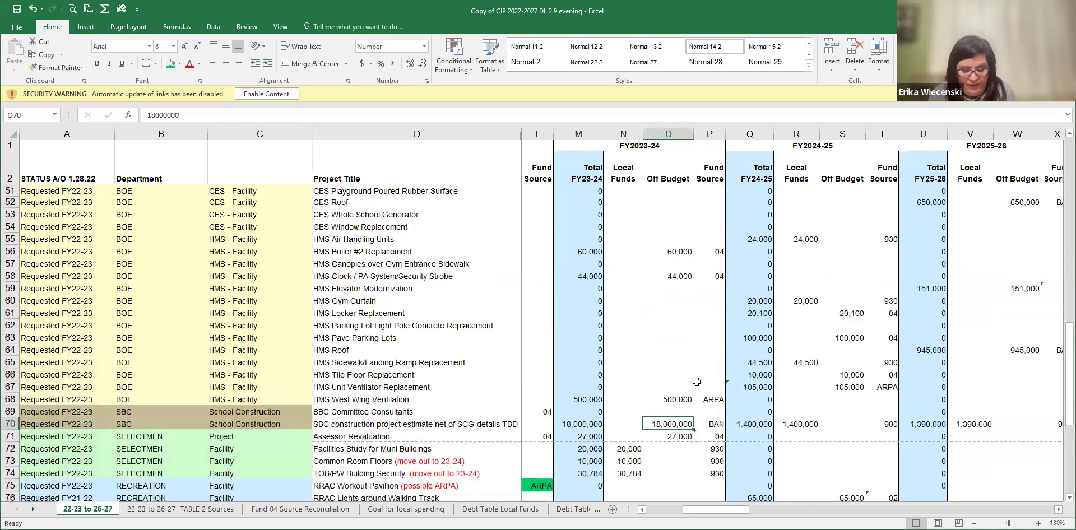
pyautogui.scroll(4, 699, 385)
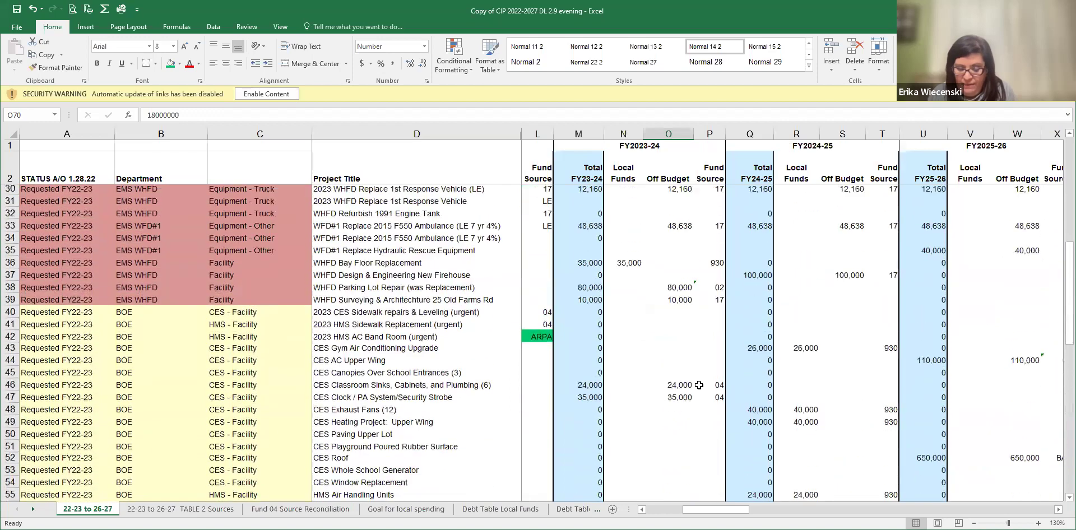
# Step: Check the WFD#1 Fire Station Addition's FY2023-24 off-budget amount against the surrounding fire and public works rows
pyautogui.scroll(1, 699, 384)
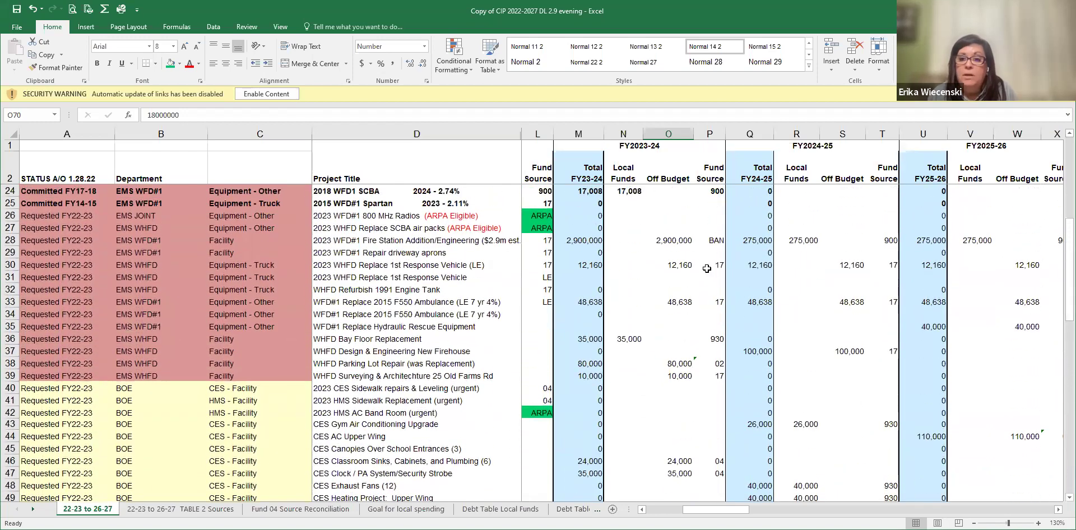
pyautogui.click(670, 240)
pyautogui.scroll(2, 671, 371)
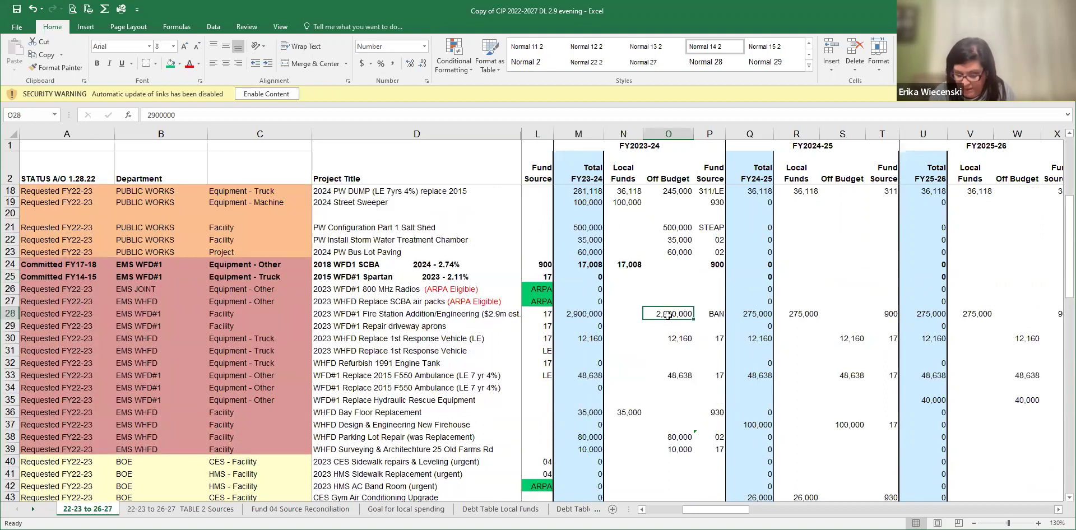
# Step: Review the FY2022-23 local and off-budget funding from the fire department rows through the school rows to the total row
pyautogui.moveTo(686, 510); pyautogui.dragTo(649, 515)
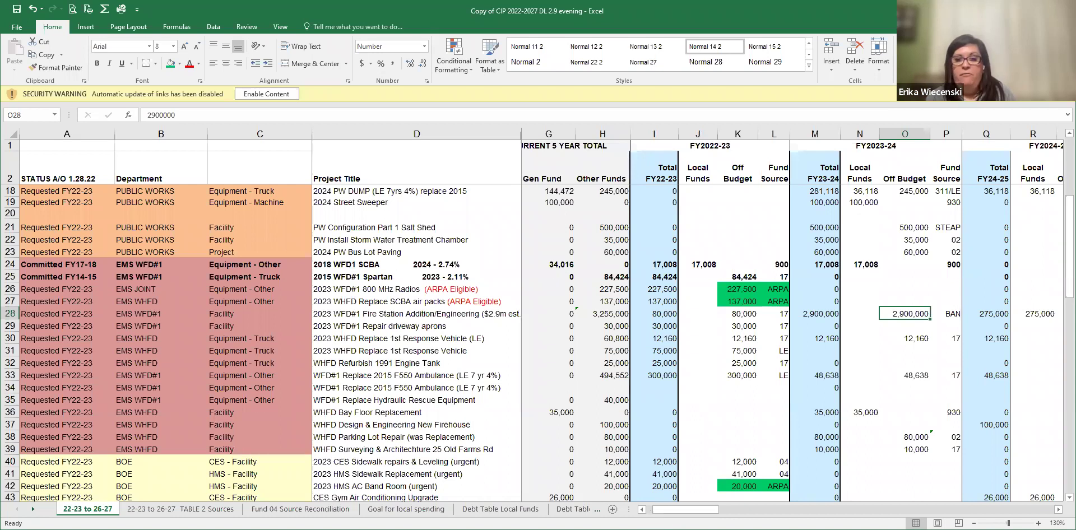
pyautogui.scroll(-8, 757, 394)
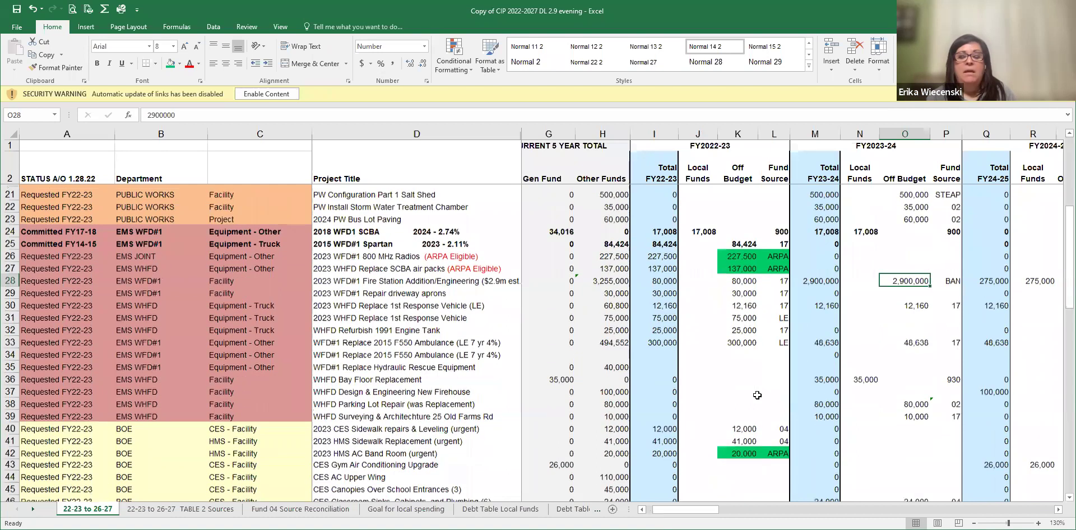
pyautogui.scroll(-7, 757, 395)
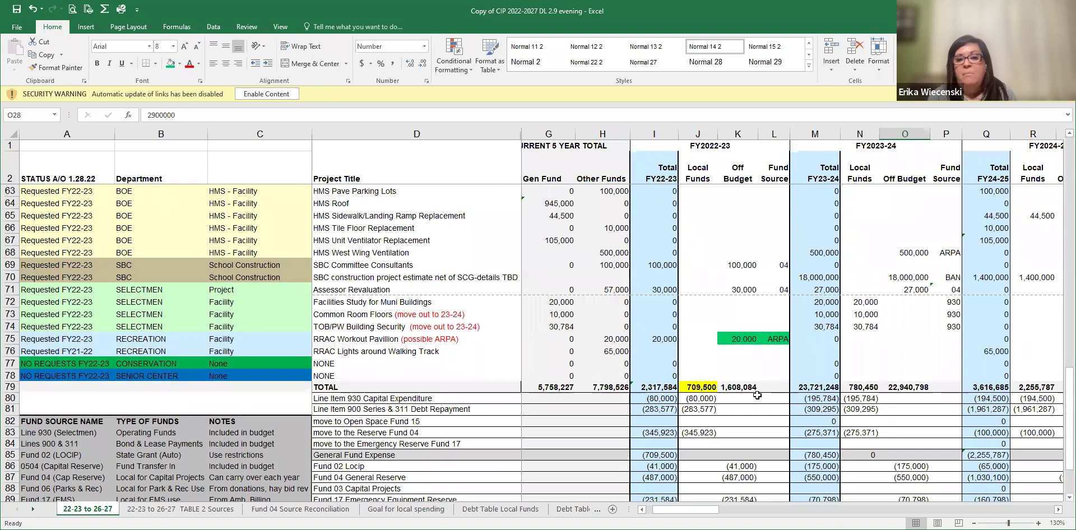
pyautogui.scroll(2, 757, 395)
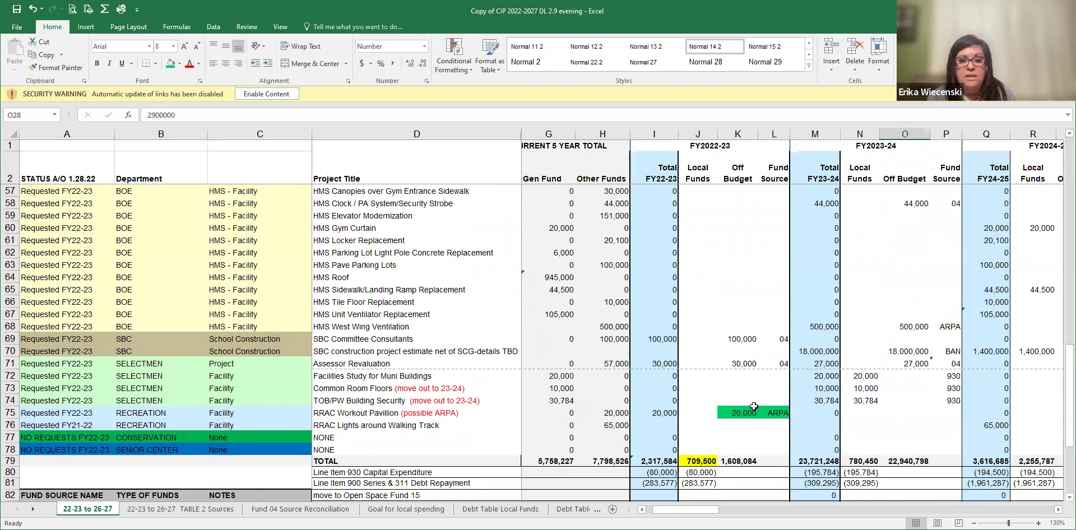
pyautogui.scroll(1, 785, 365)
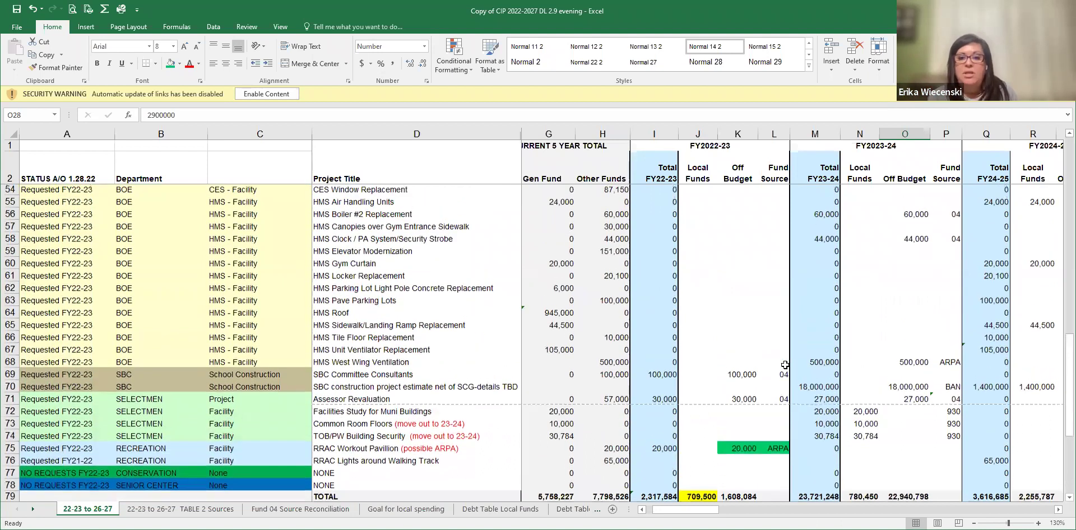
pyautogui.scroll(4, 785, 364)
pyautogui.scroll(-5, 773, 415)
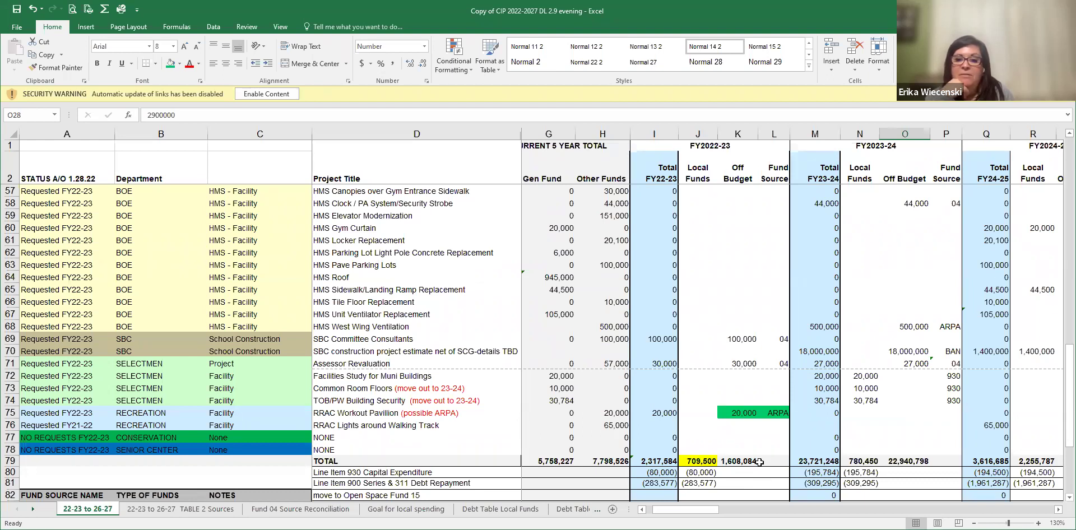
# Step: Compare the FY2022-23 off-budget amounts in the school rows with the fund source breakdown and borrowing lines
pyautogui.scroll(8, 726, 420)
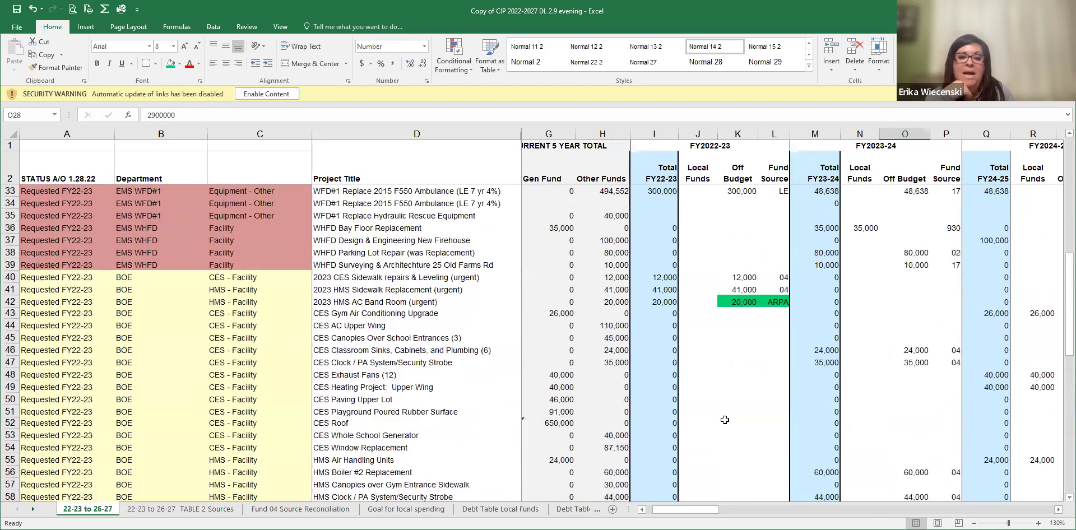
pyautogui.scroll(1, 724, 420)
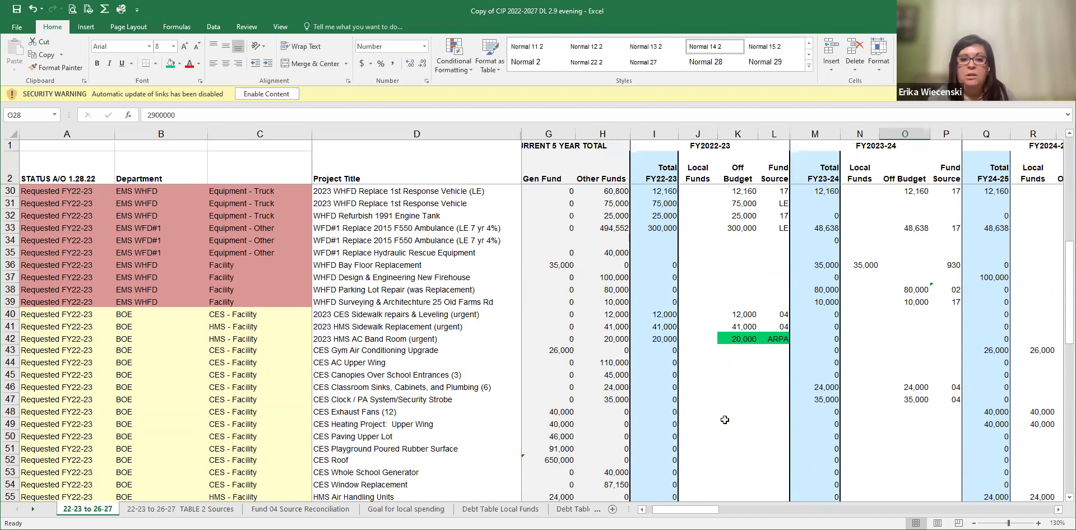
pyautogui.scroll(-3, 744, 445)
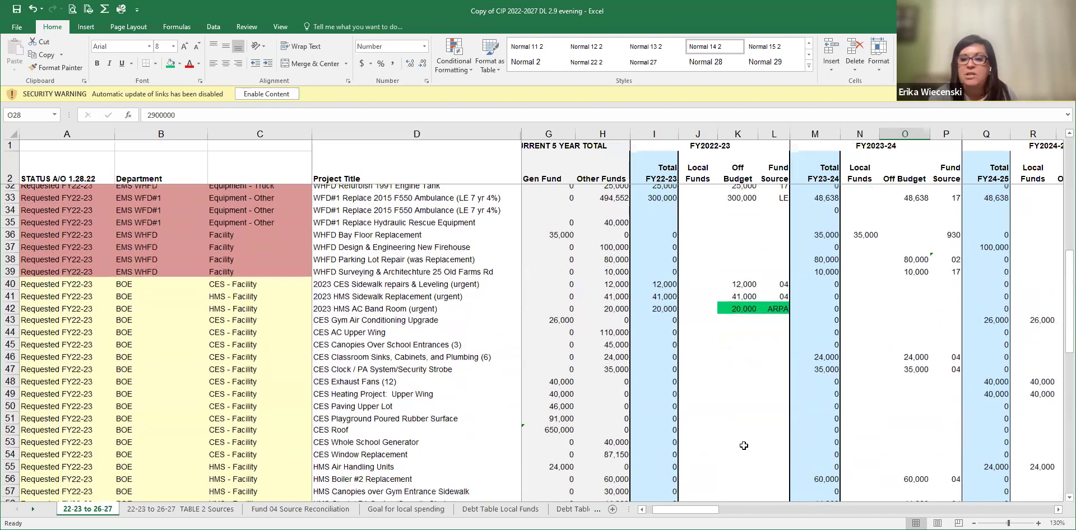
pyautogui.scroll(-7, 743, 445)
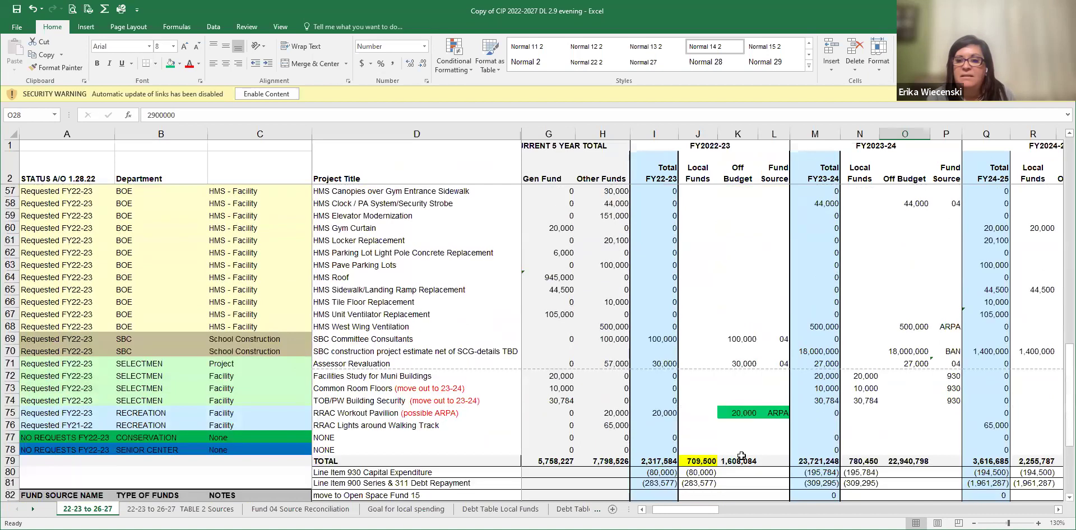
pyautogui.scroll(-3, 742, 456)
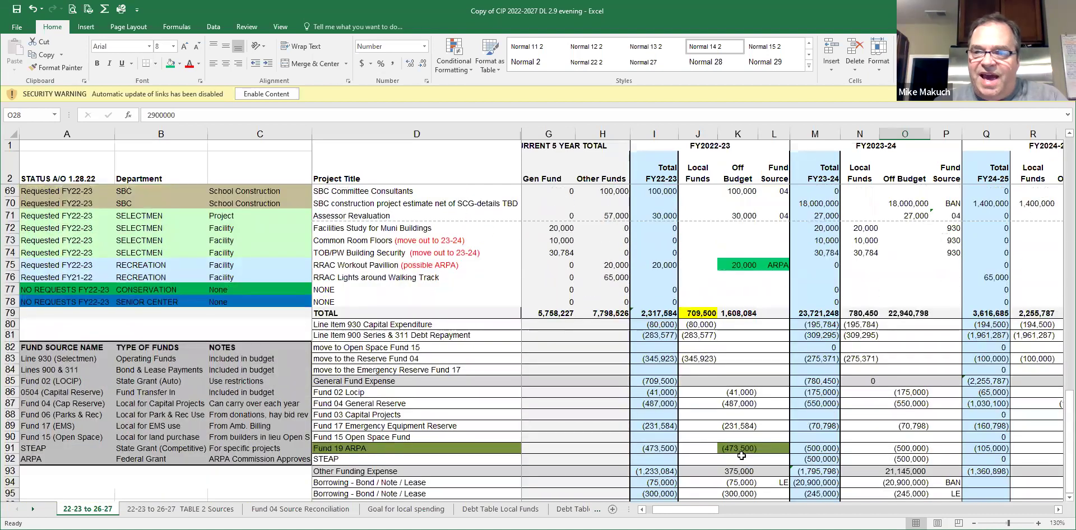
pyautogui.scroll(-1, 717, 465)
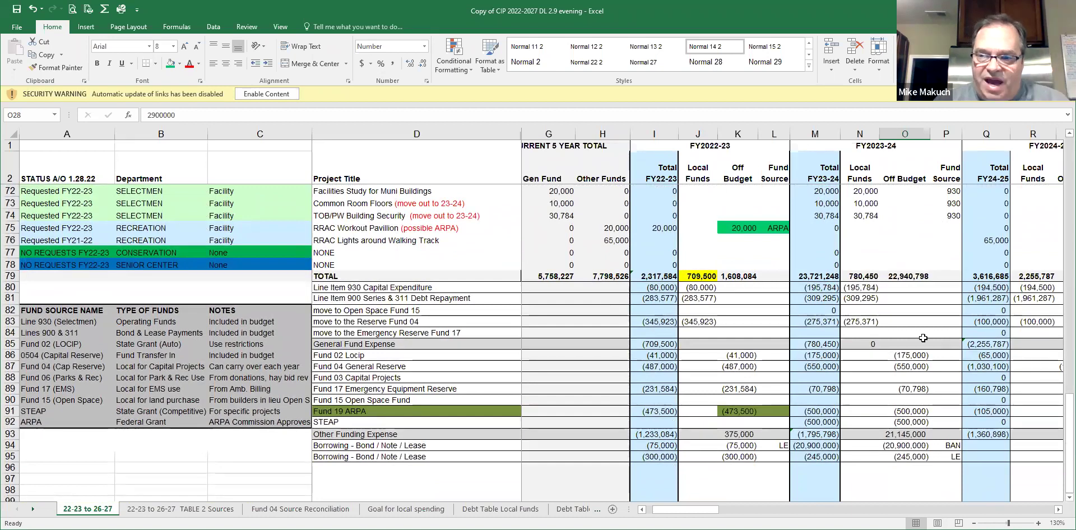
# Step: Examine the fire and school funding for FY2022-23 through FY2024-25 and follow it down to the fund source lines
pyautogui.scroll(17, 722, 309)
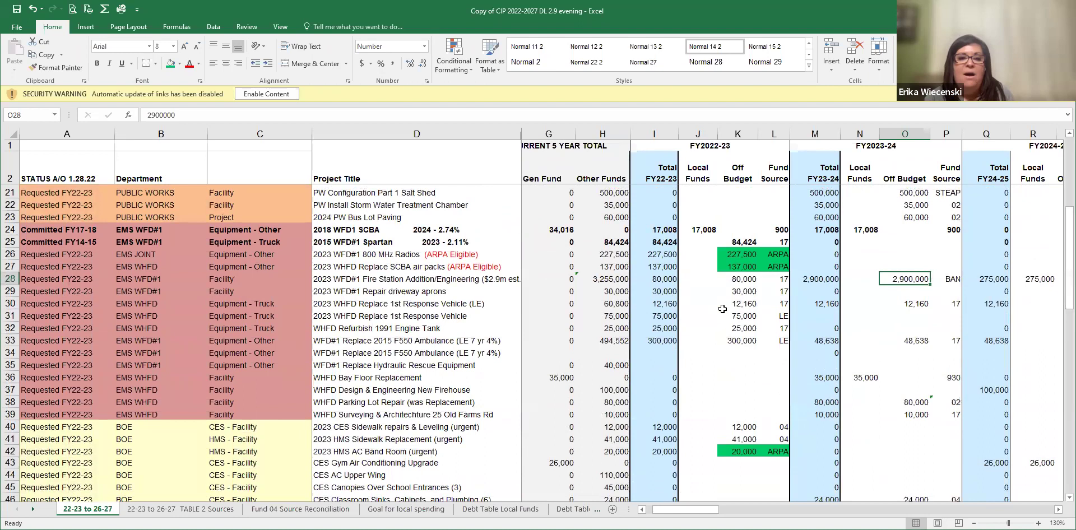
pyautogui.scroll(1, 722, 309)
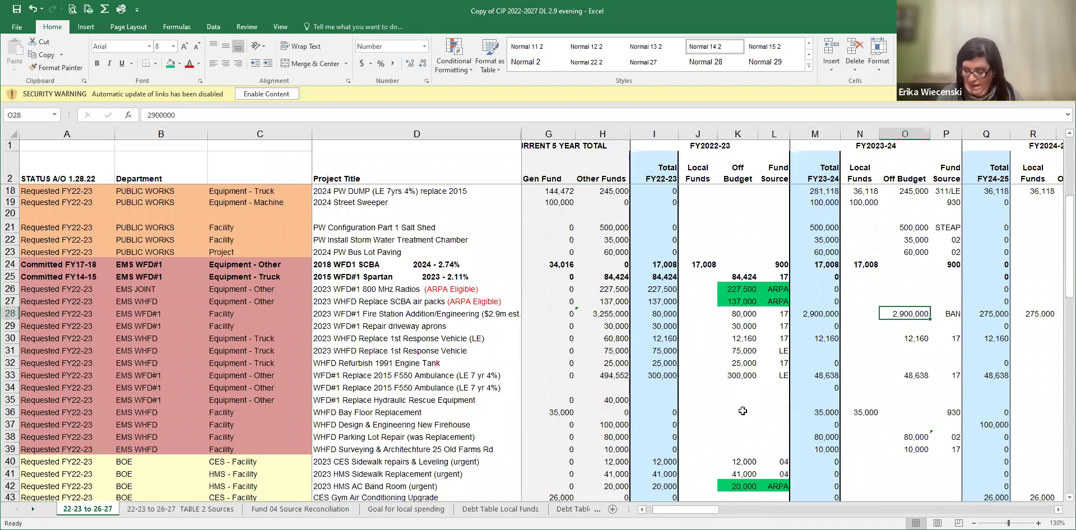
pyautogui.scroll(-2, 744, 408)
pyautogui.moveTo(717, 515); pyautogui.dragTo(742, 514)
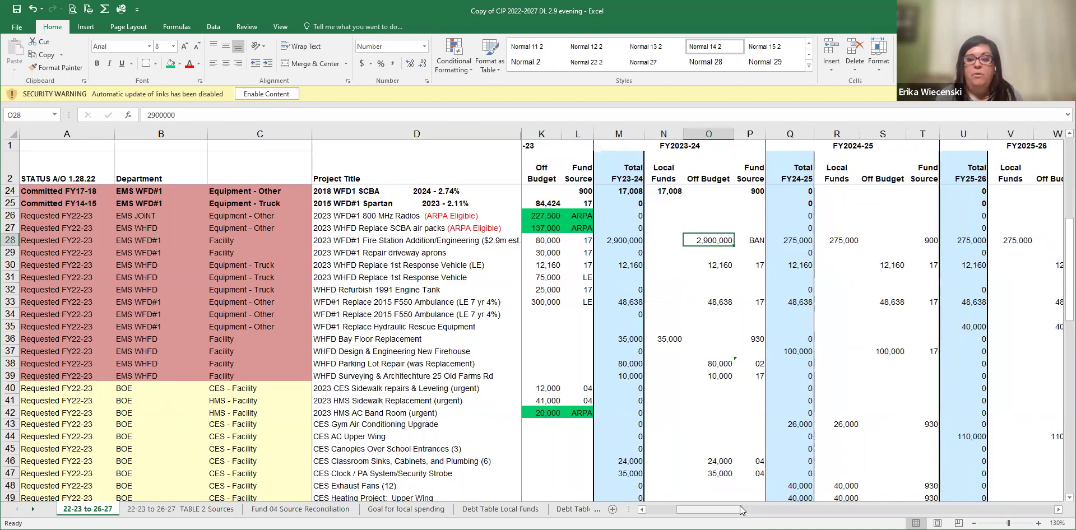
pyautogui.moveTo(741, 506); pyautogui.dragTo(758, 502)
pyautogui.scroll(-3, 780, 431)
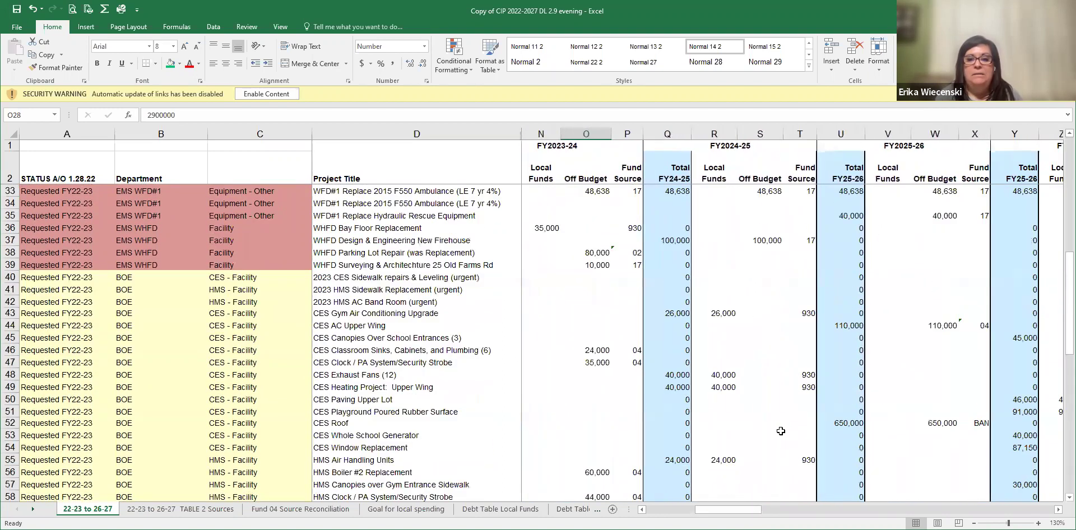
pyautogui.scroll(-15, 781, 431)
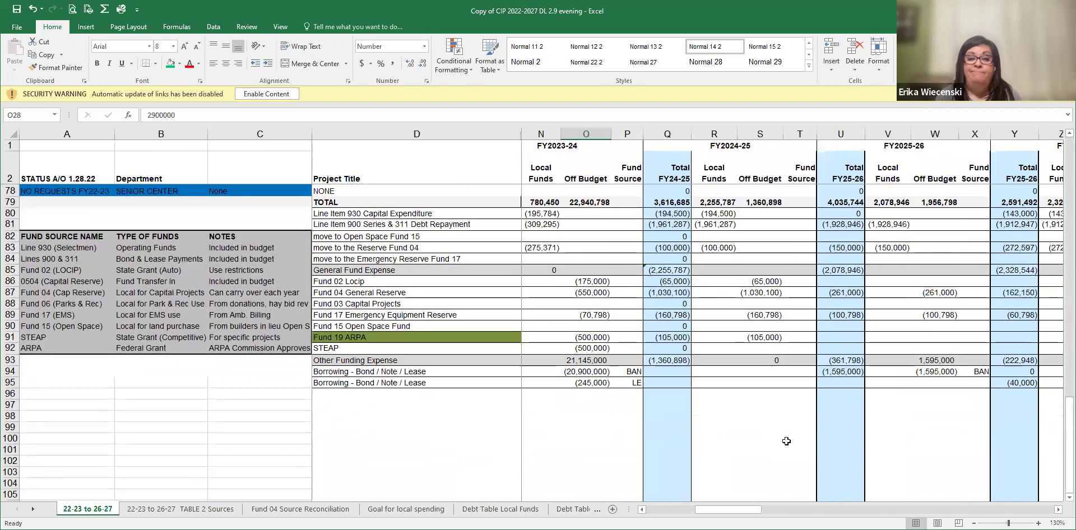
# Step: Trace the FY2025-26 off-budget borrowing line back to the HMS Roof and CES Roof amounts
pyautogui.moveTo(755, 509); pyautogui.dragTo(785, 511)
pyautogui.click(720, 372)
pyautogui.scroll(4, 754, 432)
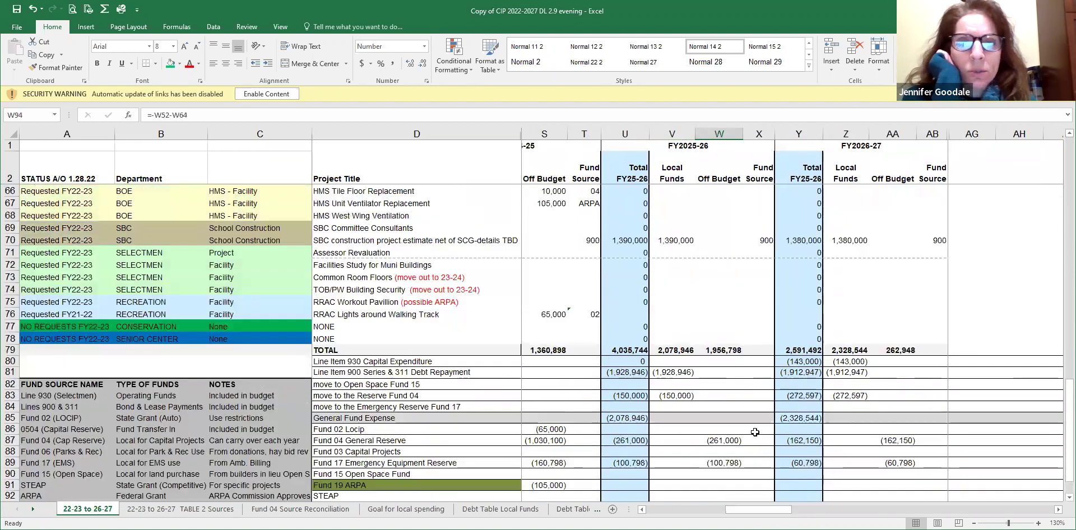
pyautogui.scroll(5, 755, 432)
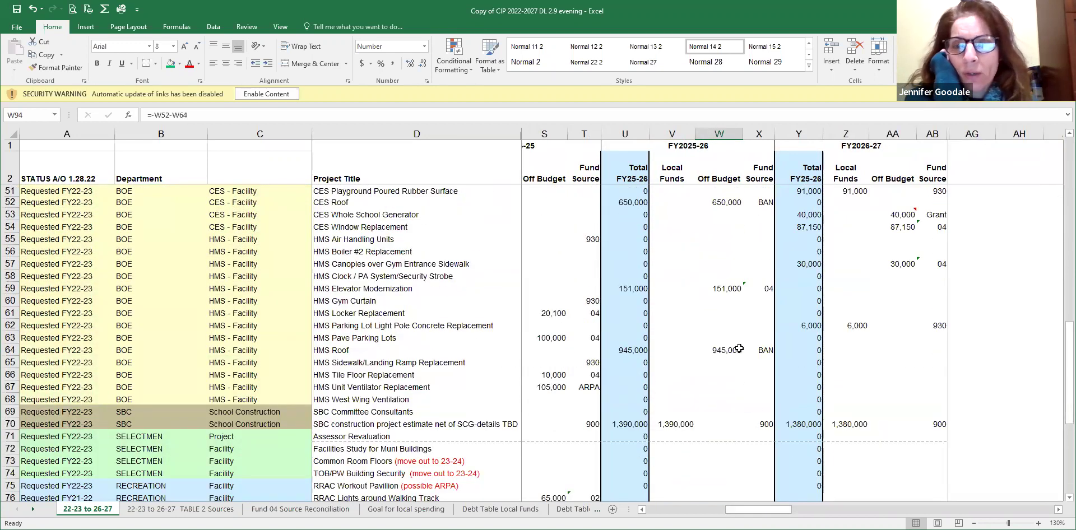
pyautogui.scroll(2, 737, 345)
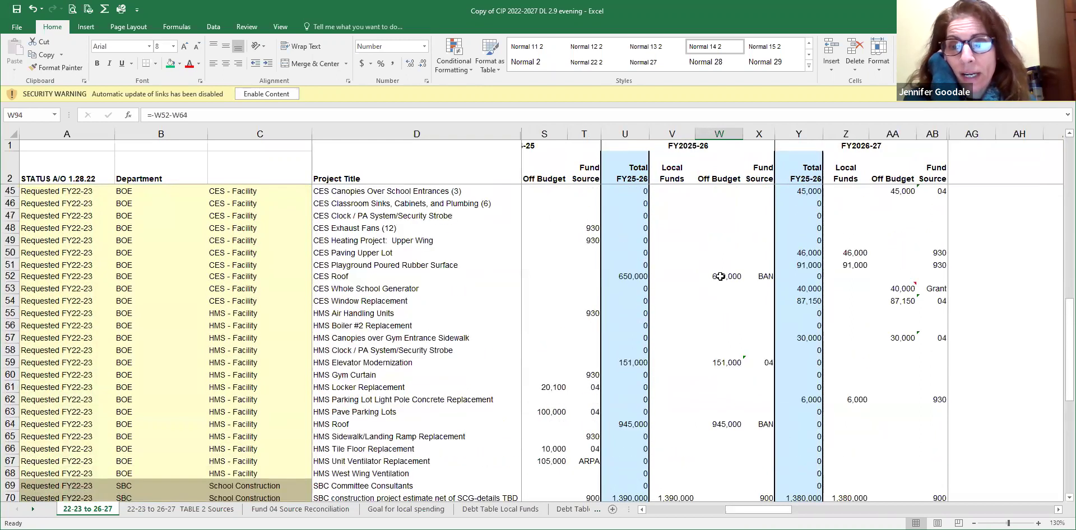
pyautogui.click(720, 277)
# Step: Examine the FY2025-26 and FY2026-27 amounts and fund sources across the public works, fire department and school rows
pyautogui.scroll(4, 738, 343)
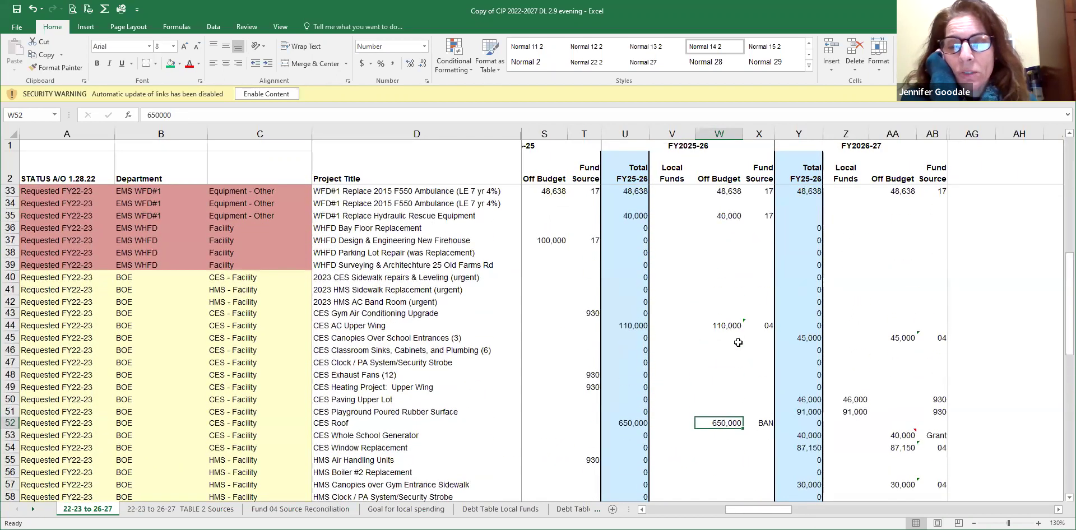
pyautogui.scroll(7, 737, 343)
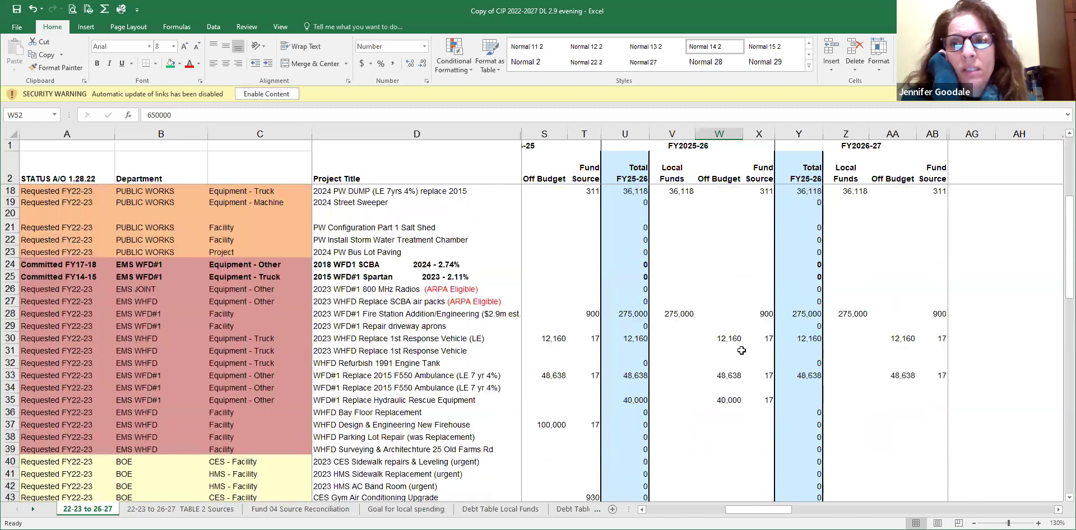
pyautogui.scroll(3, 742, 350)
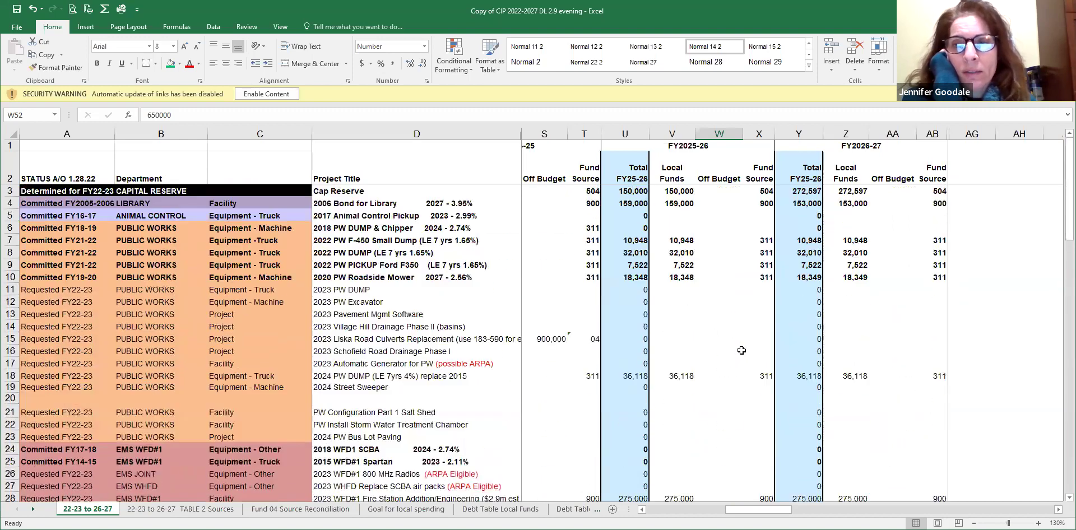
pyautogui.scroll(-9, 742, 350)
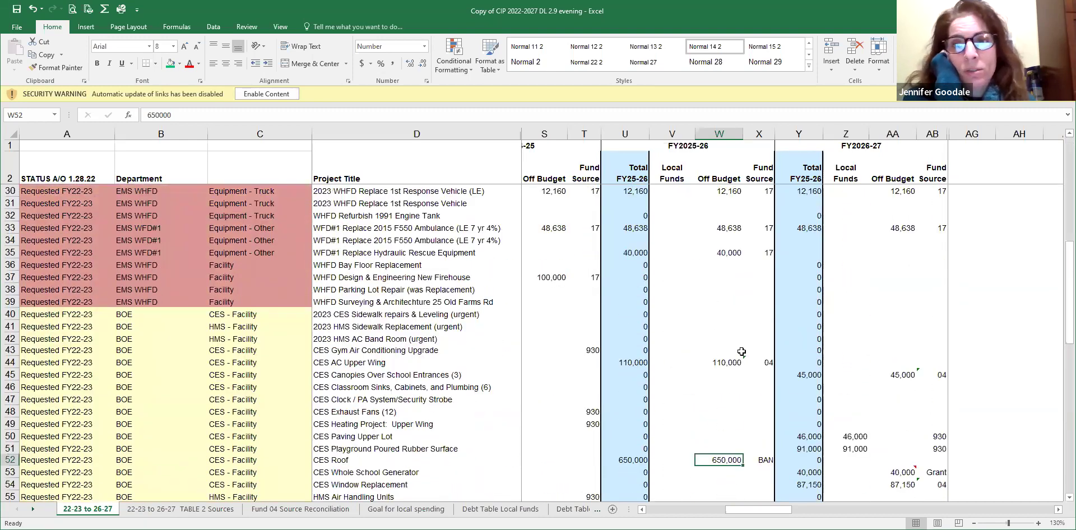
pyautogui.scroll(-3, 741, 351)
pyautogui.scroll(7, 741, 351)
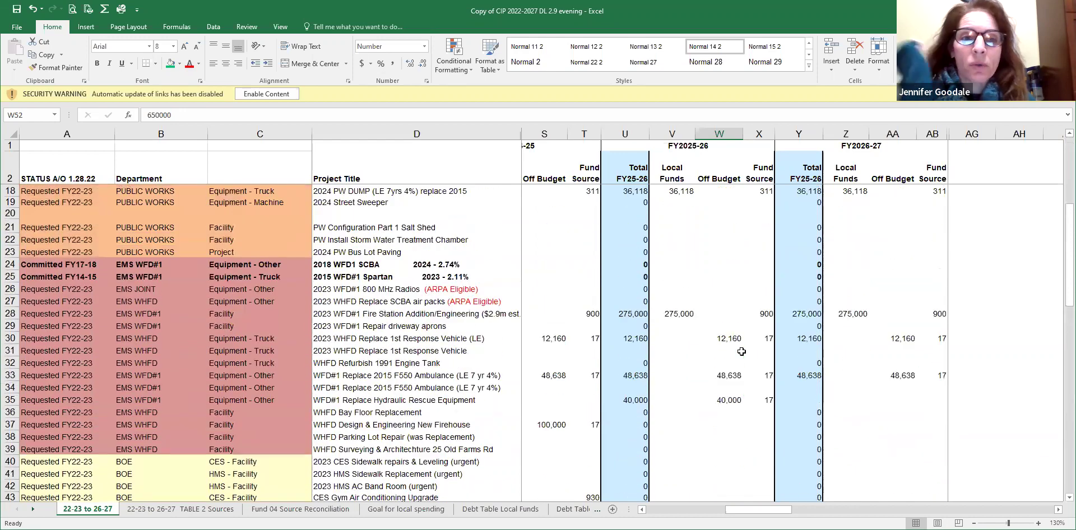
pyautogui.scroll(-6, 754, 411)
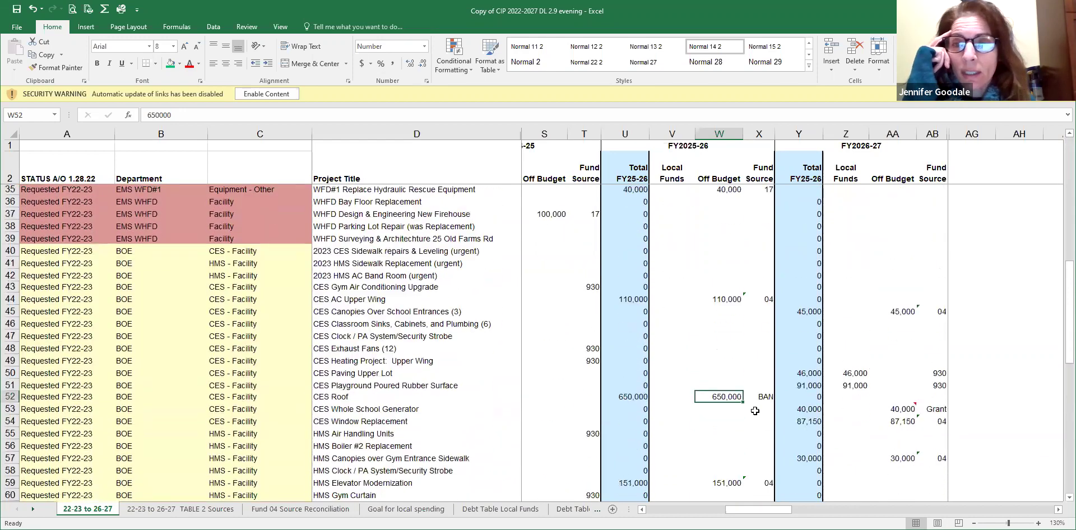
# Step: Check the FY2026-27 totals and borrowing lines against the school and fire department project amounts
pyautogui.scroll(-13, 754, 410)
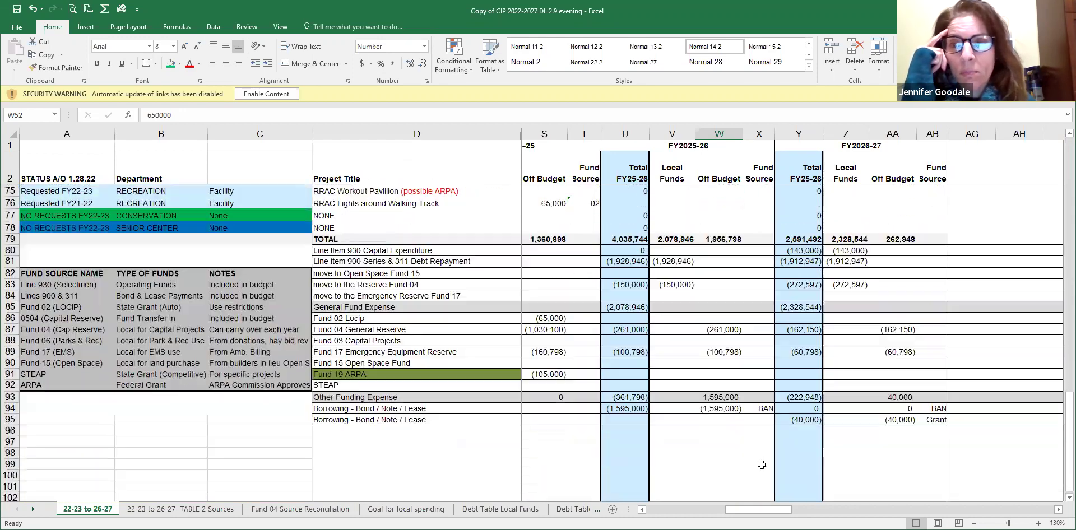
pyautogui.moveTo(780, 512); pyautogui.dragTo(798, 507)
pyautogui.scroll(1, 771, 459)
pyautogui.scroll(11, 771, 458)
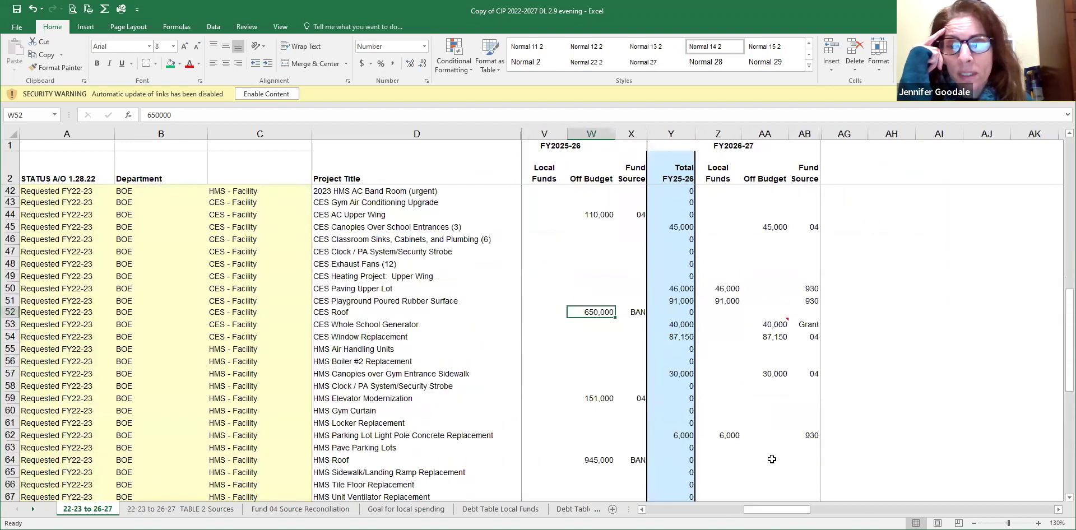
pyautogui.scroll(5, 781, 451)
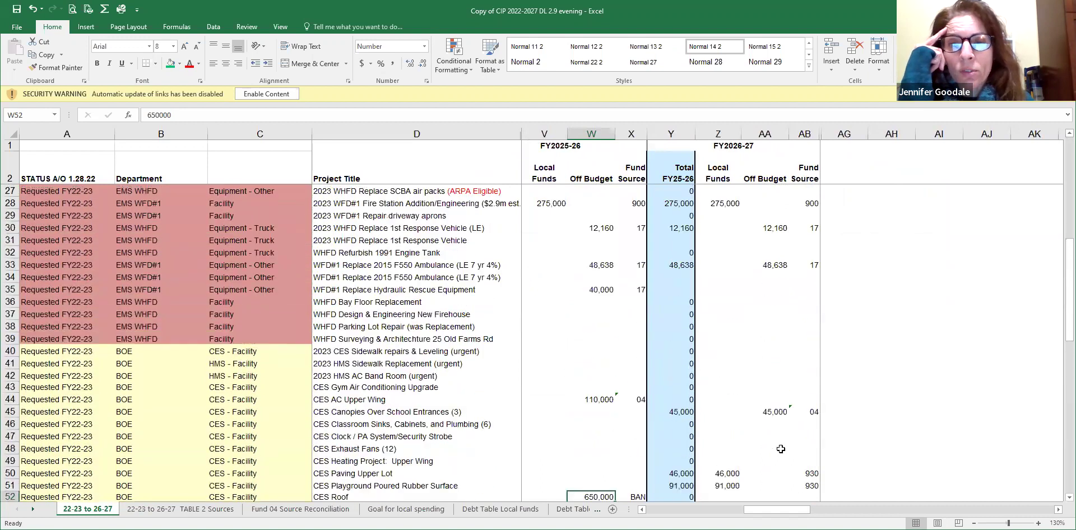
pyautogui.scroll(2, 781, 449)
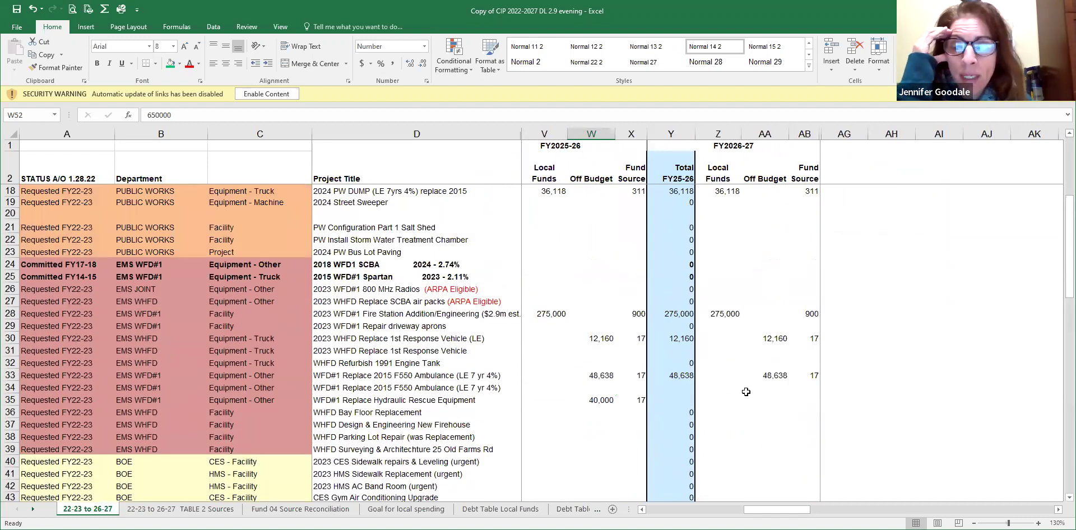
# Step: Recheck the FY2026-27 school project amounts and return to the FY2022-23 and FY2023-24 totals and fund source lines
pyautogui.scroll(-8, 745, 438)
pyautogui.scroll(-7, 744, 441)
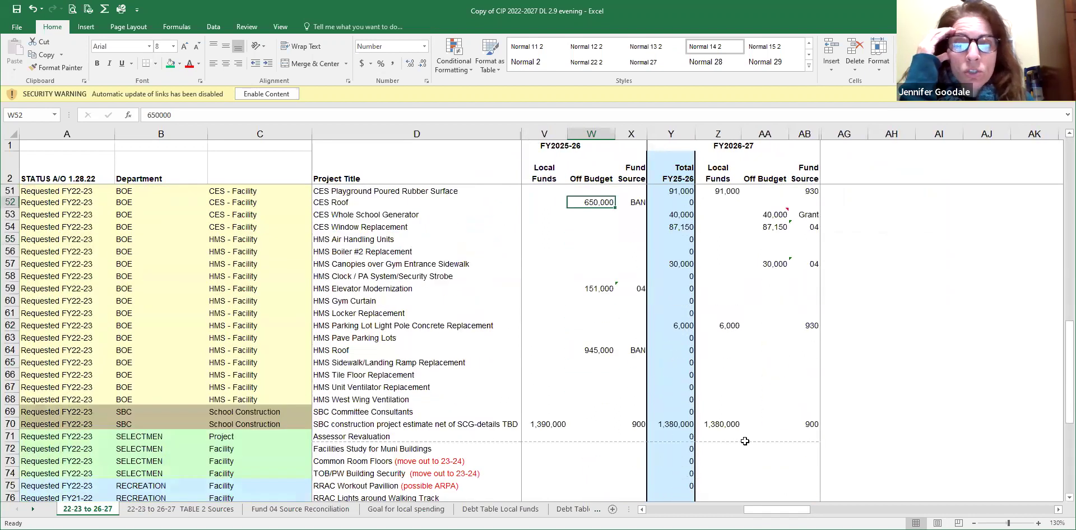
pyautogui.moveTo(752, 512); pyautogui.dragTo(660, 512)
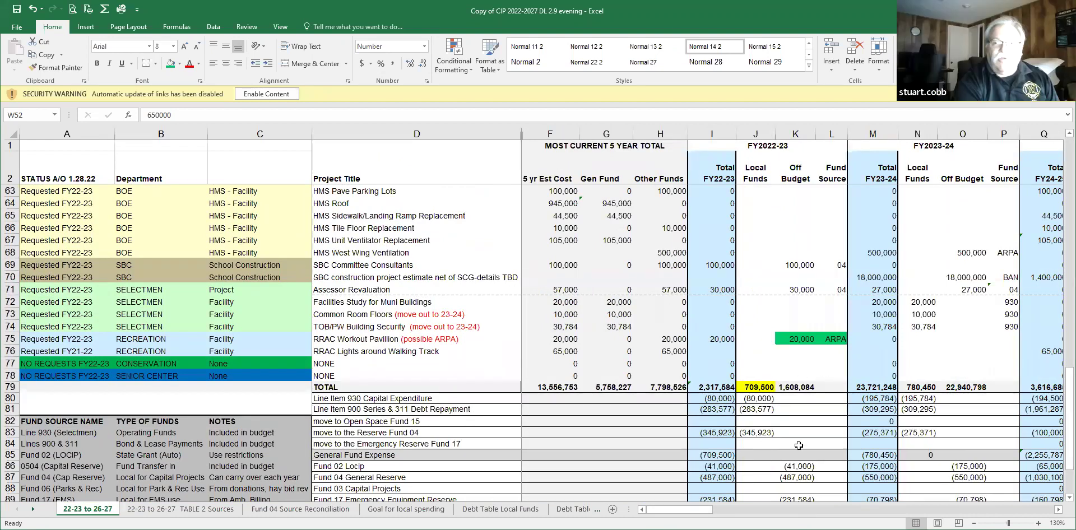
pyautogui.hscroll(3, 722, 514)
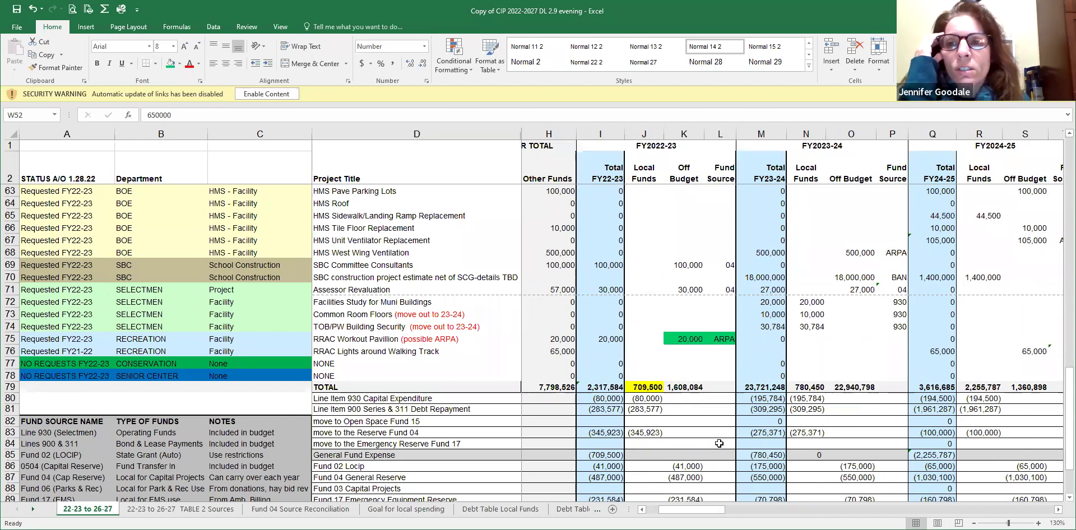
# Step: Compare the five-year cost totals with the FY2022-23 and FY2023-24 totals, fund source lines and borrowing lines
pyautogui.moveTo(721, 510); pyautogui.dragTo(651, 511)
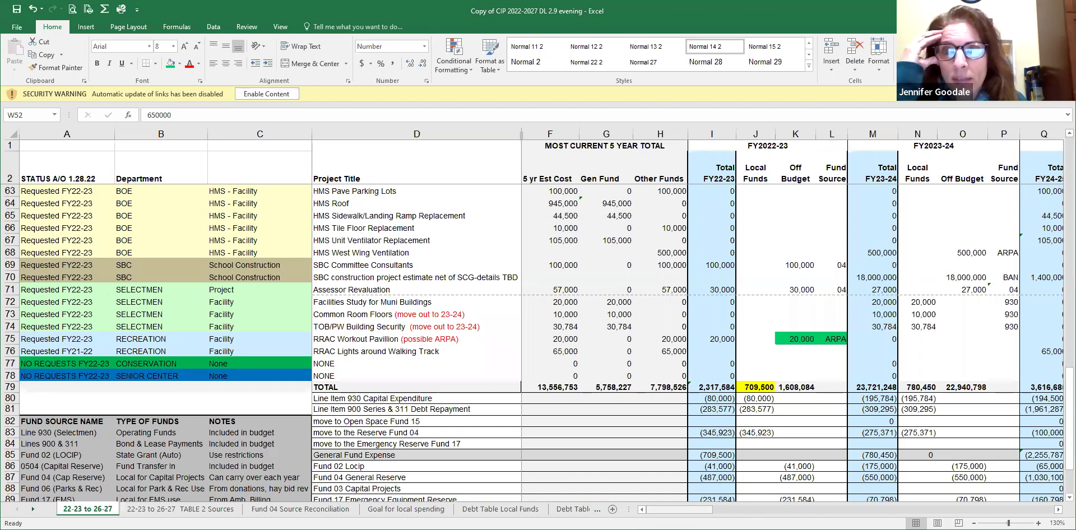
pyautogui.moveTo(709, 514); pyautogui.dragTo(720, 513)
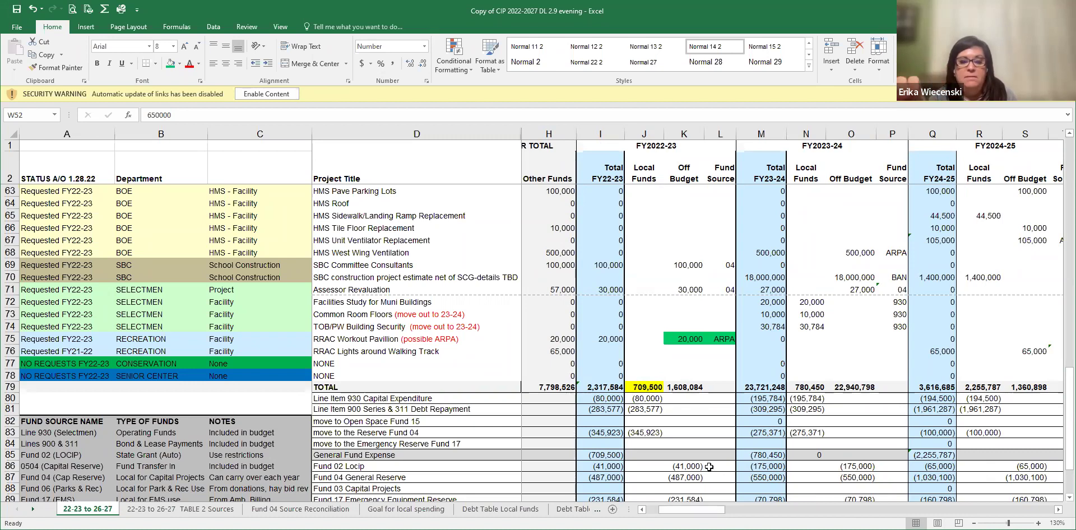
pyautogui.scroll(-3, 679, 457)
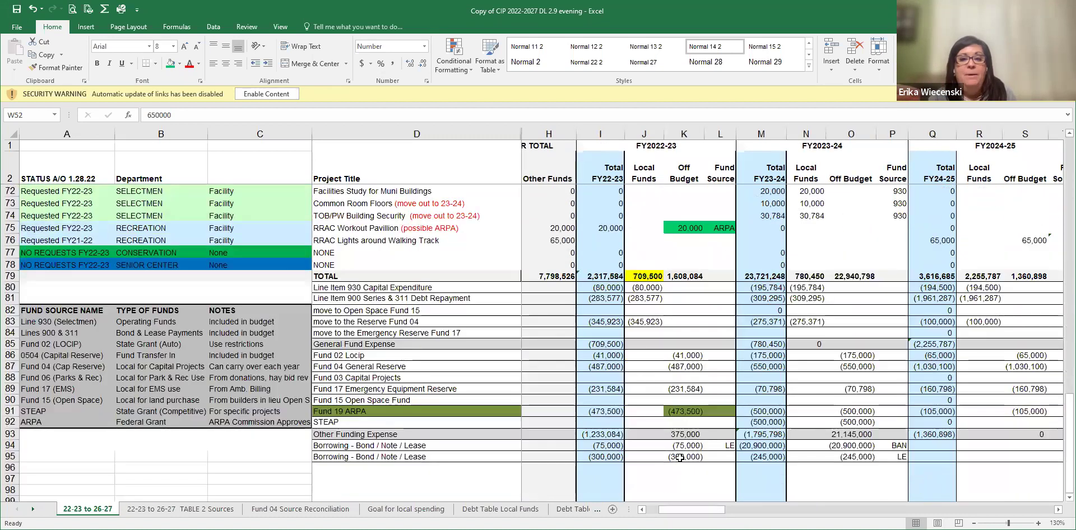
pyautogui.scroll(3, 679, 457)
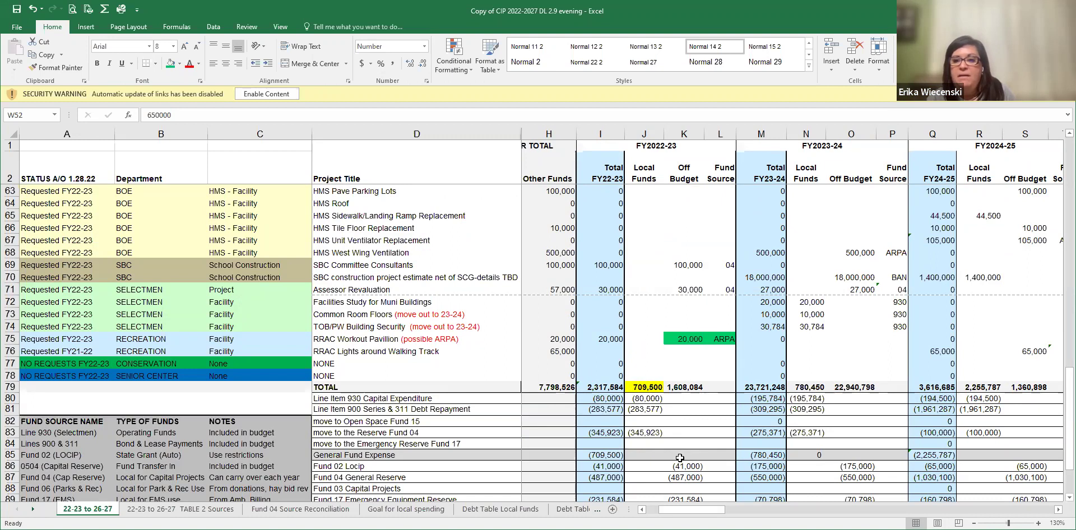
pyautogui.scroll(-3, 680, 458)
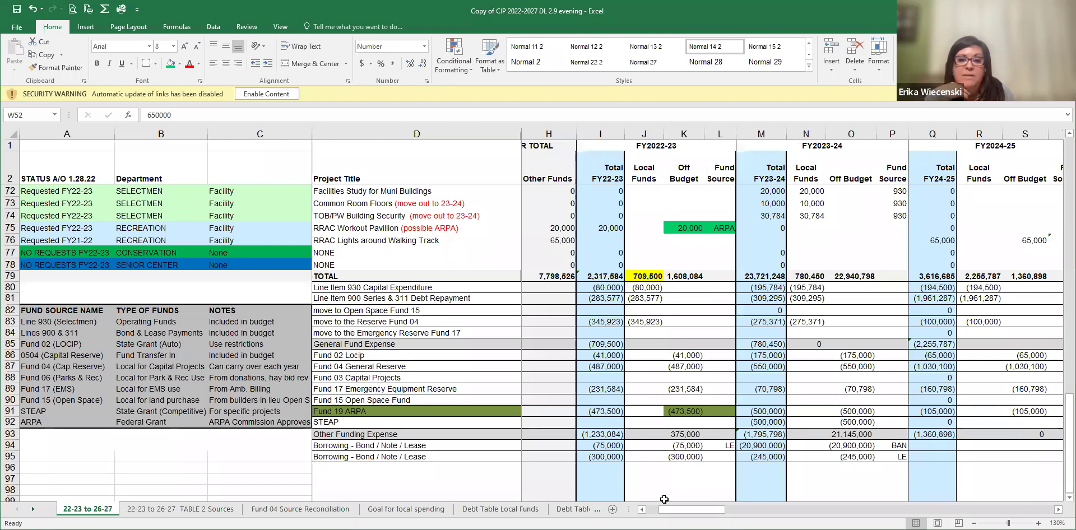
pyautogui.moveTo(666, 512)
pyautogui.mouseDown()
pyautogui.moveTo(646, 513)
pyautogui.moveTo(670, 514)
pyautogui.mouseUp()
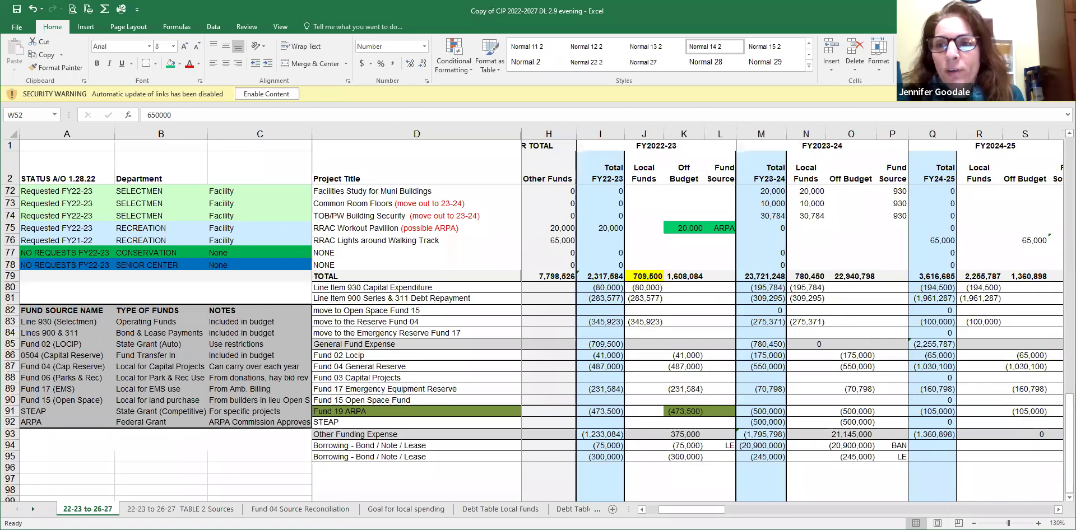
# Step: Inspect the formula behind the first FY2023-24 off-budget borrowing line and compare the borrowing lines across the fiscal years through FY2026-27
pyautogui.click(835, 446)
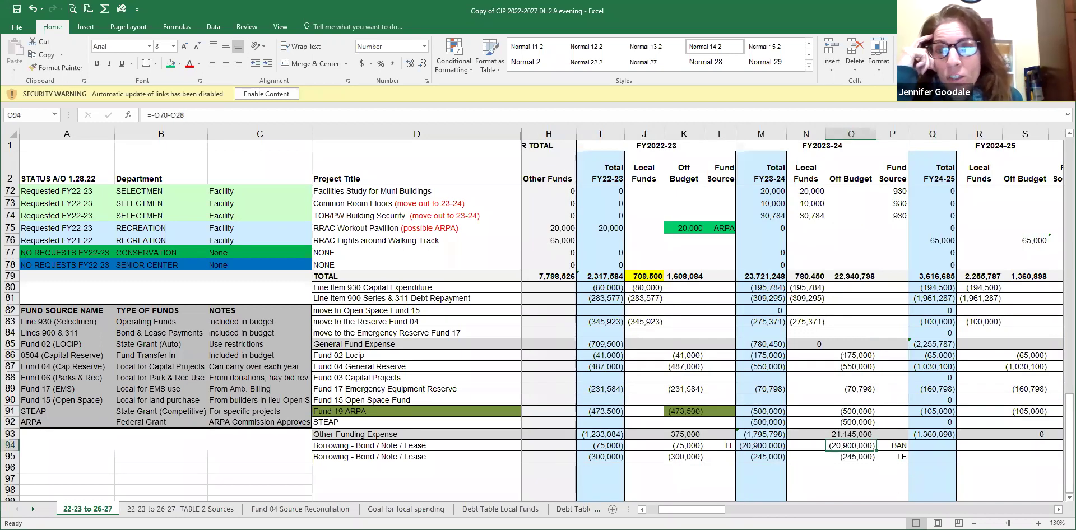
pyautogui.click(1058, 511)
pyautogui.click(1058, 511)
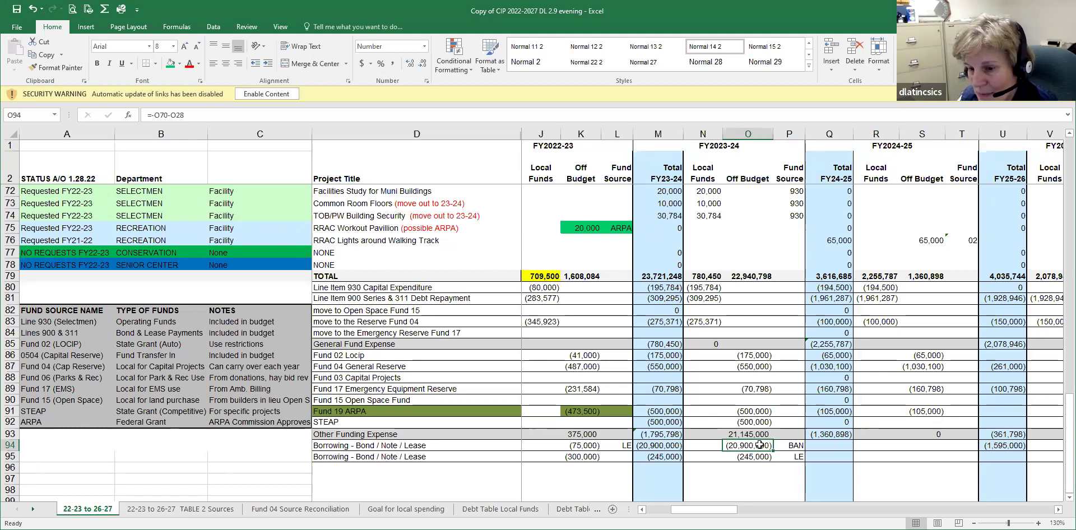
pyautogui.moveTo(729, 510); pyautogui.dragTo(753, 509)
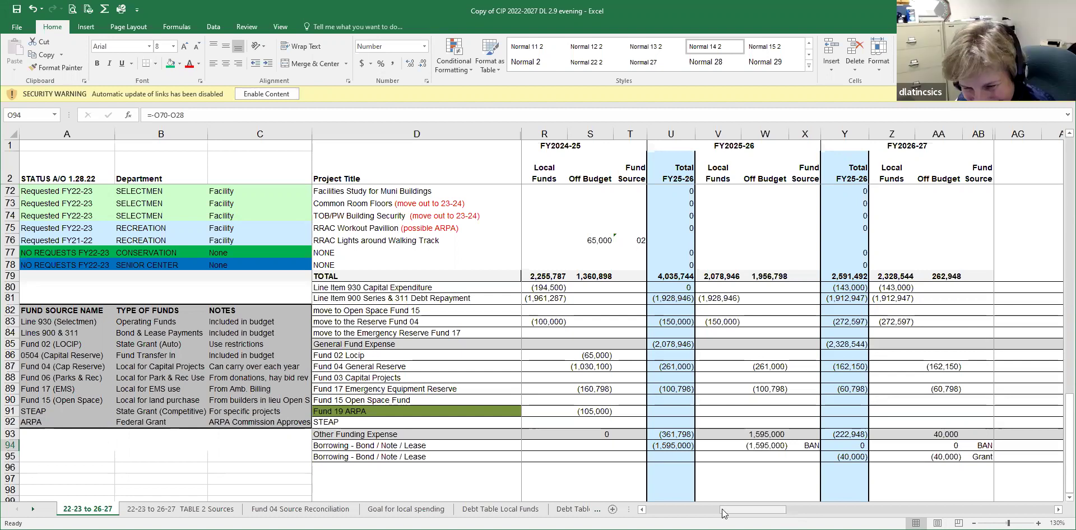
pyautogui.moveTo(723, 513); pyautogui.dragTo(687, 514)
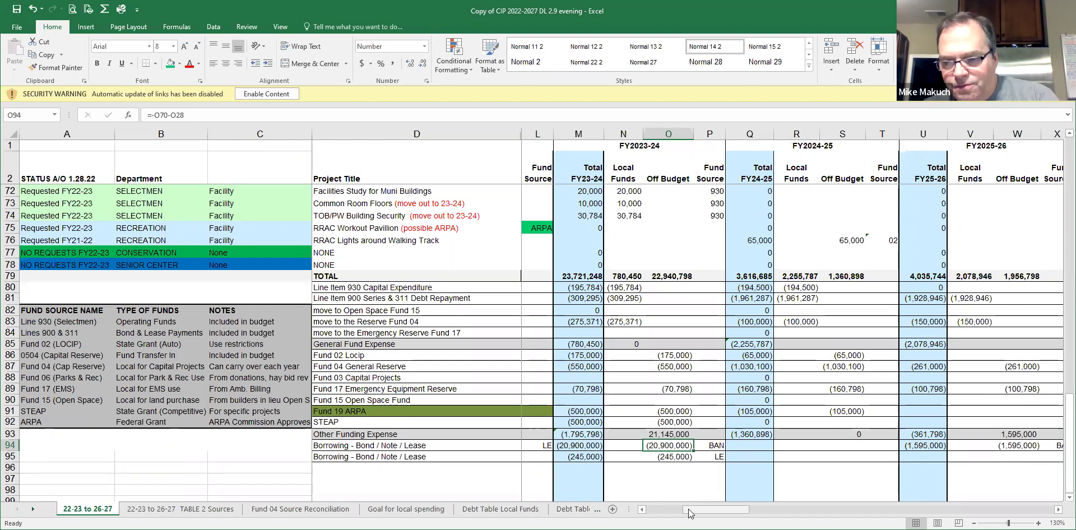
pyautogui.moveTo(689, 513)
pyautogui.mouseDown()
pyautogui.moveTo(673, 513)
pyautogui.moveTo(683, 513)
pyautogui.mouseUp()
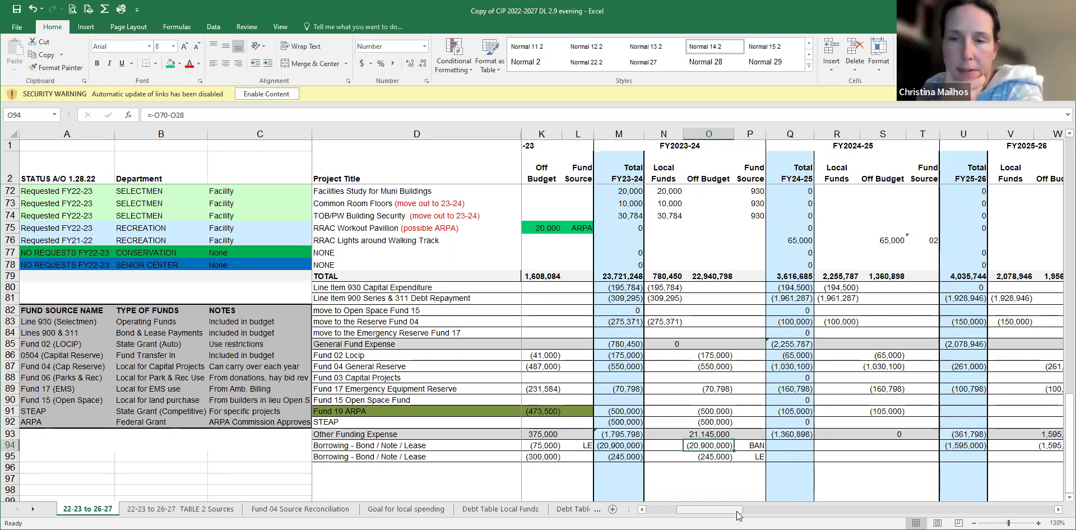
pyautogui.moveTo(737, 516)
pyautogui.mouseDown()
pyautogui.moveTo(724, 516)
pyautogui.moveTo(734, 515)
pyautogui.mouseUp()
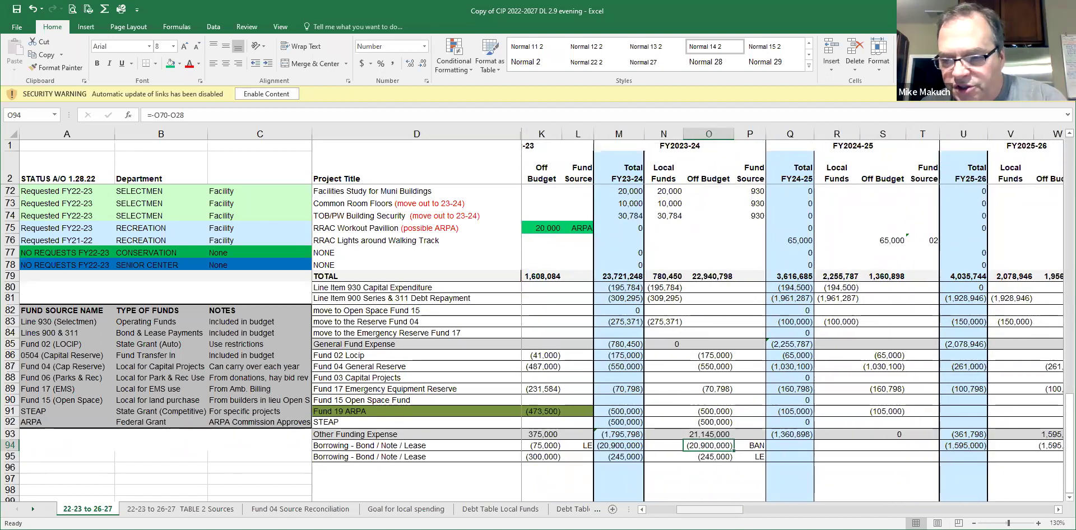
pyautogui.moveTo(683, 513); pyautogui.dragTo(671, 514)
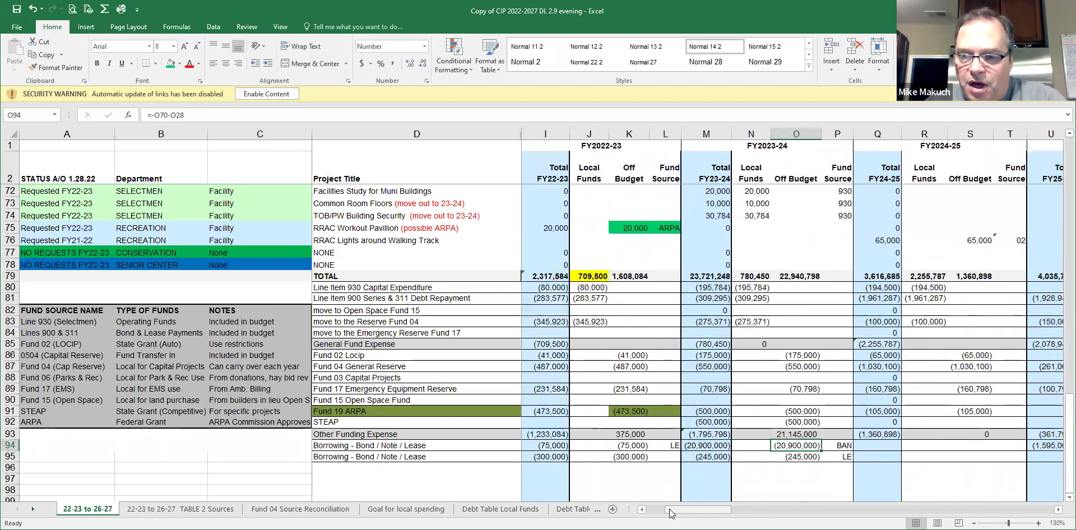
# Step: Review the FY2023-24 off-budget school project amounts, including HMS Boiler #2 Replacement and HMS Clock / PA System/Security Strobe
pyautogui.scroll(1, 806, 379)
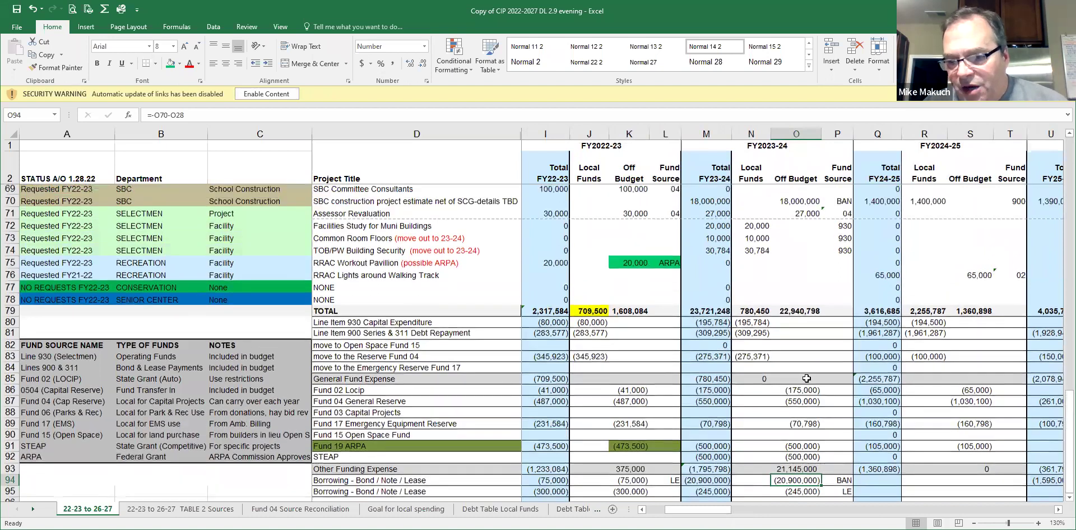
pyautogui.scroll(1, 806, 379)
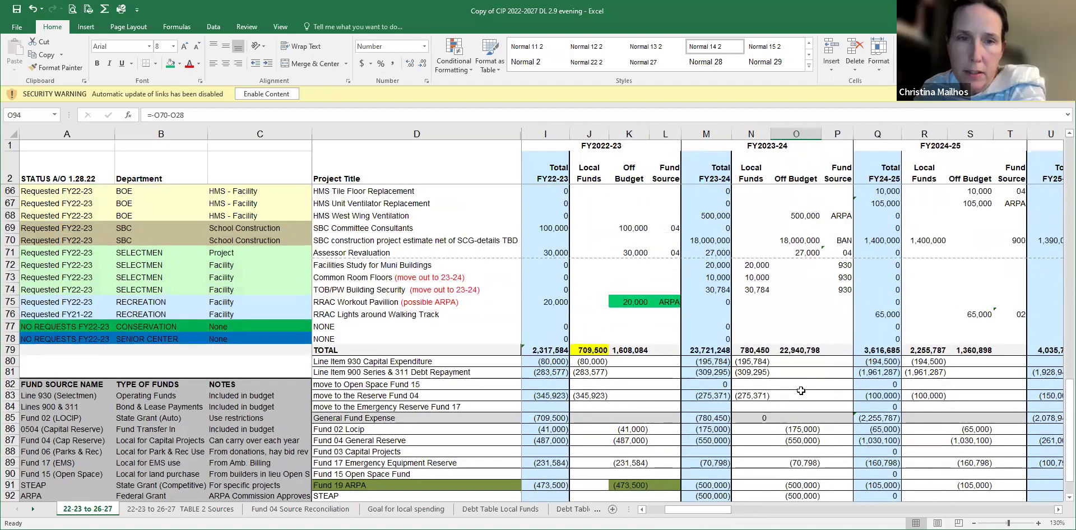
pyautogui.scroll(1, 800, 390)
pyautogui.scroll(-1, 801, 391)
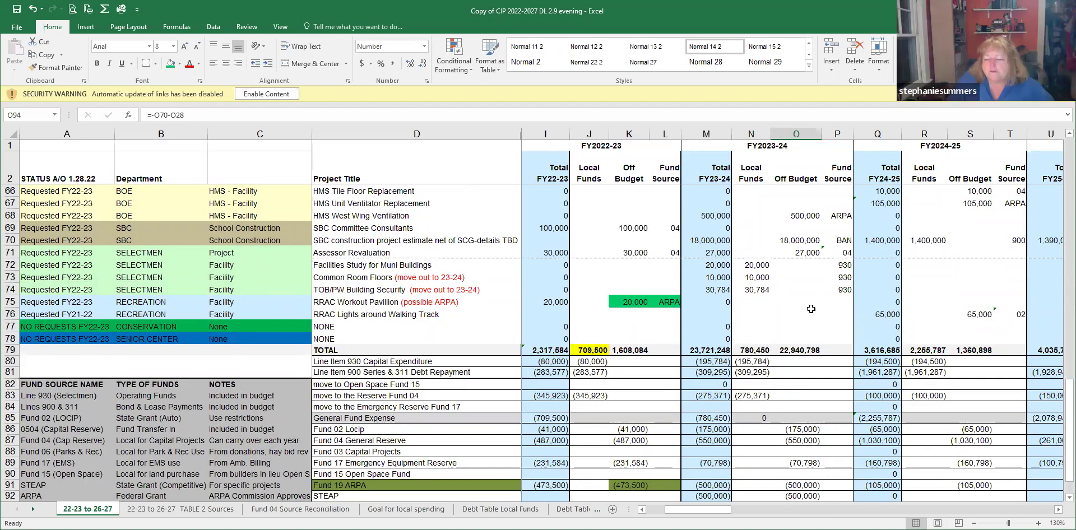
pyautogui.scroll(3, 811, 309)
pyautogui.scroll(7, 811, 309)
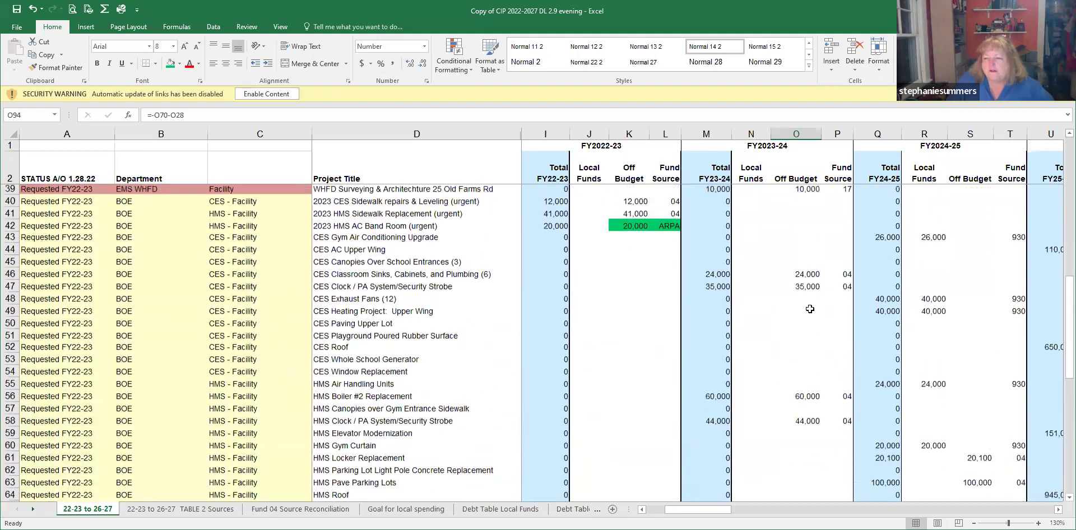
pyautogui.scroll(2, 809, 309)
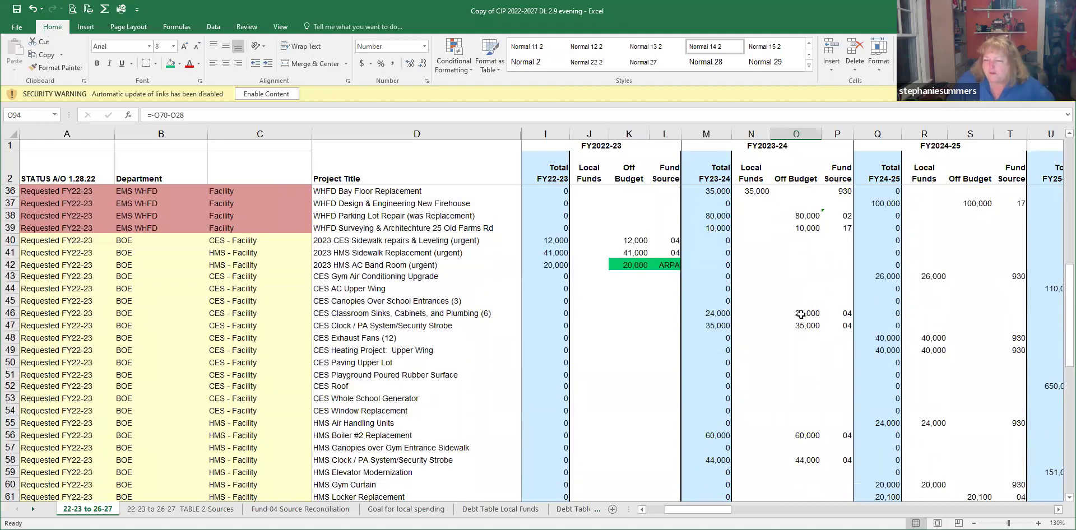
pyautogui.scroll(-2, 798, 365)
pyautogui.click(805, 360)
pyautogui.click(807, 389)
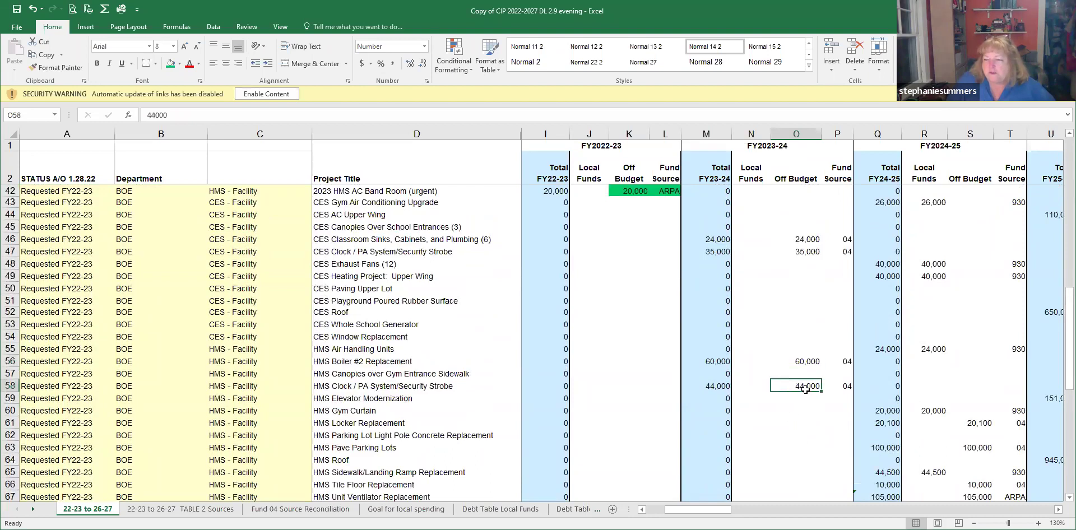
pyautogui.scroll(-5, 780, 441)
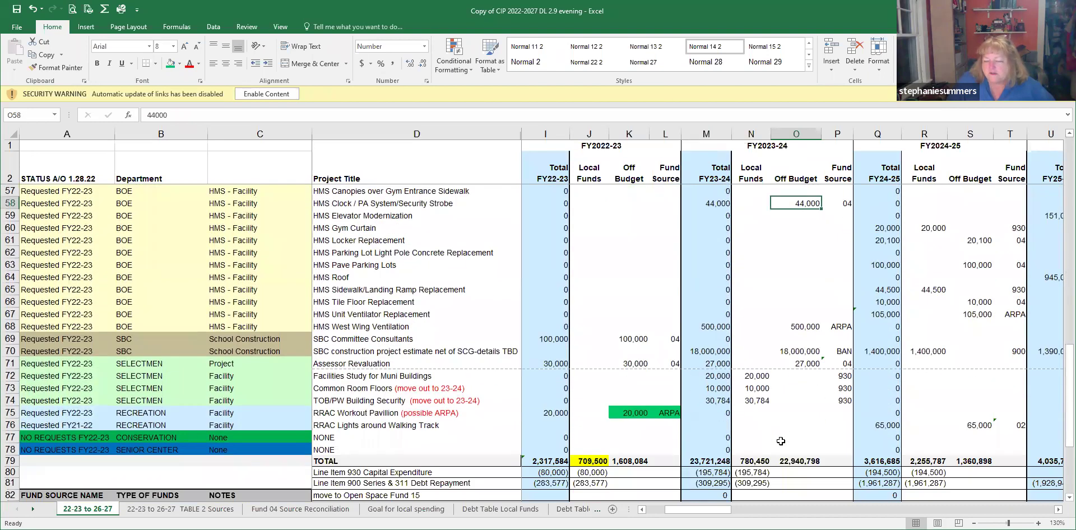
# Step: Check the FY2023-24 BAN-funded amounts for the SBC construction project and the WFD#1 Fire Station Addition/Engineering
pyautogui.click(790, 353)
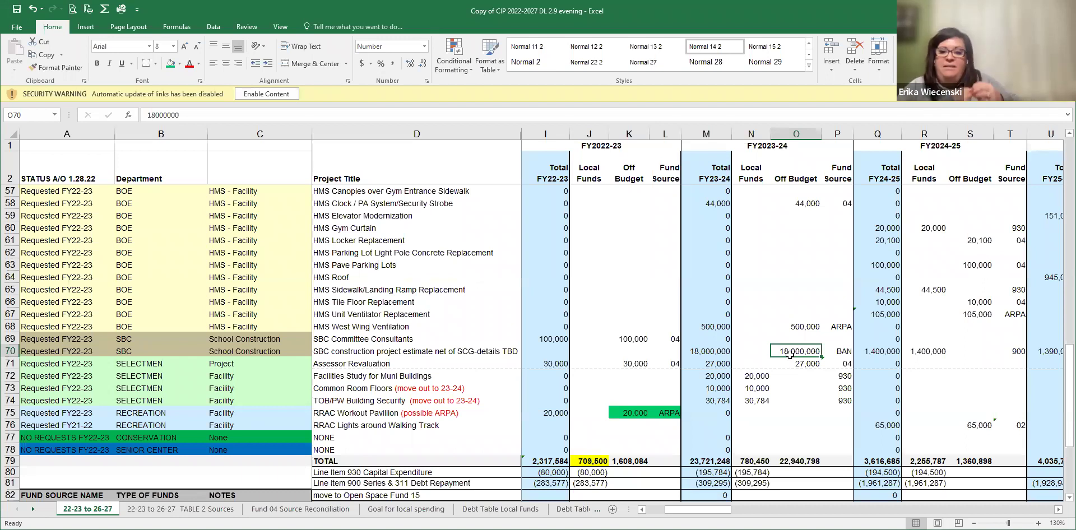
pyautogui.scroll(6, 789, 354)
pyautogui.scroll(5, 790, 354)
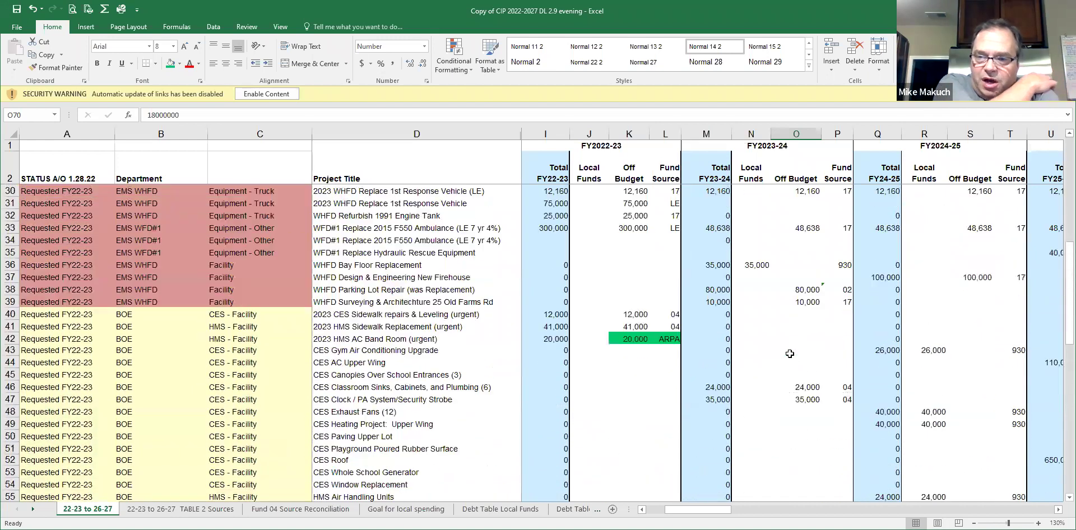
pyautogui.click(798, 240)
pyautogui.scroll(1, 808, 253)
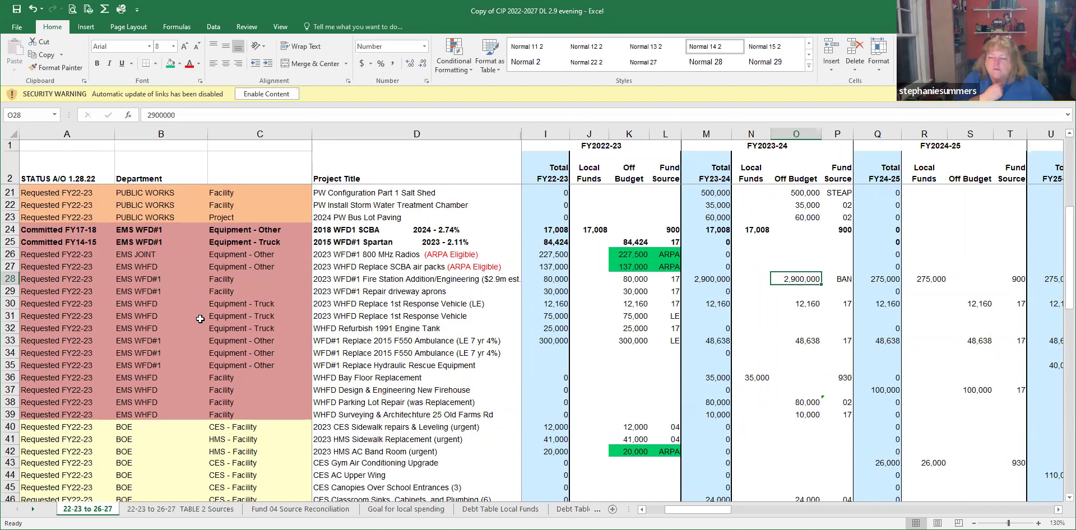
# Step: Enter 900,000 as the FY2023-24 off-budget amount for the Liska Road Culverts Replacement, with BAN as its fund source
pyautogui.scroll(2, 200, 336)
pyautogui.scroll(1, 200, 336)
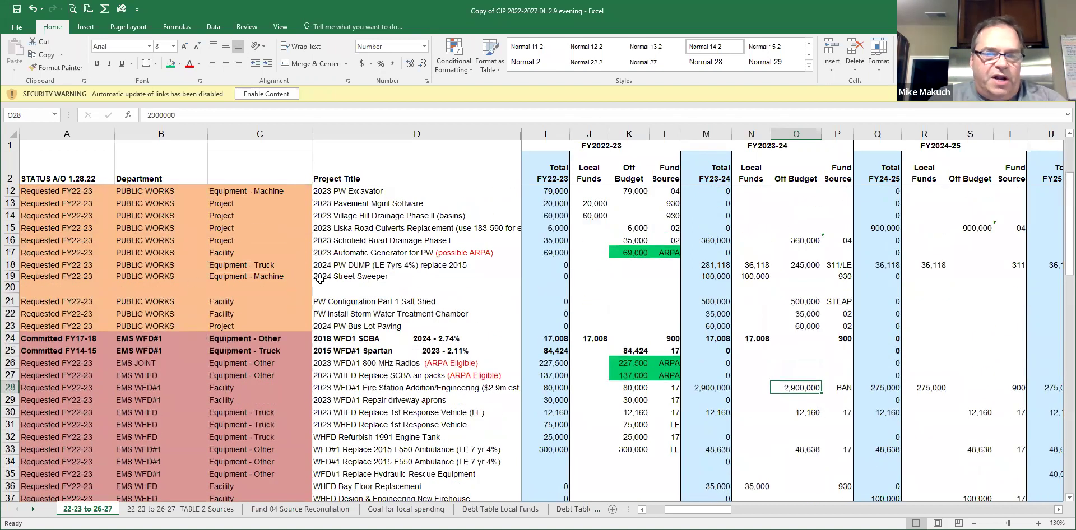
pyautogui.click(798, 228)
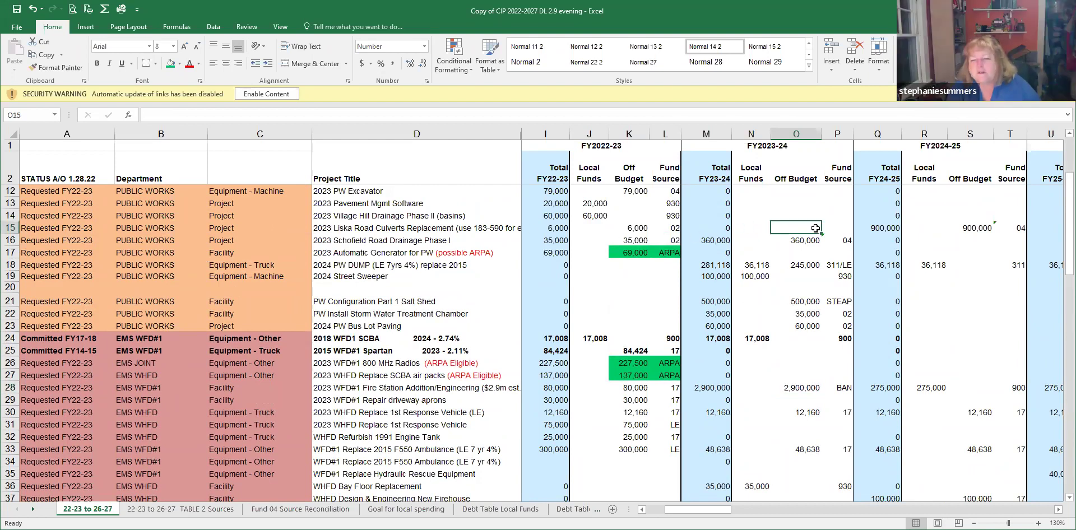
pyautogui.write('900000')
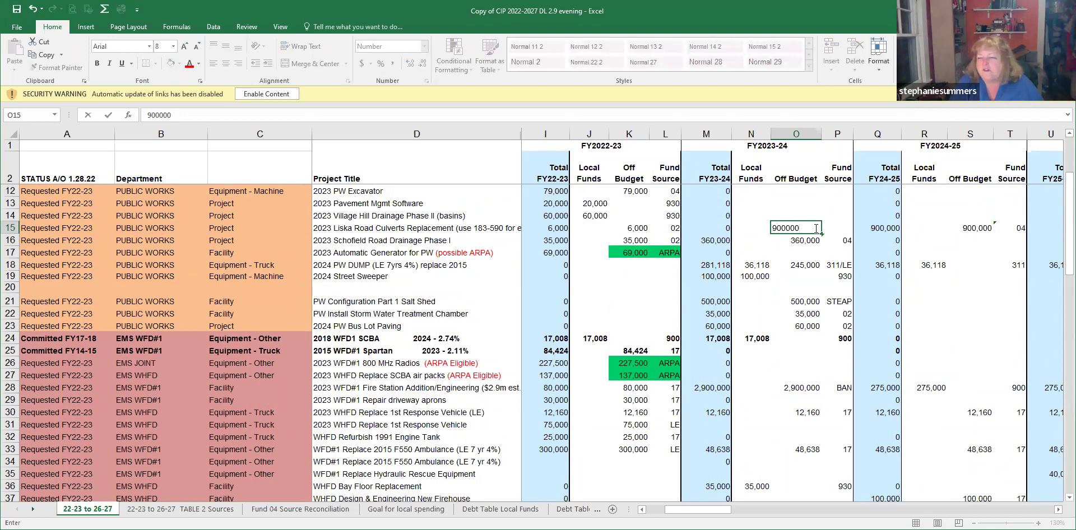
pyautogui.press('Return')
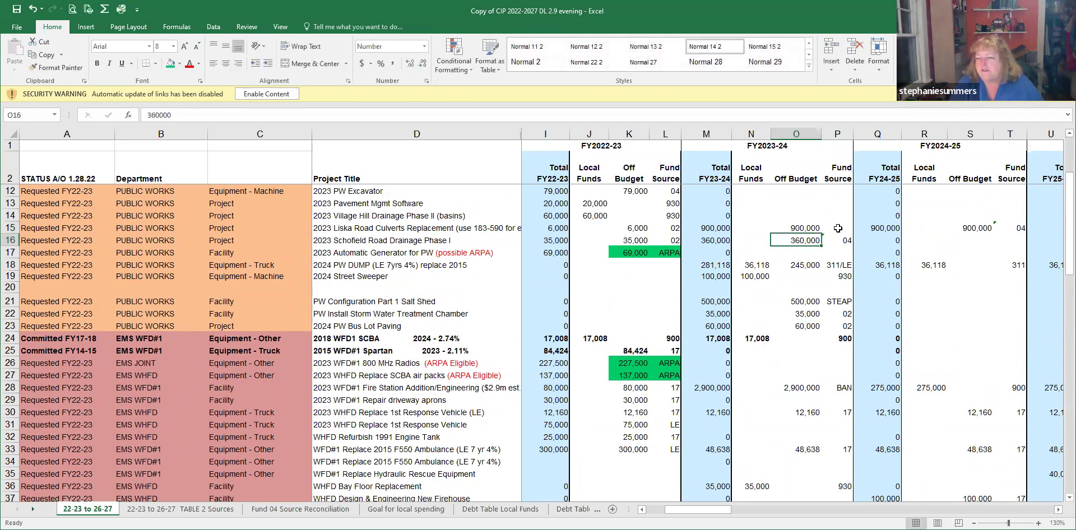
pyautogui.click(843, 228)
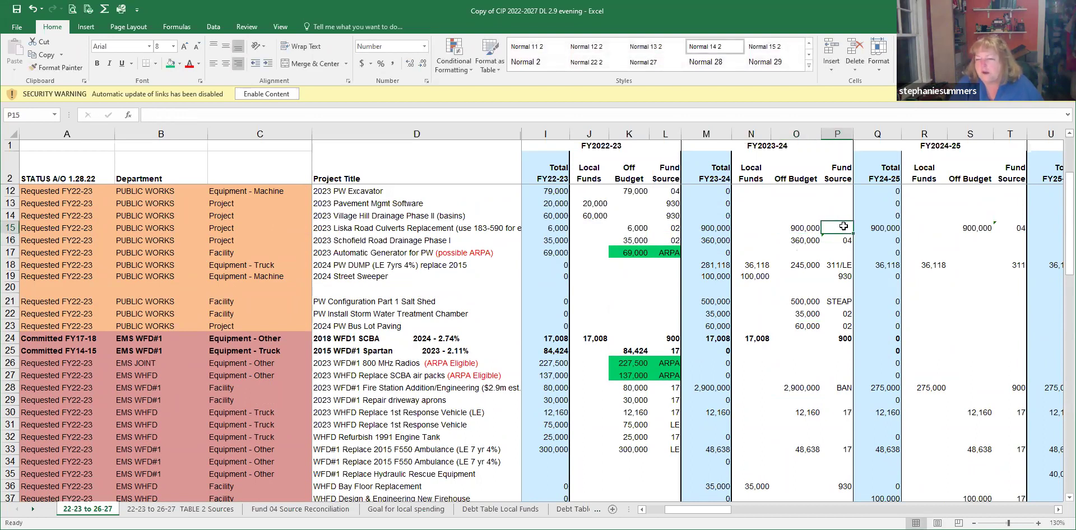
pyautogui.write('BAN')
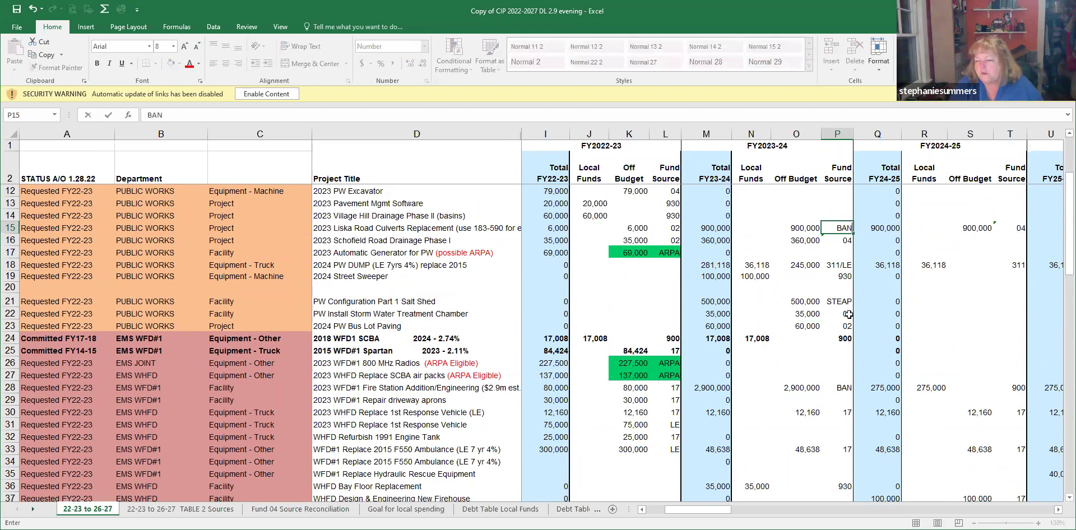
pyautogui.click(783, 323)
# Step: Check the FY2023-24 totals and re-examine the public works, fire department and school project rows
pyautogui.scroll(-8, 786, 393)
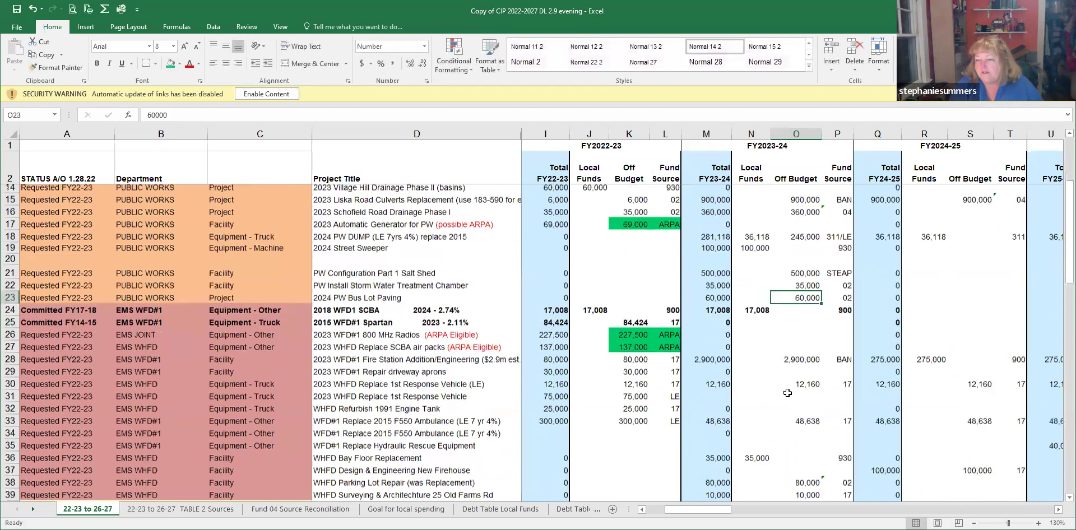
pyautogui.scroll(-6, 787, 392)
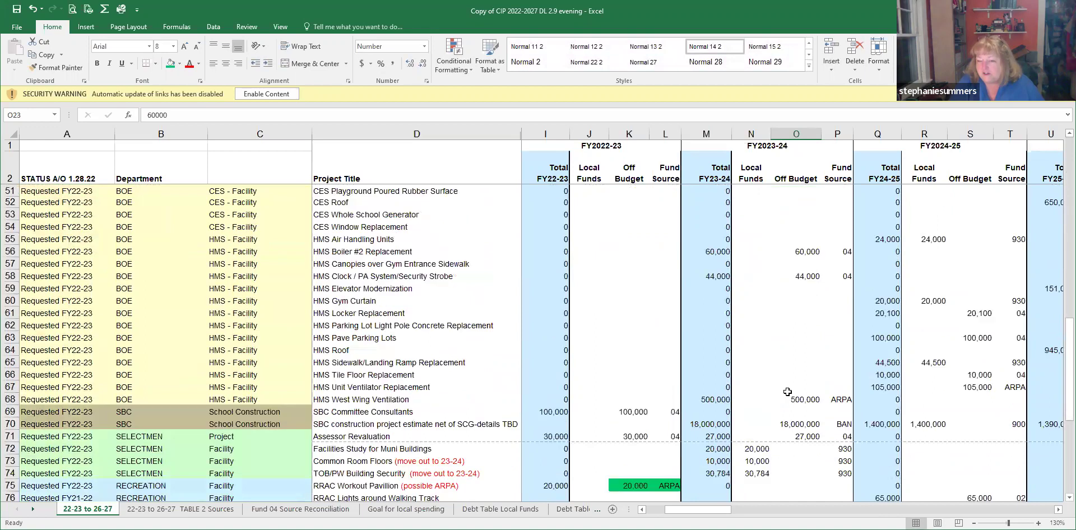
pyautogui.scroll(-3, 798, 439)
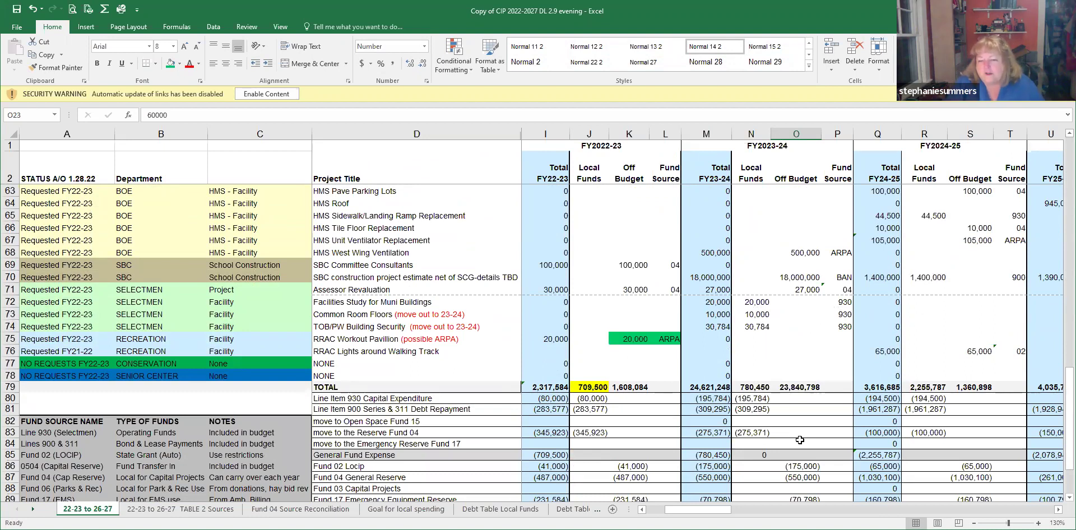
pyautogui.scroll(12, 800, 440)
pyautogui.scroll(8, 799, 440)
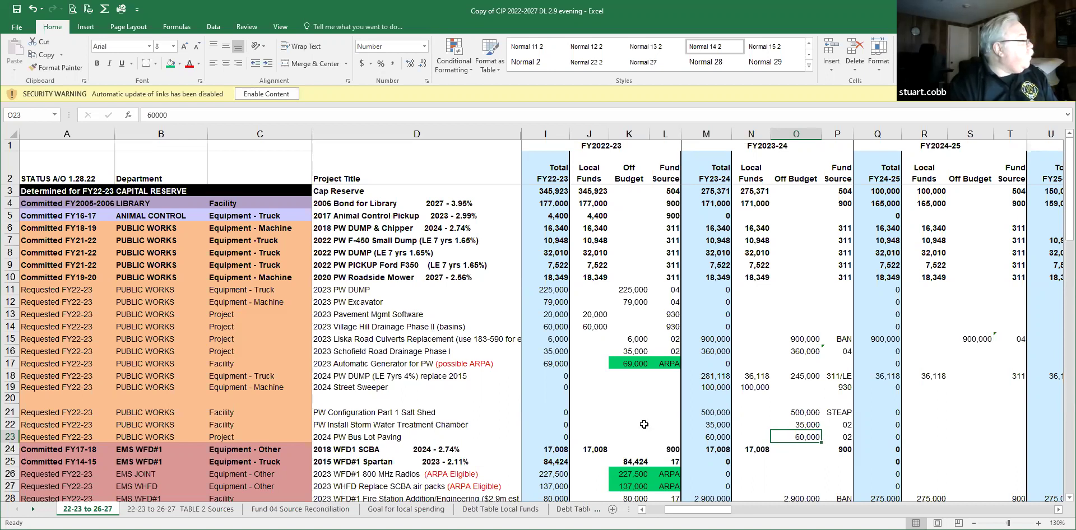
pyautogui.scroll(-4, 128, 427)
pyautogui.scroll(-6, 128, 428)
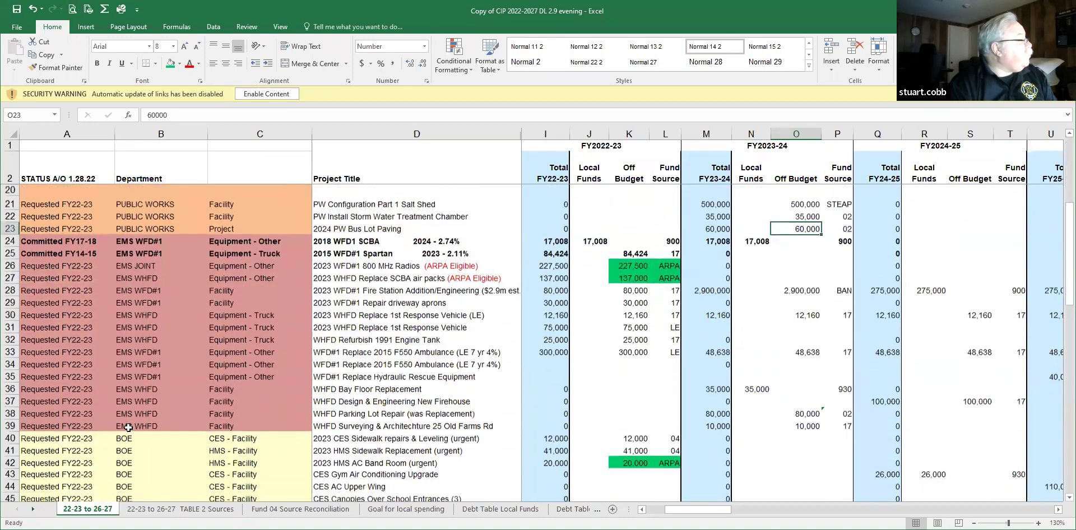
pyautogui.scroll(-5, 126, 427)
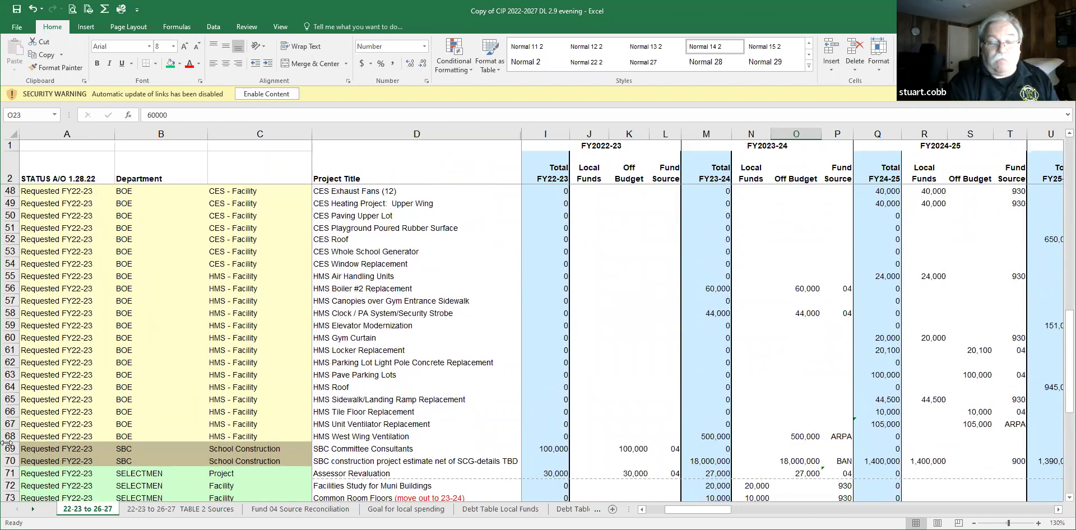
# Step: Examine the HMS Unit Ventilator Replacement and HMS West Wing Ventilation rows across the five-year totals and fiscal-year columns
pyautogui.click(9, 424)
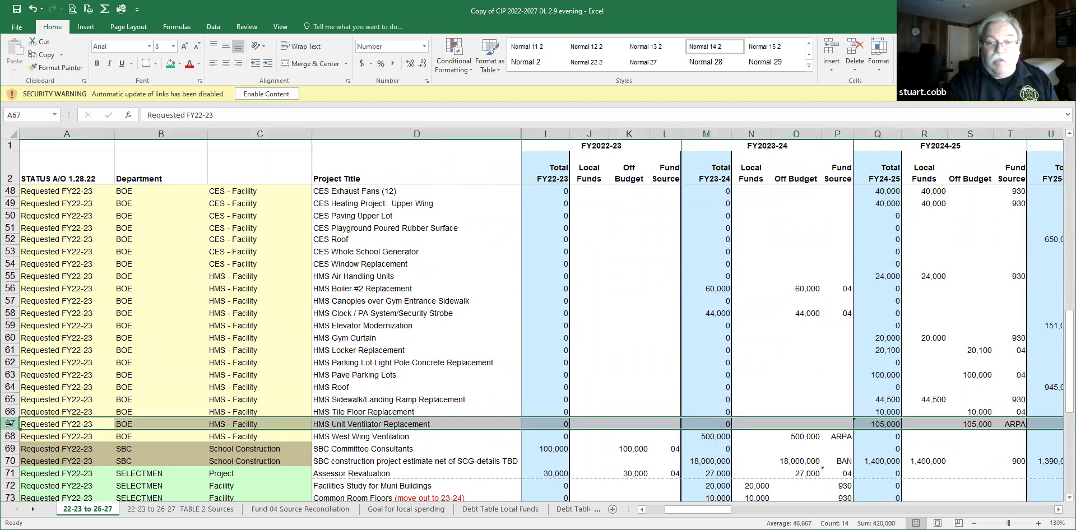
pyautogui.click(9, 436)
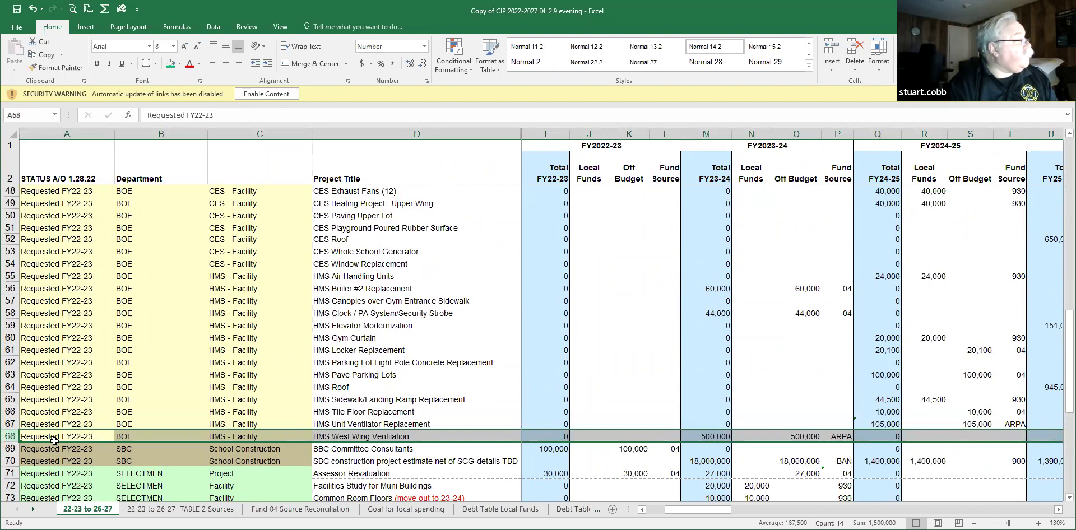
pyautogui.moveTo(671, 511); pyautogui.dragTo(647, 514)
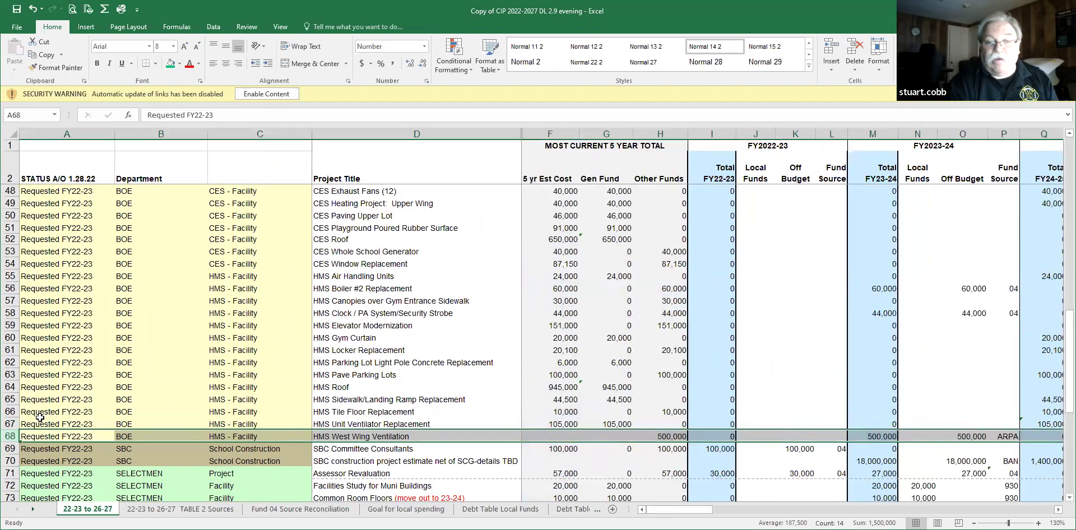
pyautogui.click(16, 424)
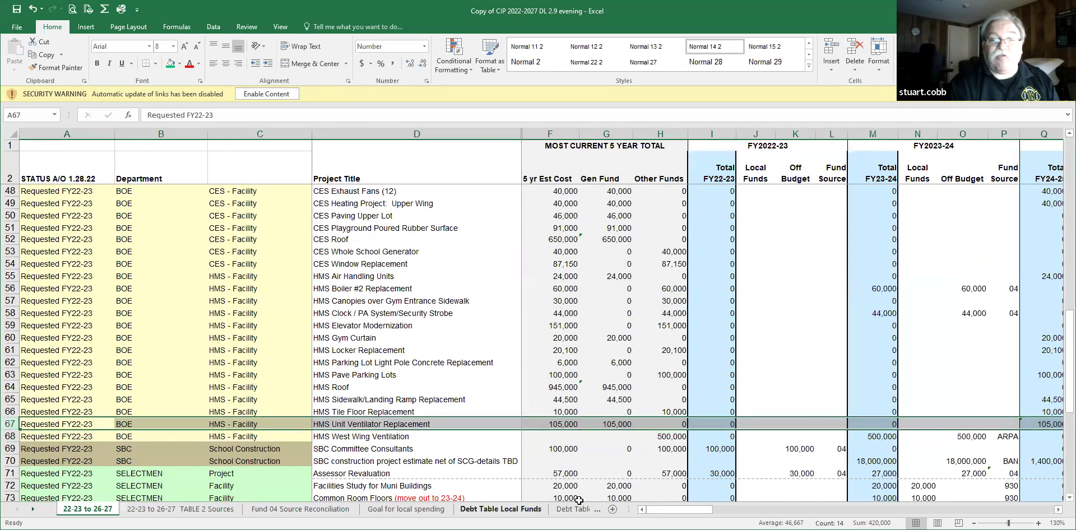
pyautogui.moveTo(709, 514); pyautogui.dragTo(650, 508)
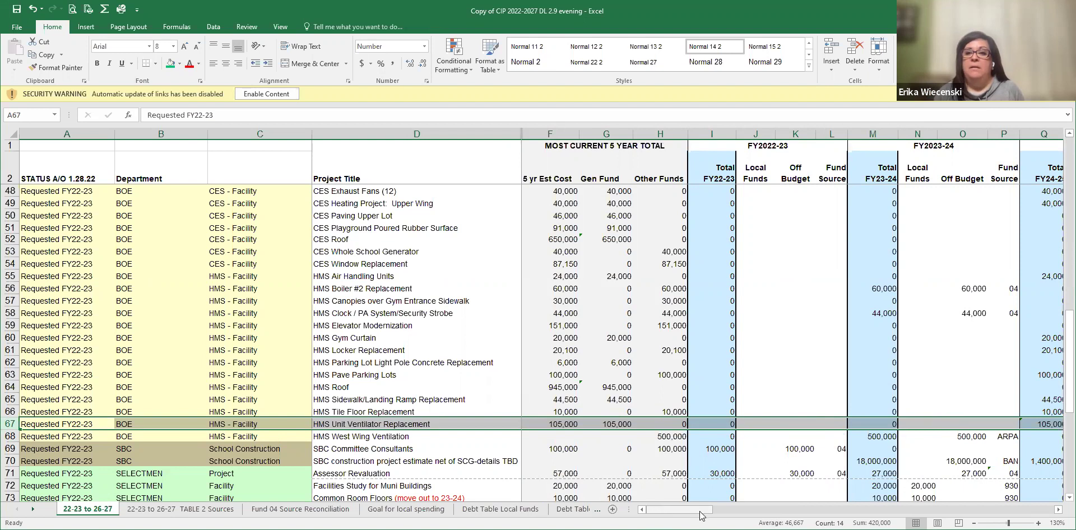
pyautogui.moveTo(700, 515); pyautogui.dragTo(714, 515)
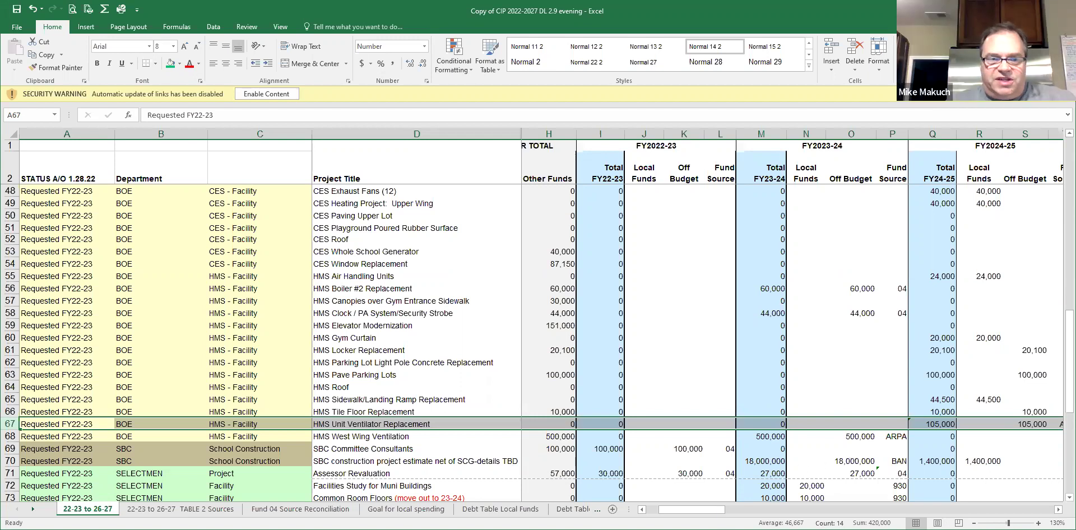
pyautogui.moveTo(721, 511); pyautogui.dragTo(729, 512)
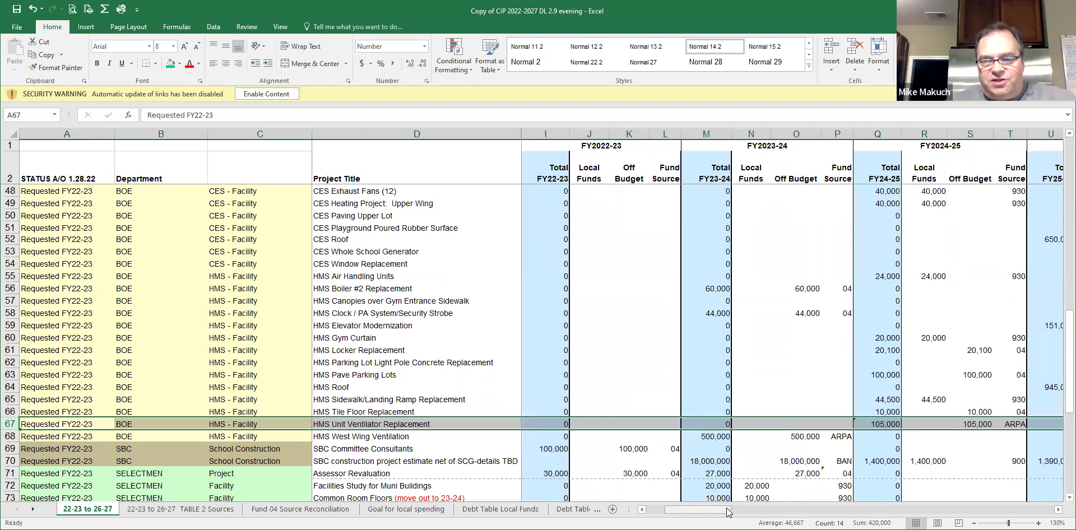
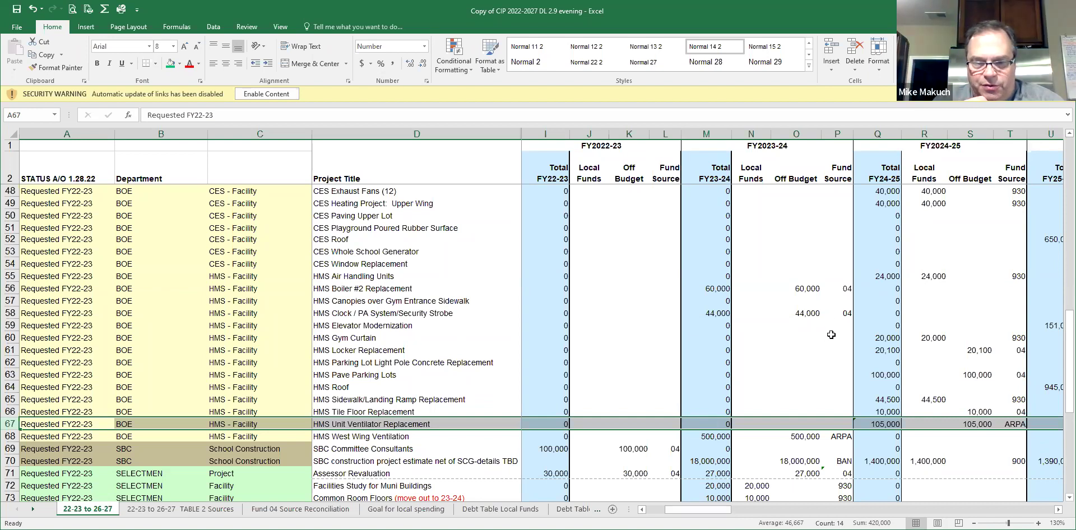
# Step: Check the FY2023-24 off-budget amount for the Schofield Road Drainage Phase I project and the fire department rows below it
pyautogui.scroll(4, 827, 334)
pyautogui.scroll(11, 826, 333)
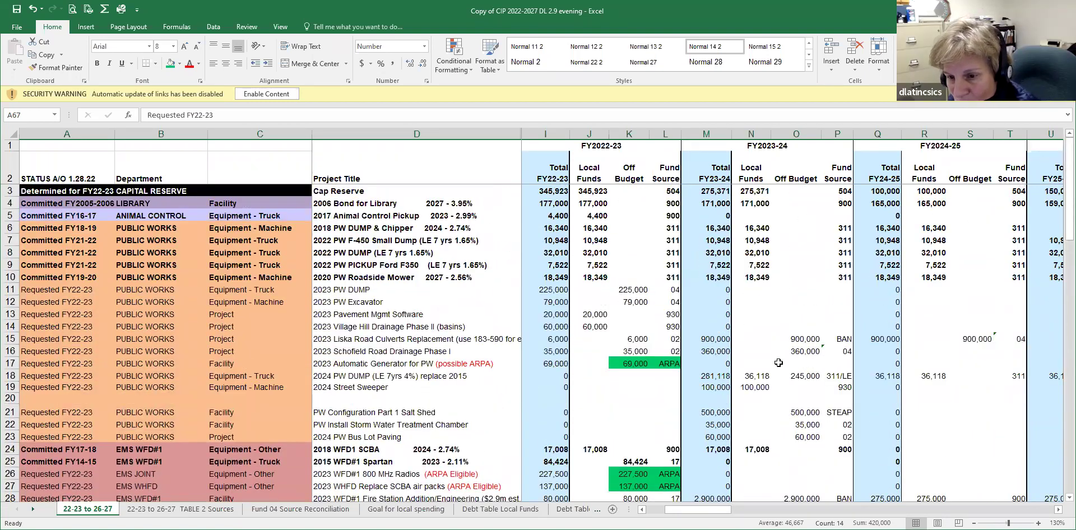
pyautogui.click(794, 351)
pyautogui.scroll(-4, 785, 382)
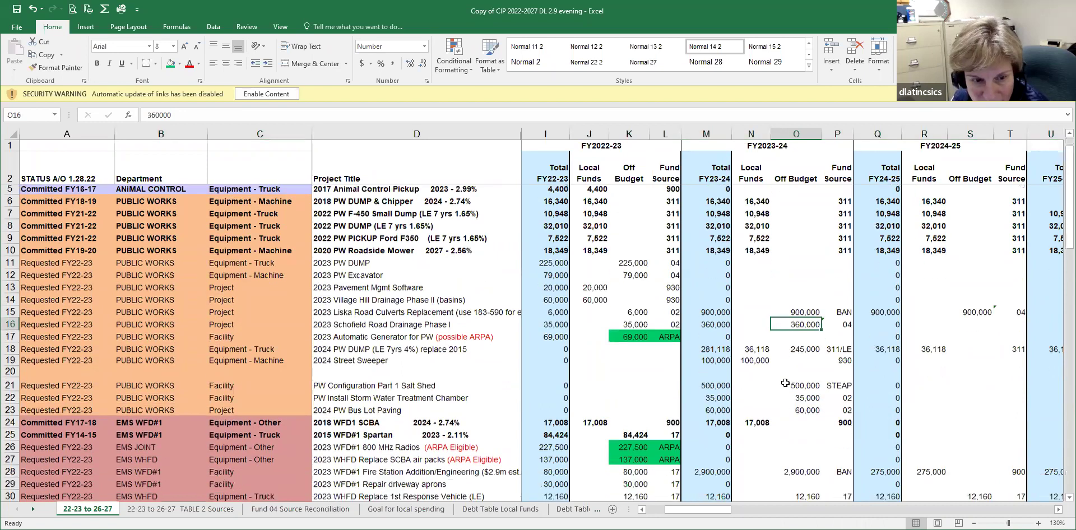
pyautogui.scroll(-4, 785, 382)
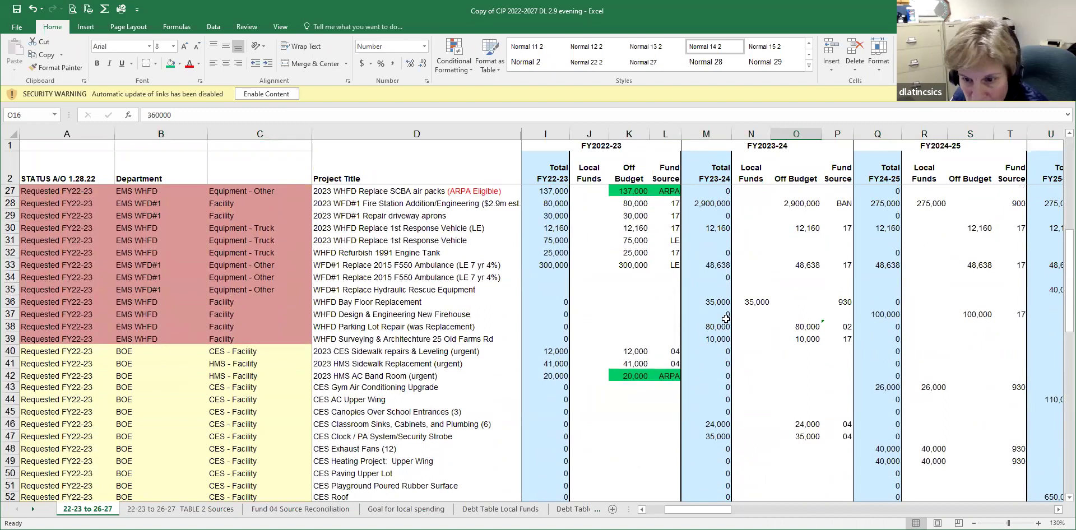
# Step: Enter 00 as the FY2023-24 fund source for CES Classroom Sinks, Cabinets, and Plumbing and for CES Clock / PA System/Security Strobe
pyautogui.click(803, 428)
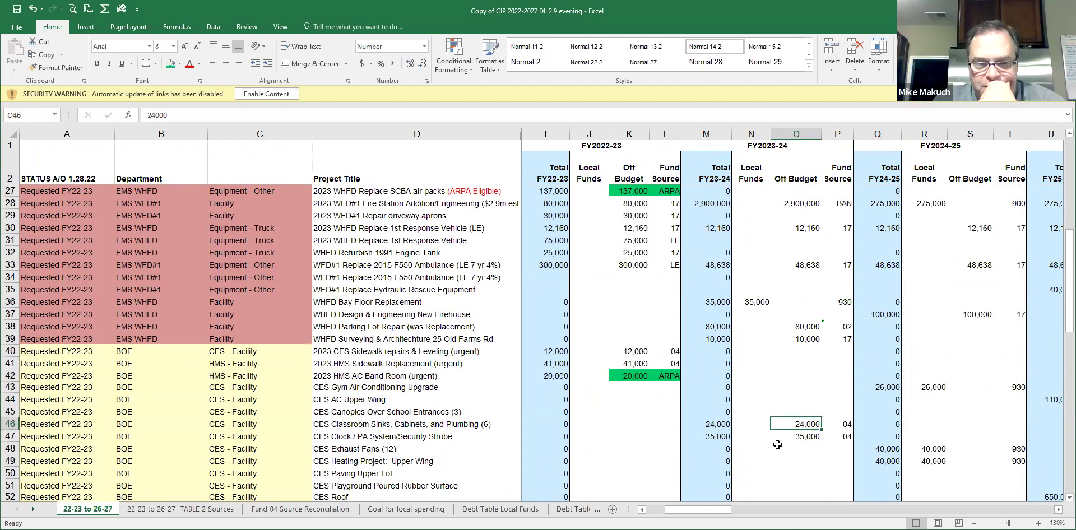
pyautogui.scroll(-2, 810, 423)
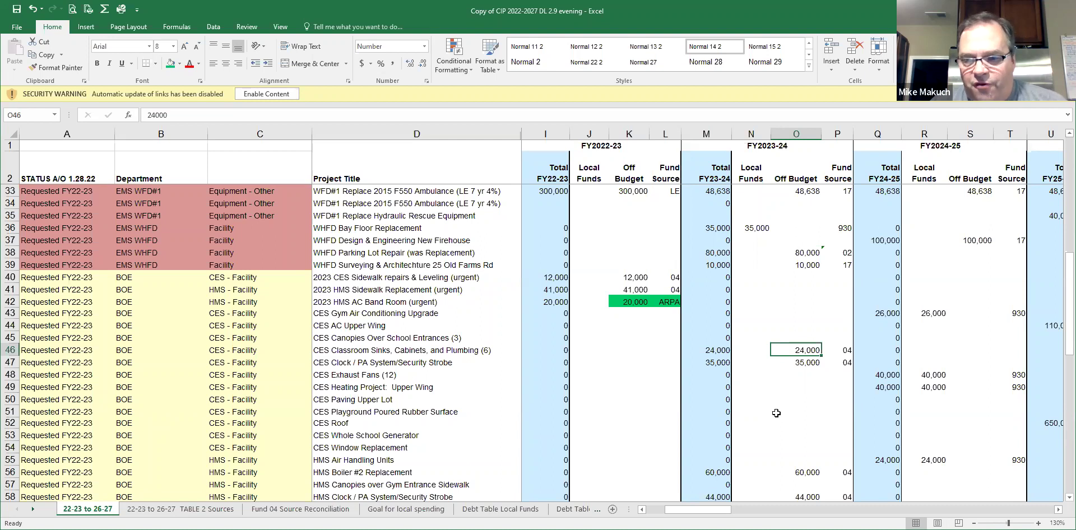
pyautogui.click(840, 350)
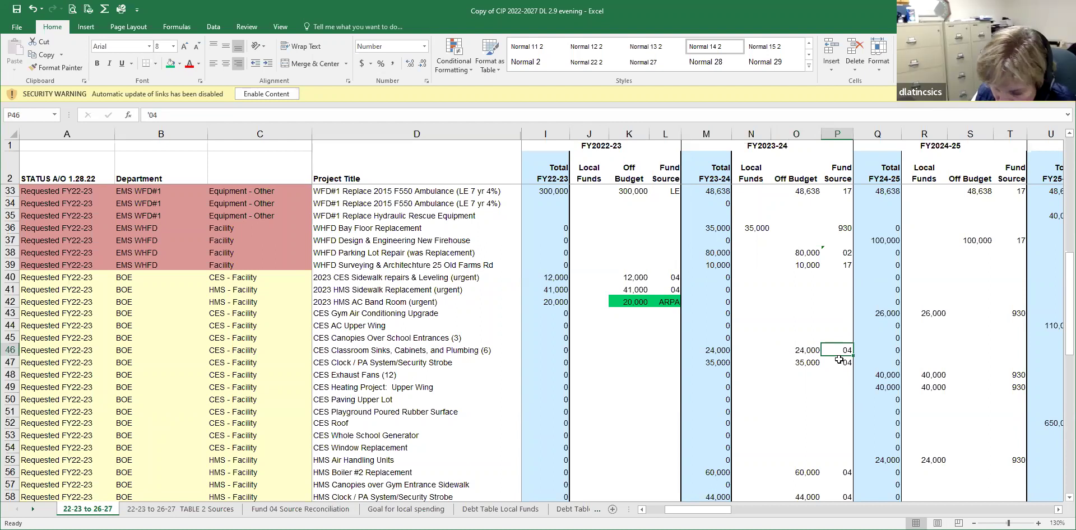
pyautogui.write('00')
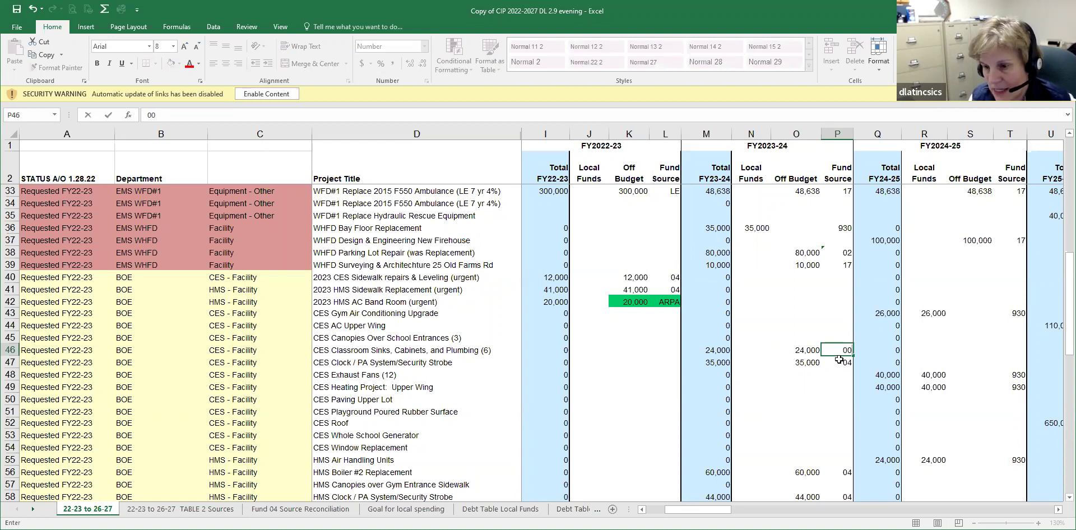
pyautogui.press('Return')
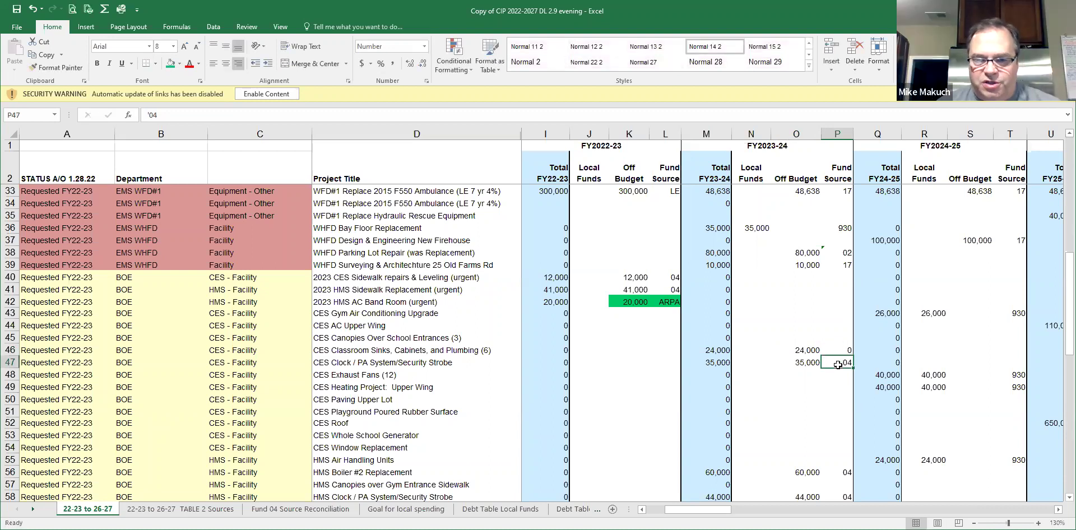
pyautogui.write('00')
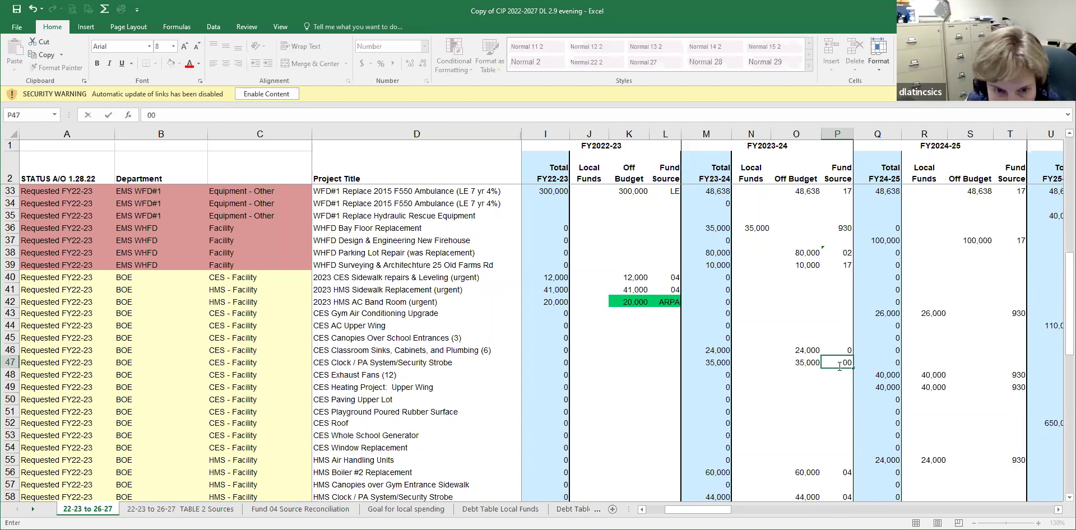
pyautogui.click(800, 361)
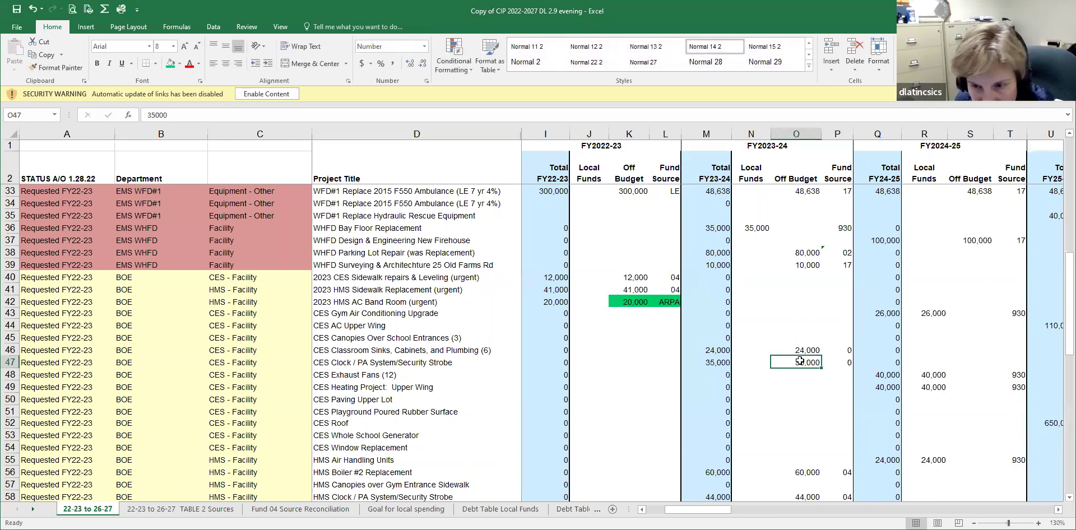
# Step: Change the FY2023-24 fund source to 0 for HMS Boiler #2 Replacement and HMS Clock / PA System/Security Strobe
pyautogui.click(800, 434)
pyautogui.scroll(-1, 764, 391)
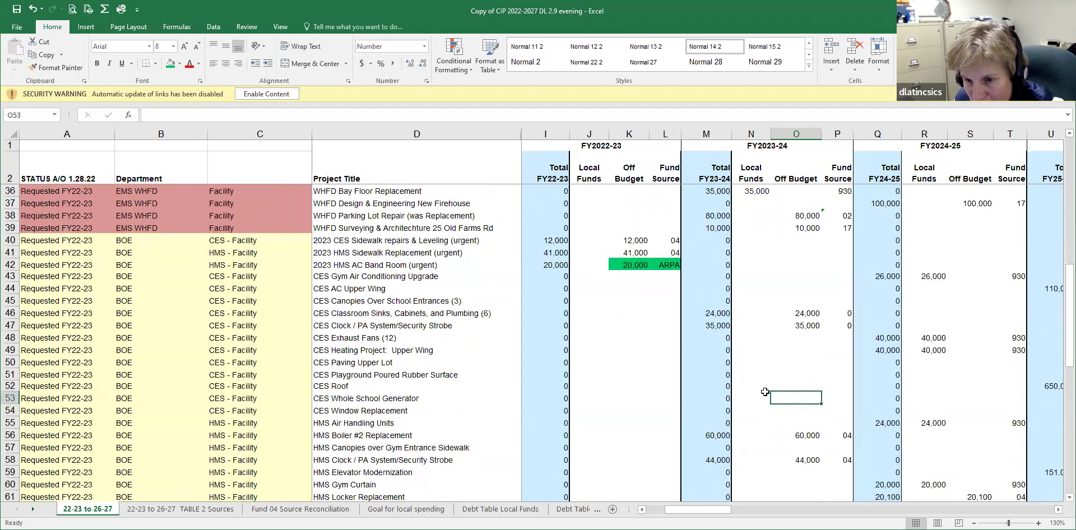
pyautogui.scroll(-2, 765, 391)
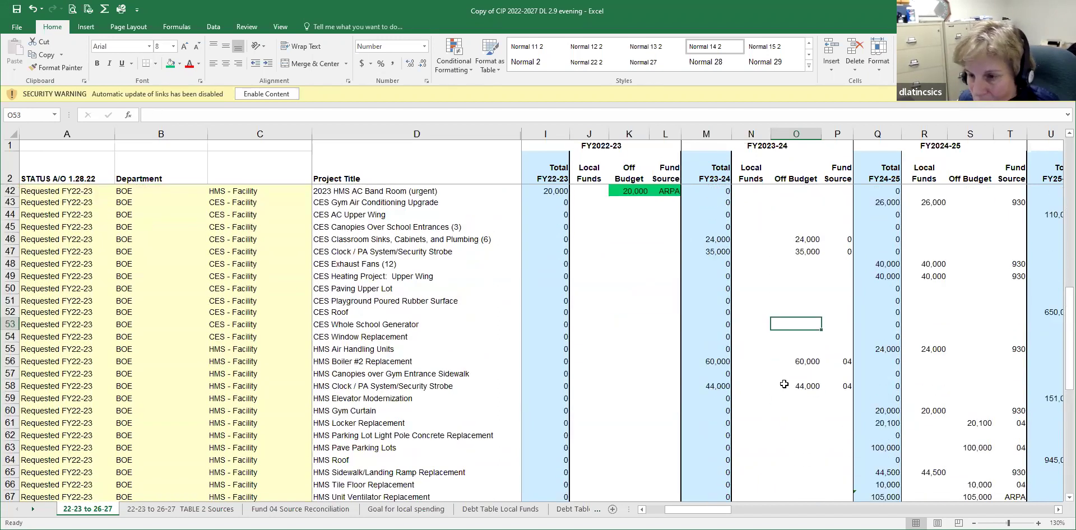
pyautogui.click(800, 361)
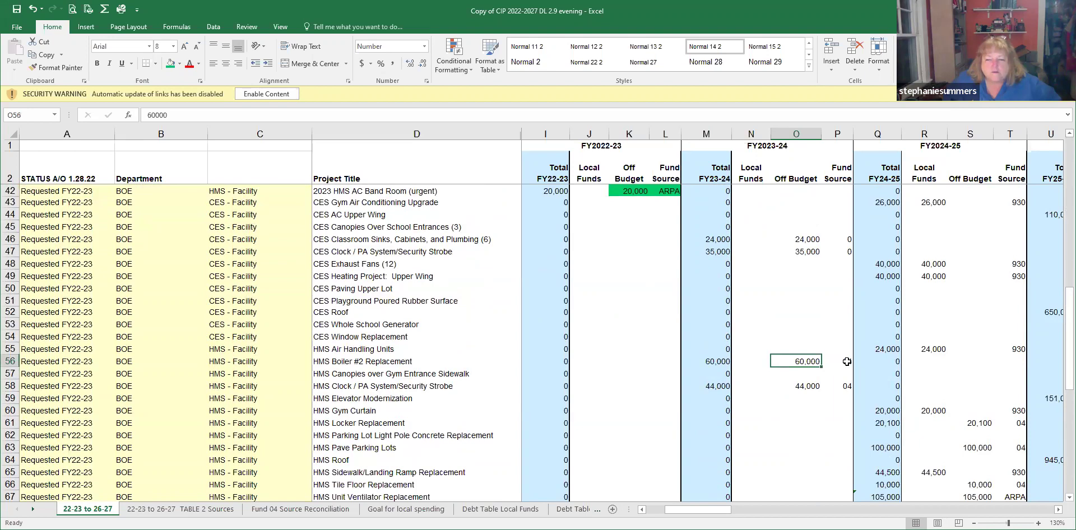
pyautogui.click(843, 362)
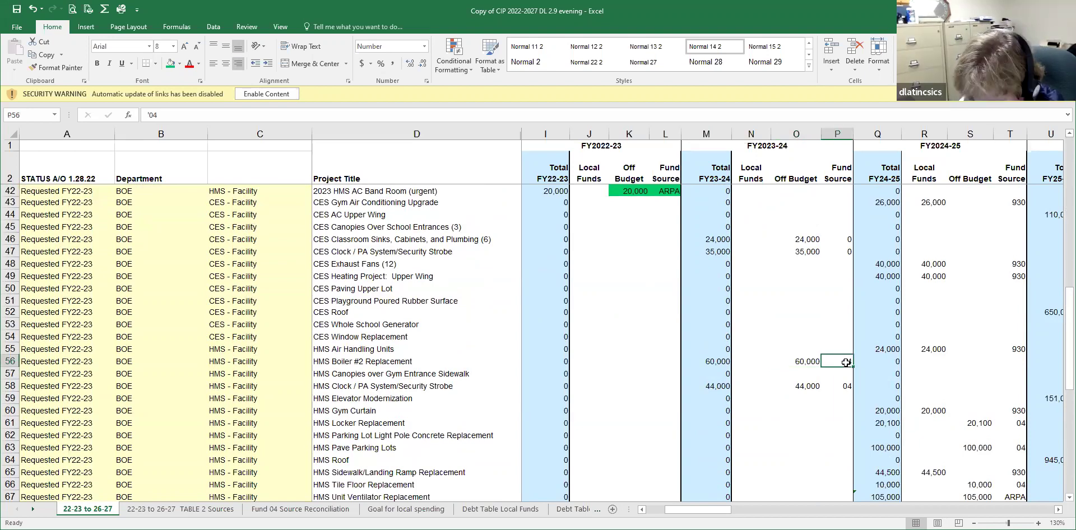
pyautogui.press('Down')
pyautogui.press('Down')
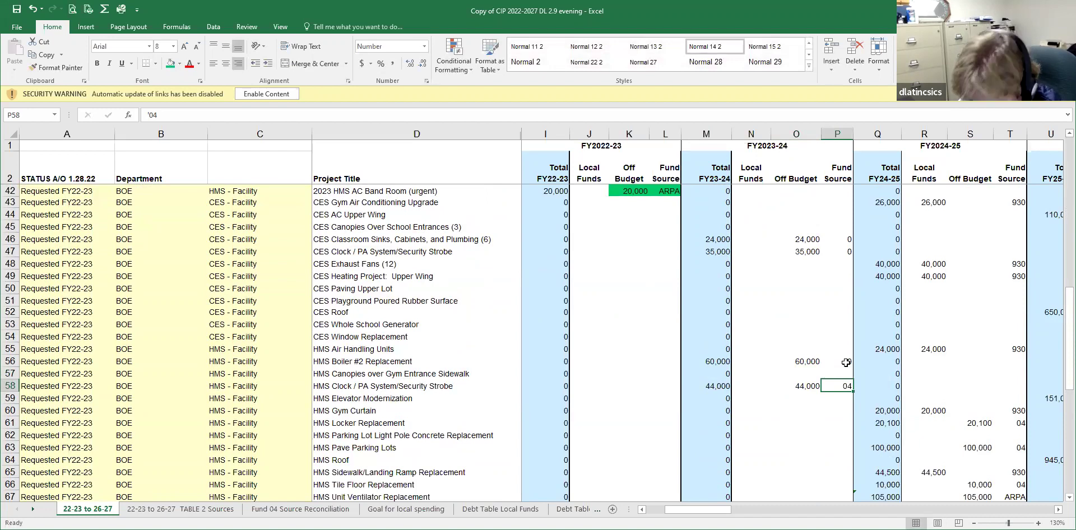
pyautogui.write('0')
pyautogui.press('Return')
# Step: Review the FY2023-24 fund sources in the remaining school, SBC and selectmen project rows
pyautogui.press('Down')
pyautogui.press('Down')
pyautogui.press('Down')
pyautogui.press('Down')
pyautogui.press('Down')
pyautogui.press('Down')
pyautogui.scroll(-3, 787, 451)
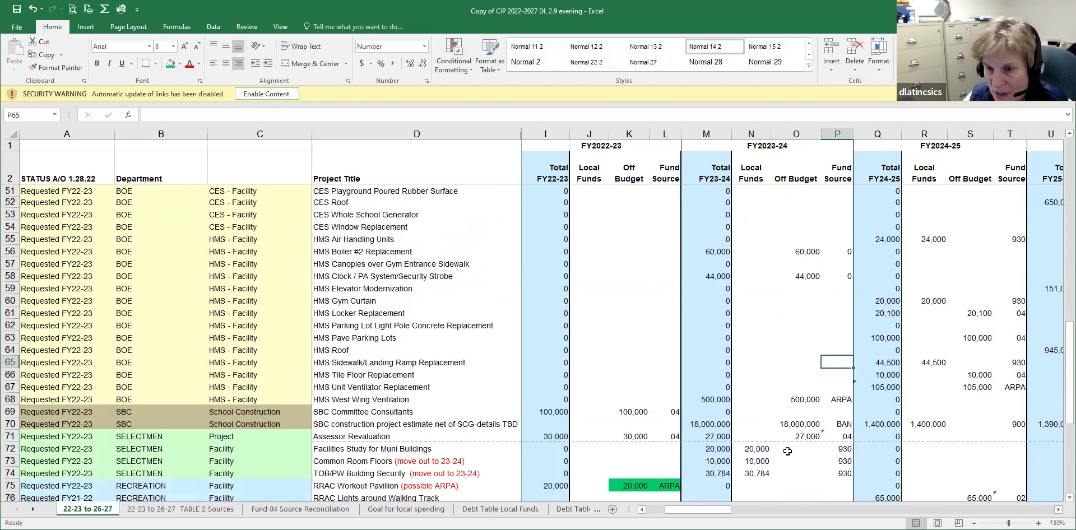
pyautogui.scroll(3, 788, 452)
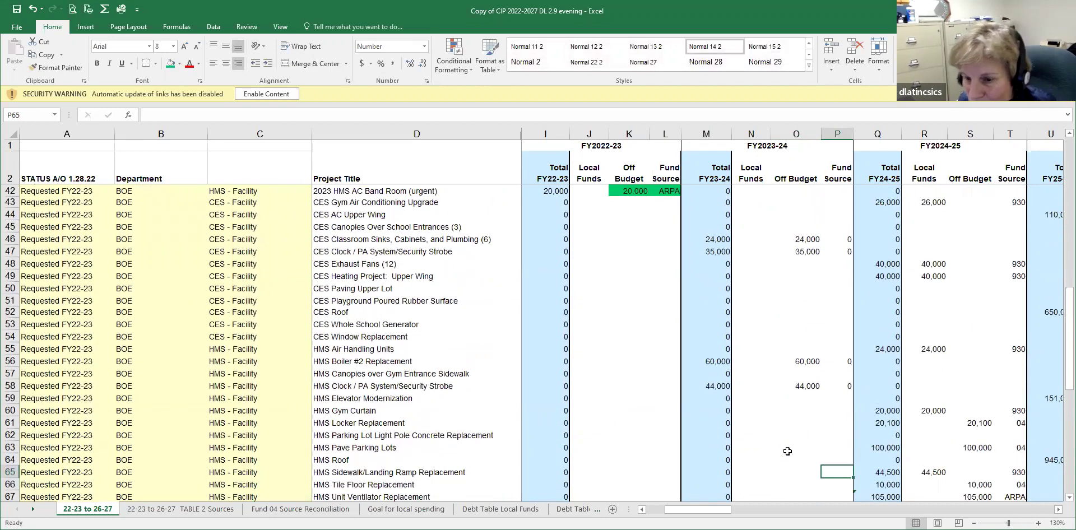
# Step: Check the FY2023-24 local funds total and inspect the Fund 04 General Reserve off-budget formula in the funding summary
pyautogui.scroll(-8, 787, 451)
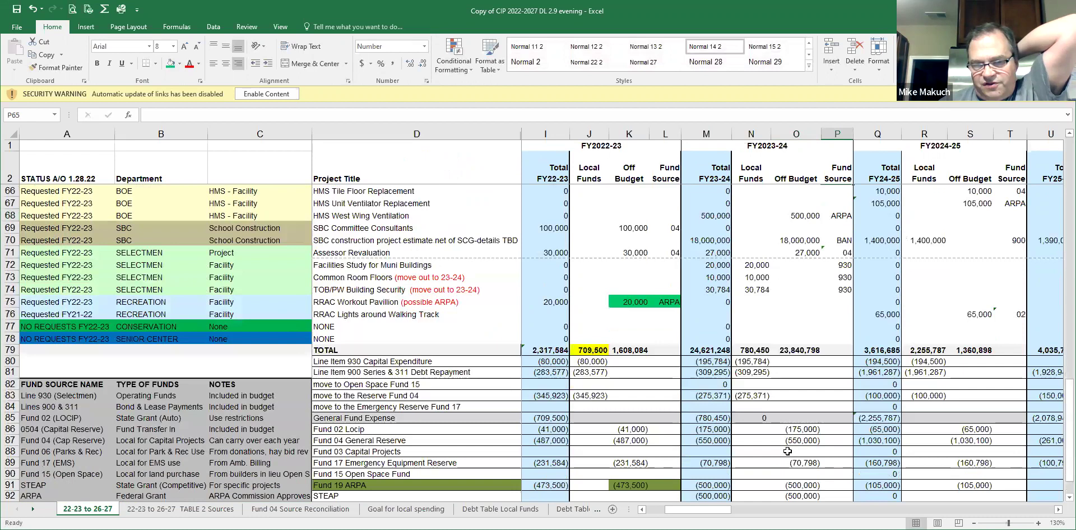
pyautogui.scroll(-1, 787, 451)
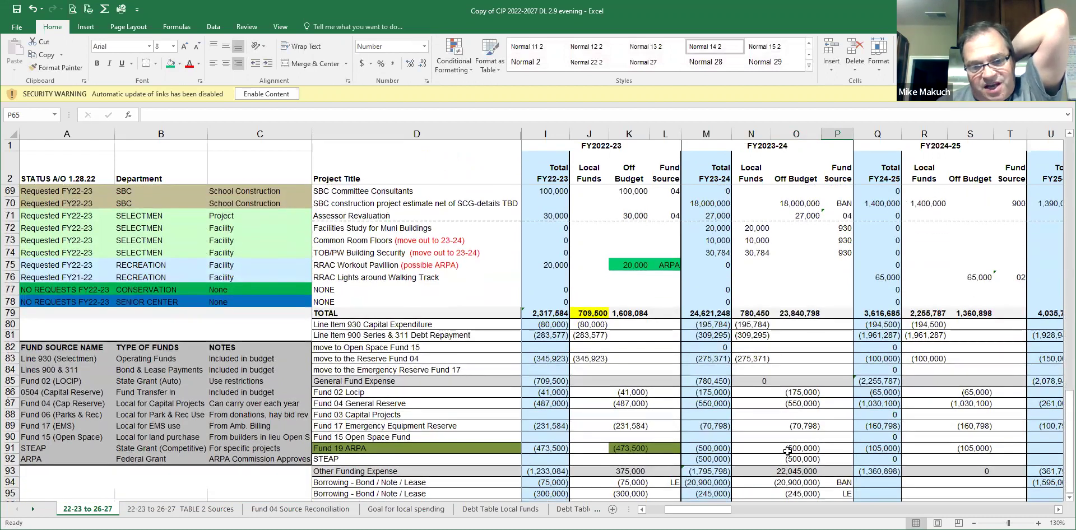
pyautogui.click(747, 313)
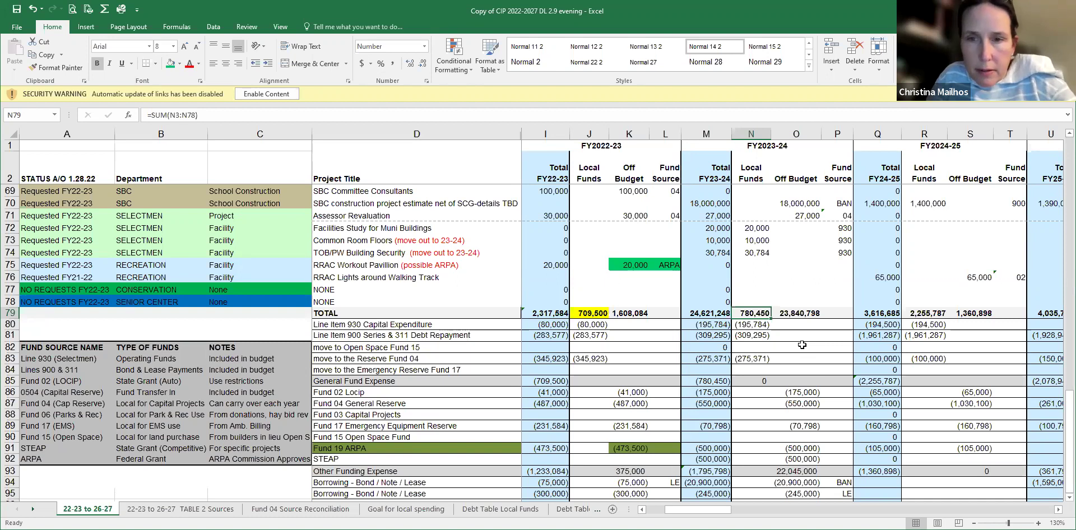
pyautogui.scroll(-2, 794, 379)
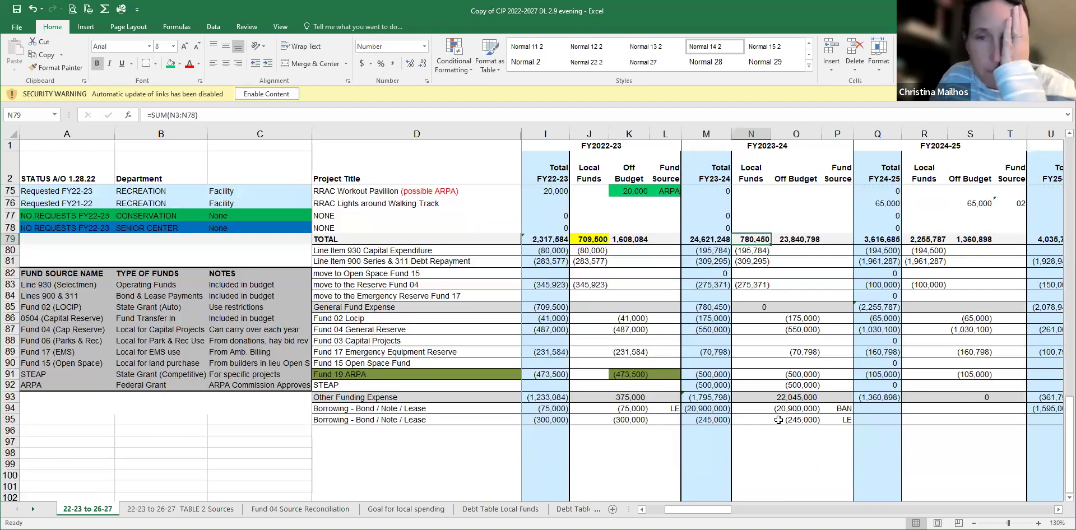
pyautogui.click(790, 329)
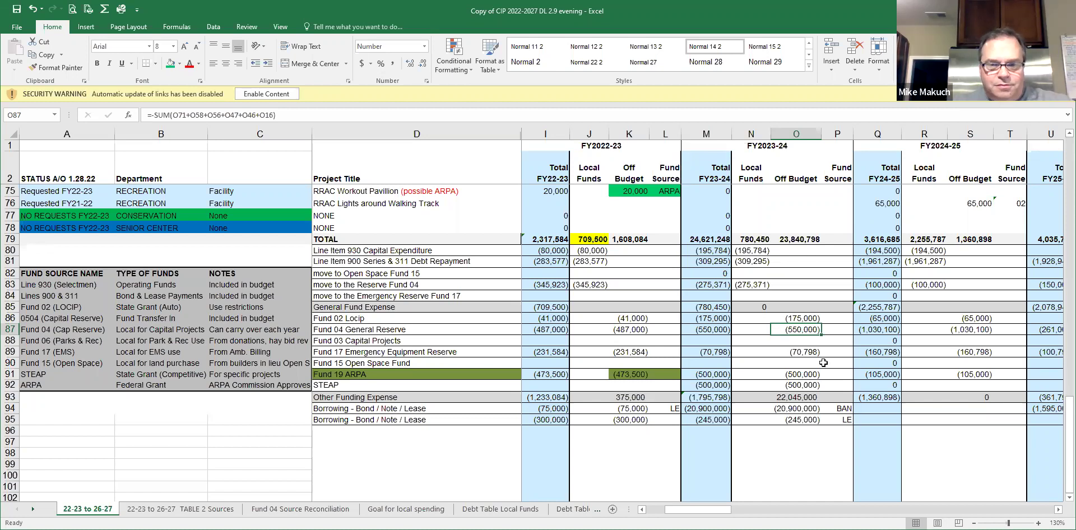
# Step: Examine the FY2023-24 off-budget borrowing formula in O94 and the project amounts behind the funding totals
pyautogui.moveTo(728, 509); pyautogui.dragTo(742, 509)
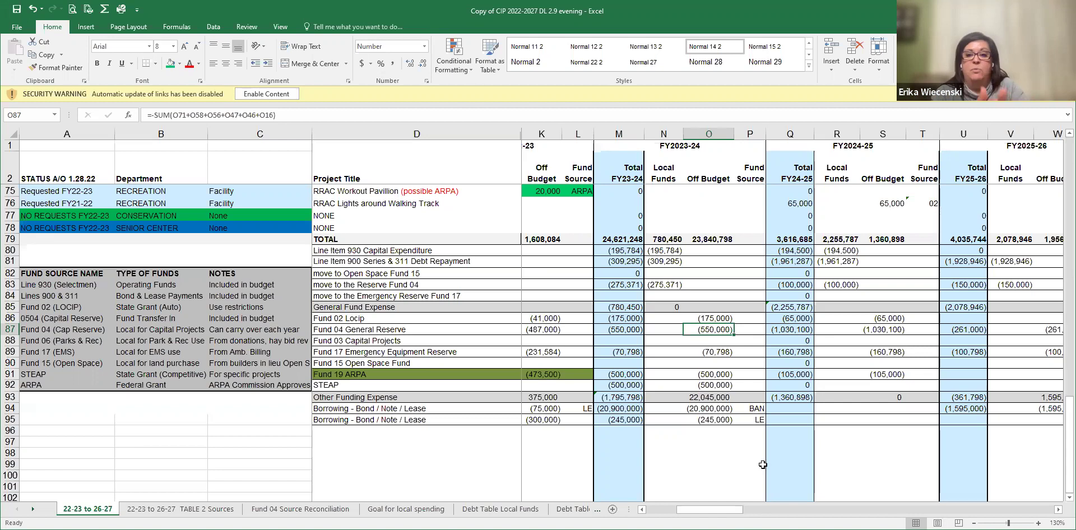
pyautogui.click(667, 410)
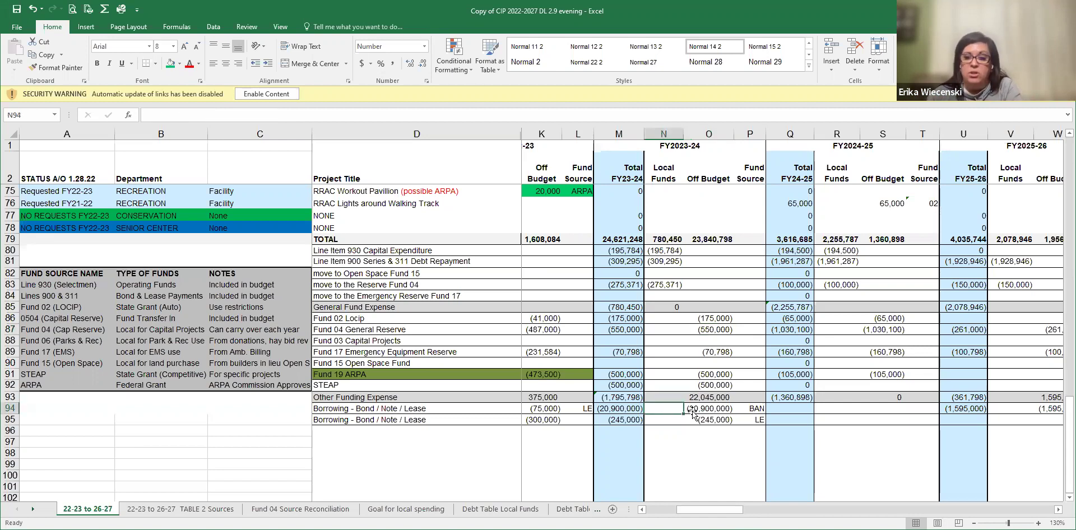
pyautogui.click(694, 409)
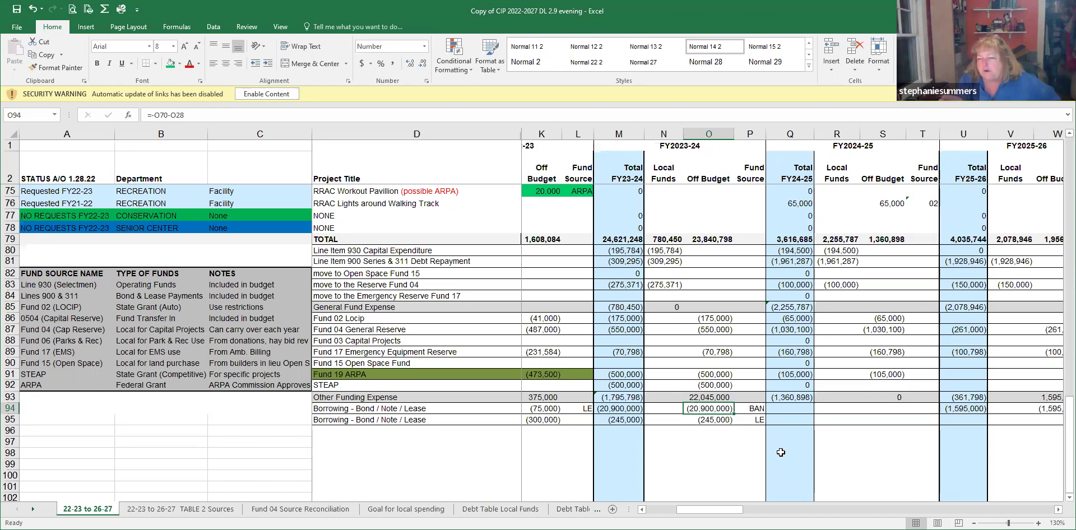
pyautogui.moveTo(682, 514); pyautogui.dragTo(651, 515)
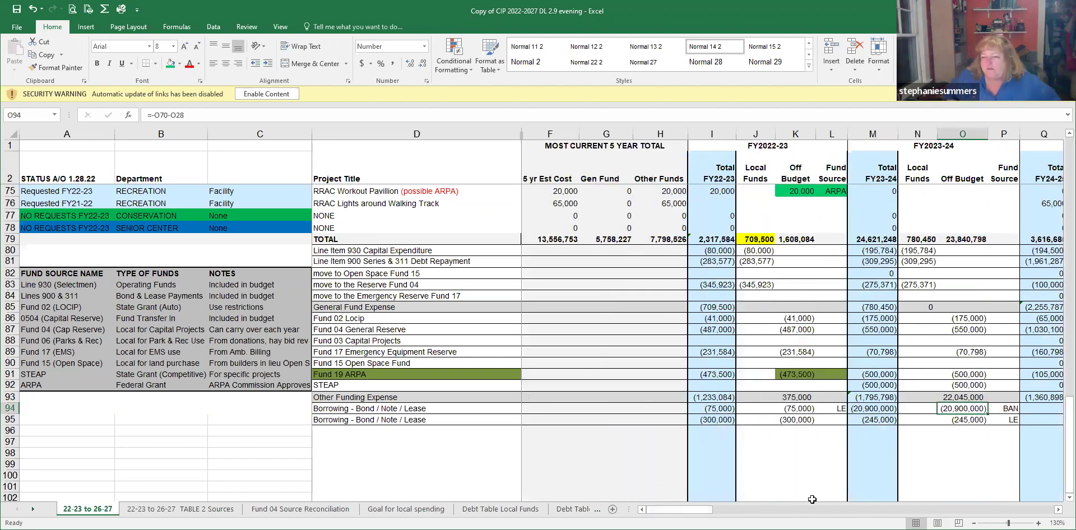
pyautogui.moveTo(706, 514); pyautogui.dragTo(727, 511)
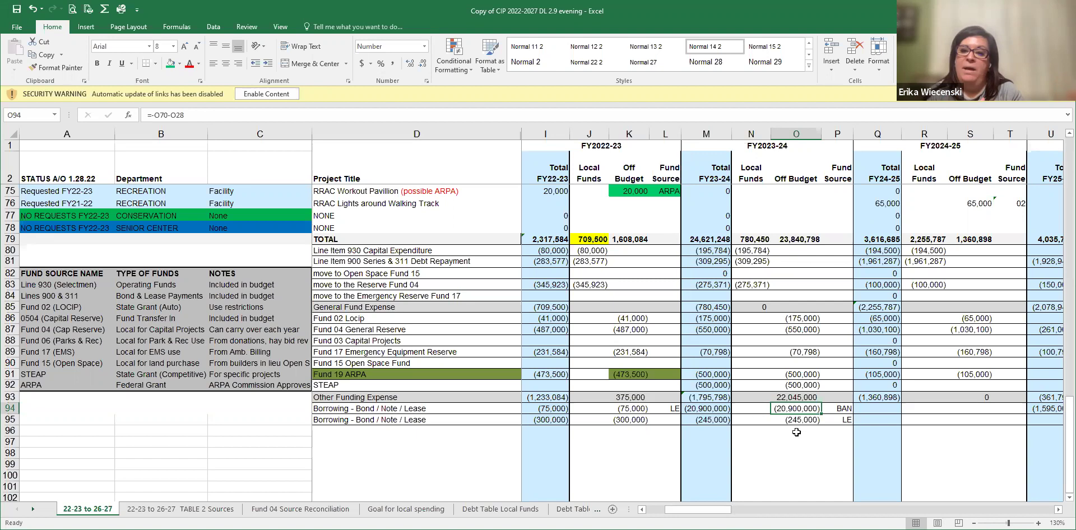
pyautogui.scroll(6, 796, 432)
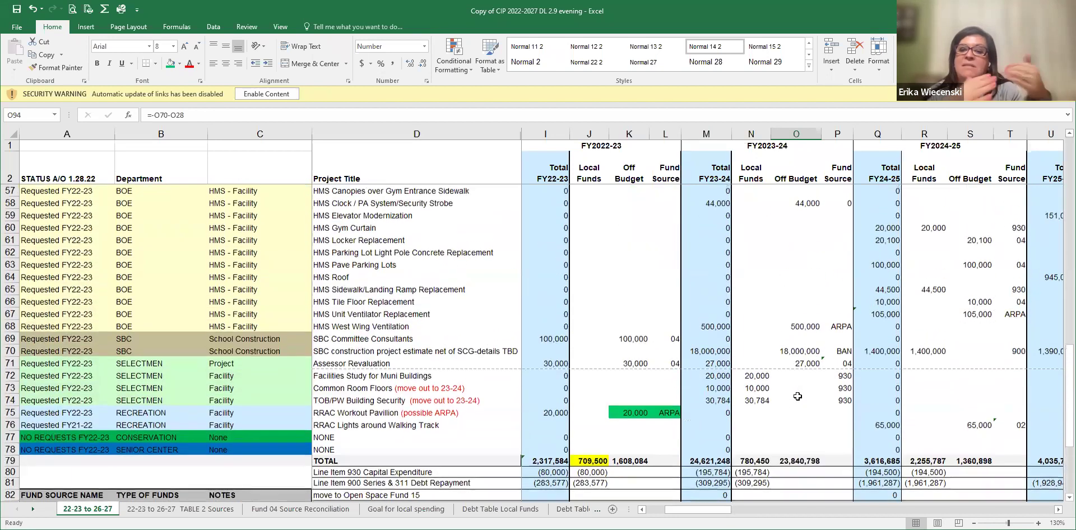
pyautogui.scroll(6, 798, 396)
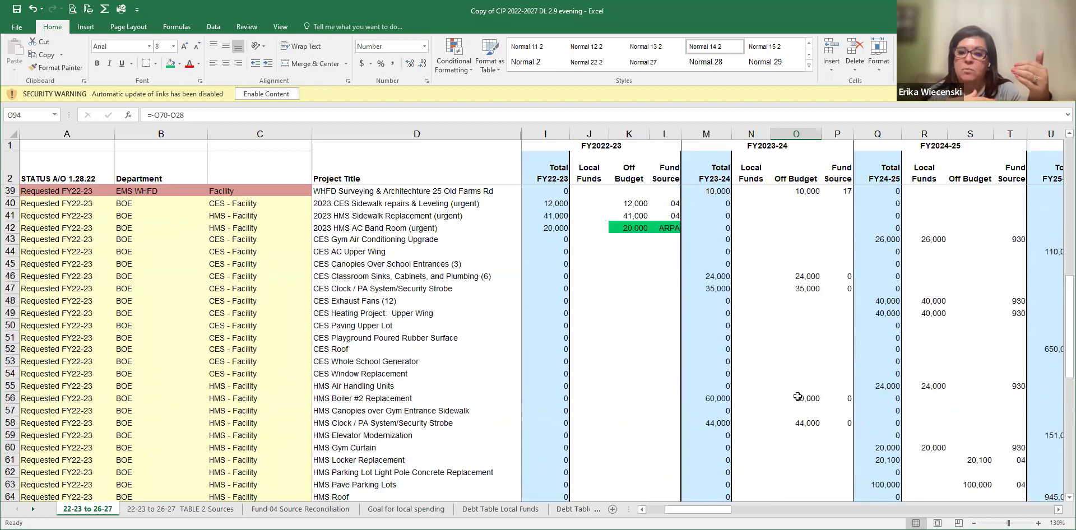
pyautogui.scroll(2, 798, 396)
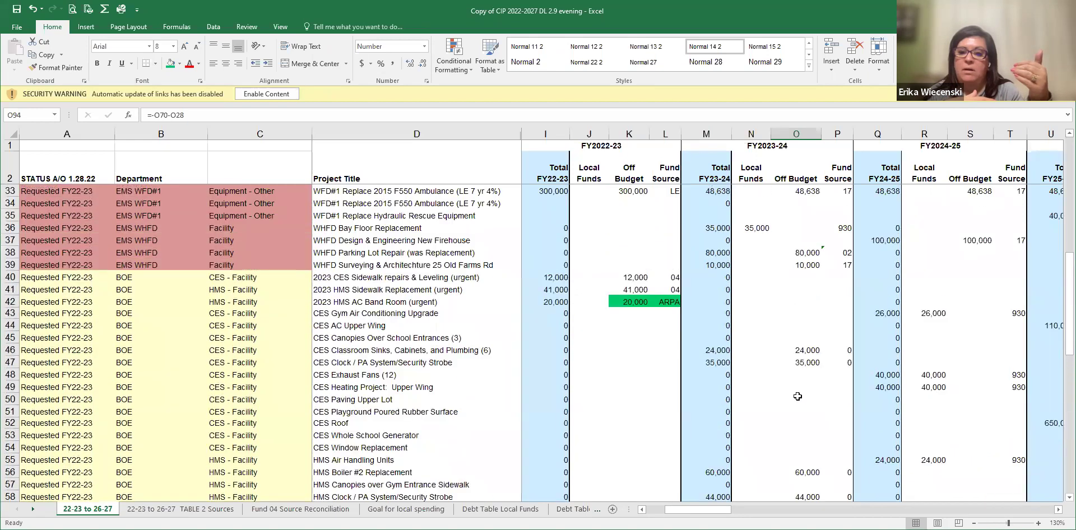
pyautogui.scroll(-2, 797, 396)
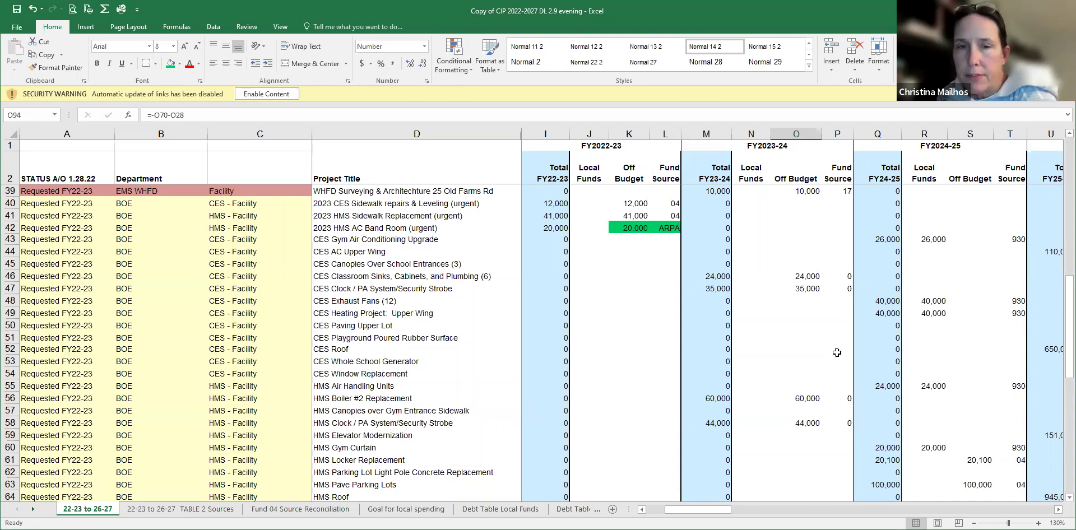
pyautogui.scroll(-9, 798, 373)
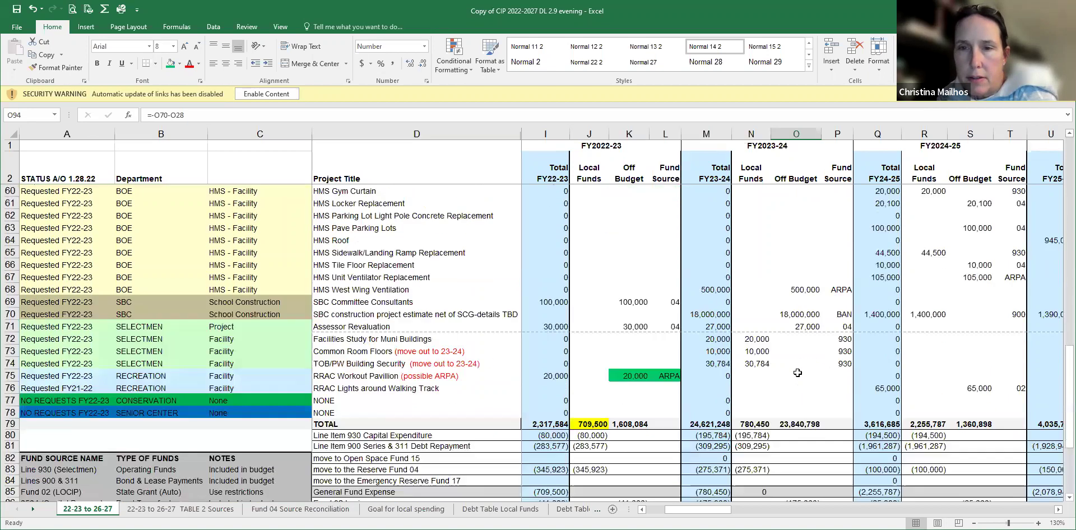
# Step: Remove the O46 and O47 references from the FY2023-24 off-budget Fund 04 General Reserve formula in O87
pyautogui.doubleClick(796, 441)
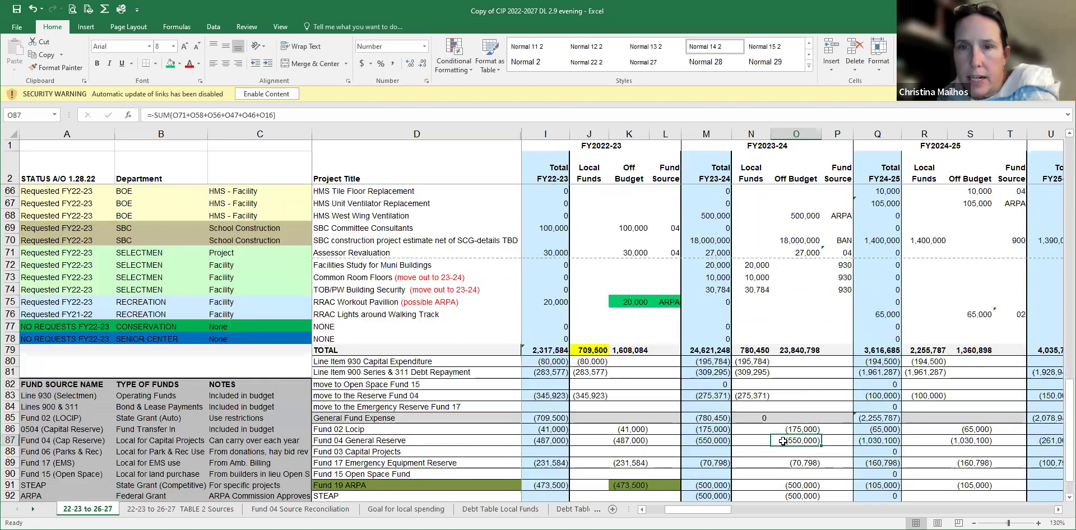
pyautogui.scroll(10, 823, 364)
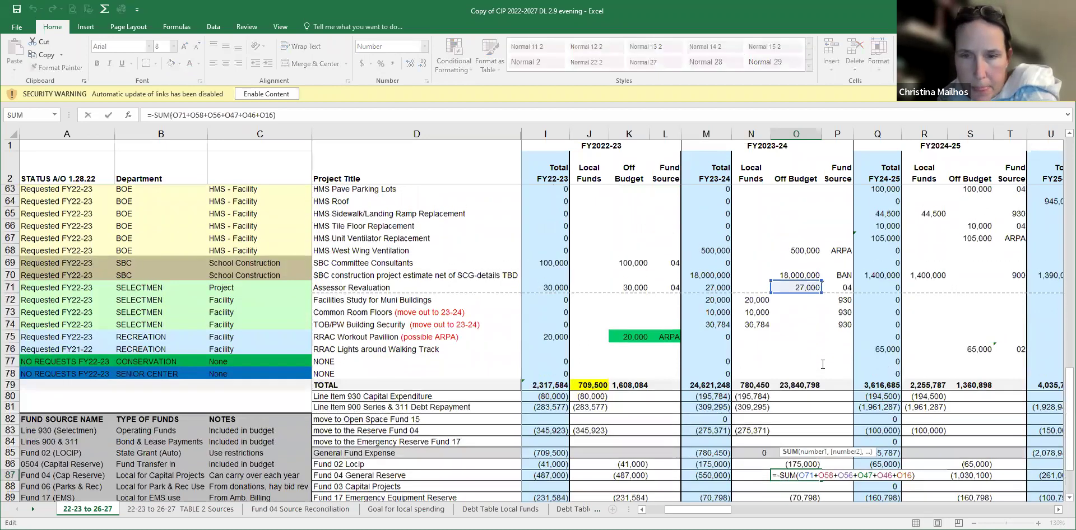
pyautogui.scroll(1, 823, 364)
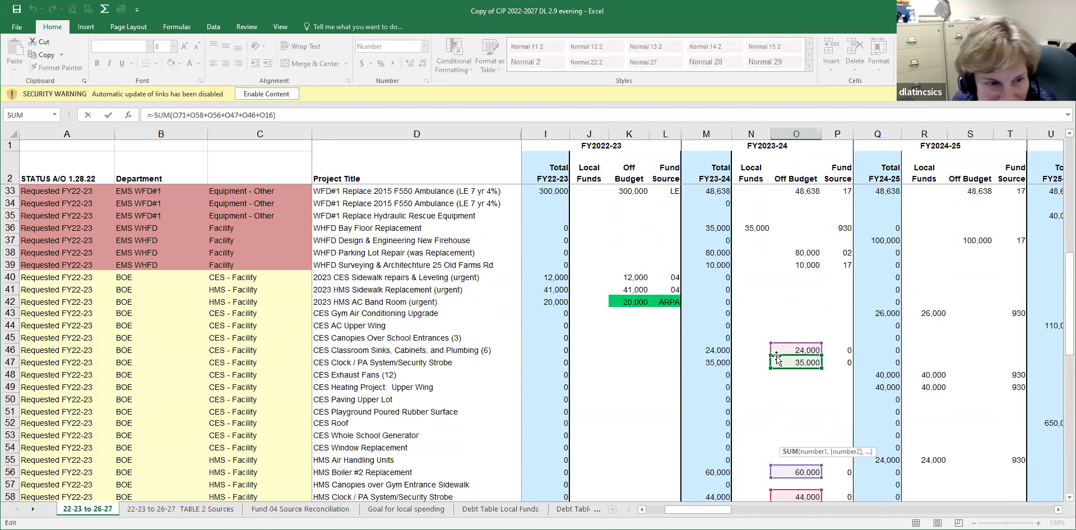
pyautogui.click(239, 116)
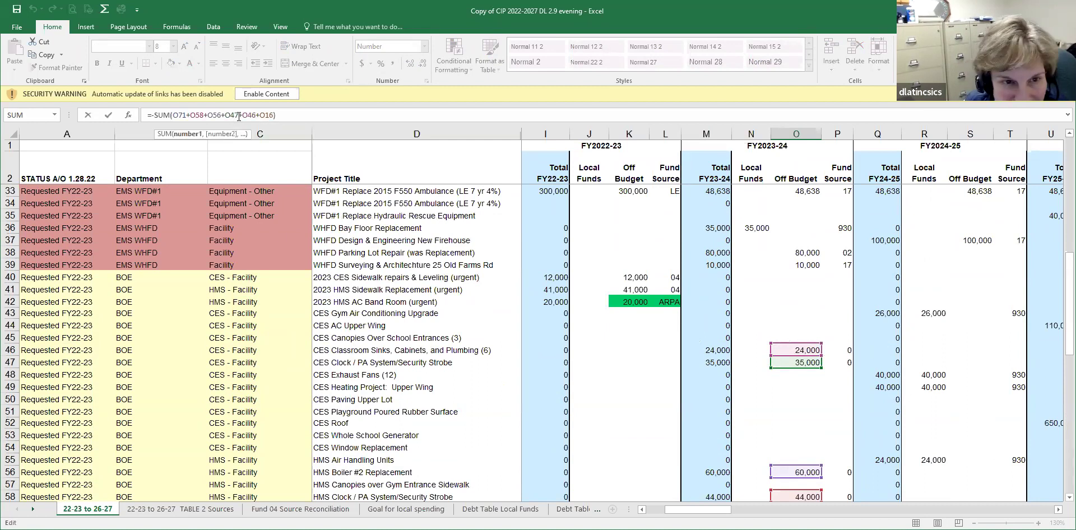
pyautogui.press('Delete')
pyautogui.press('Delete')
pyautogui.press('Delete')
pyautogui.press('Delete')
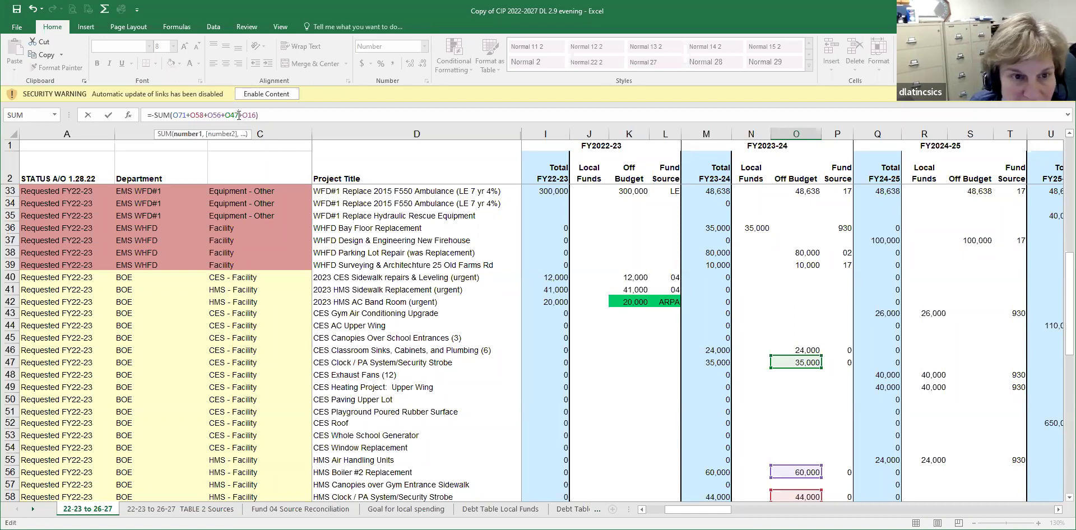
pyautogui.press('BackSpace')
pyautogui.press('BackSpace')
pyautogui.write('16')
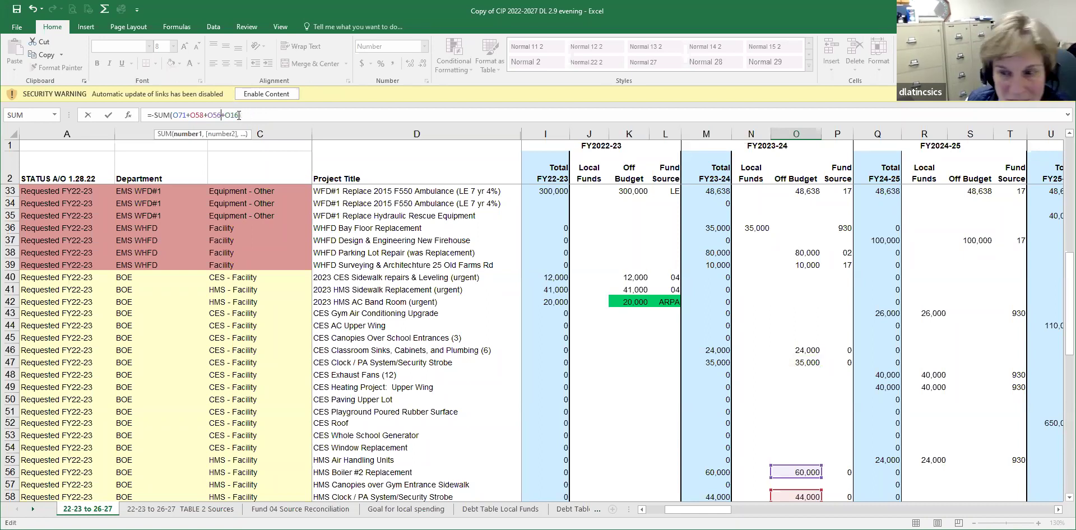
# Step: Remove the O56 and O58 references from the O87 formula, leaving =-SUM(O71+O16)
pyautogui.press('Left')
pyautogui.press('Left')
pyautogui.press('Left')
pyautogui.press('Left')
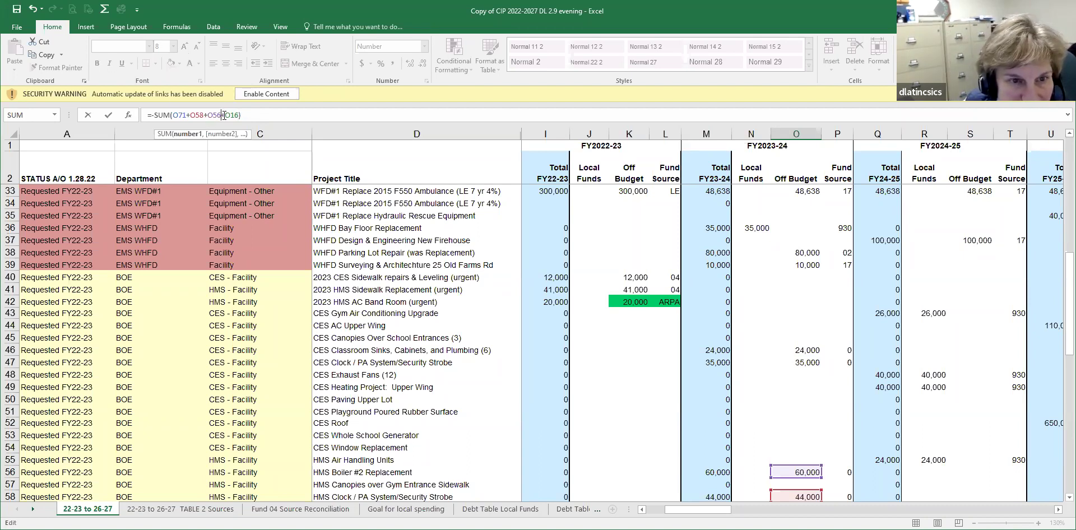
pyautogui.press('BackSpace')
pyautogui.press('BackSpace')
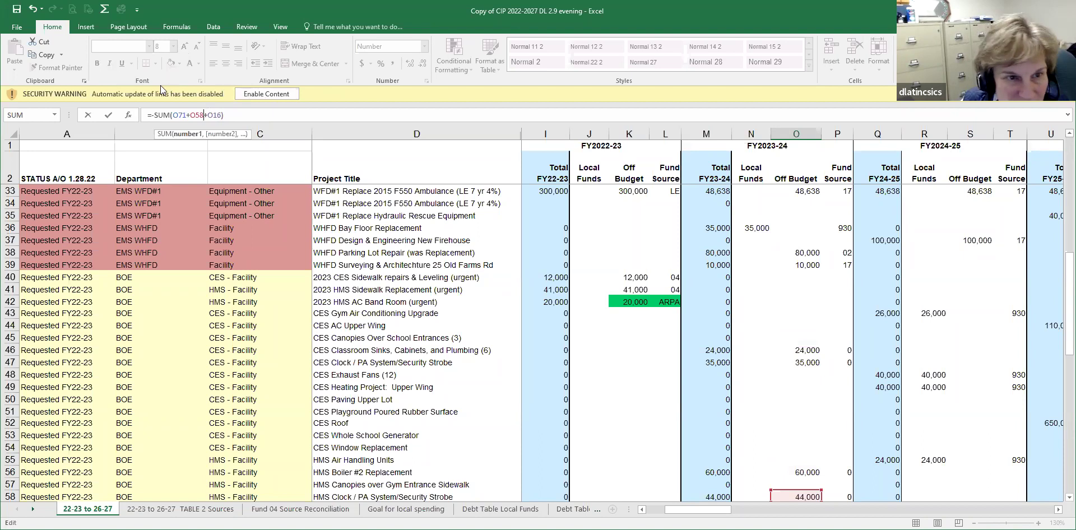
pyautogui.press('BackSpace')
pyautogui.press('BackSpace')
pyautogui.press('BackSpace')
pyautogui.press('BackSpace')
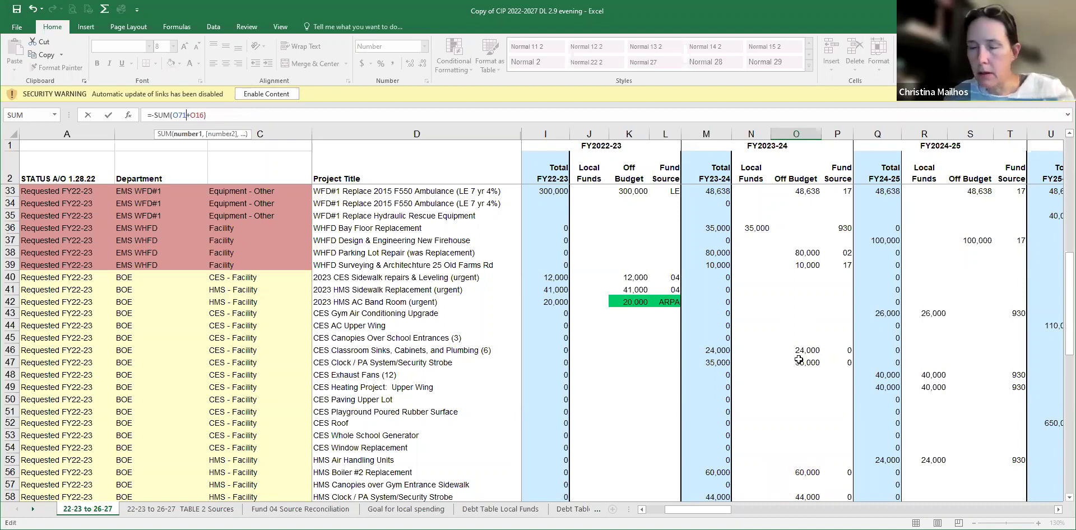
pyautogui.press('Return')
pyautogui.press('Up')
pyautogui.press('Left')
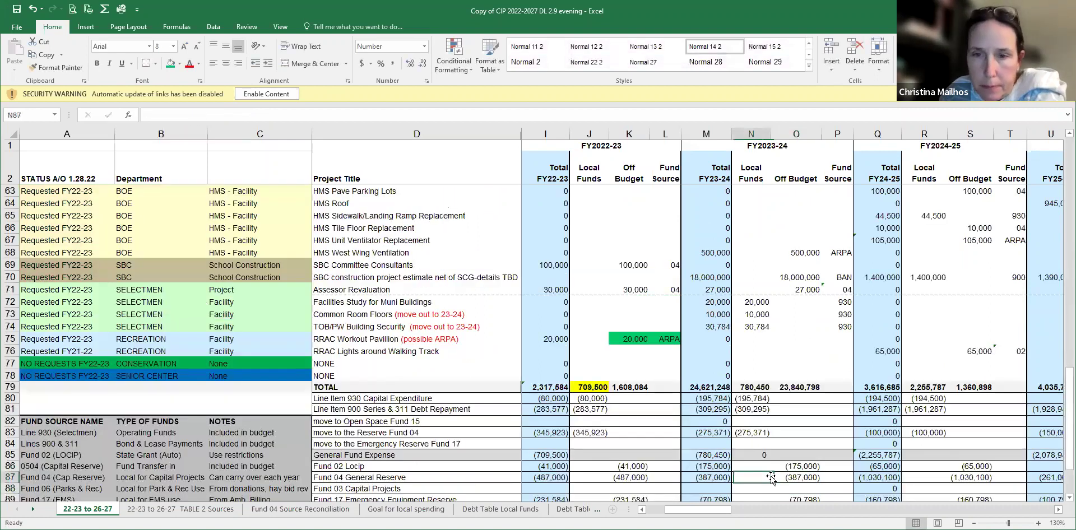
# Step: Trace which FY2023-24 off-budget project cells feed the Fund 04 General Reserve formula in O87
pyautogui.doubleClick(799, 477)
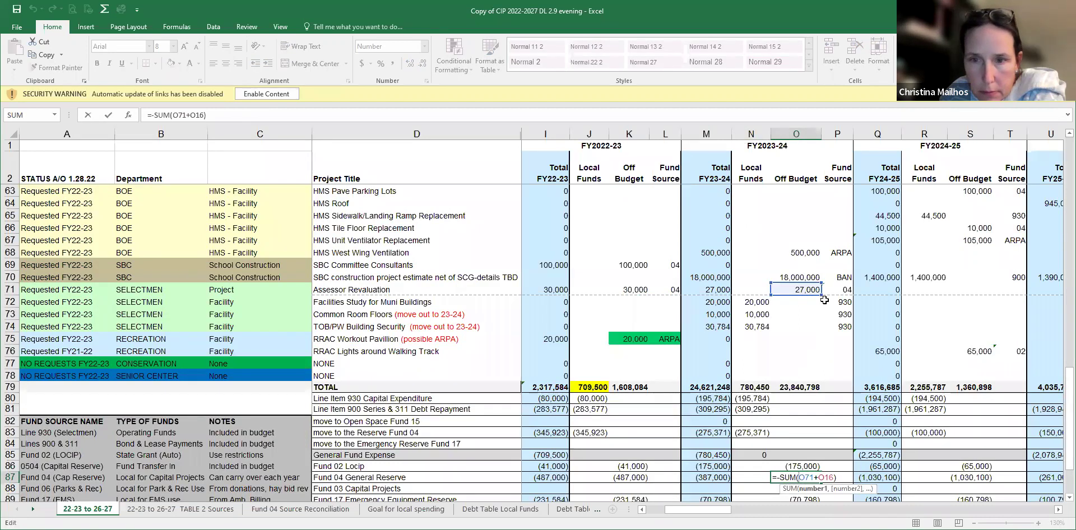
pyautogui.scroll(7, 817, 366)
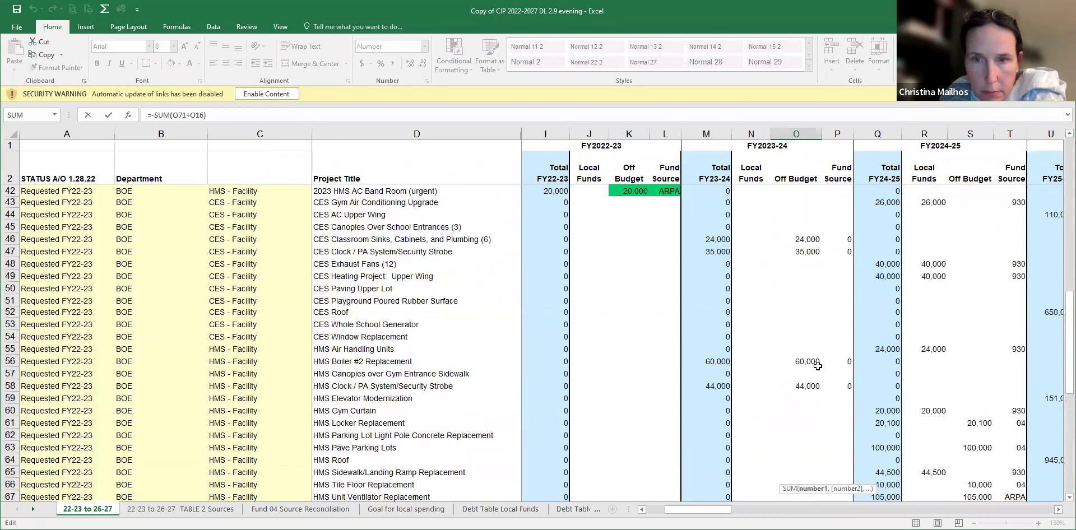
pyautogui.scroll(6, 817, 365)
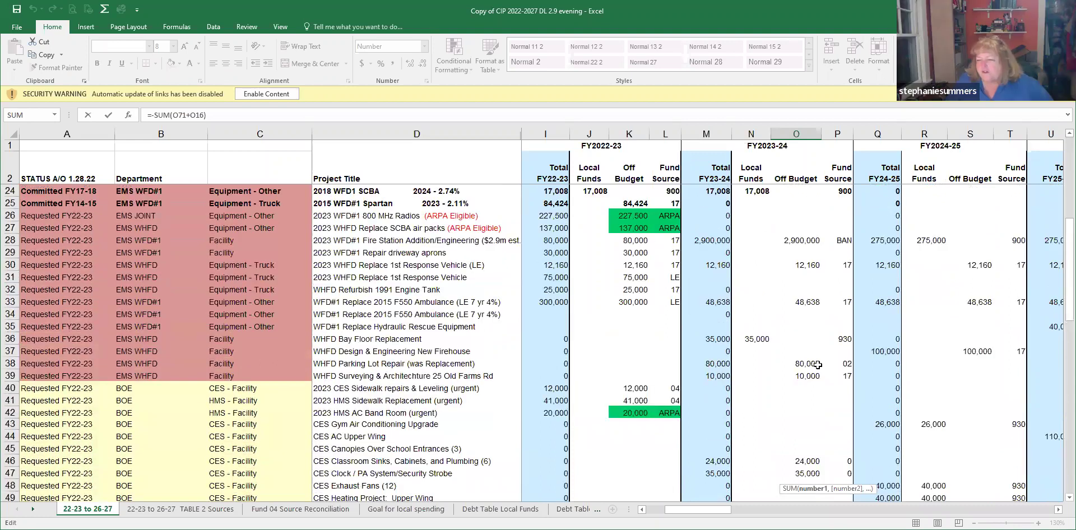
pyautogui.scroll(3, 817, 365)
pyautogui.scroll(2, 817, 365)
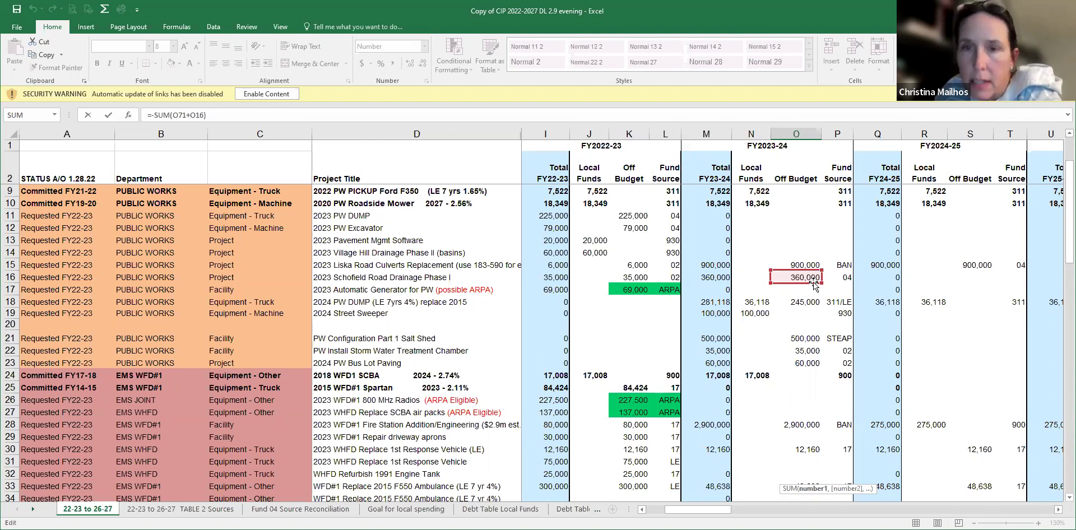
pyautogui.click(10, 252)
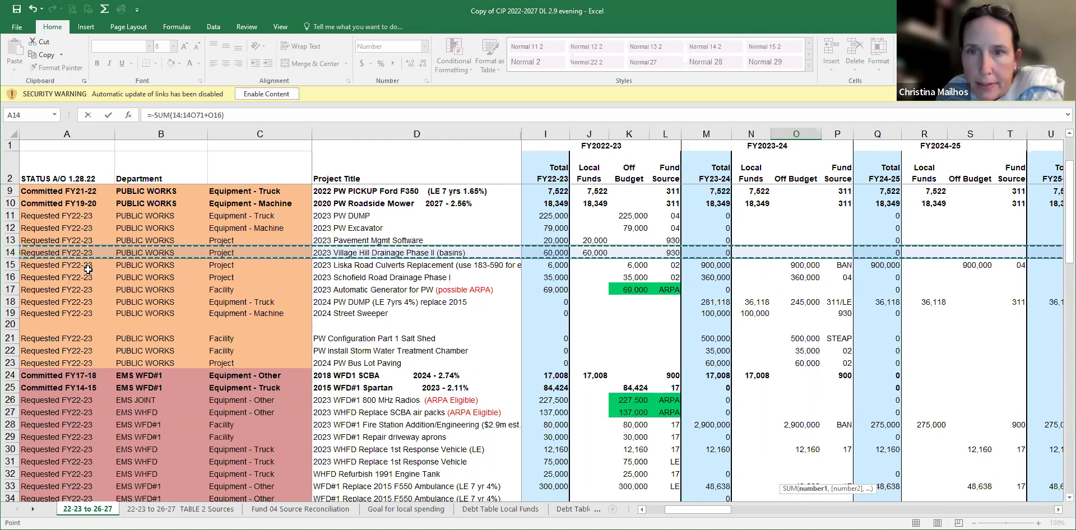
pyautogui.press('Escape')
# Step: Review the FY2023-24 project amounts and fund sources from the funding totals up to the Public Works projects
pyautogui.scroll(9, 478, 300)
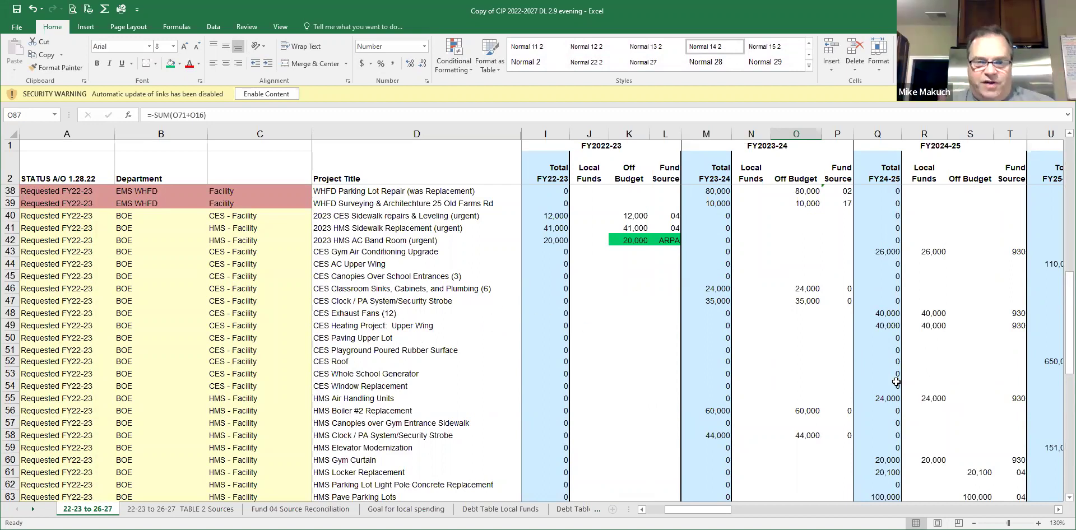
pyautogui.scroll(-9, 784, 429)
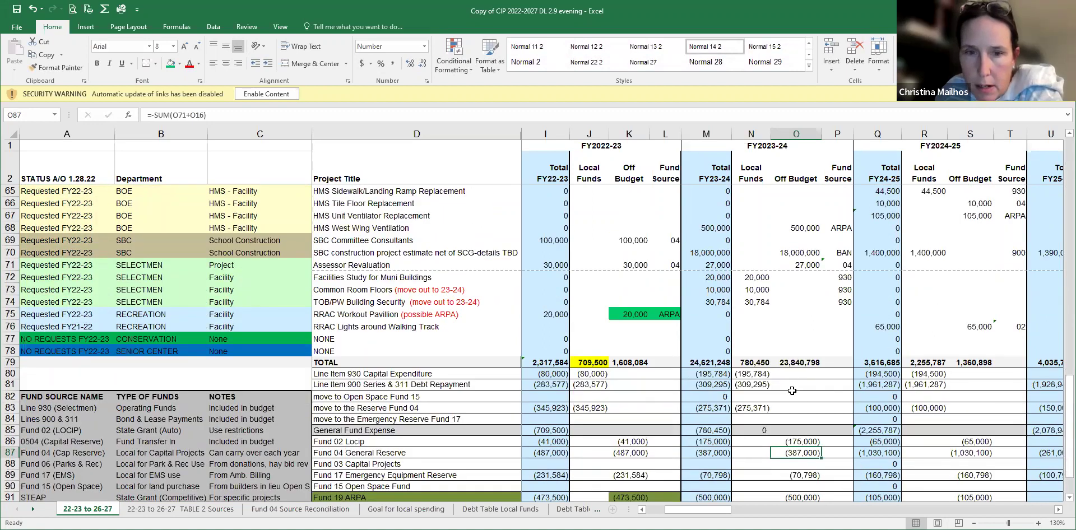
pyautogui.scroll(1, 792, 390)
pyautogui.scroll(1, 792, 392)
pyautogui.scroll(7, 791, 393)
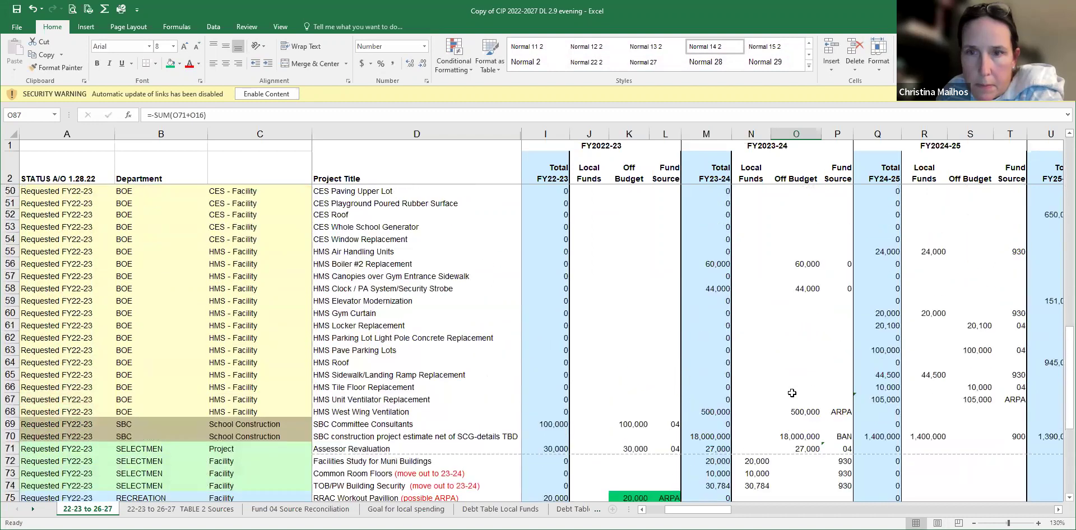
pyautogui.scroll(4, 792, 393)
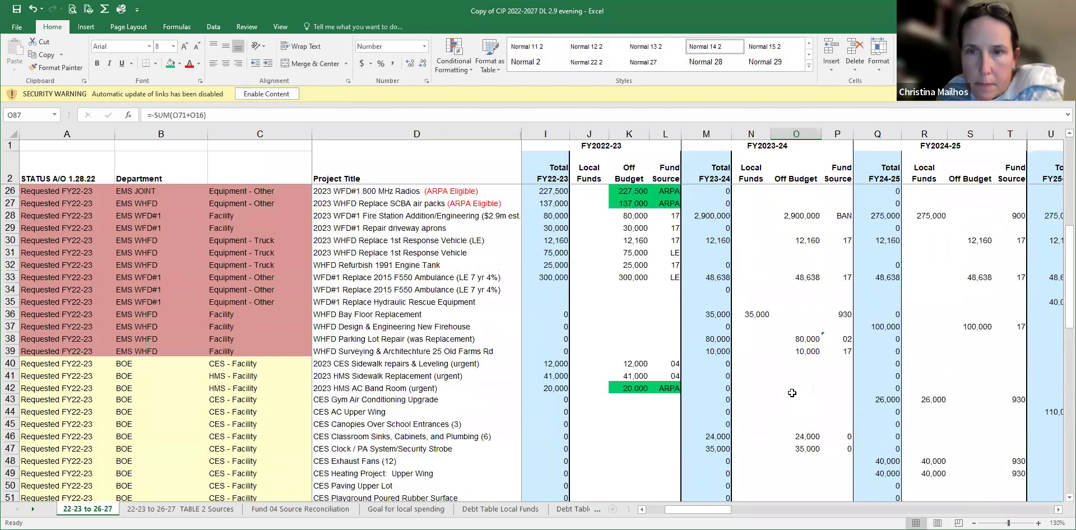
pyautogui.scroll(2, 792, 393)
pyautogui.scroll(2, 791, 393)
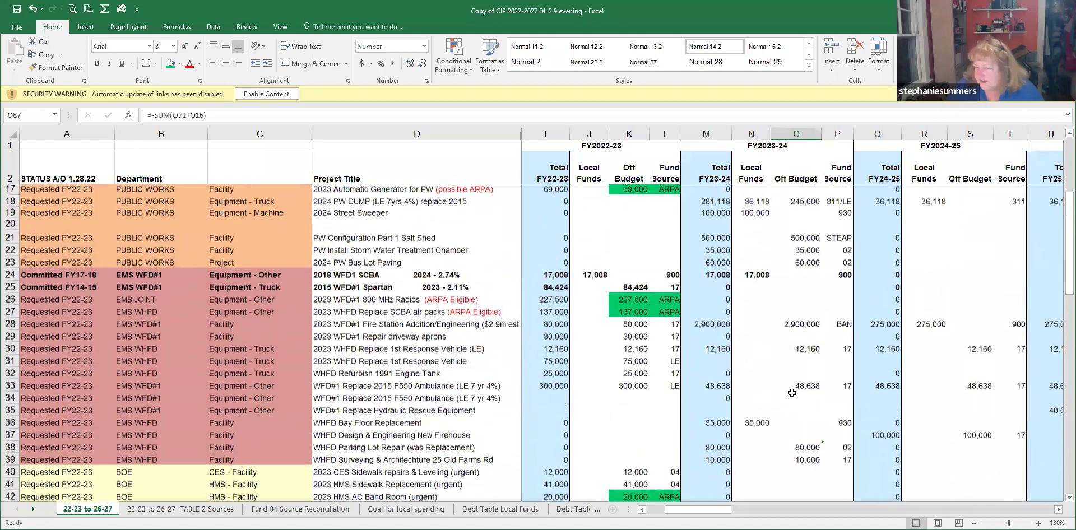
pyautogui.scroll(1, 792, 393)
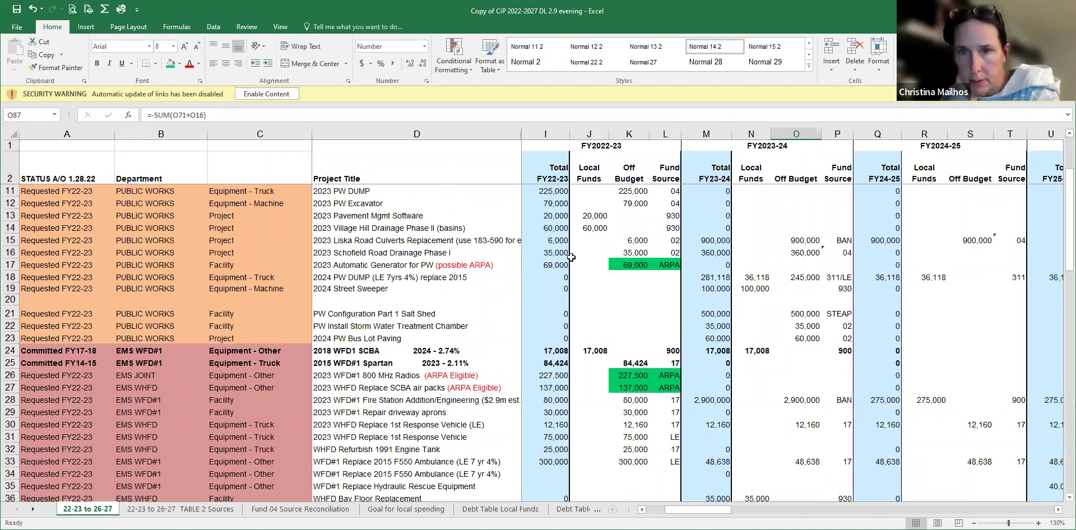
# Step: Highlight the Liska Road Culverts and Village Hill Drainage rows in turn to examine their yearly funding and five-year totals
pyautogui.click(9, 240)
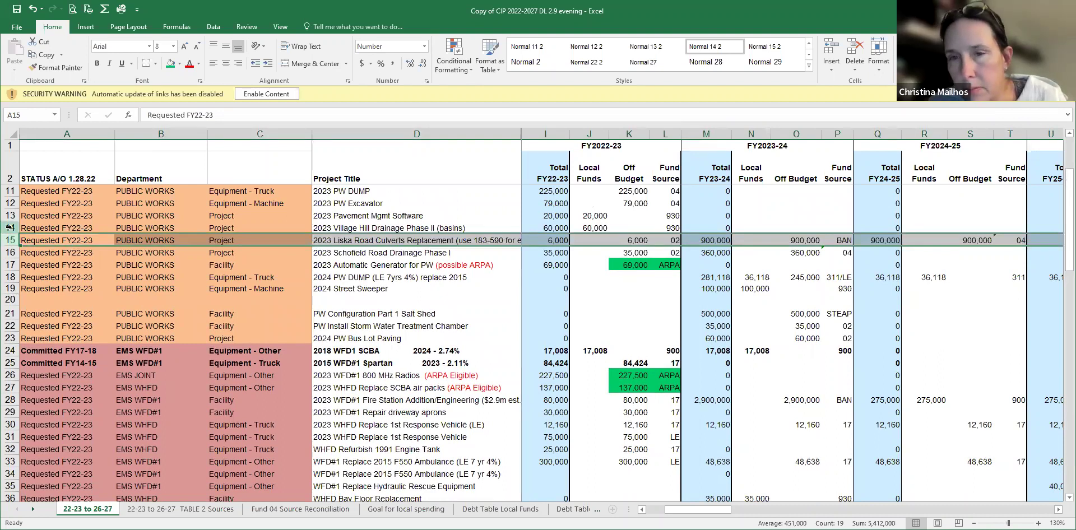
pyautogui.click(10, 228)
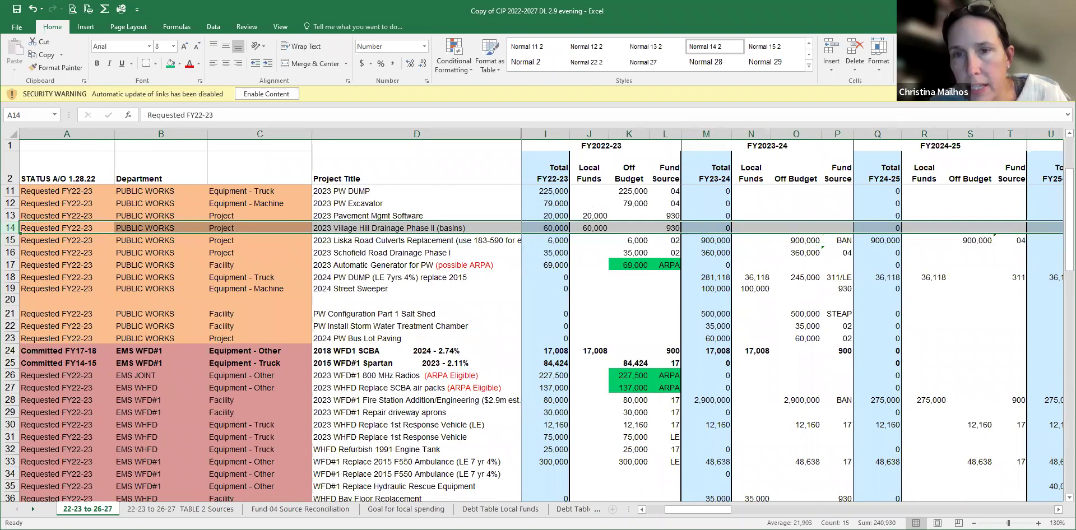
pyautogui.moveTo(727, 513)
pyautogui.mouseDown()
pyautogui.moveTo(783, 513)
pyautogui.moveTo(708, 513)
pyautogui.mouseUp()
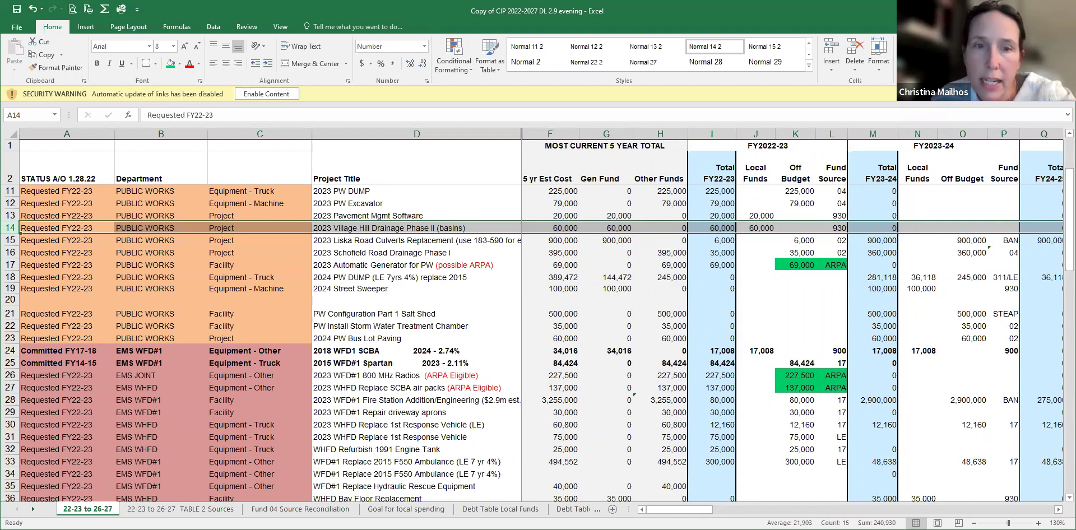
pyautogui.click(10, 240)
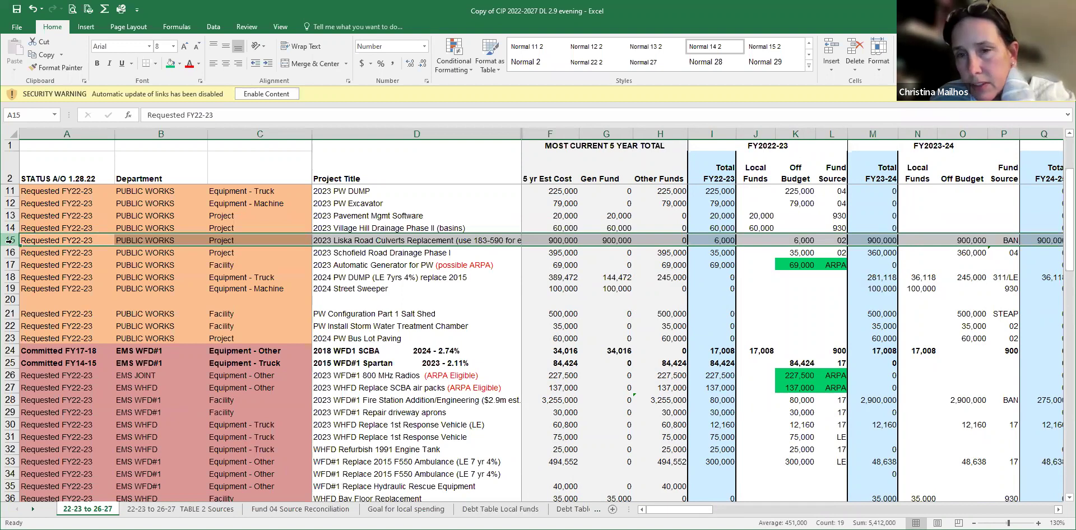
# Step: Change the FY2023-24 fund source of 2023 Schofield Road Drainage Phase I to BAN
pyautogui.moveTo(707, 514); pyautogui.dragTo(717, 514)
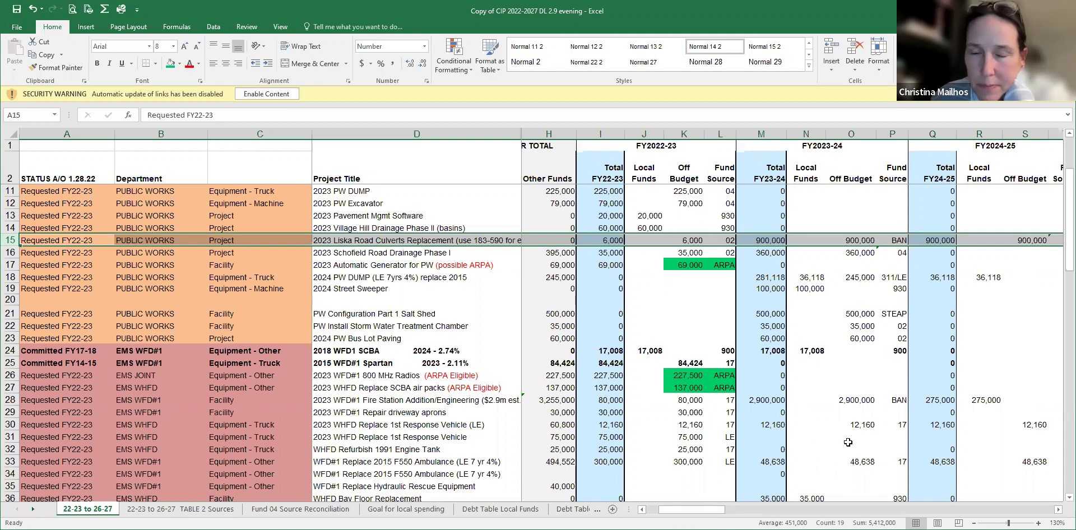
pyautogui.scroll(-9, 848, 442)
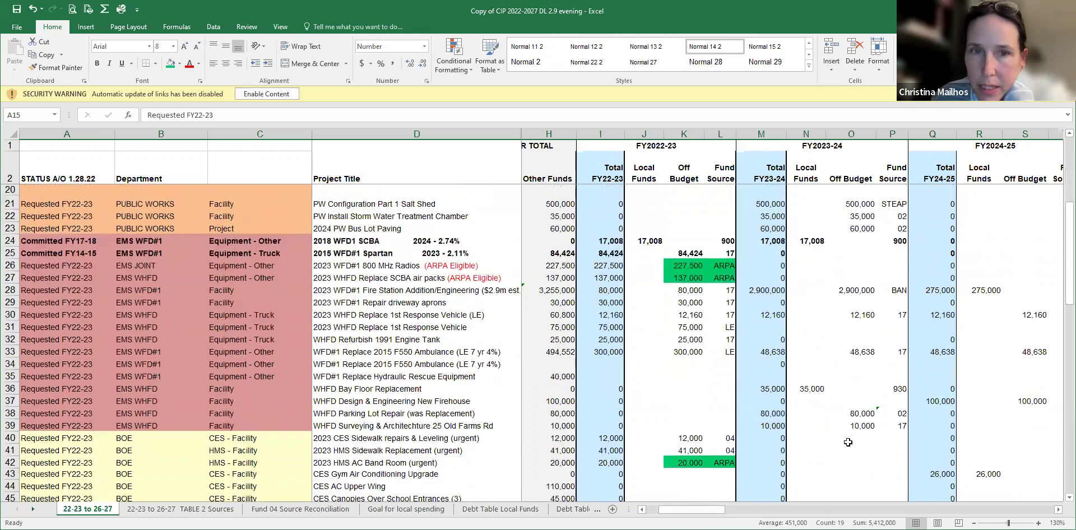
pyautogui.scroll(-7, 848, 442)
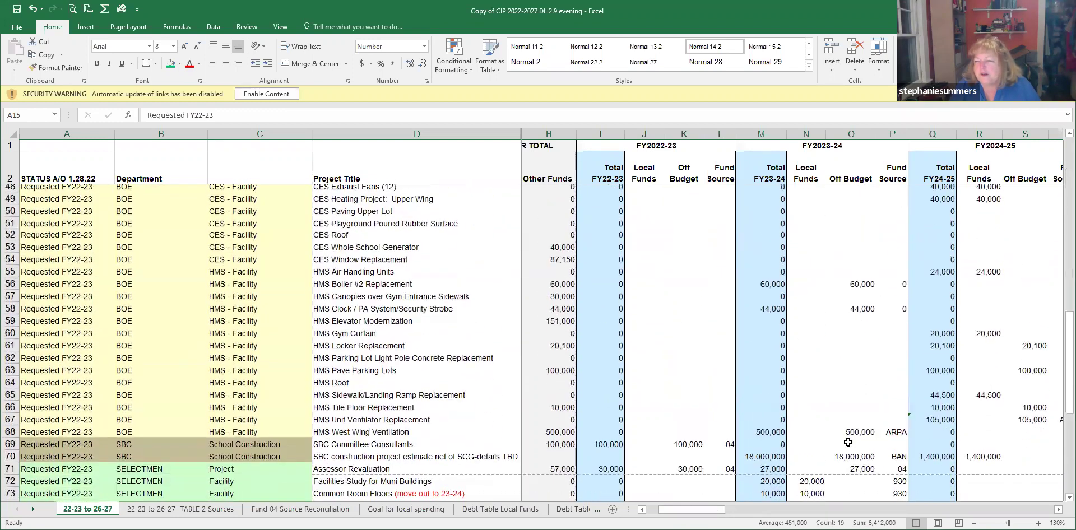
pyautogui.scroll(-1, 848, 442)
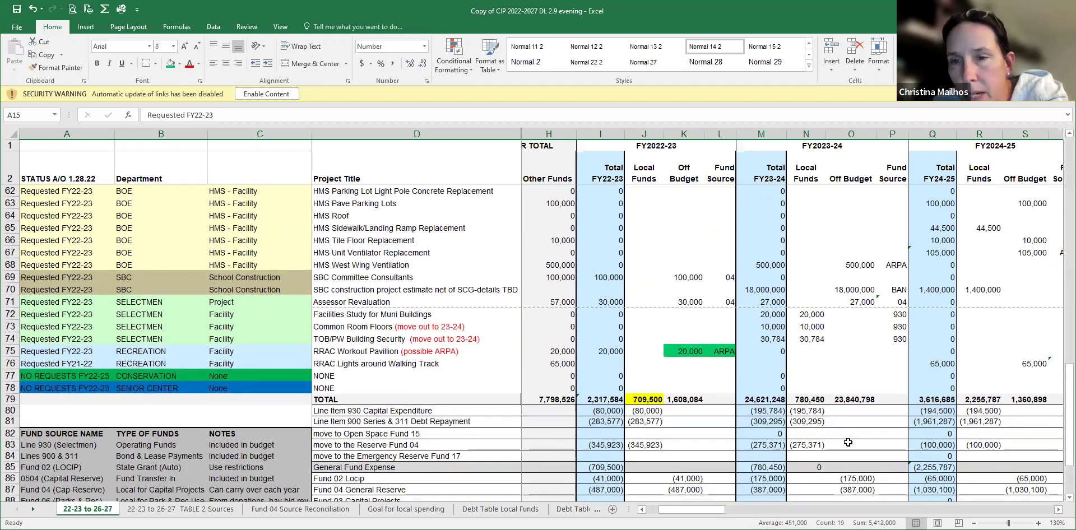
pyautogui.scroll(14, 848, 442)
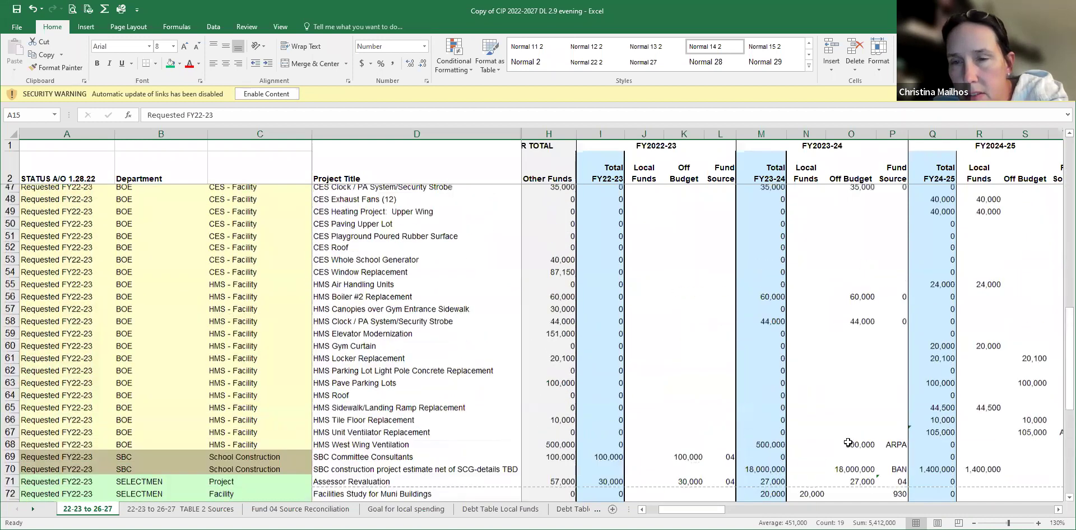
pyautogui.scroll(3, 848, 442)
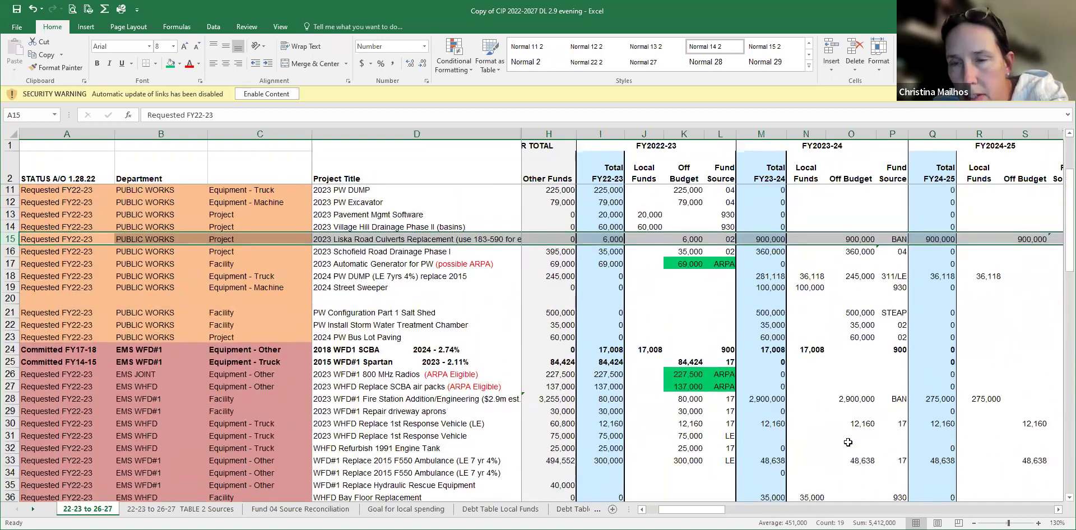
pyautogui.click(845, 240)
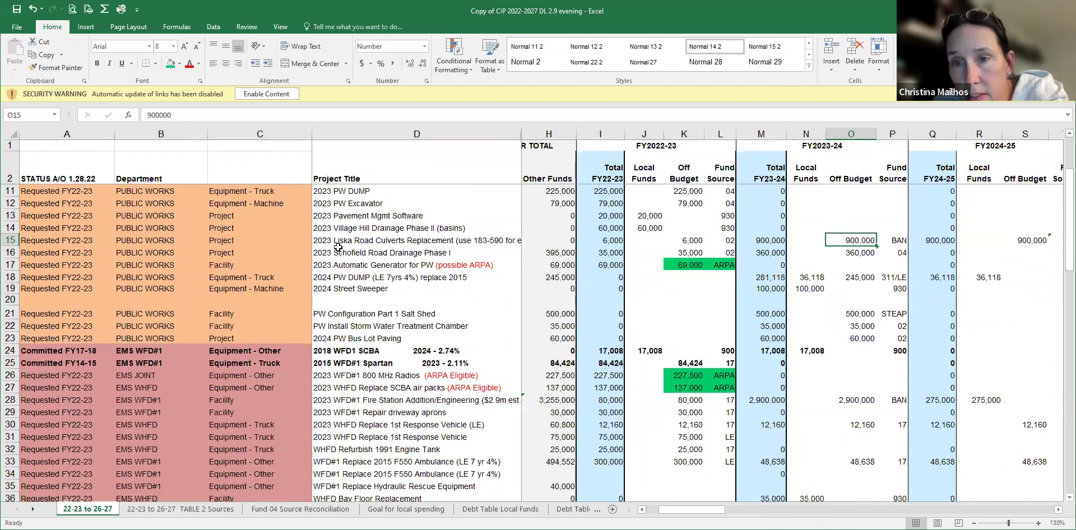
pyautogui.click(884, 258)
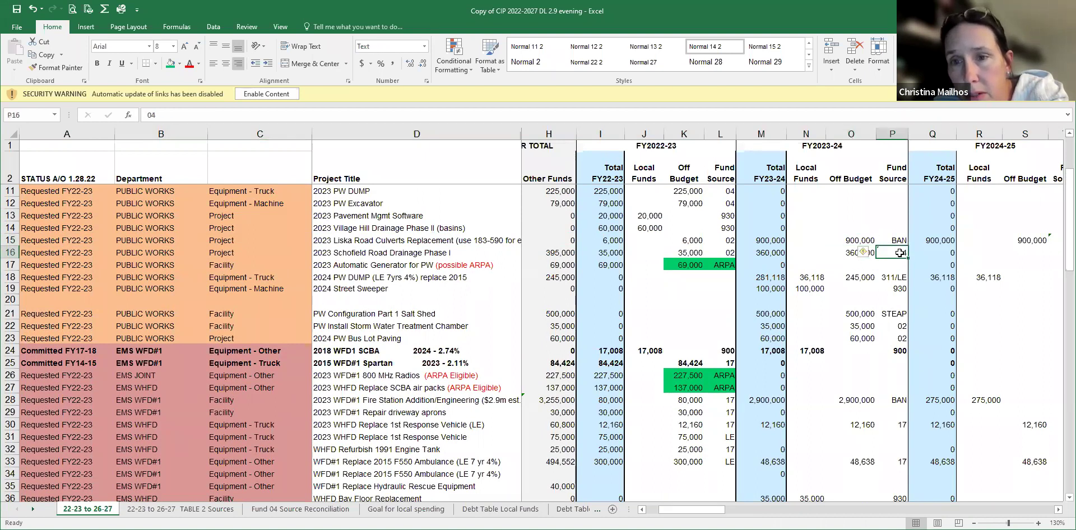
pyautogui.write('BAN')
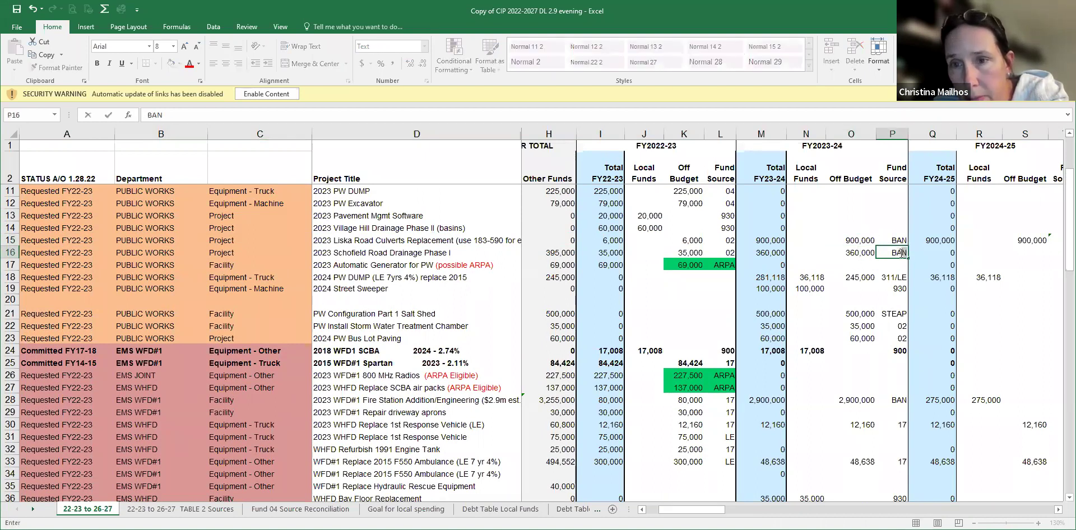
pyautogui.click(857, 252)
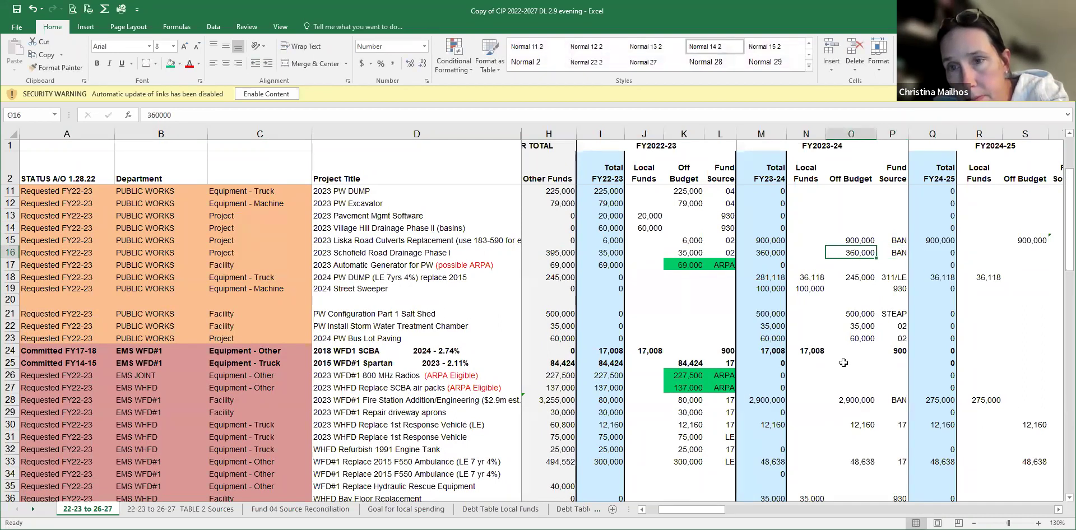
# Step: Remove the O16 reference from the FY2023-24 Fund 04 General Reserve formula in O87, leaving =-SUM(O71)
pyautogui.scroll(-3, 862, 401)
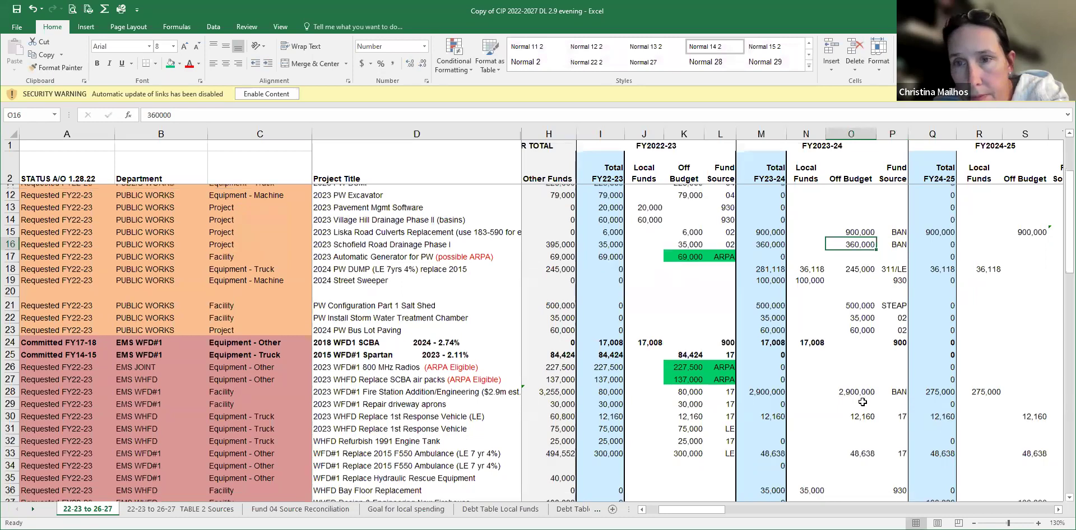
pyautogui.scroll(-15, 863, 402)
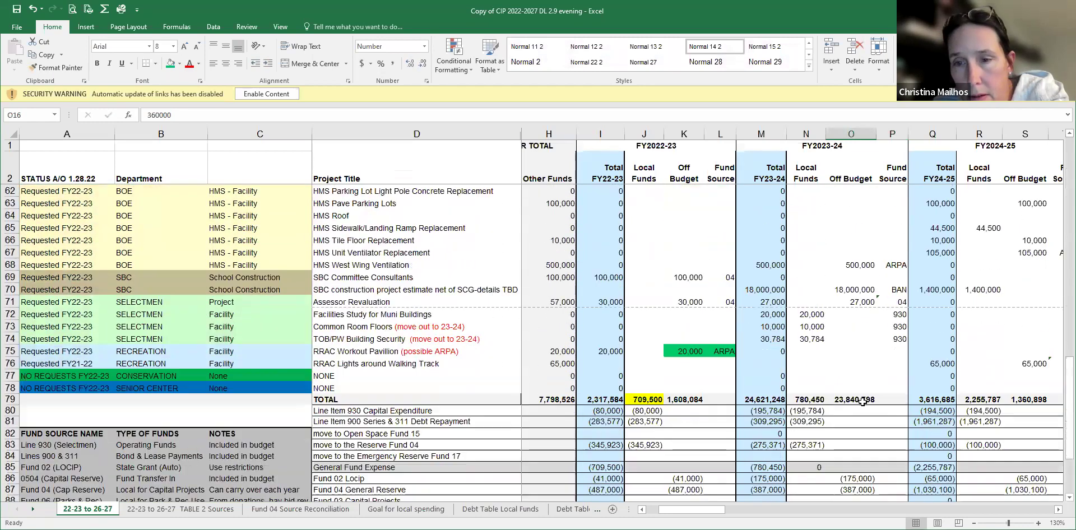
pyautogui.scroll(-1, 863, 401)
pyautogui.doubleClick(853, 416)
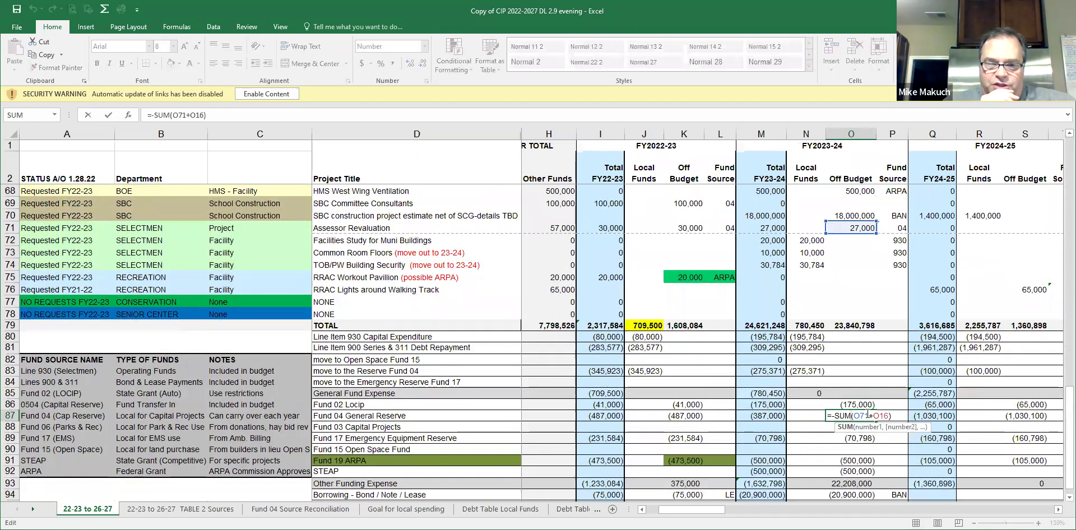
pyautogui.click(869, 415)
pyautogui.press('Delete')
pyautogui.press('Delete')
pyautogui.press('Delete')
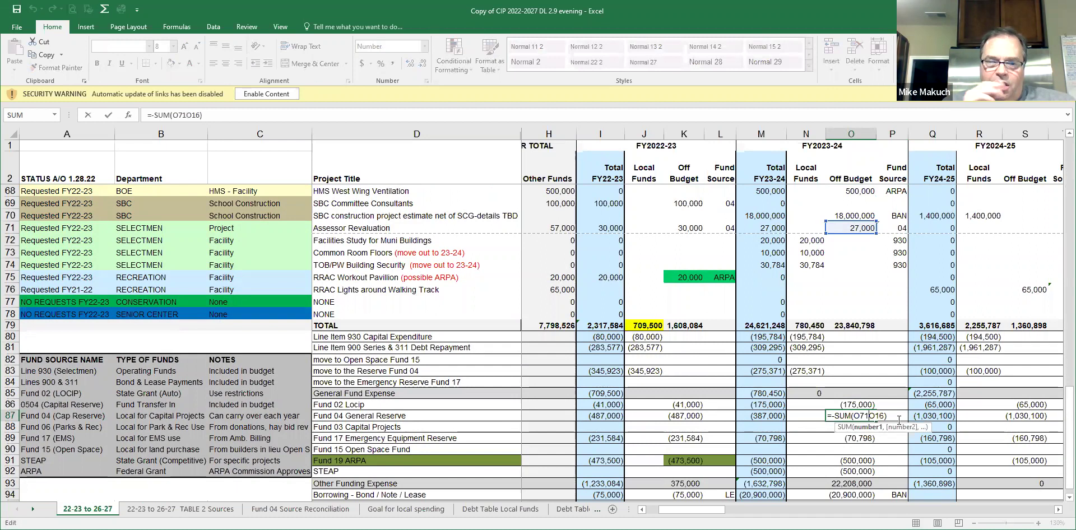
pyautogui.press('Delete')
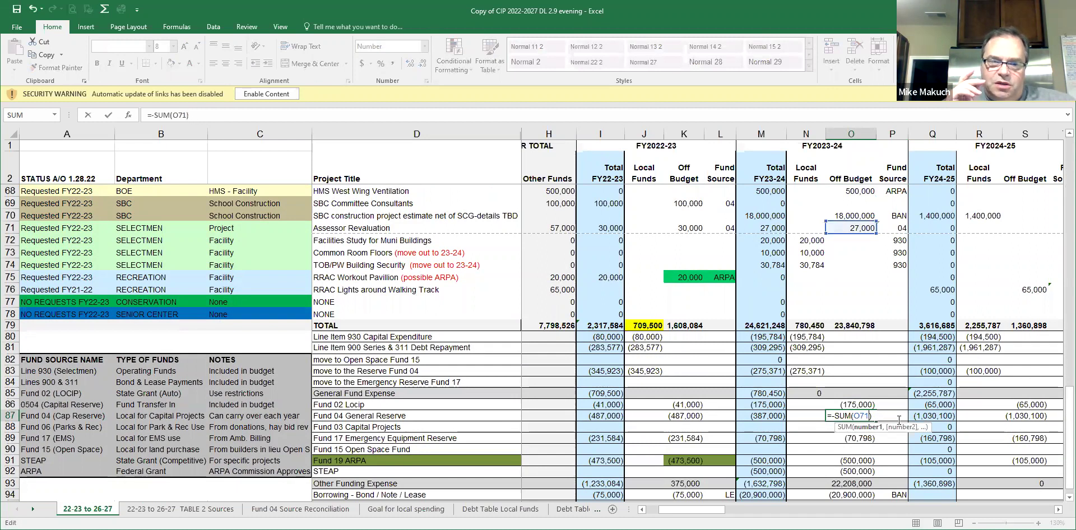
pyautogui.press('Return')
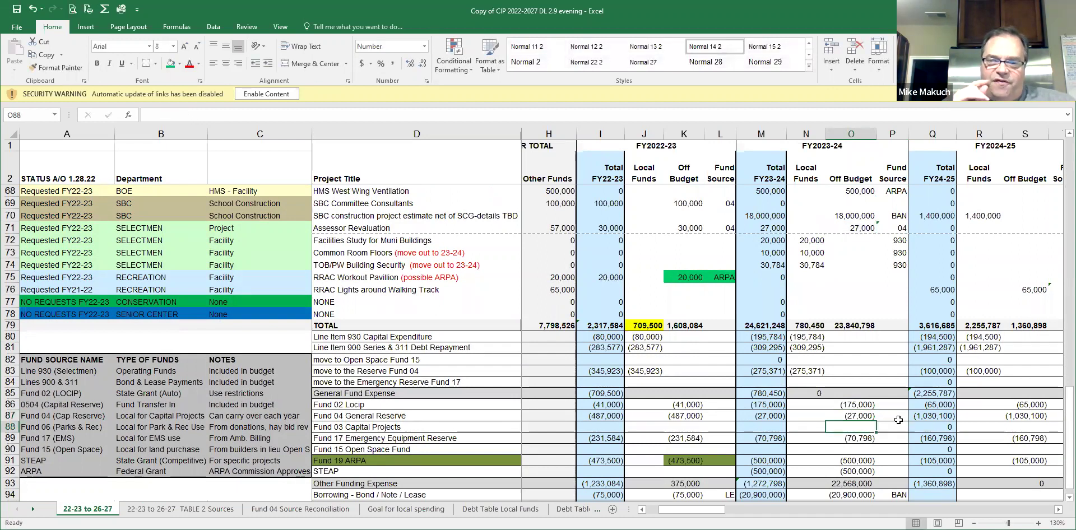
pyautogui.click(842, 415)
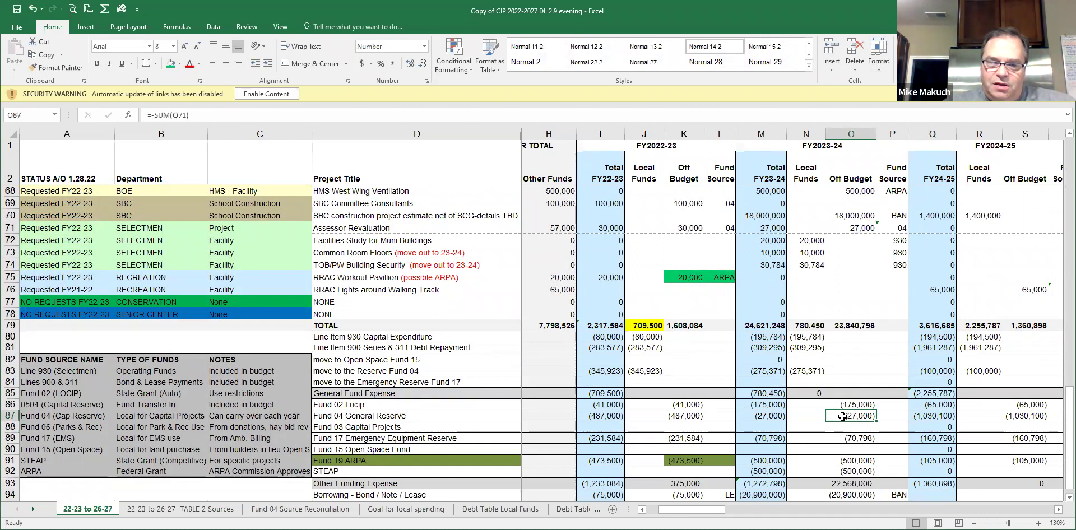
# Step: Review the five-year budget projections on the TABLE 2 Sources sheet, including the Fund 04 General Reserve balances
pyautogui.click(157, 509)
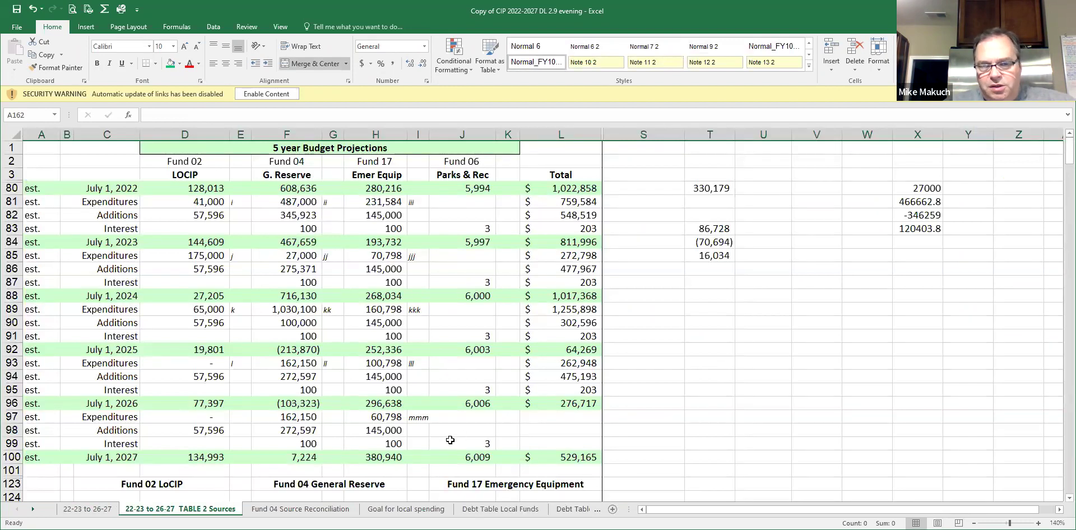
pyautogui.scroll(-5, 450, 440)
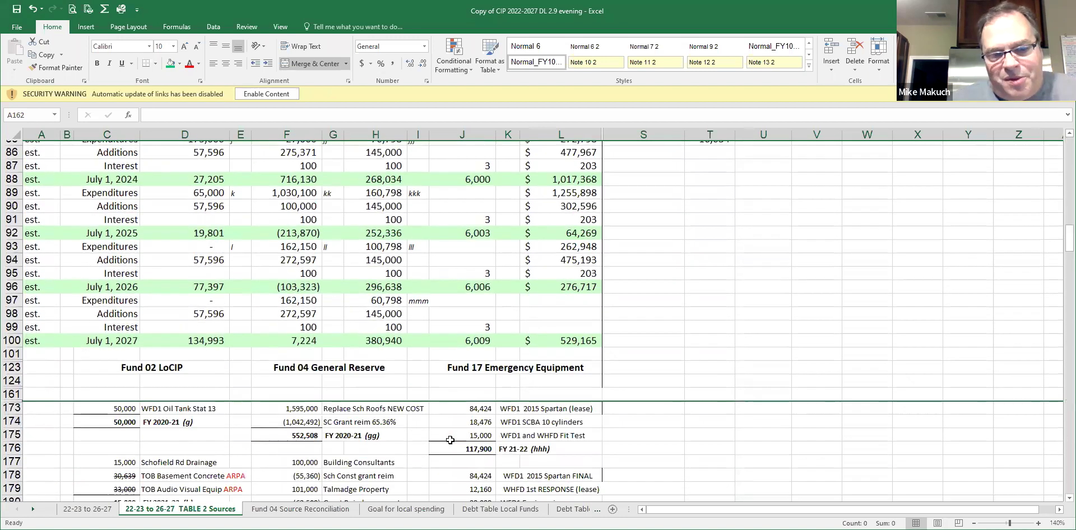
pyautogui.scroll(2, 450, 439)
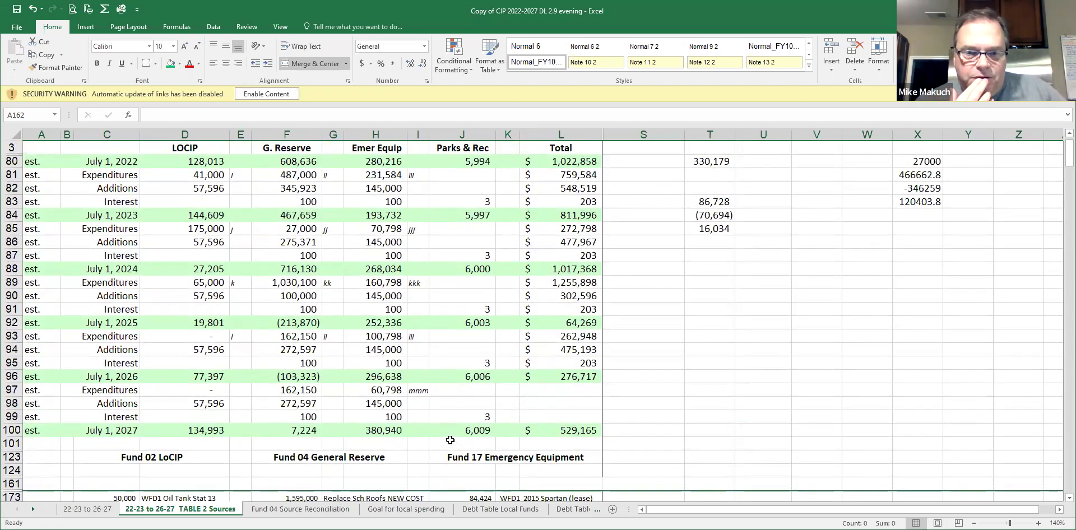
pyautogui.scroll(-1, 450, 440)
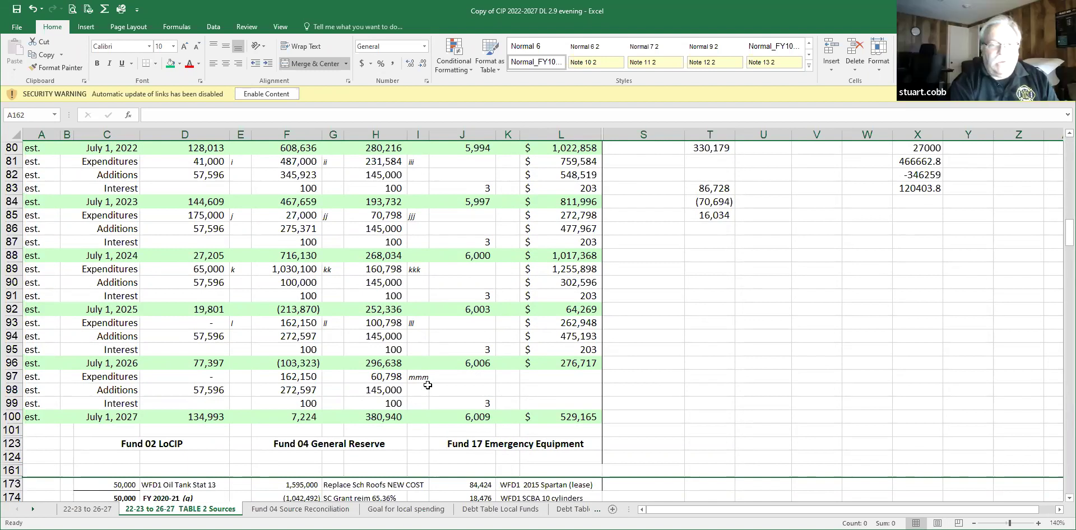
pyautogui.scroll(1, 439, 374)
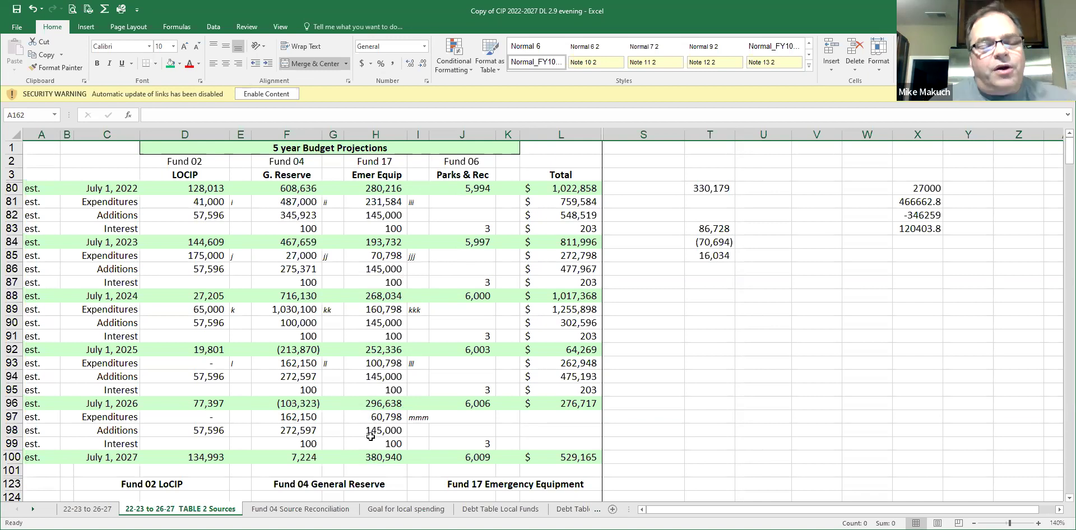
# Step: On the 22-23 to 26-27 sheet, extend the FY2023-24 BAN borrowing formula in O94 to =-O70-O28-O16-O15, adding the Schofield and Liska Road projects
pyautogui.click(89, 509)
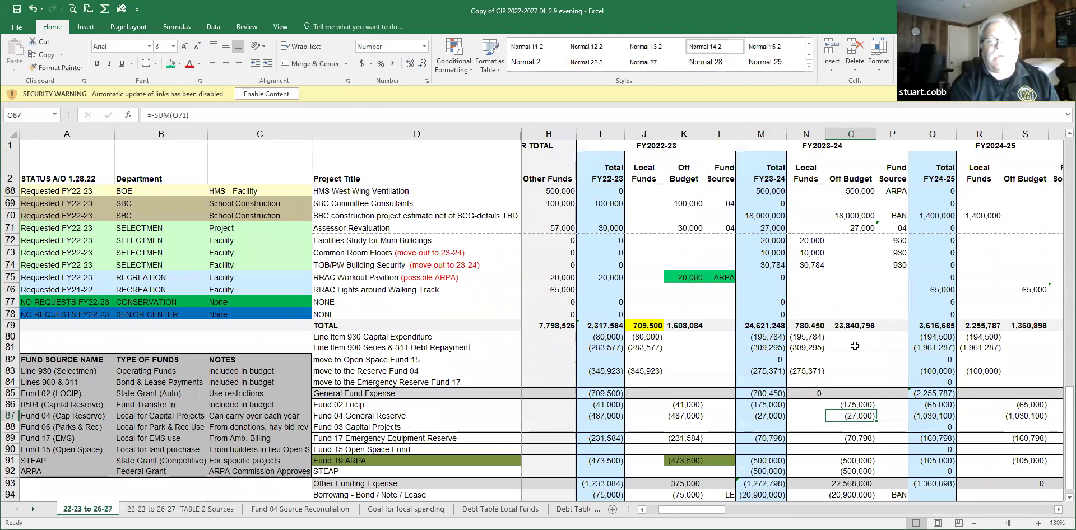
pyautogui.scroll(-3, 854, 346)
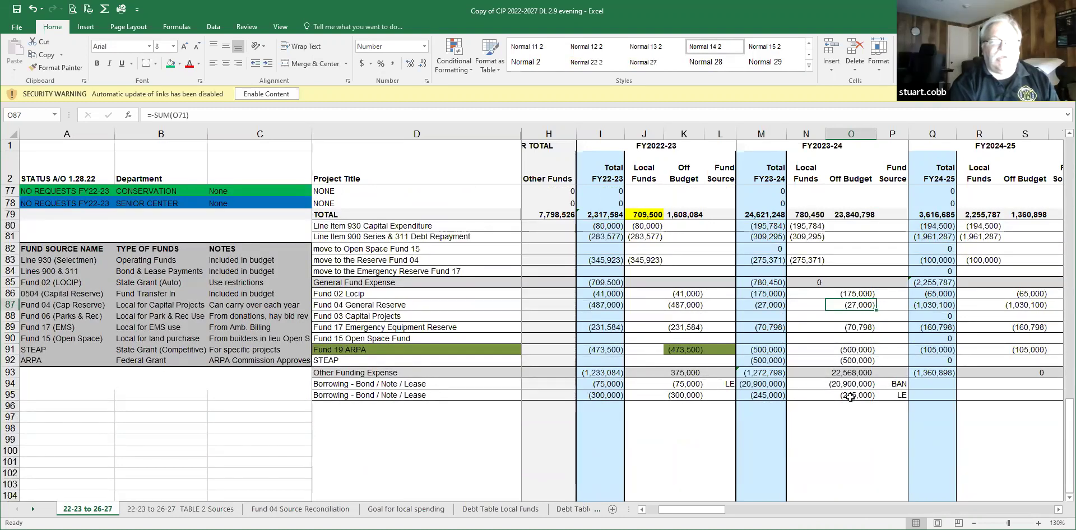
pyautogui.click(824, 387)
pyautogui.doubleClick(871, 384)
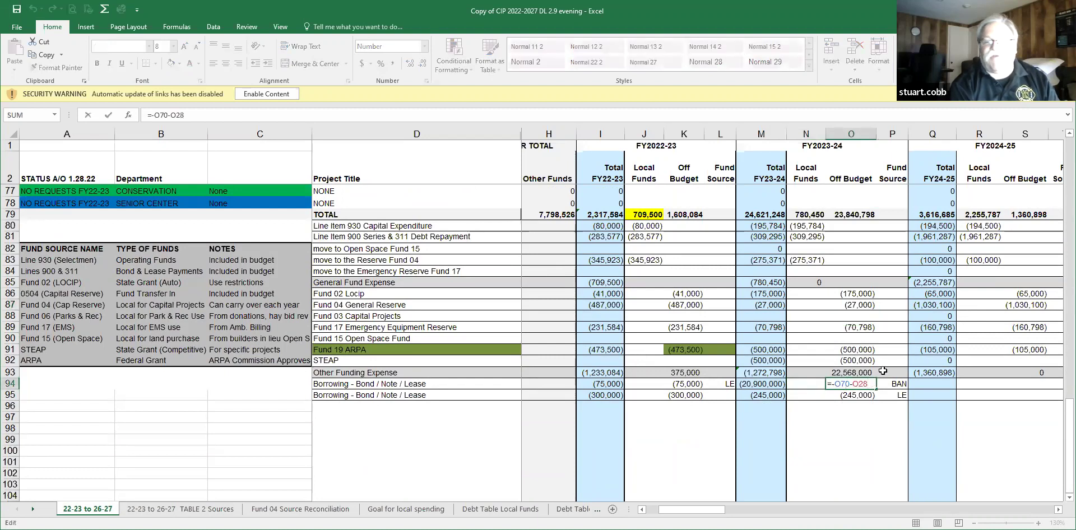
pyautogui.write('-')
pyautogui.scroll(5, 862, 350)
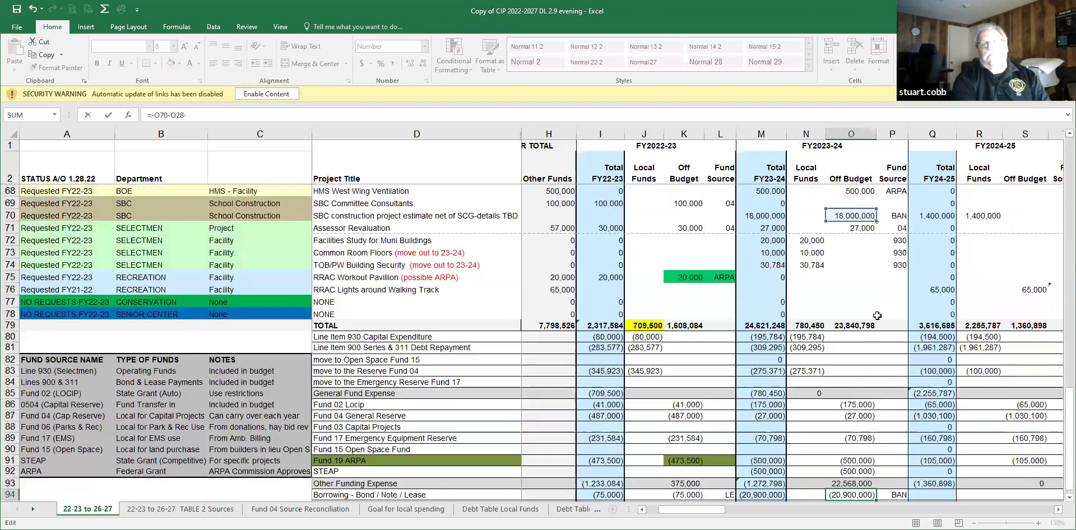
pyautogui.scroll(6, 862, 351)
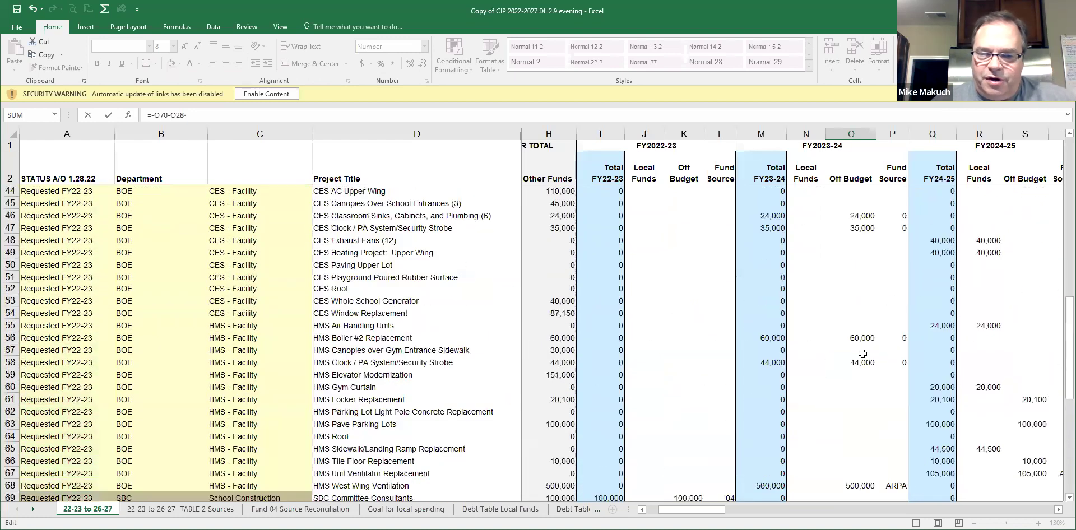
pyautogui.scroll(4, 862, 353)
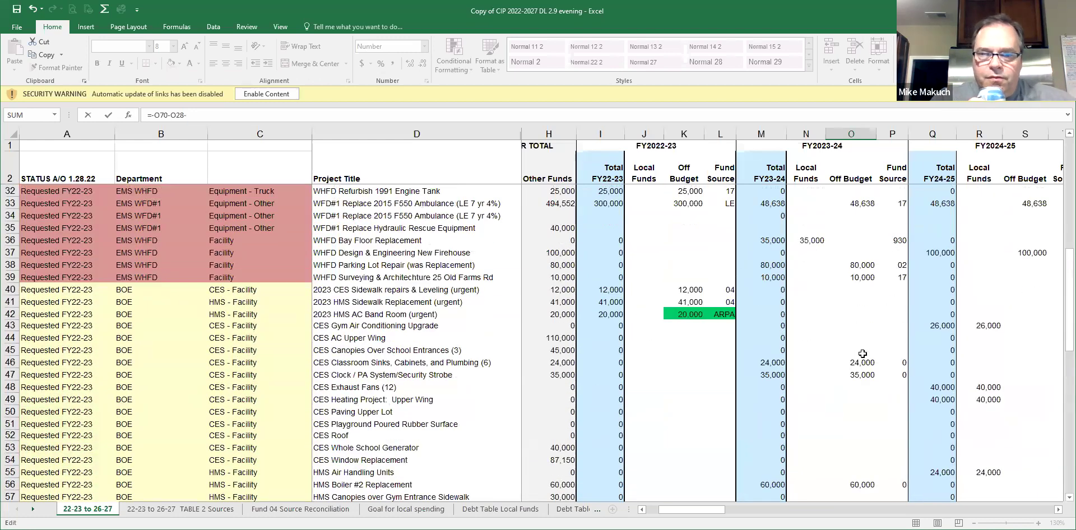
pyautogui.scroll(4, 862, 354)
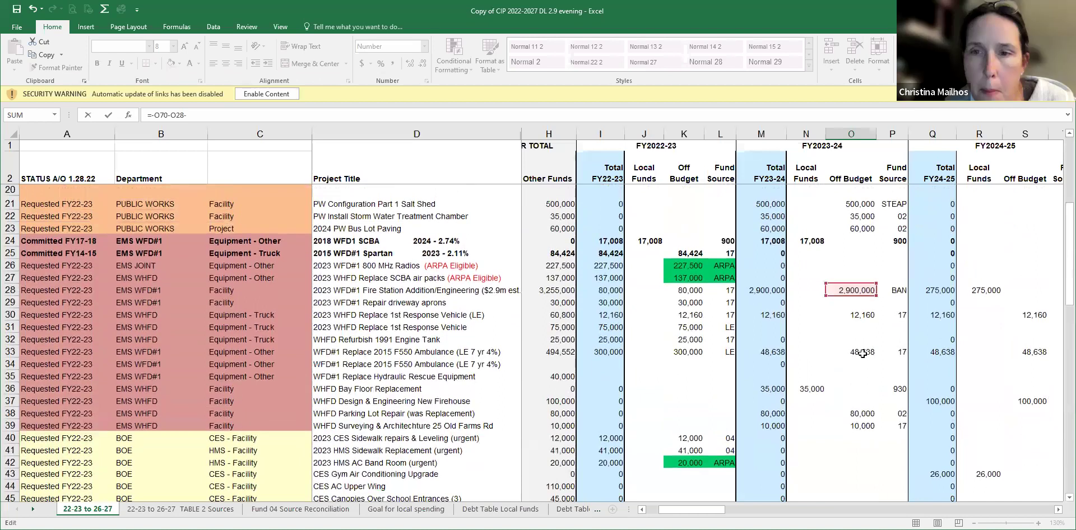
pyautogui.scroll(2, 863, 354)
pyautogui.scroll(1, 863, 354)
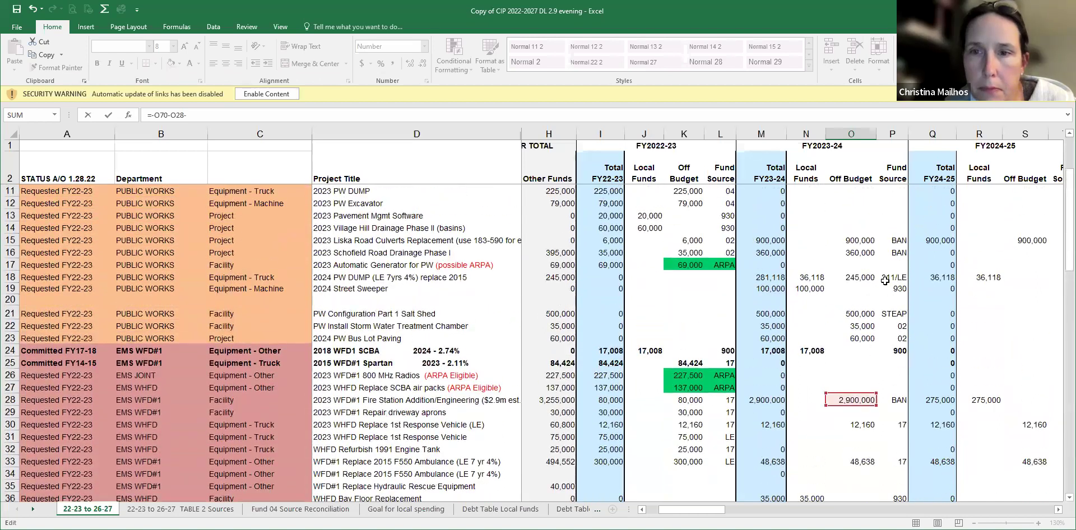
pyautogui.click(855, 252)
pyautogui.write('-')
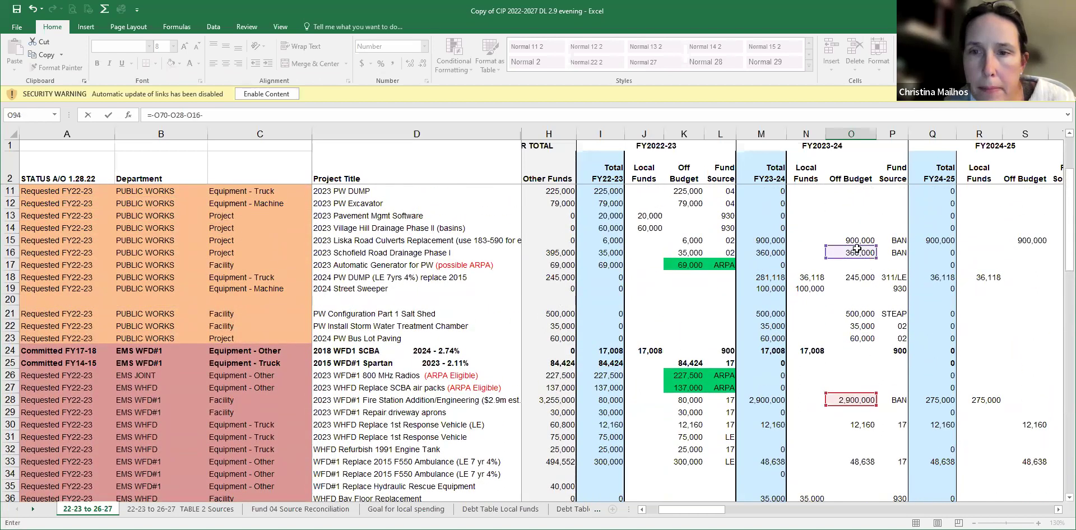
pyautogui.click(854, 240)
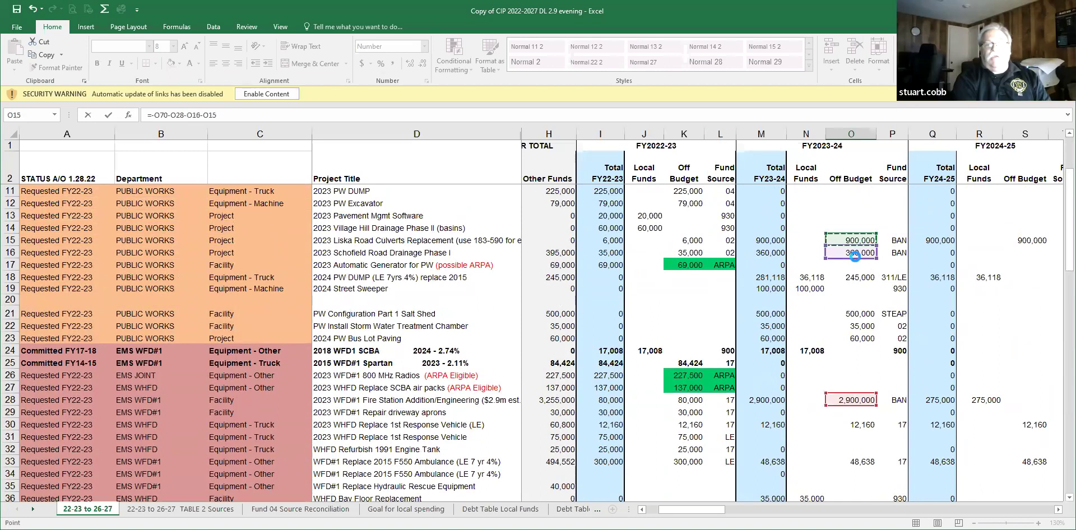
pyautogui.press('Escape')
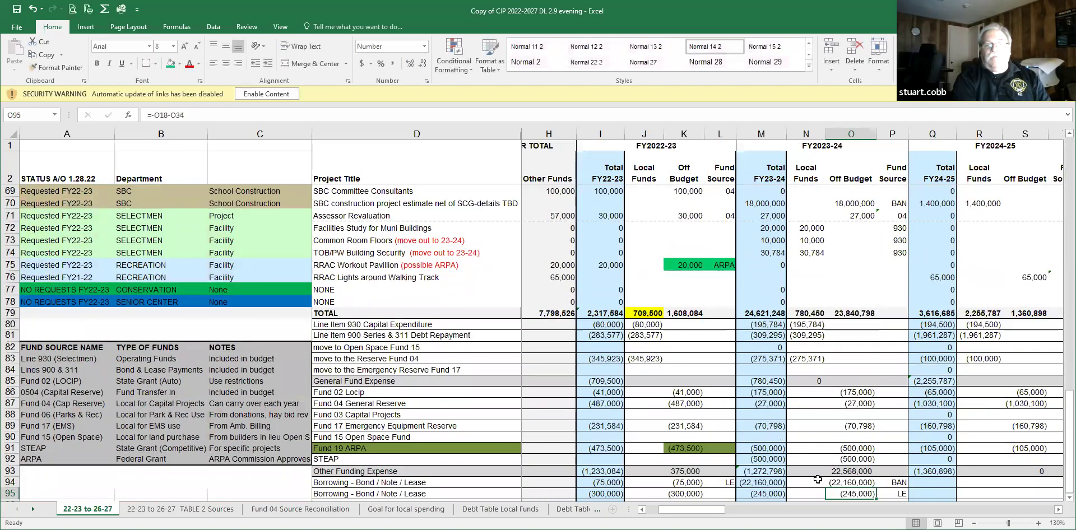
pyautogui.click(812, 482)
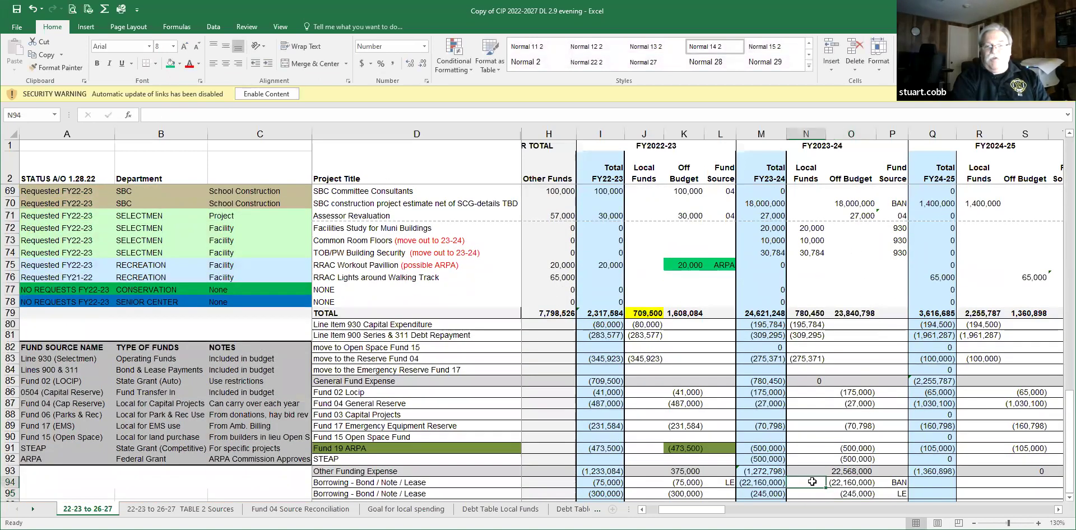
pyautogui.click(845, 484)
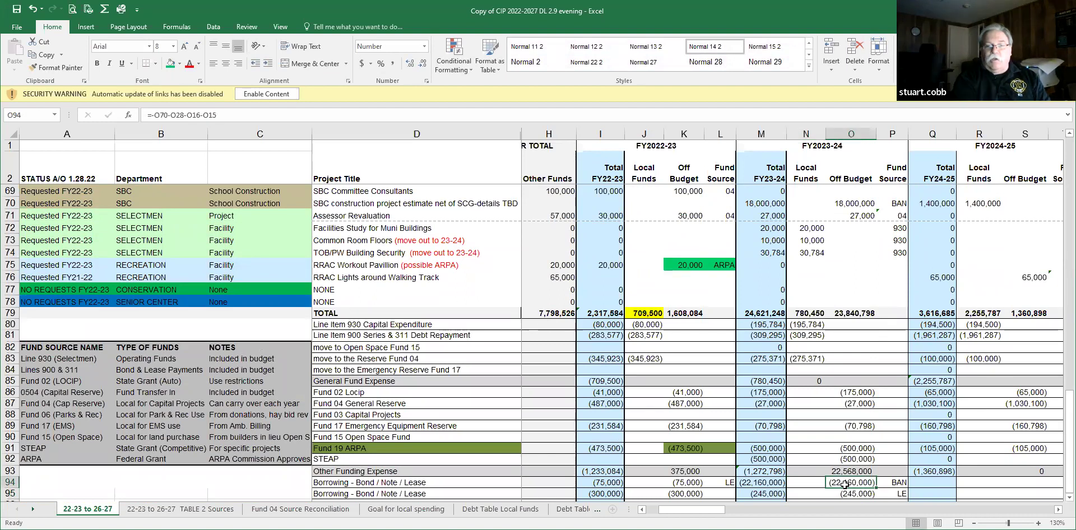
# Step: On the TABLE 2 Sources sheet, inspect the Fund 04 General Reserve formulas for the July 1, 2025 balance and the expenditures feeding it
pyautogui.click(165, 510)
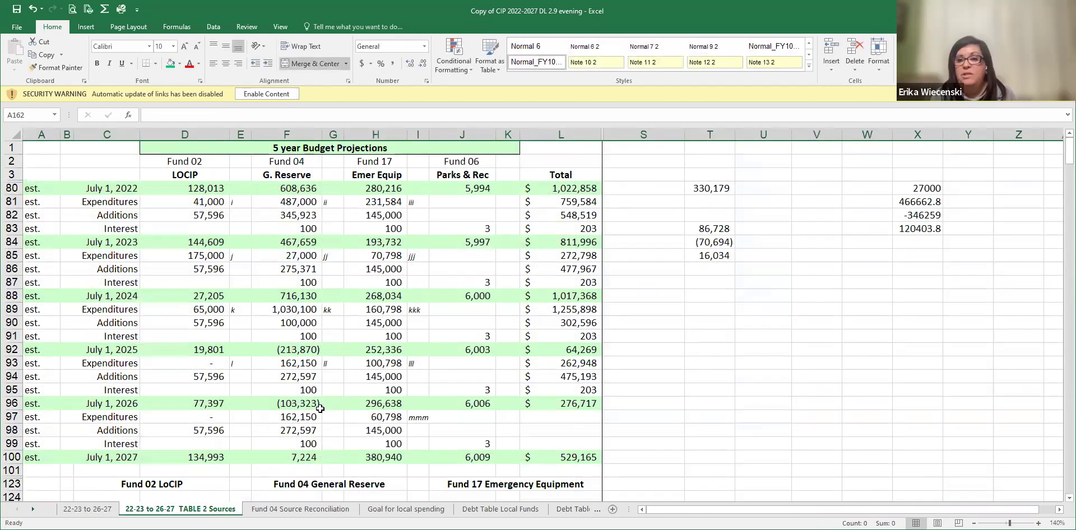
pyautogui.click(274, 350)
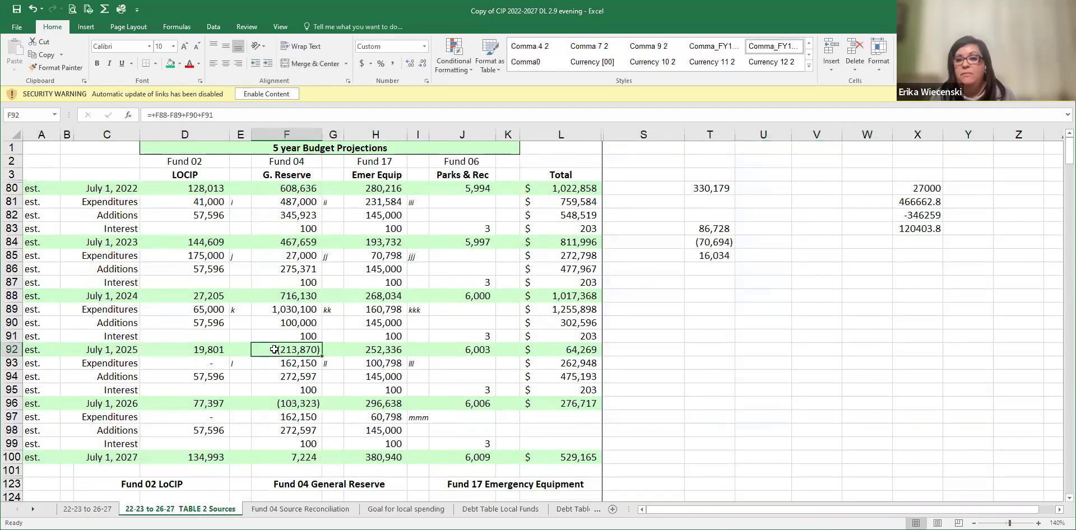
pyautogui.click(266, 310)
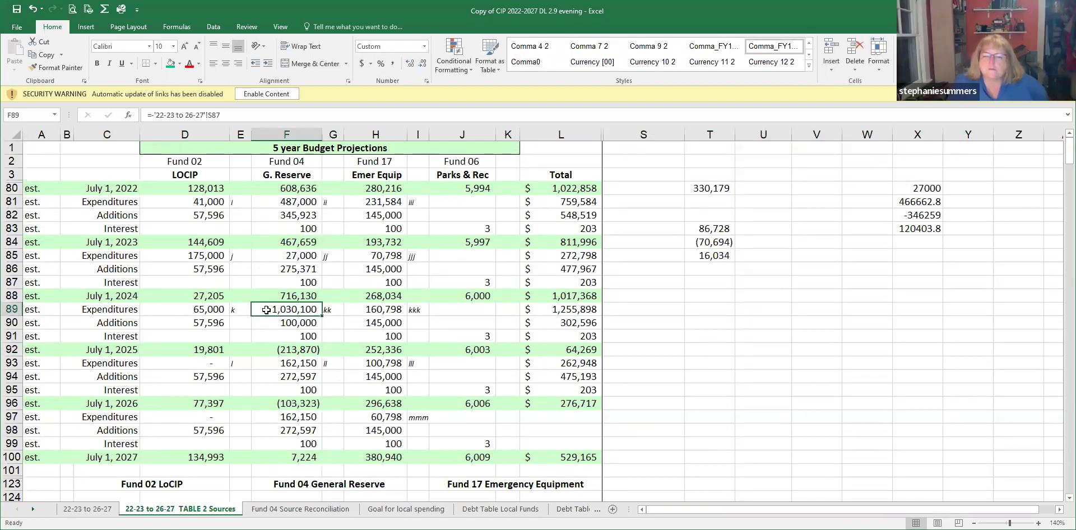
# Step: On the 22-23 to 26-27 sheet, check the FY2024-25 local funds formula for Line Item 900 Series & 311 Debt Repayment in R81
pyautogui.click(95, 511)
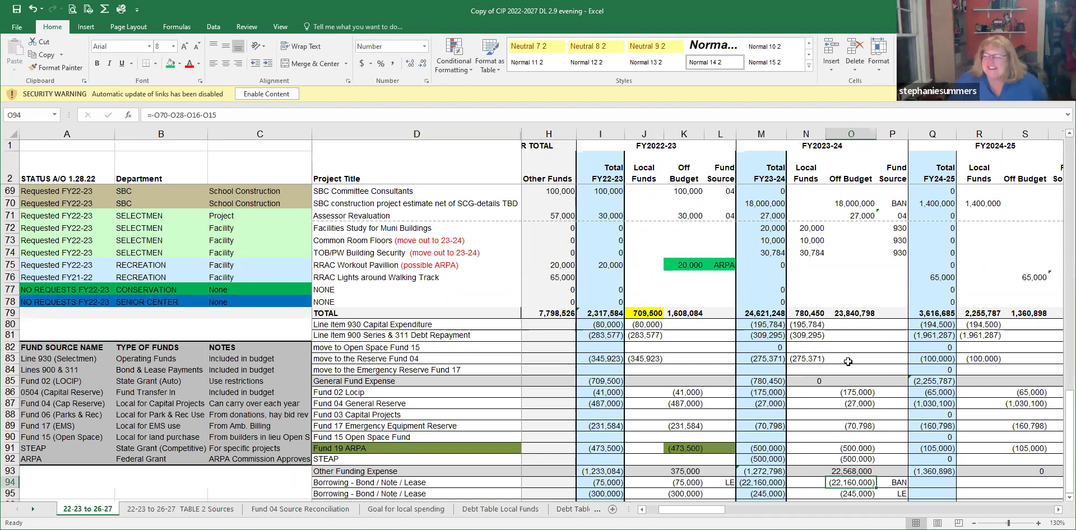
pyautogui.scroll(-4, 807, 468)
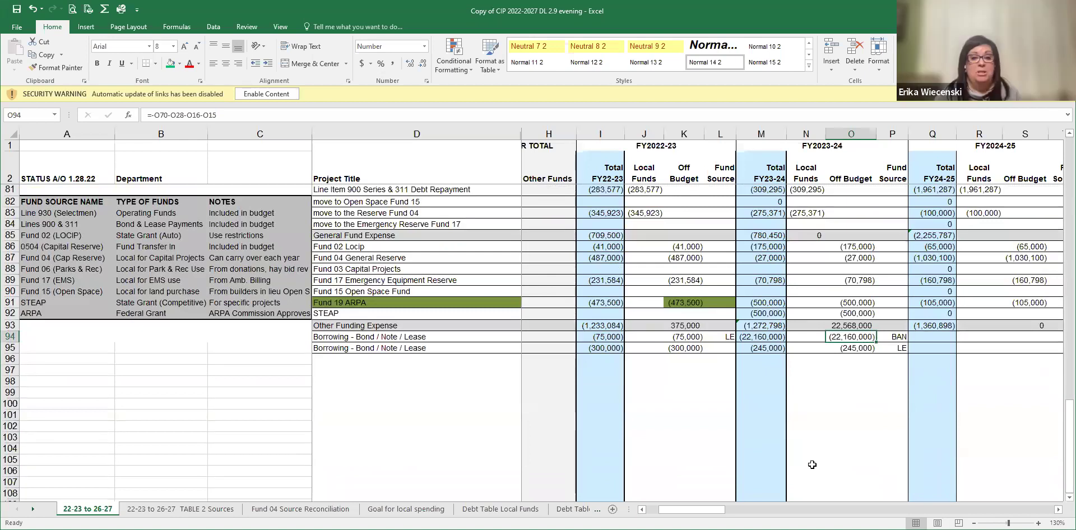
pyautogui.scroll(2, 815, 464)
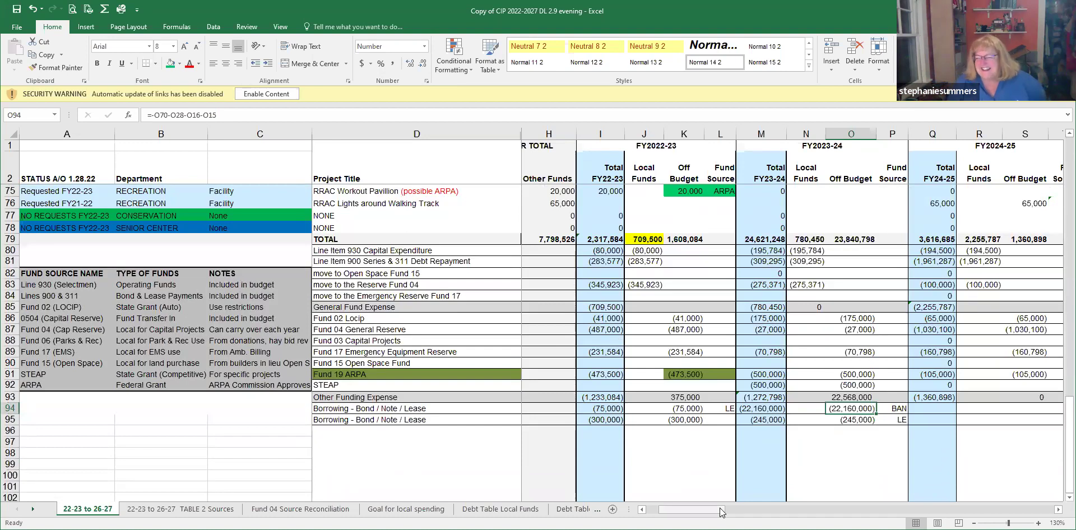
pyautogui.moveTo(721, 512); pyautogui.dragTo(732, 512)
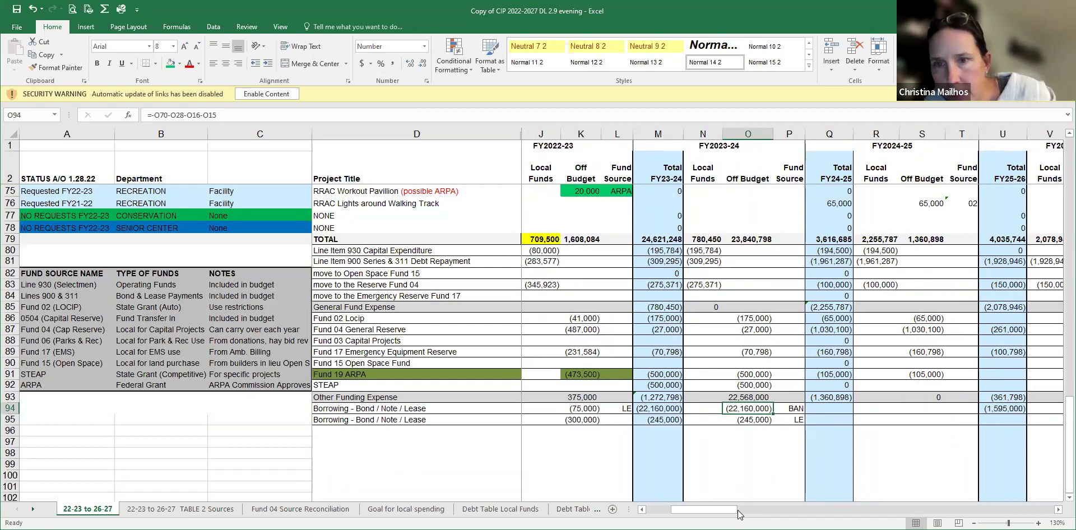
pyautogui.moveTo(732, 514); pyautogui.dragTo(745, 514)
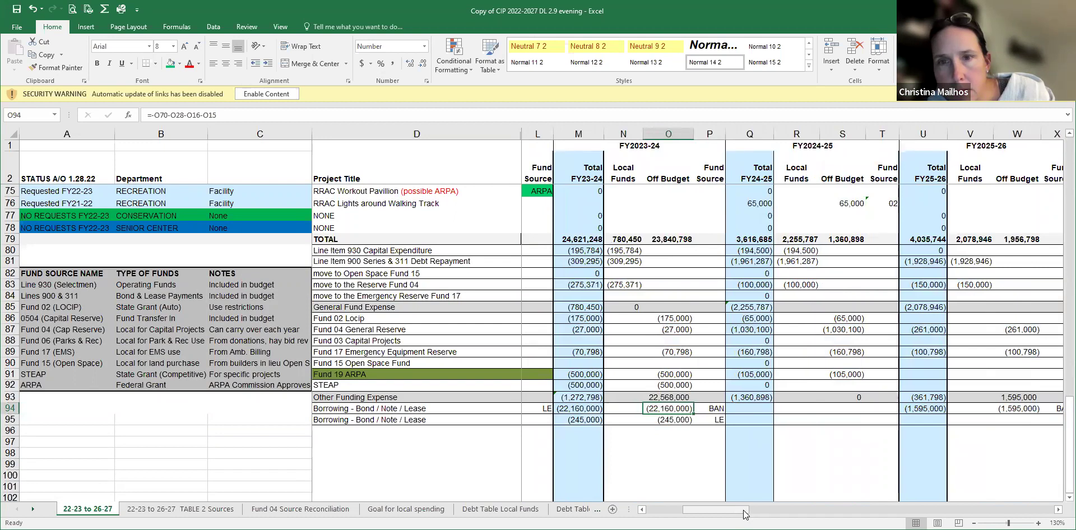
pyautogui.click(787, 260)
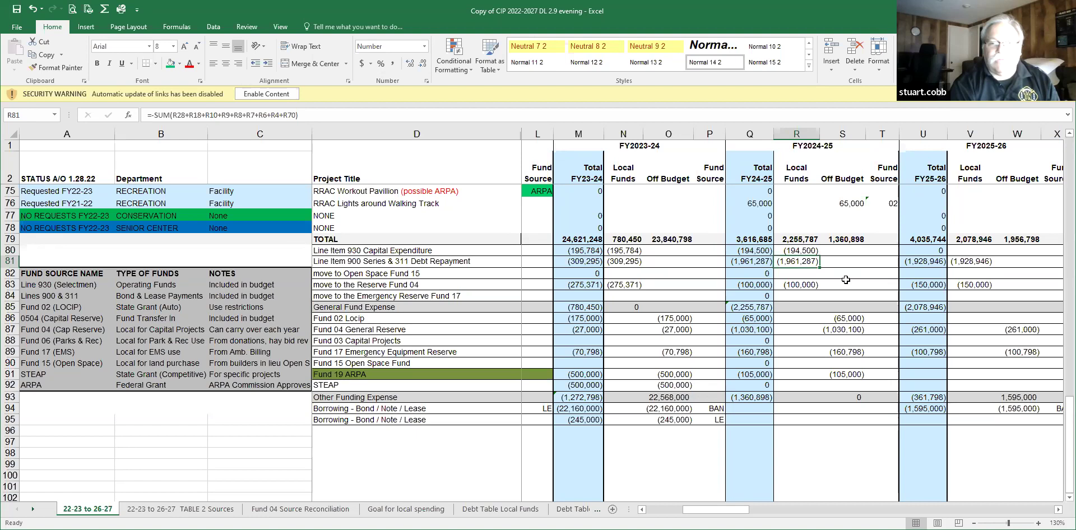
# Step: Review the FY2024-25 project amounts behind the debt repayment line, including local funds for the 2023 WFD#1 Fire Station Addition/Engineering
pyautogui.scroll(2, 845, 279)
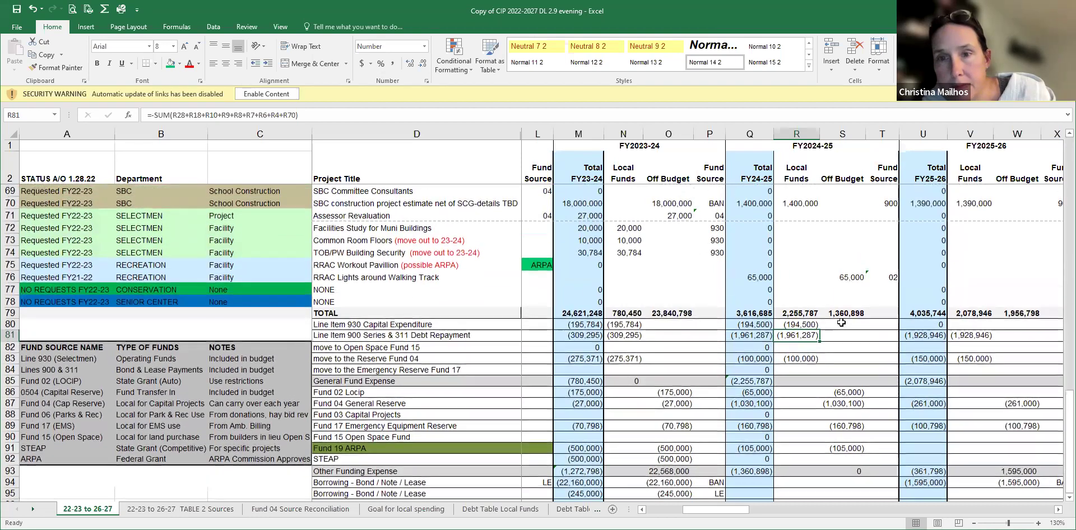
pyautogui.scroll(2, 824, 314)
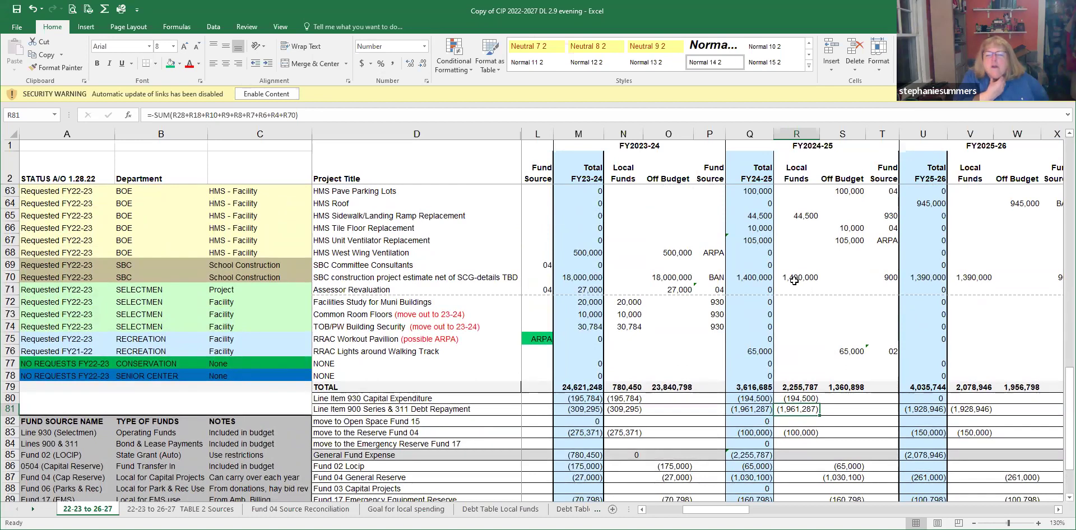
pyautogui.scroll(1, 795, 283)
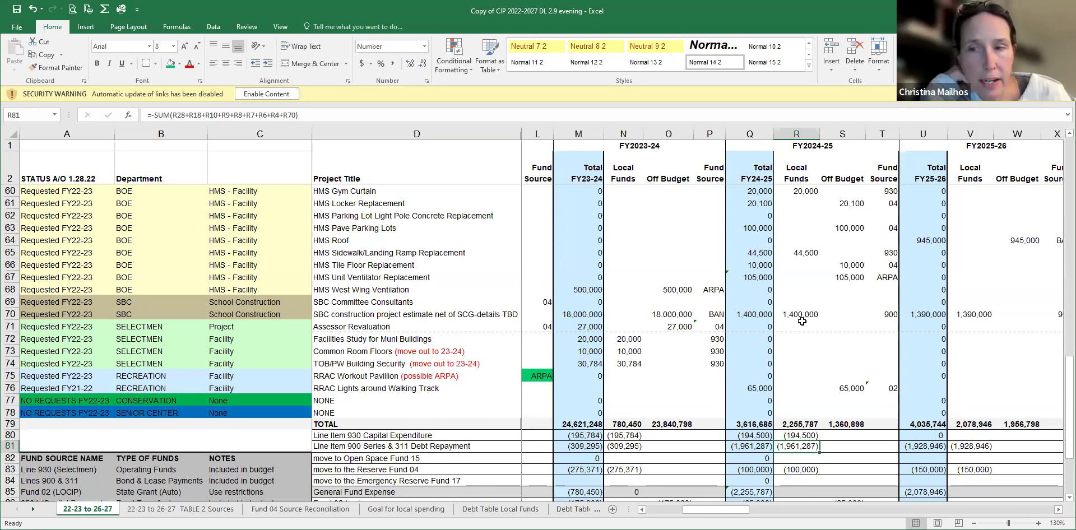
pyautogui.scroll(6, 801, 321)
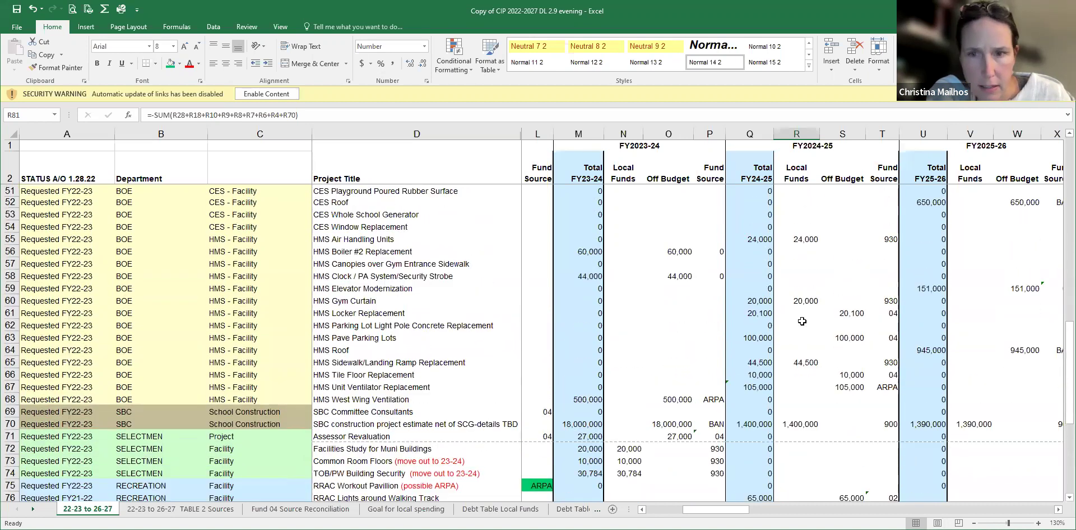
pyautogui.scroll(3, 801, 321)
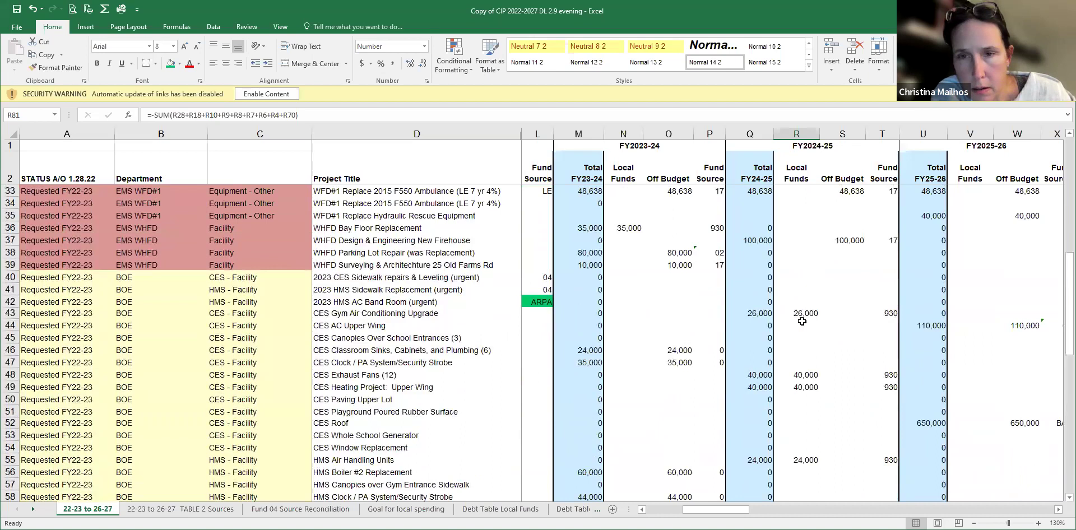
pyautogui.scroll(4, 802, 321)
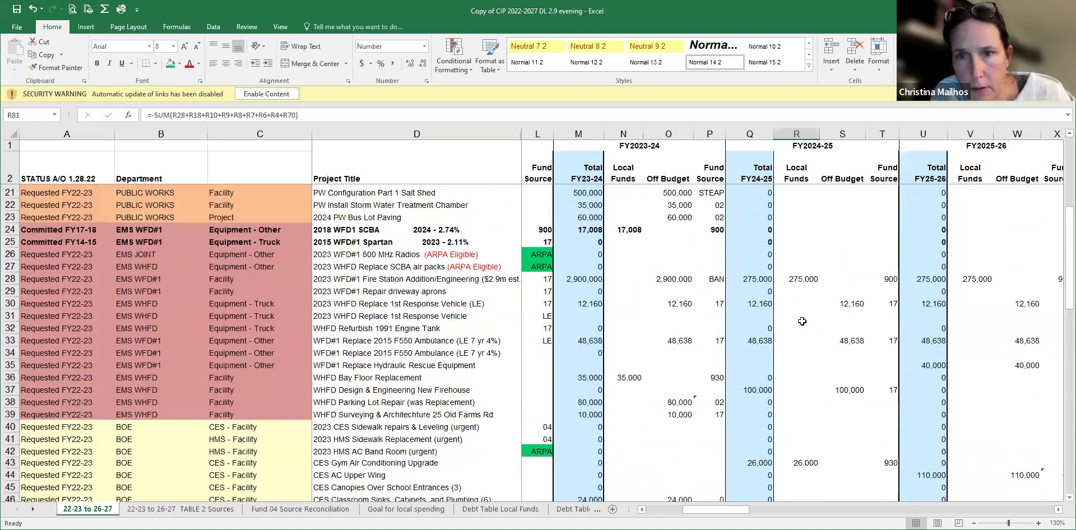
pyautogui.click(796, 281)
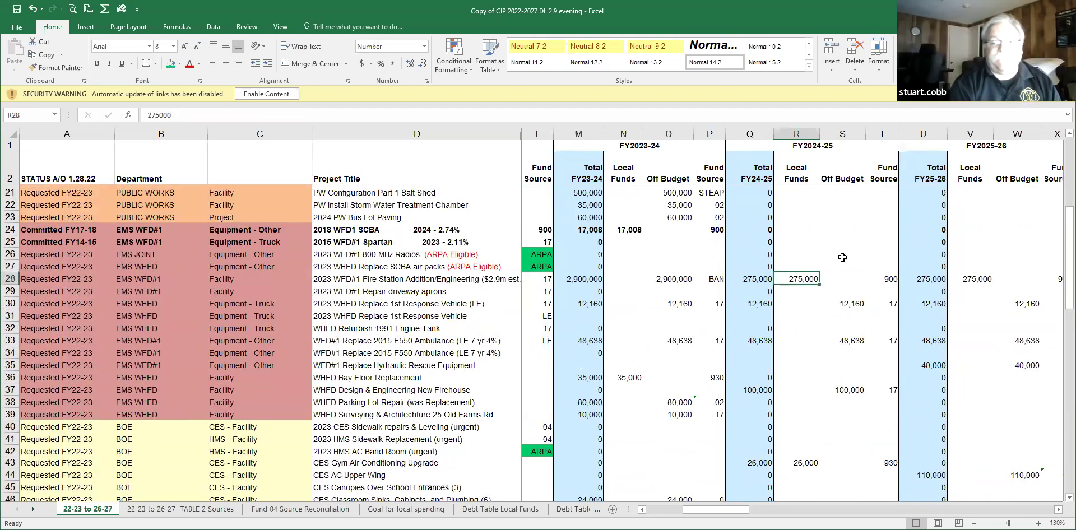
# Step: Examine the Public Works projects and check the FY2024-25 off-budget amount for 2023 Liska Road Culverts Replacement
pyautogui.scroll(1, 843, 256)
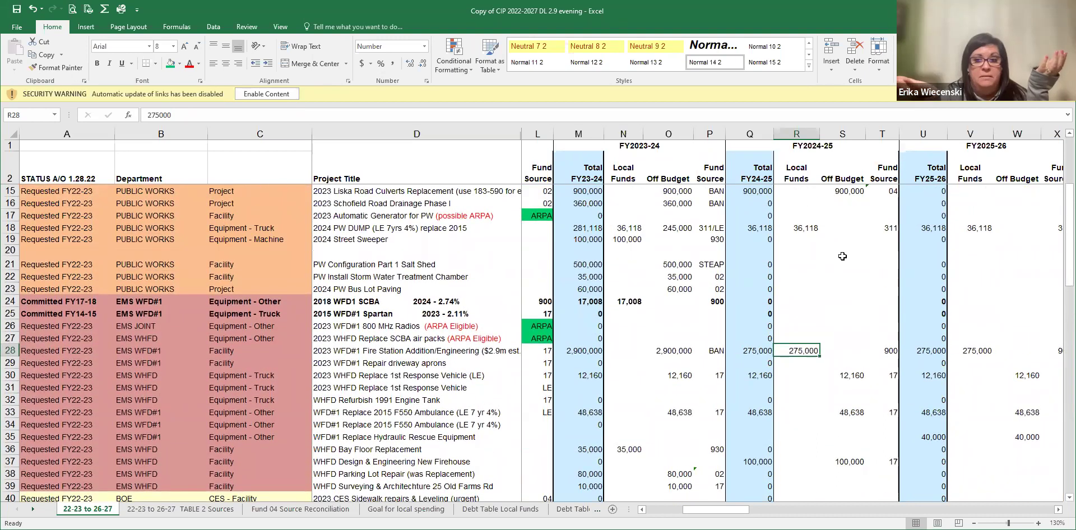
pyautogui.scroll(1, 842, 256)
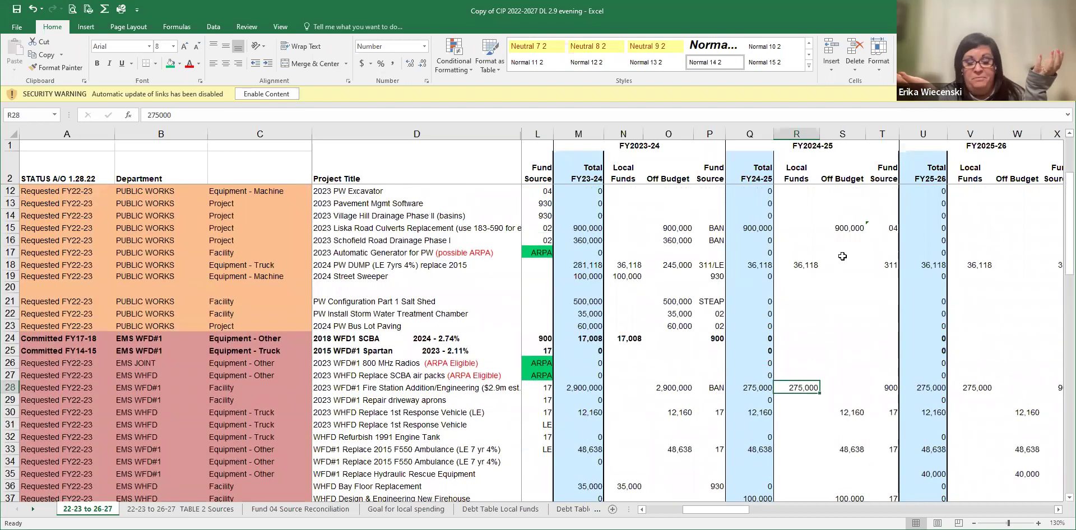
pyautogui.scroll(1, 842, 256)
pyautogui.scroll(1, 842, 257)
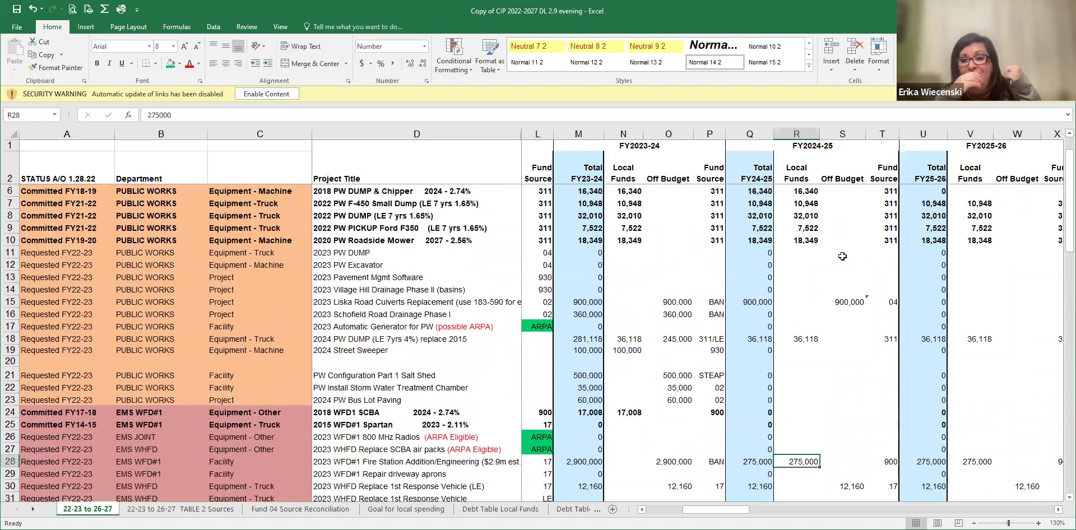
pyautogui.click(841, 302)
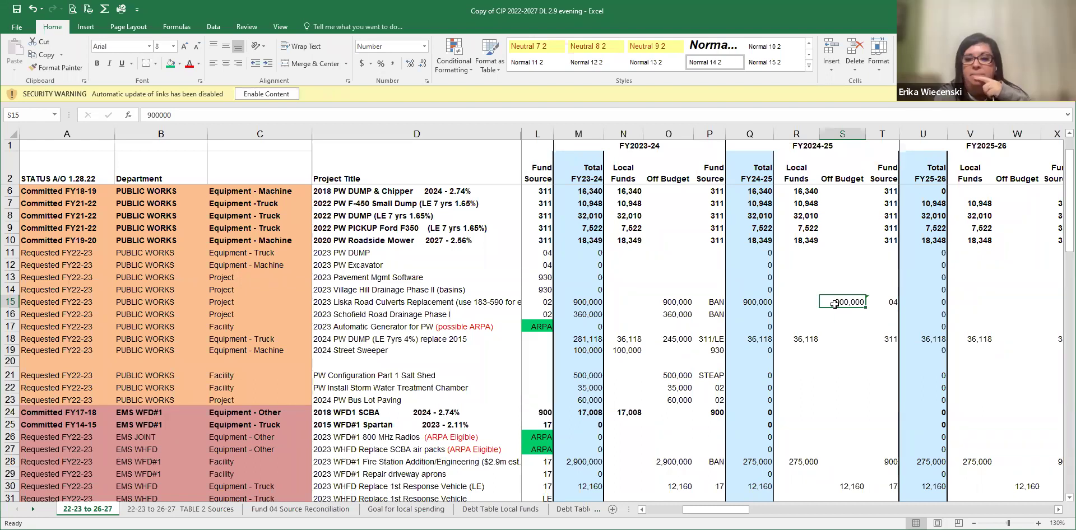
# Step: Highlight the 2023 Liska Road Culverts Replacement row and compare its amounts and fund sources from FY2022-23 to FY2024-25
pyautogui.moveTo(694, 513); pyautogui.dragTo(677, 513)
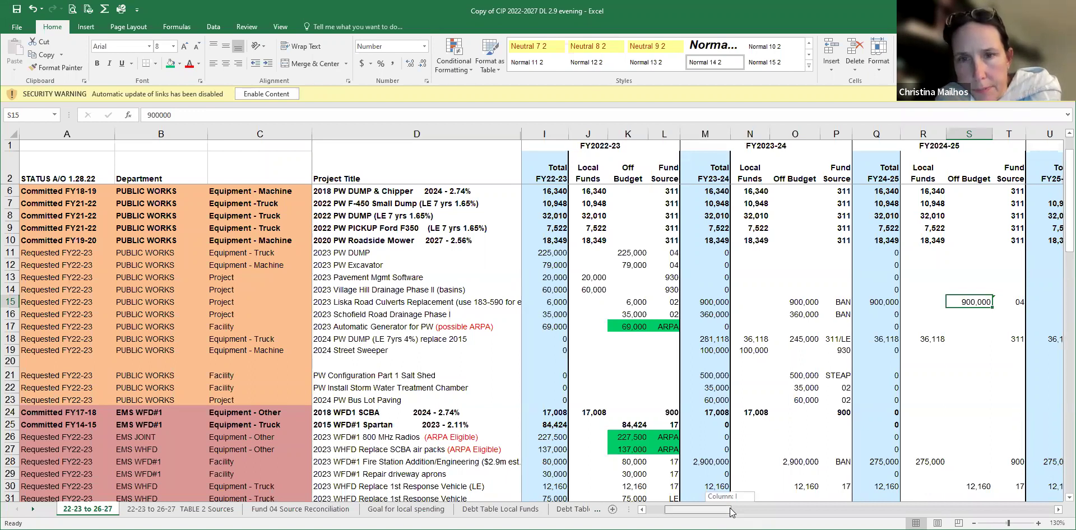
pyautogui.moveTo(730, 511)
pyautogui.mouseDown()
pyautogui.moveTo(690, 513)
pyautogui.moveTo(726, 512)
pyautogui.mouseUp()
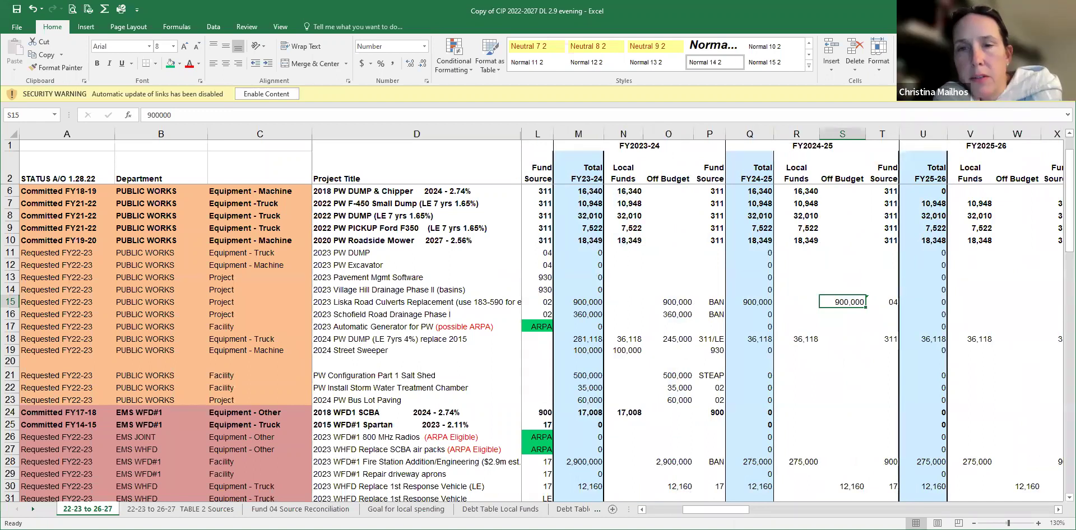
pyautogui.hscroll(-3, 784, 314)
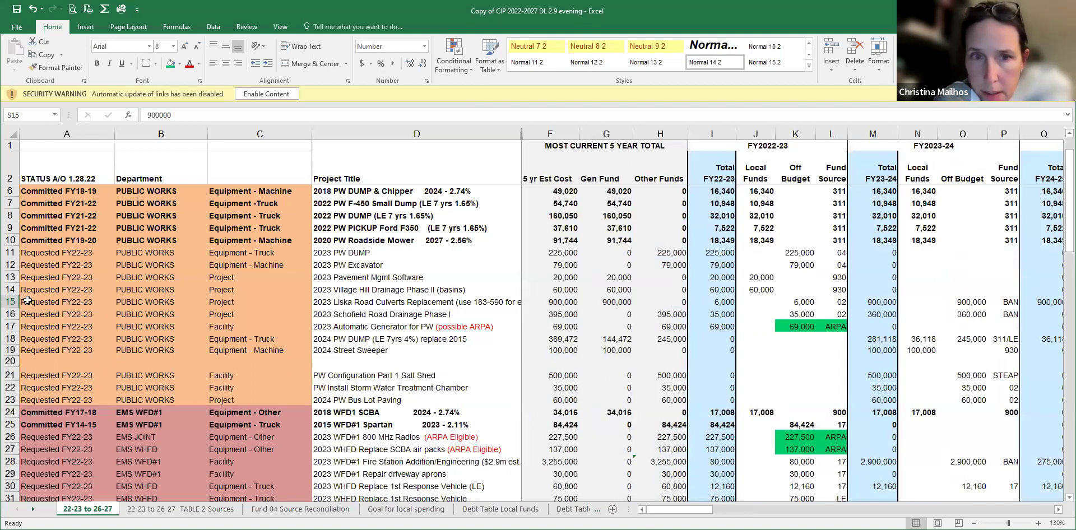
pyautogui.click(10, 302)
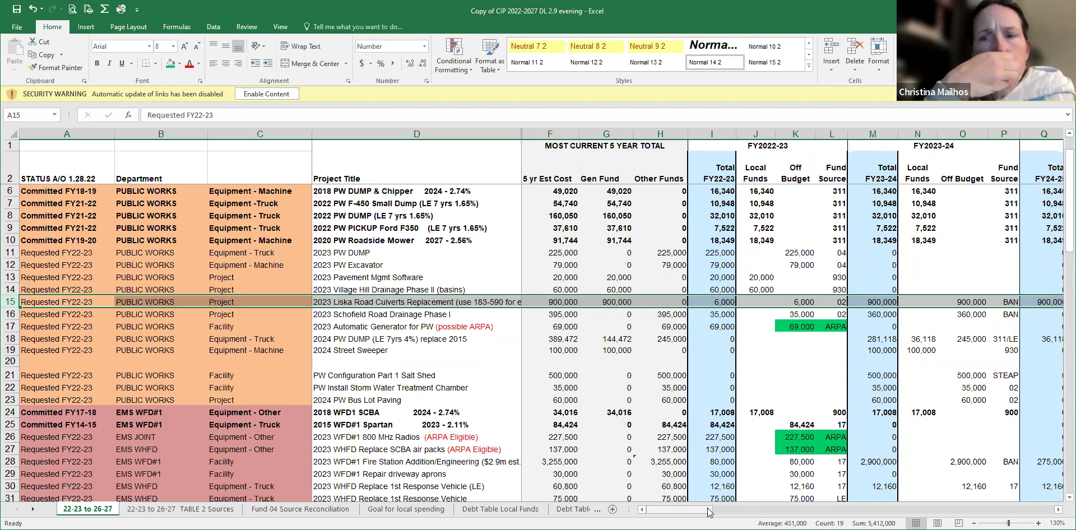
pyautogui.click(1058, 510)
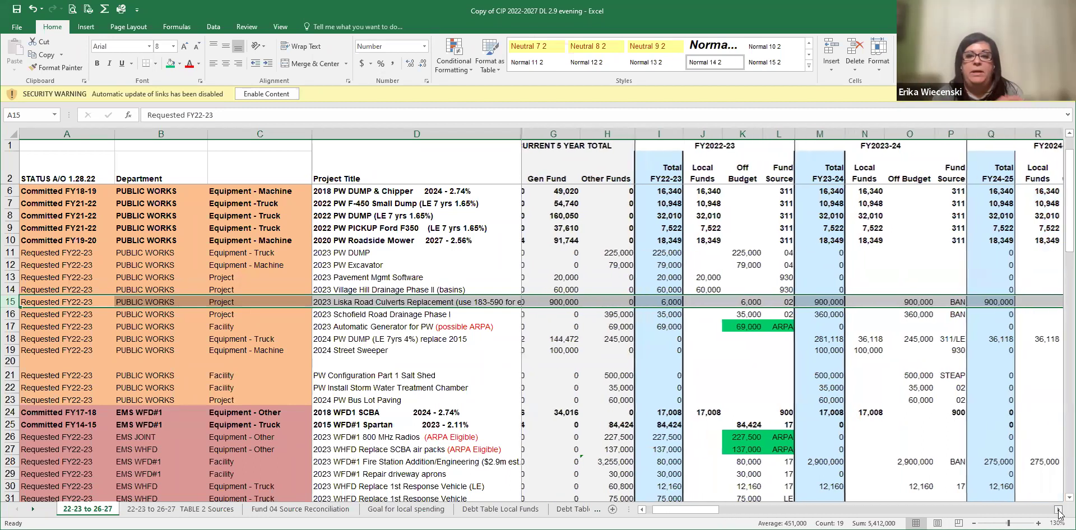
pyautogui.click(1058, 510)
pyautogui.click(1058, 510)
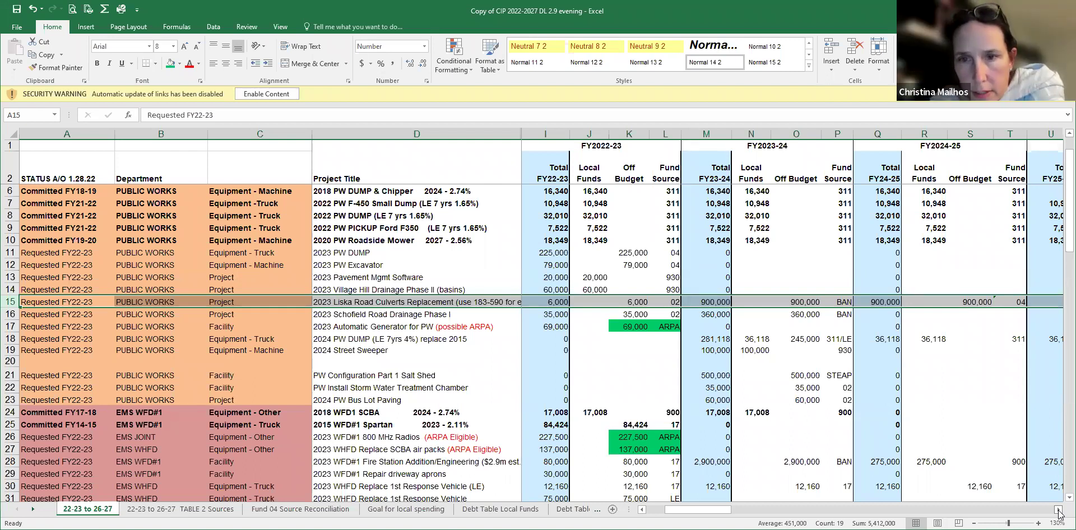
# Step: Check the FY2023-24 lease borrowing formula in O95 and review the equipment and facility project rows it draws on
pyautogui.scroll(1, 1052, 472)
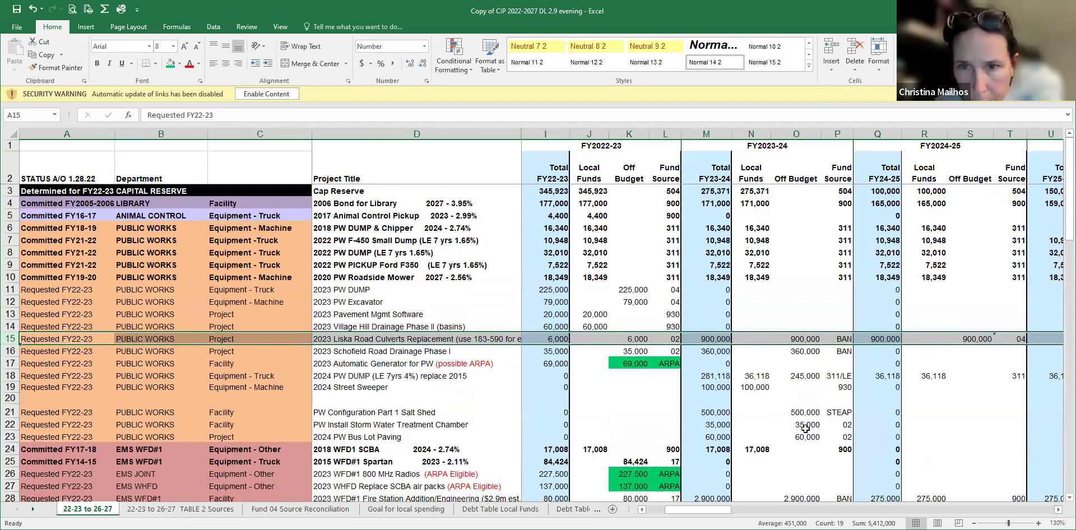
pyautogui.scroll(-20, 806, 429)
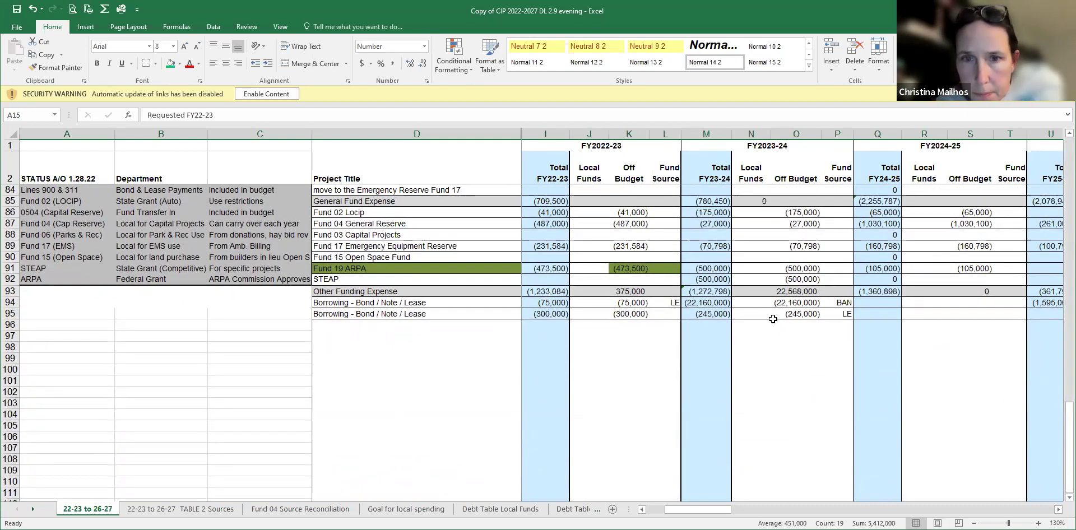
pyautogui.click(776, 319)
pyautogui.scroll(4, 778, 316)
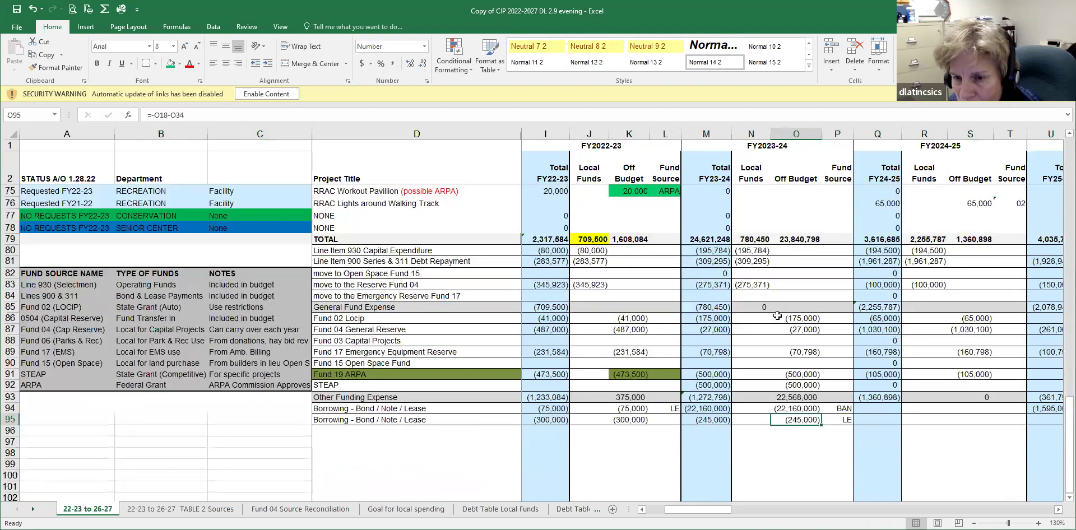
pyautogui.scroll(11, 777, 316)
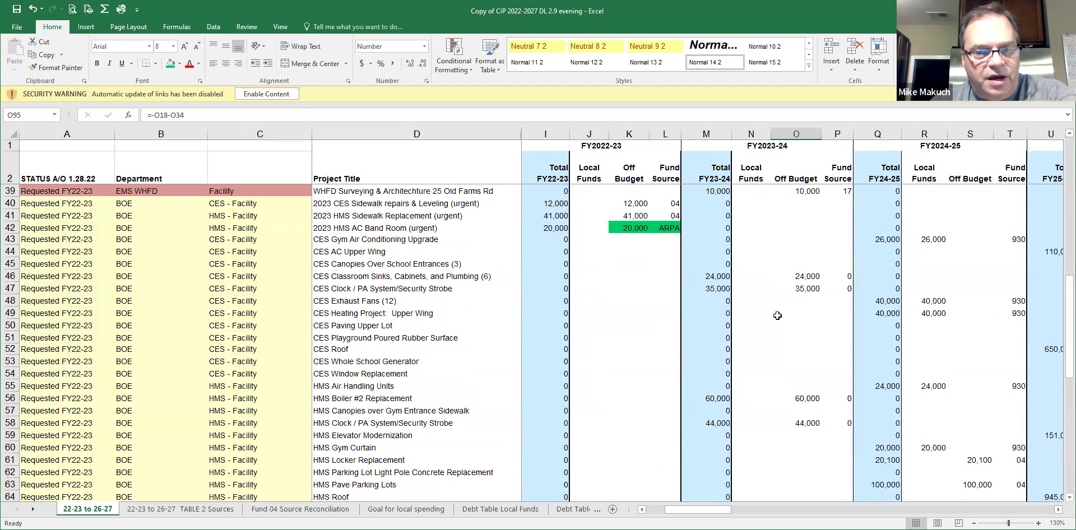
pyautogui.scroll(6, 777, 315)
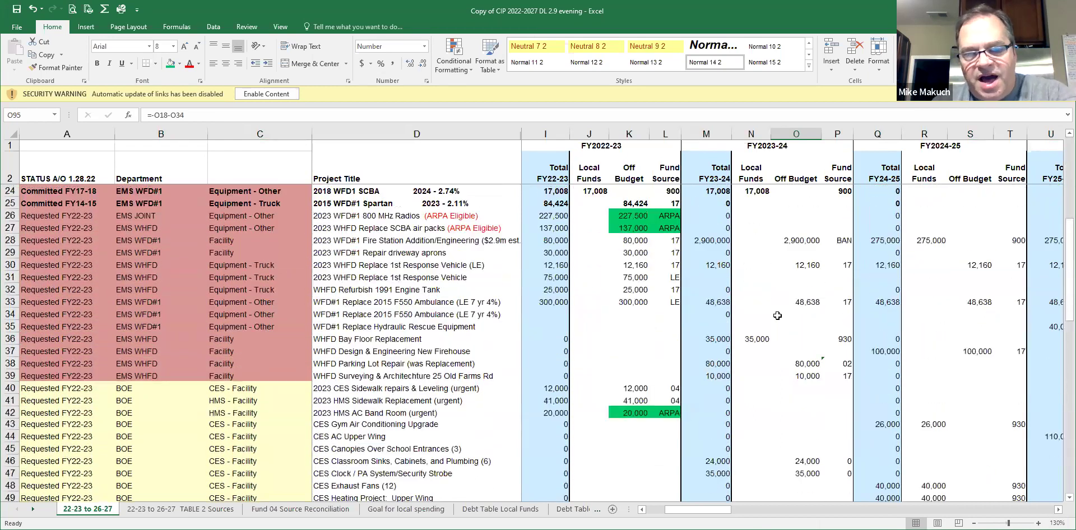
pyautogui.scroll(2, 777, 315)
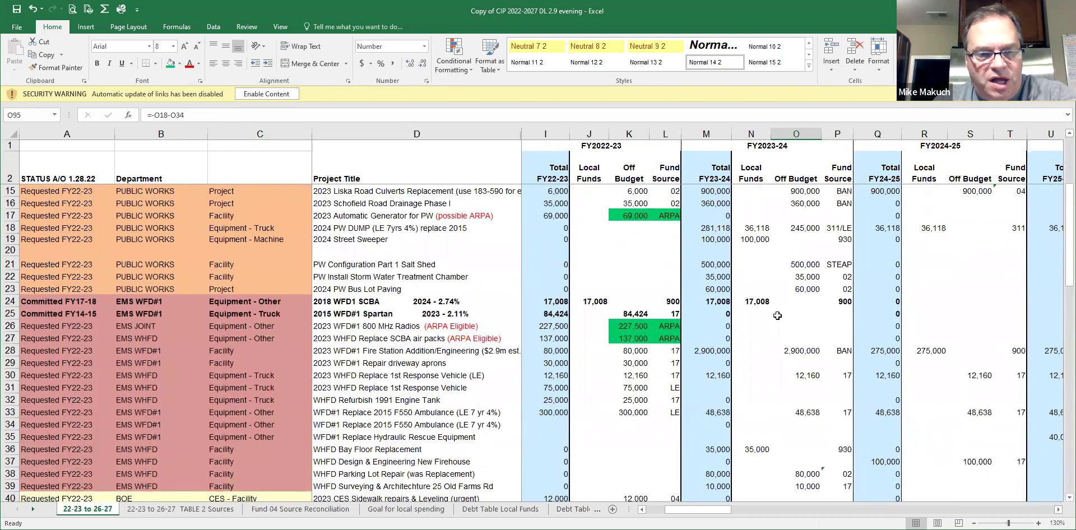
pyautogui.scroll(1, 777, 316)
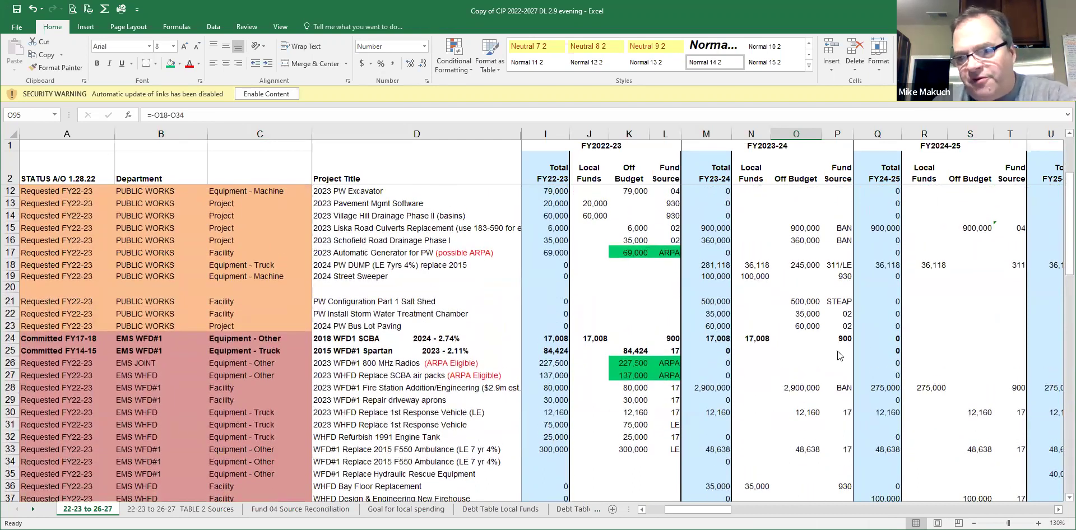
# Step: Enter 245,000 as the FY2024-25 off-budget amount for the 2024 PW DUMP and set its fund source to 311/LE
pyautogui.moveTo(727, 510); pyautogui.dragTo(761, 509)
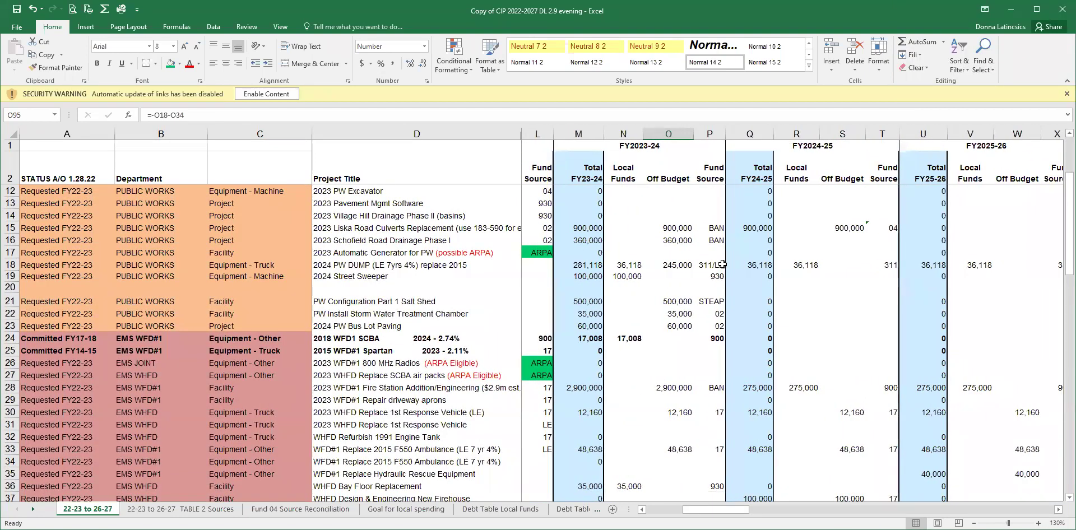
pyautogui.click(807, 265)
pyautogui.click(843, 266)
pyautogui.write('24')
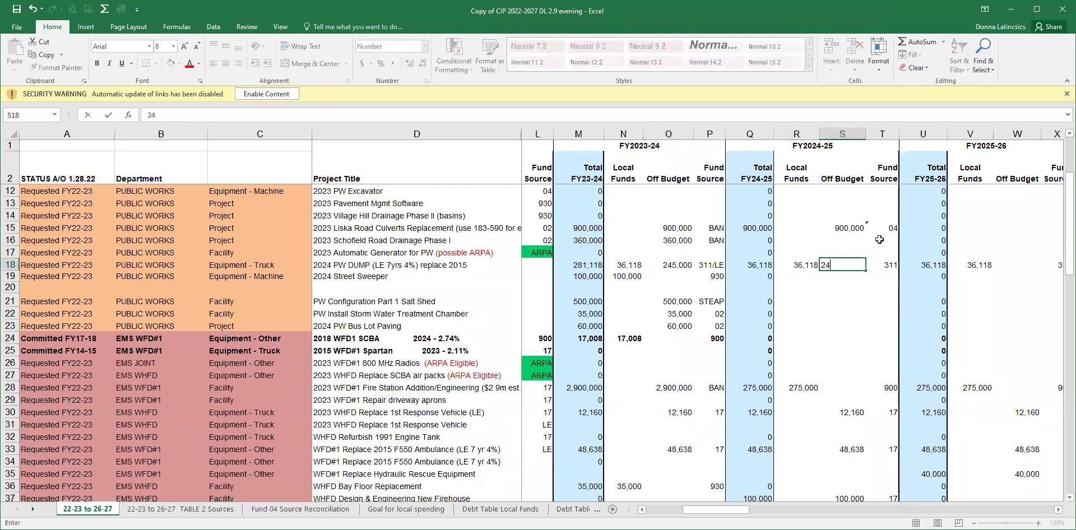
pyautogui.write('5,0000')
pyautogui.press('Return')
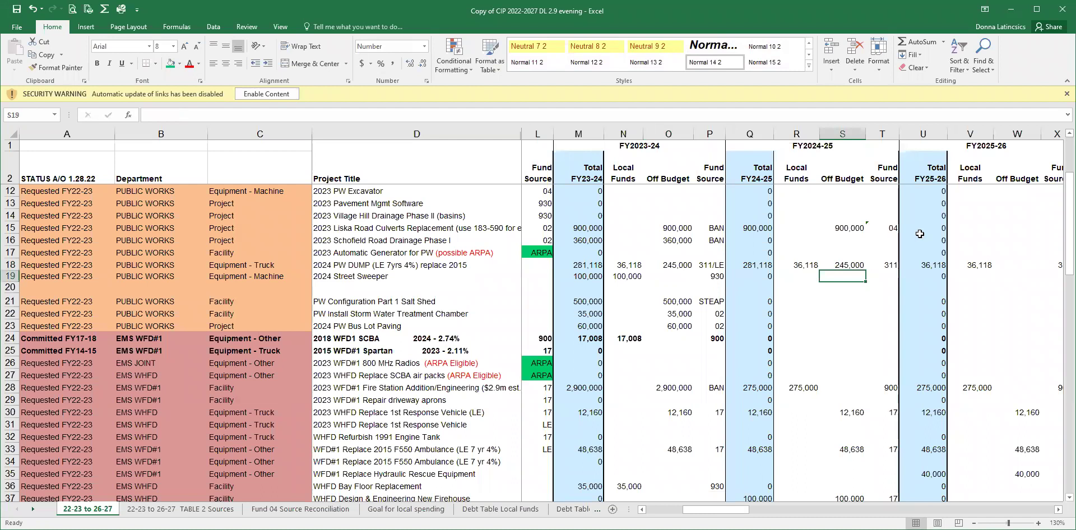
pyautogui.doubleClick(892, 264)
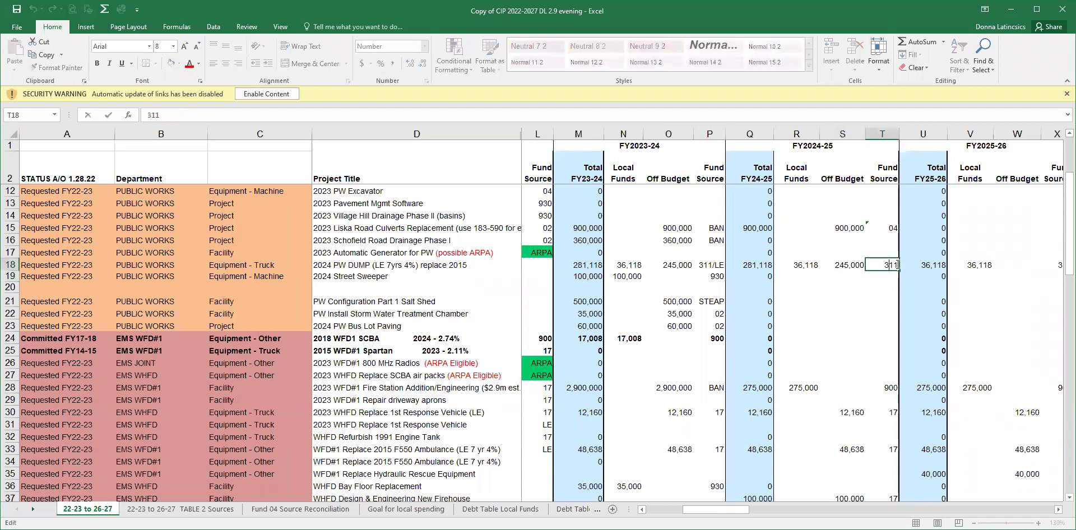
pyautogui.write('/LE')
# Step: Clear the FY2023-24 local funds, off-budget amount and fund source for the 2024 PW DUMP
pyautogui.click(626, 266)
pyautogui.press('Delete')
pyautogui.click(670, 264)
pyautogui.press('Delete')
pyautogui.click(705, 264)
pyautogui.press('Delete')
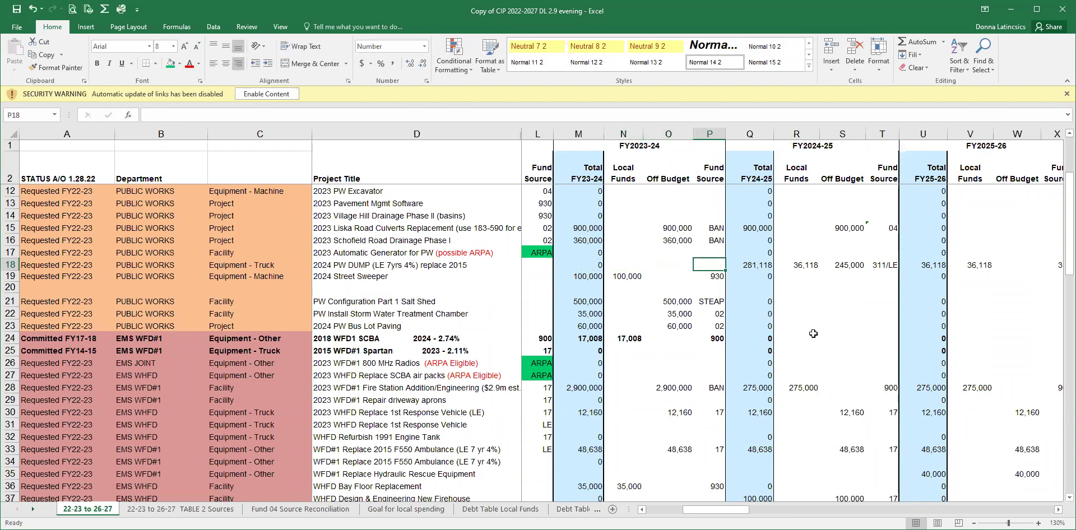
# Step: Copy the LE fund source from L94 to the second FY2022-23 borrowing line in L95, and save the workbook
pyautogui.scroll(-1, 824, 343)
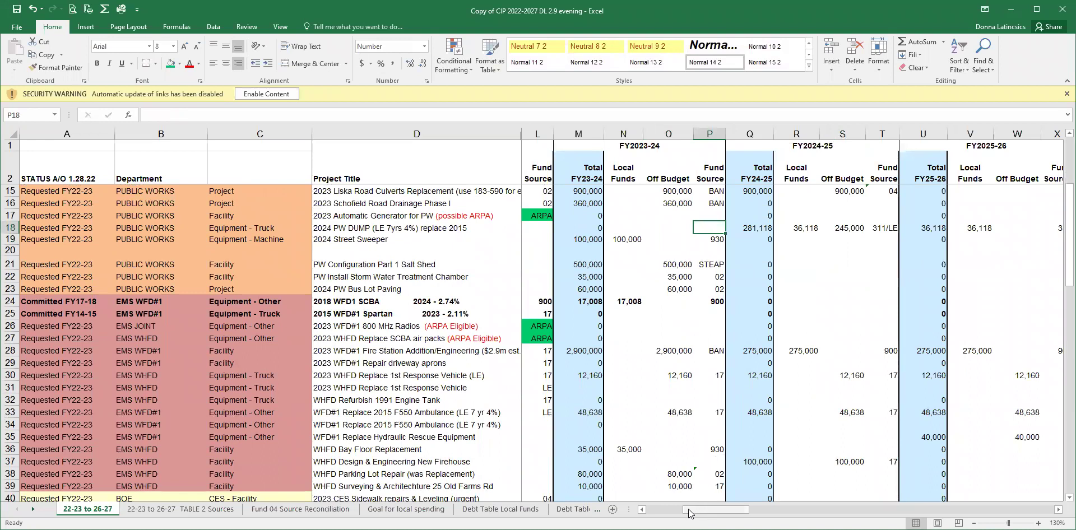
pyautogui.moveTo(689, 514); pyautogui.dragTo(679, 513)
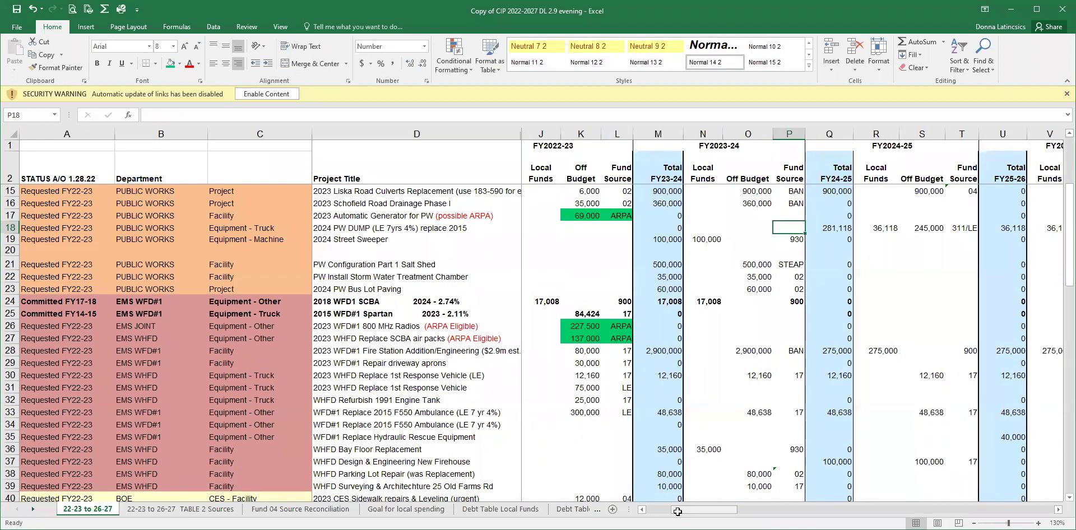
pyautogui.scroll(-11, 716, 406)
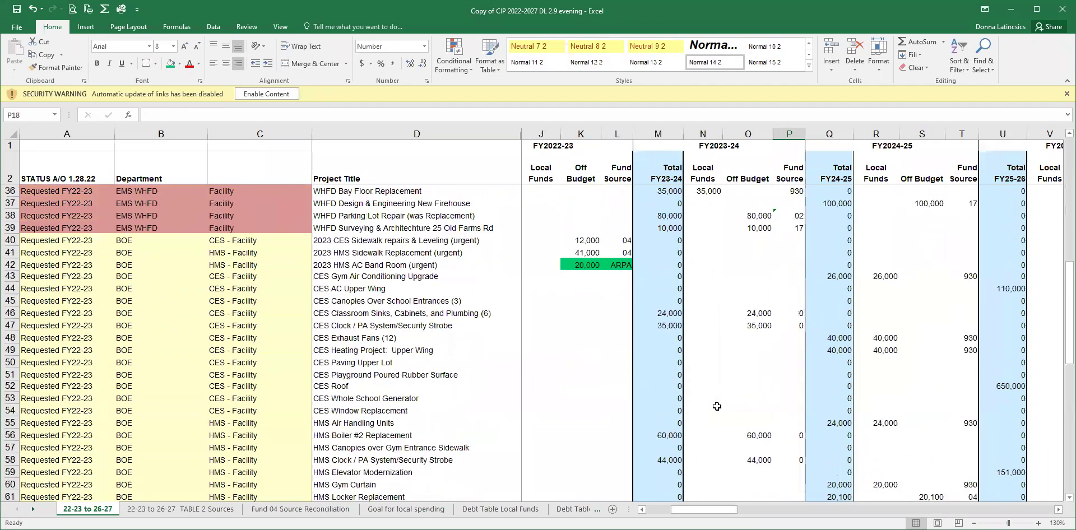
pyautogui.scroll(-8, 716, 406)
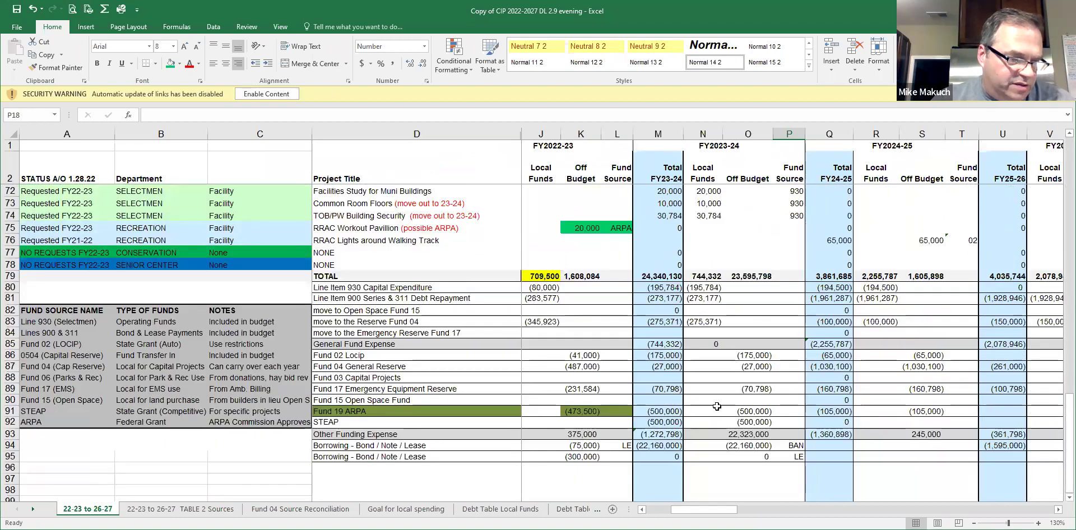
pyautogui.moveTo(677, 514); pyautogui.dragTo(658, 515)
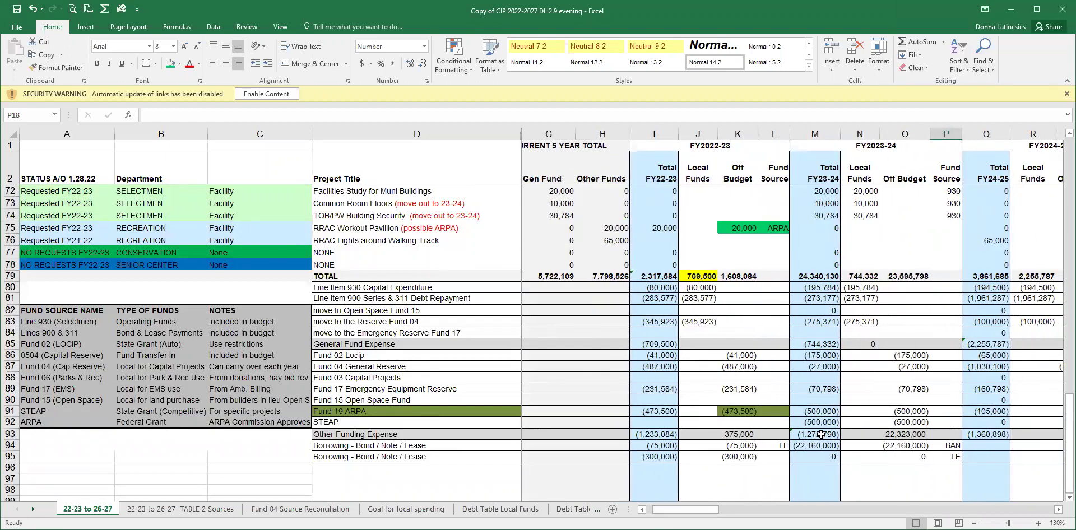
pyautogui.click(778, 456)
pyautogui.click(776, 447)
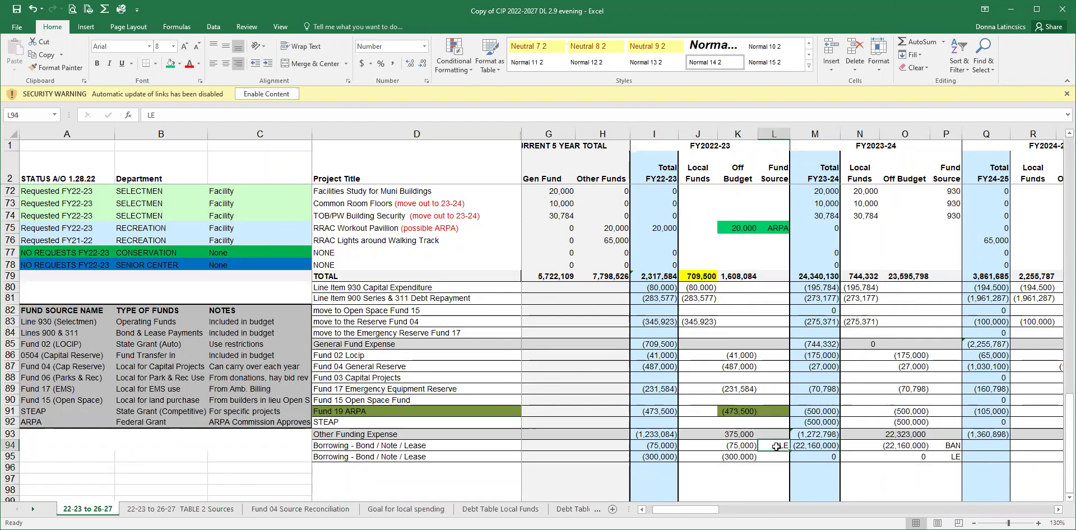
pyautogui.hotkey('ctrl', 'c')
pyautogui.press('Return')
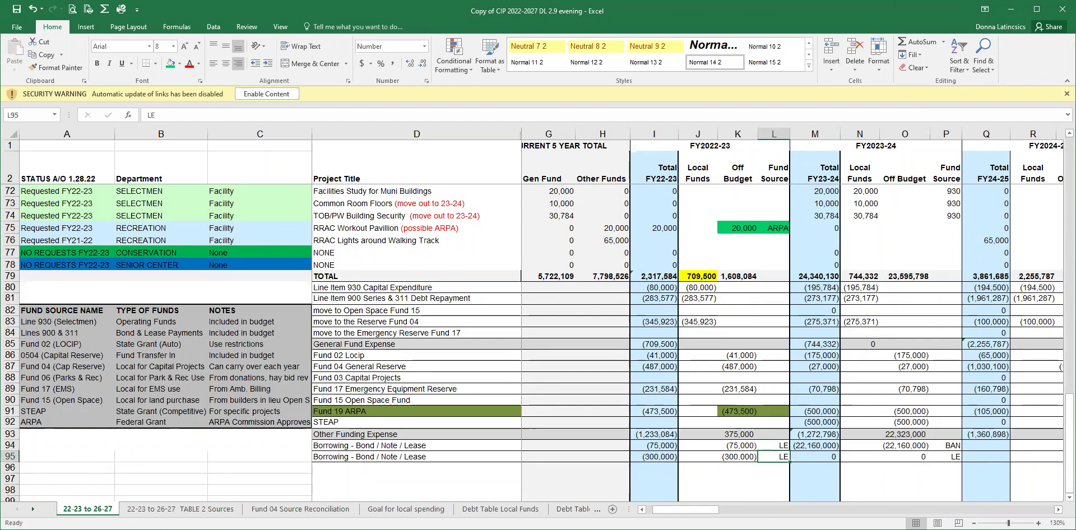
pyautogui.click(17, 10)
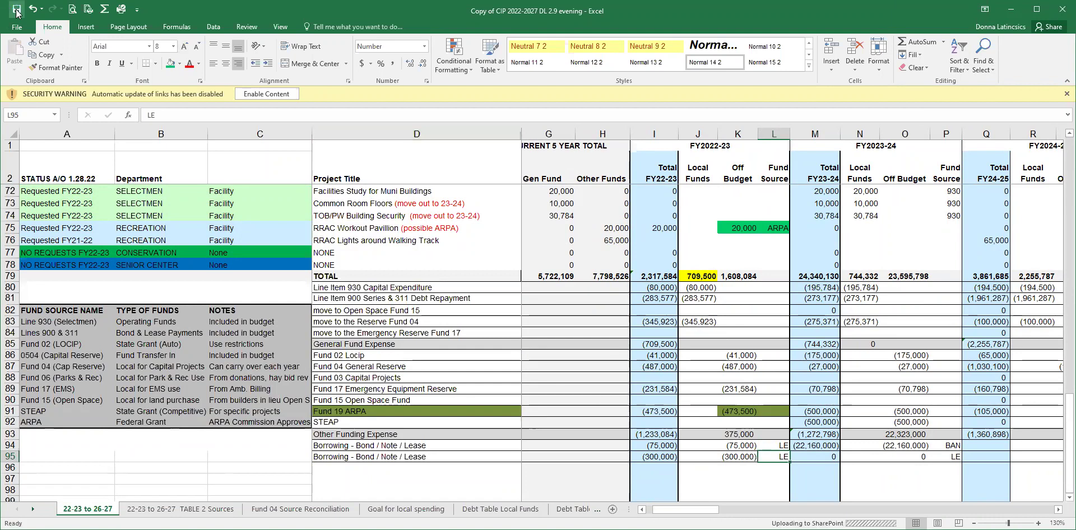
# Step: Clear the FY2024-25 off-budget amount and fund source for the 2023 Liska Road Culverts Replacement
pyautogui.moveTo(694, 509); pyautogui.dragTo(727, 512)
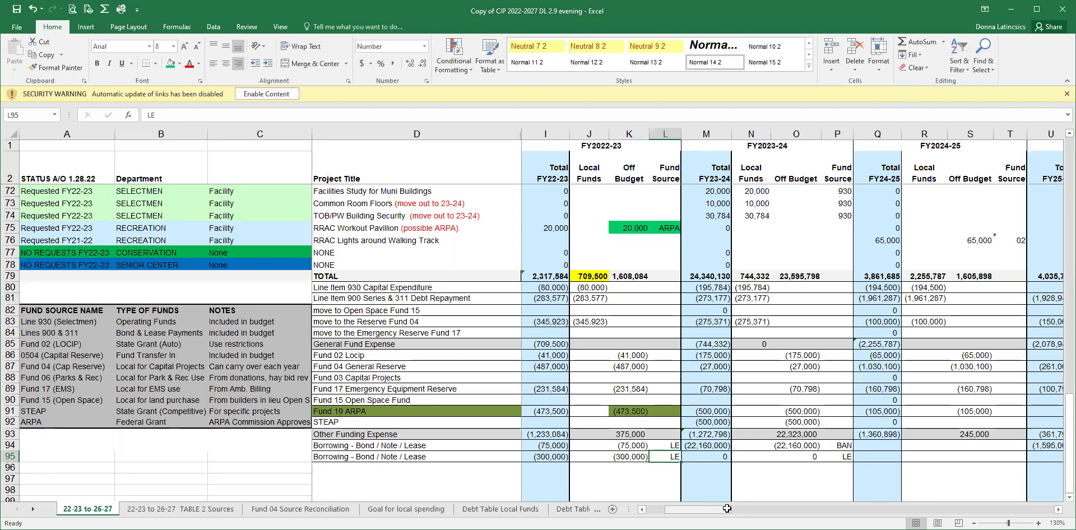
pyautogui.moveTo(727, 509); pyautogui.dragTo(735, 508)
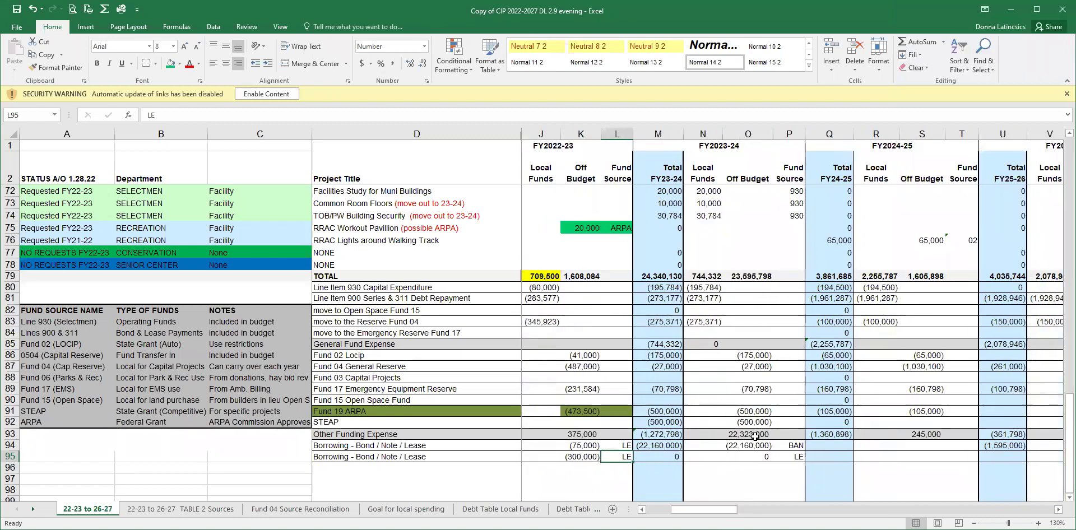
pyautogui.scroll(13, 755, 436)
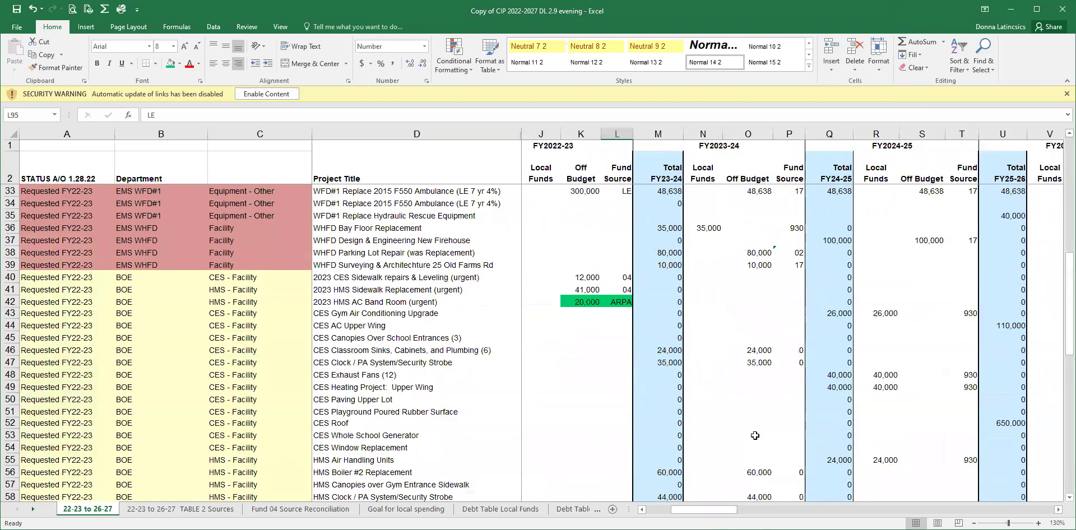
pyautogui.scroll(9, 755, 436)
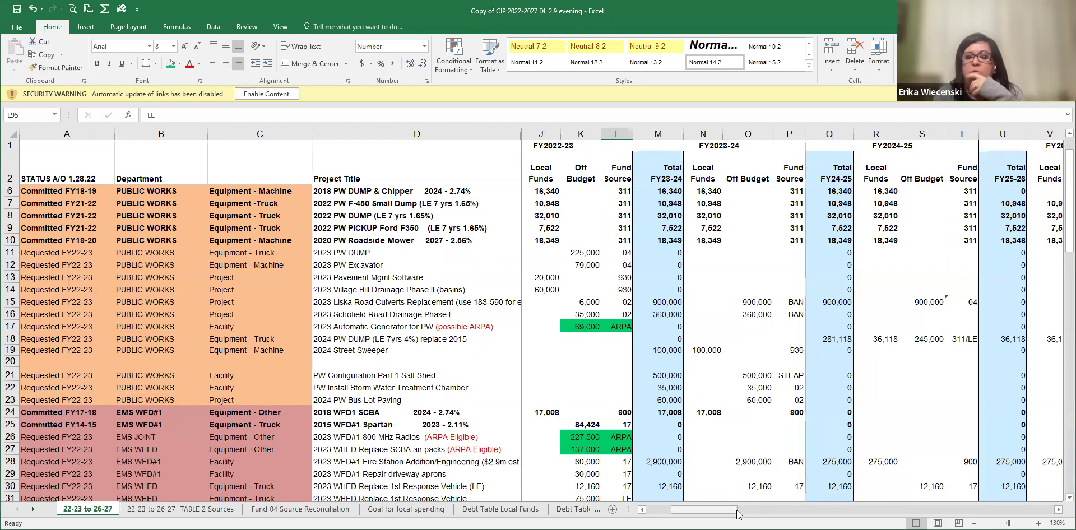
pyautogui.moveTo(736, 510); pyautogui.dragTo(744, 511)
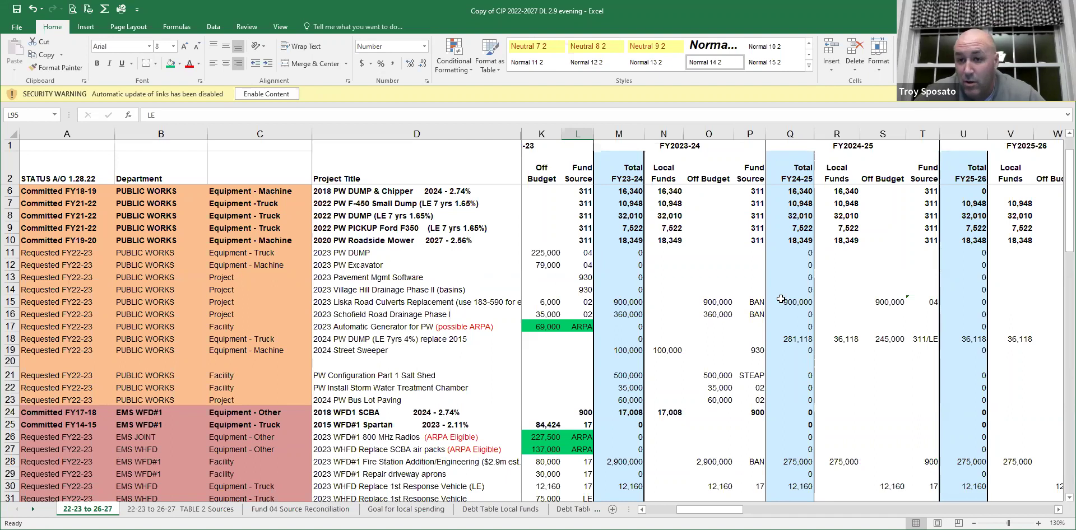
pyautogui.click(881, 302)
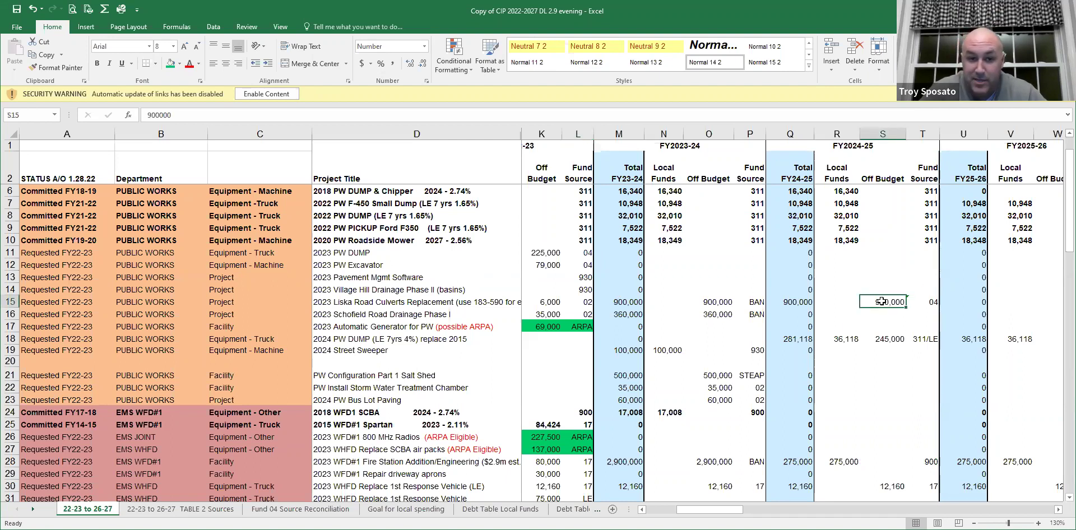
pyautogui.press('Delete')
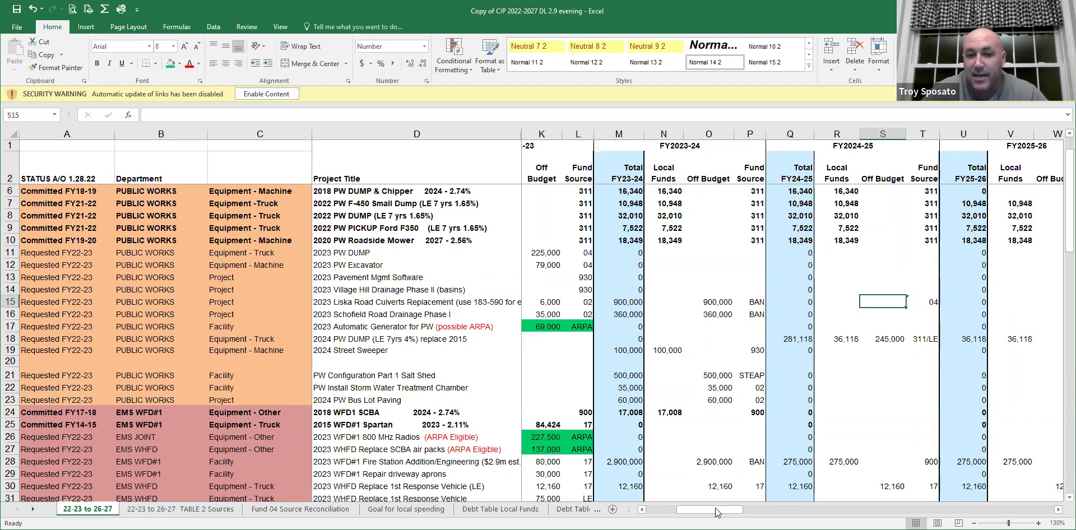
pyautogui.moveTo(730, 513); pyautogui.dragTo(744, 514)
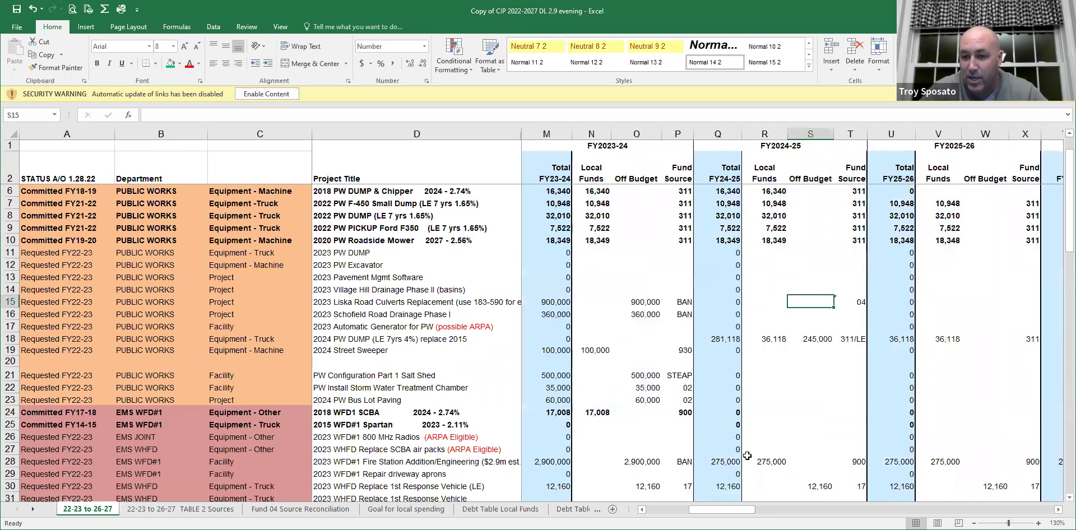
pyautogui.click(862, 303)
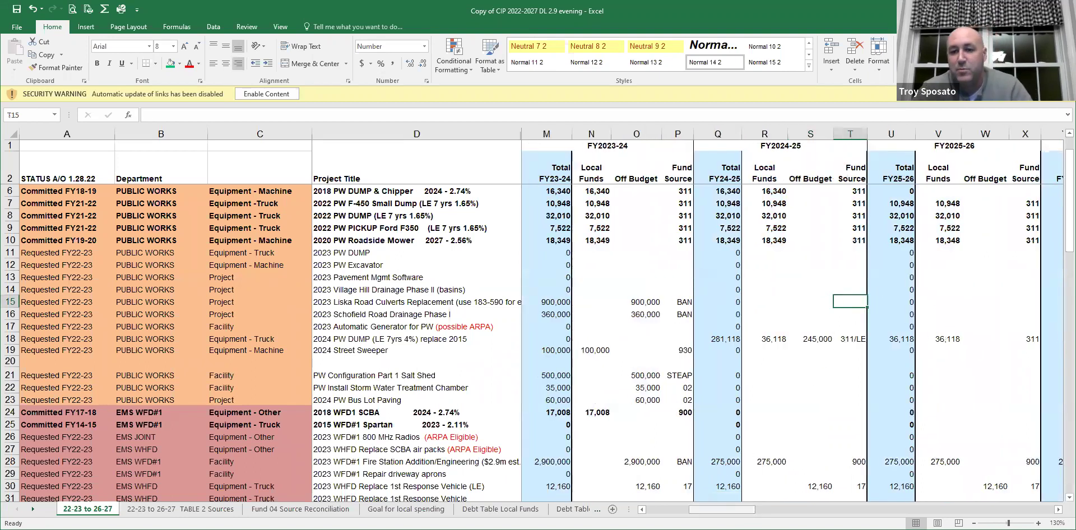
# Step: Highlight the FY2023-24 off-budget amounts for Liska Road and Schofield Road, and review the remaining projects, totals and funding lines
pyautogui.moveTo(700, 513)
pyautogui.mouseDown()
pyautogui.moveTo(679, 510)
pyautogui.moveTo(688, 506)
pyautogui.mouseUp()
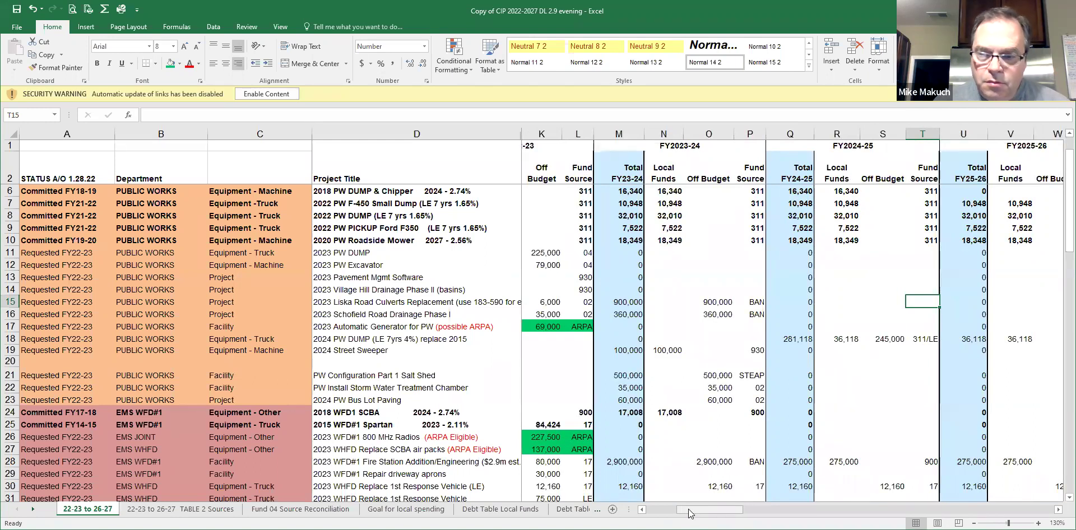
pyautogui.moveTo(708, 302); pyautogui.dragTo(707, 315)
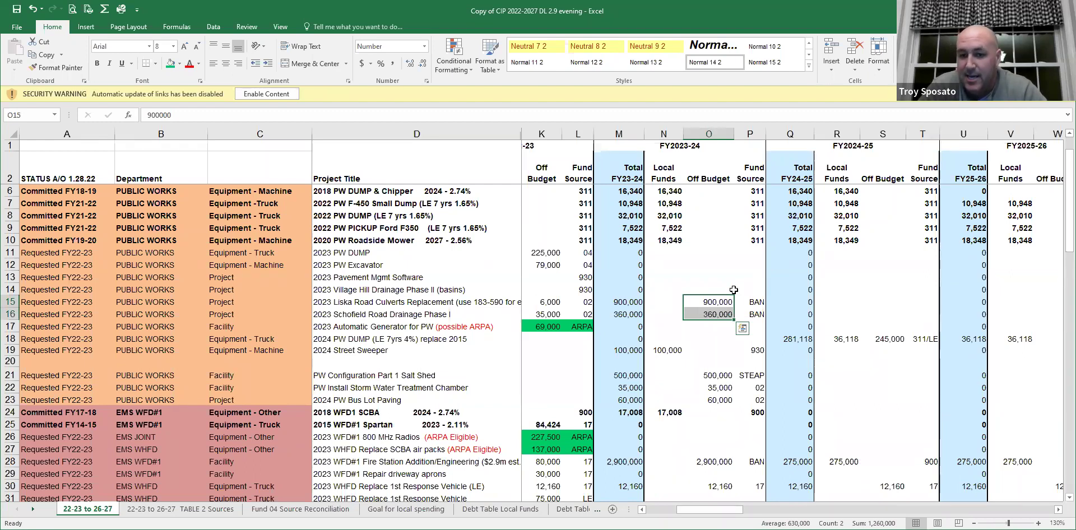
pyautogui.scroll(-2, 729, 425)
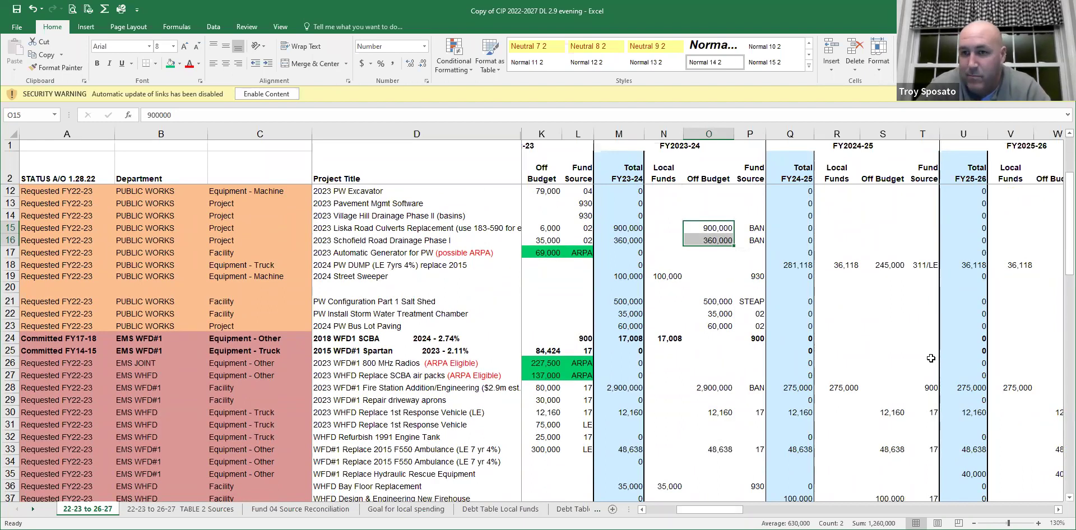
pyautogui.scroll(-16, 862, 278)
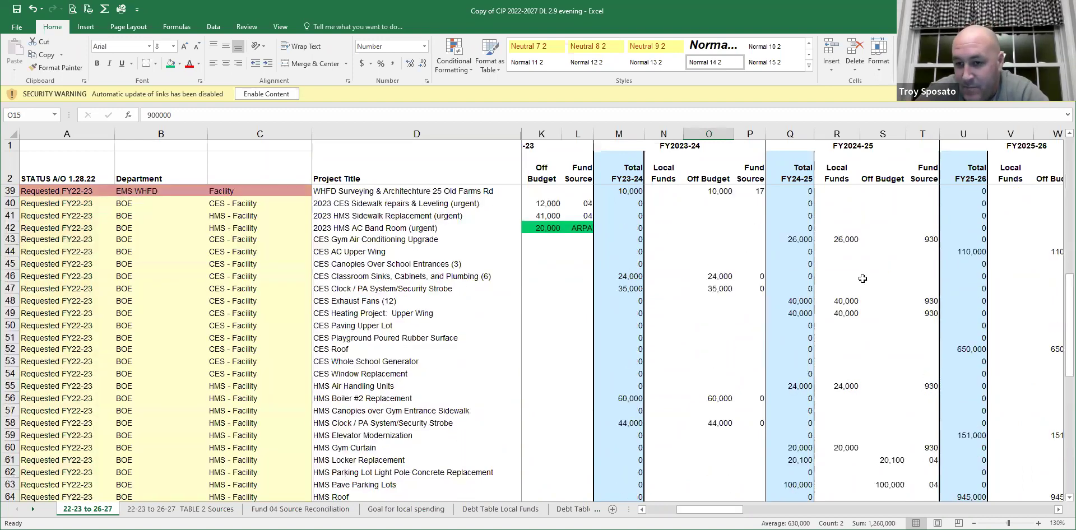
pyautogui.scroll(-4, 718, 395)
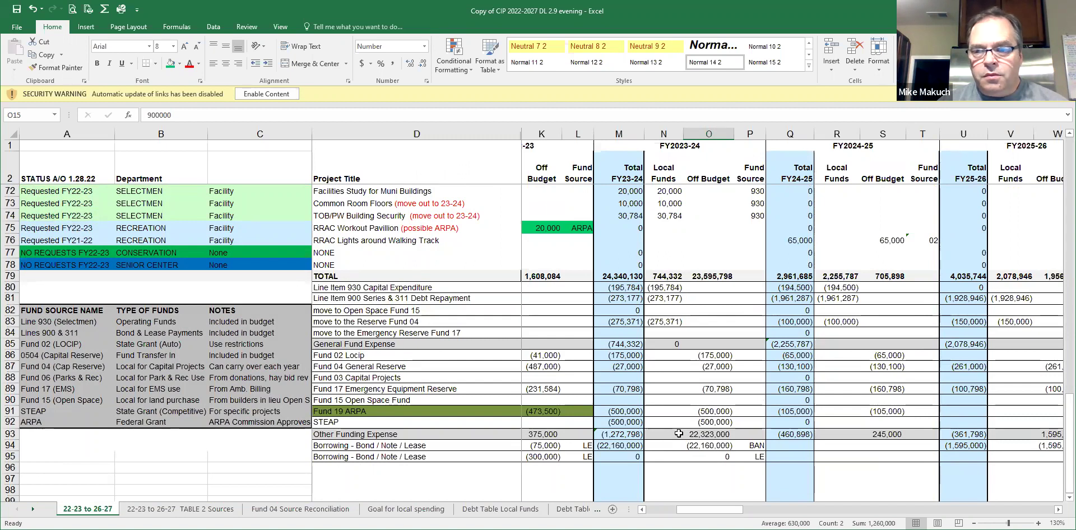
pyautogui.scroll(1, 678, 433)
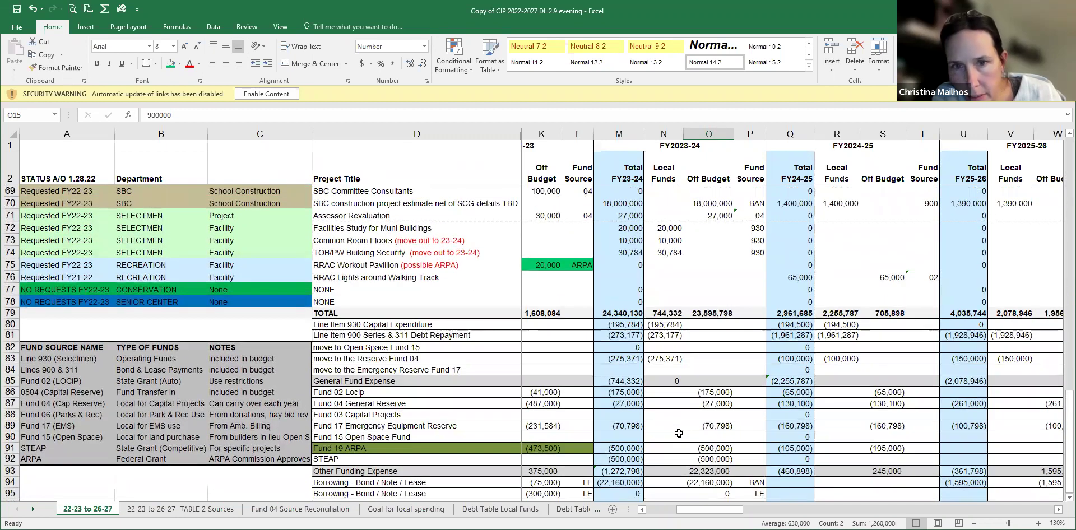
pyautogui.scroll(1, 678, 433)
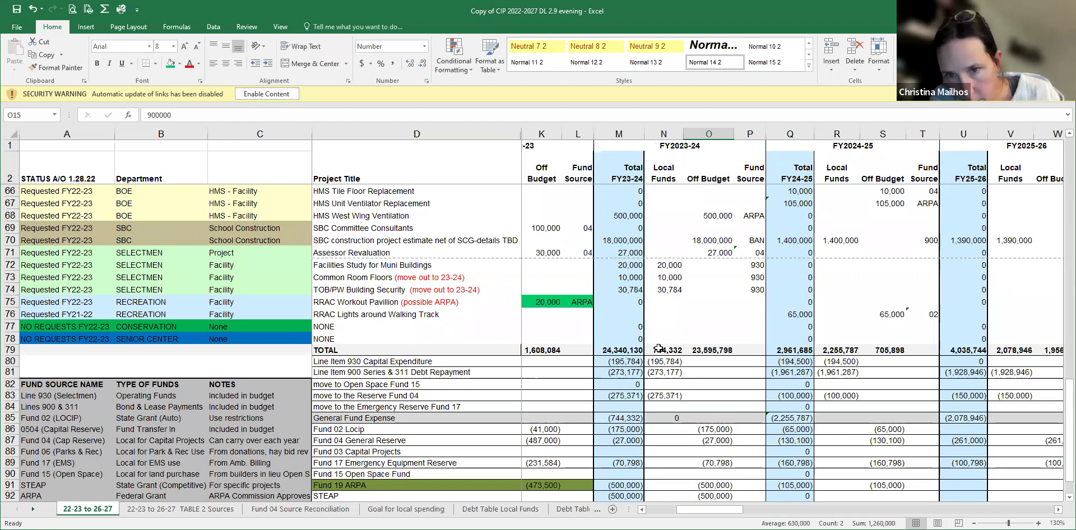
# Step: Compare the FY23-24 goal for local spending with the FY2023-24 local funds total in N79 and the project rows above it
pyautogui.moveTo(689, 511); pyautogui.dragTo(678, 513)
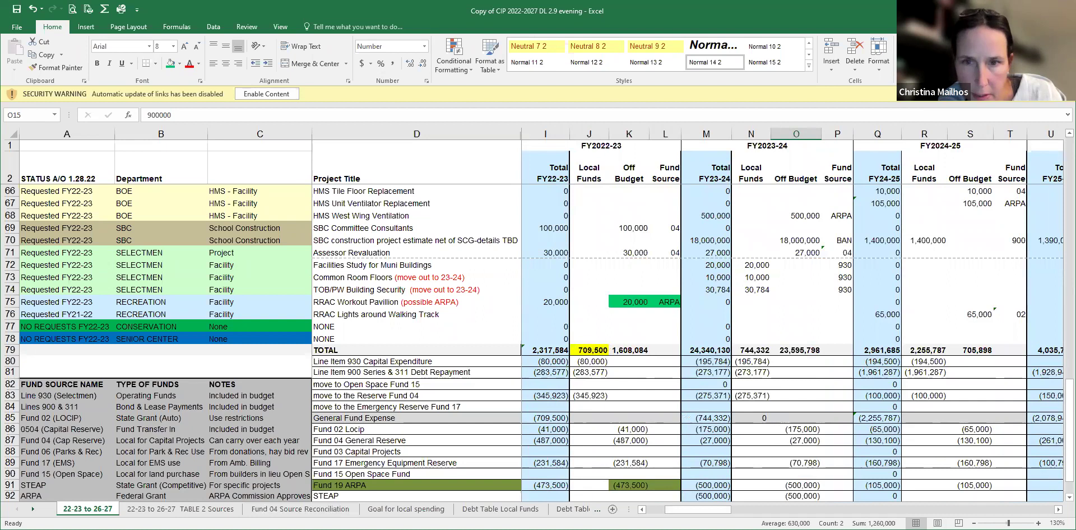
pyautogui.click(381, 509)
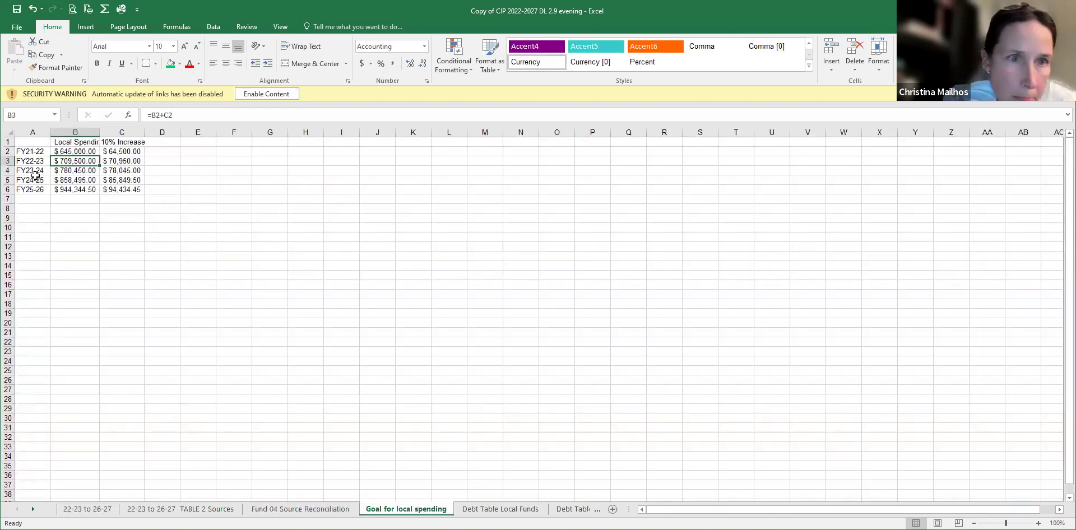
pyautogui.click(59, 170)
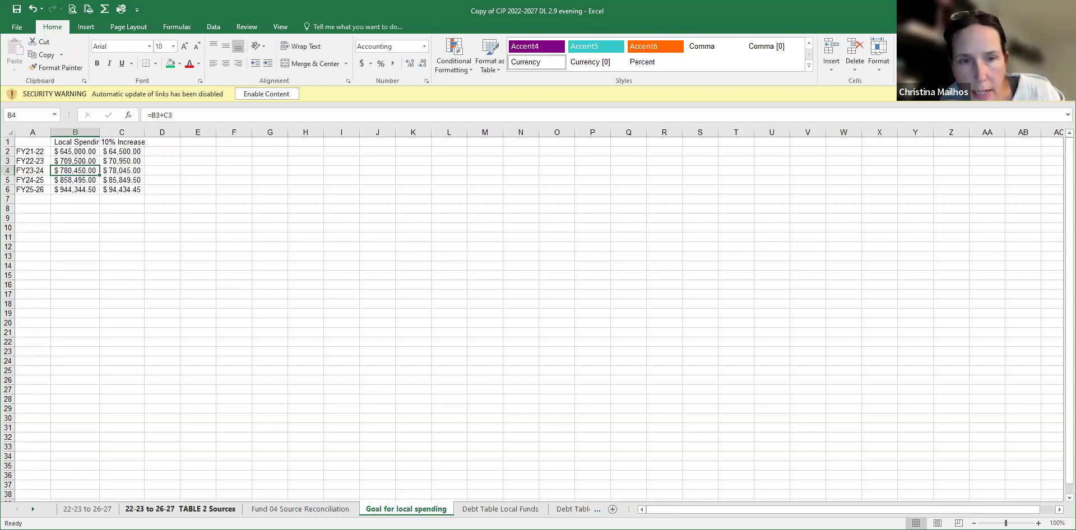
pyautogui.click(88, 509)
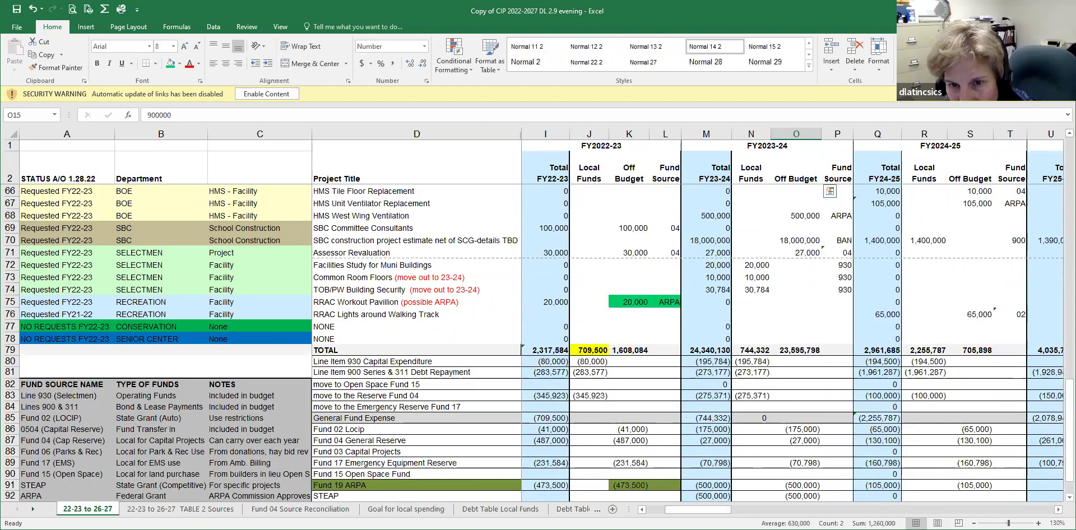
pyautogui.click(744, 349)
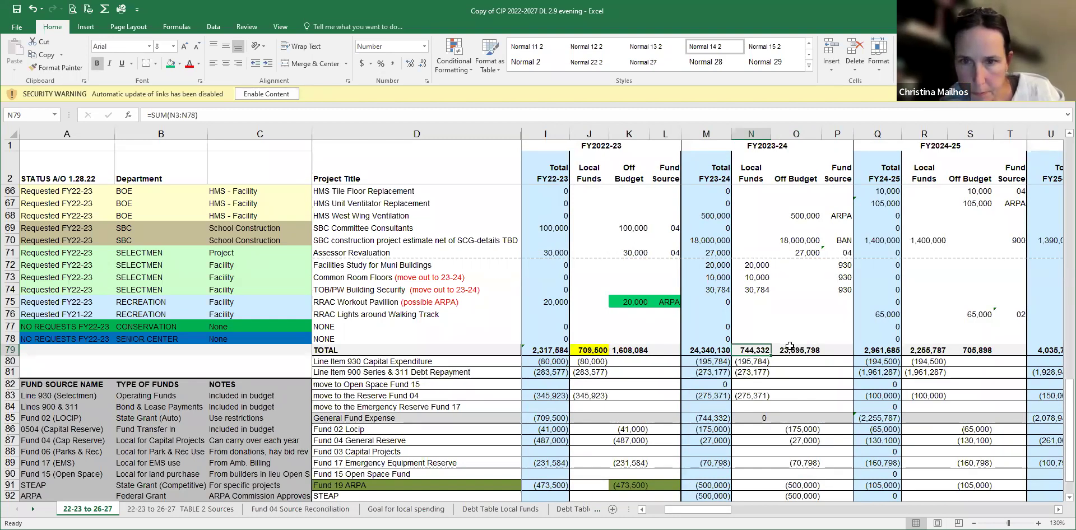
pyautogui.scroll(4, 789, 346)
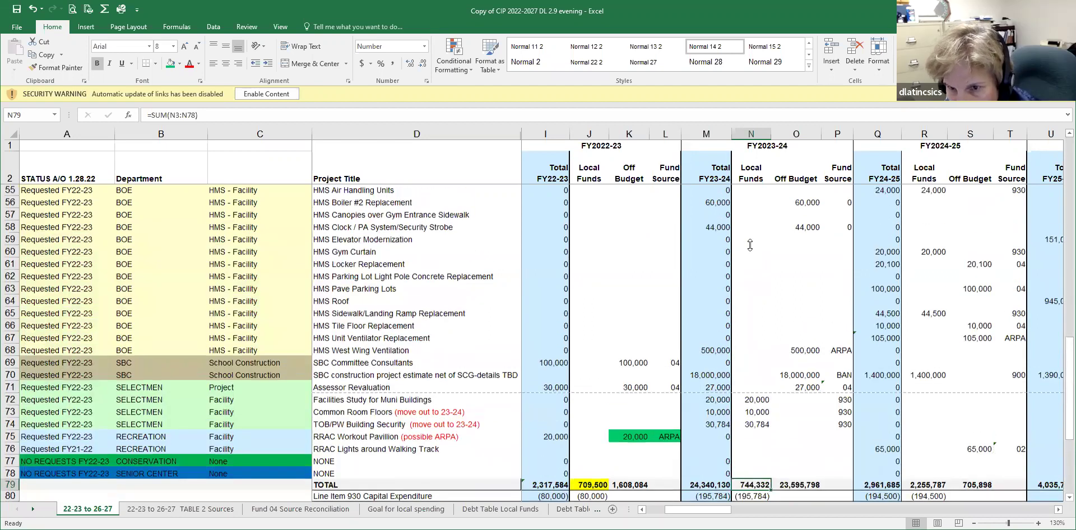
# Step: Add 36000 to the FY2023-24 local funds formula for Cap Reserve in N3
pyautogui.scroll(17, 749, 243)
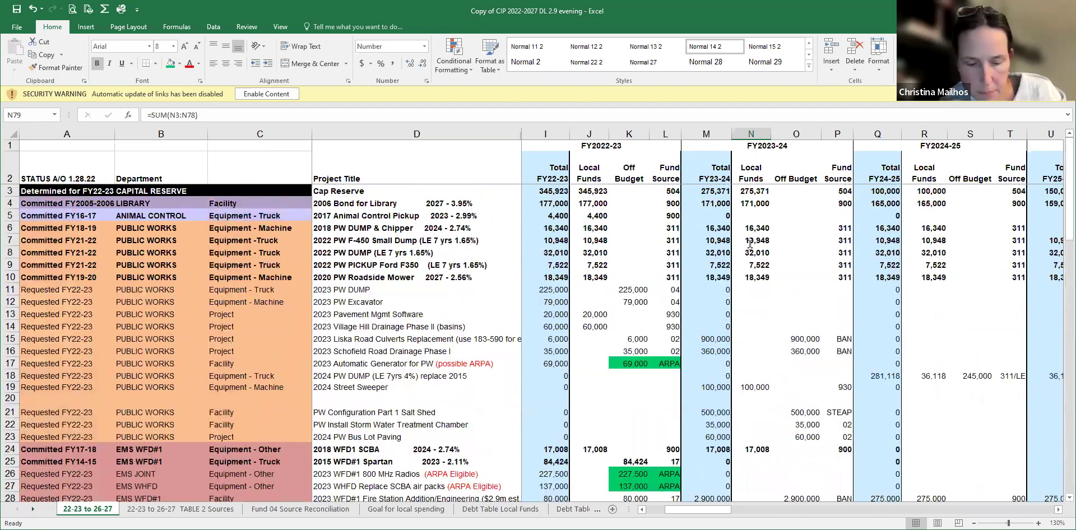
pyautogui.doubleClick(747, 191)
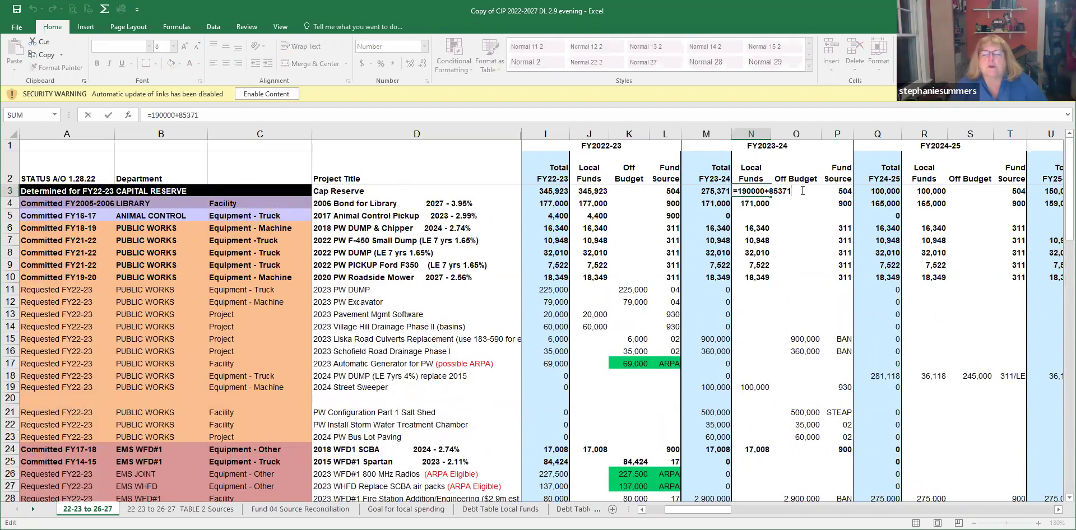
pyautogui.write('+36000')
pyautogui.press('Return')
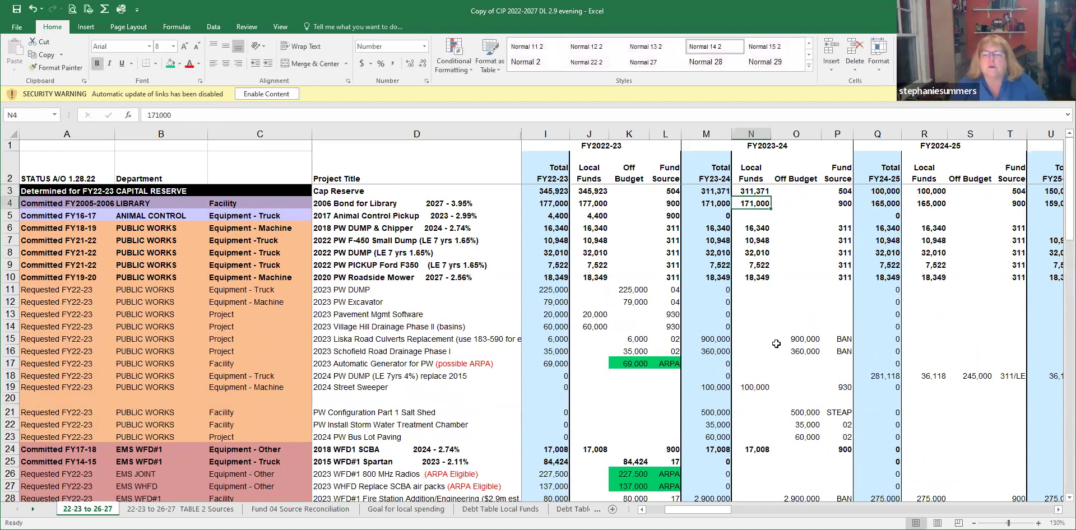
# Step: Examine the totals and funding lines for FY2023-24 through FY2025-26, and check the five-year fund projections on the TABLE 2 Sources sheet
pyautogui.scroll(-1, 777, 344)
pyautogui.scroll(-17, 777, 345)
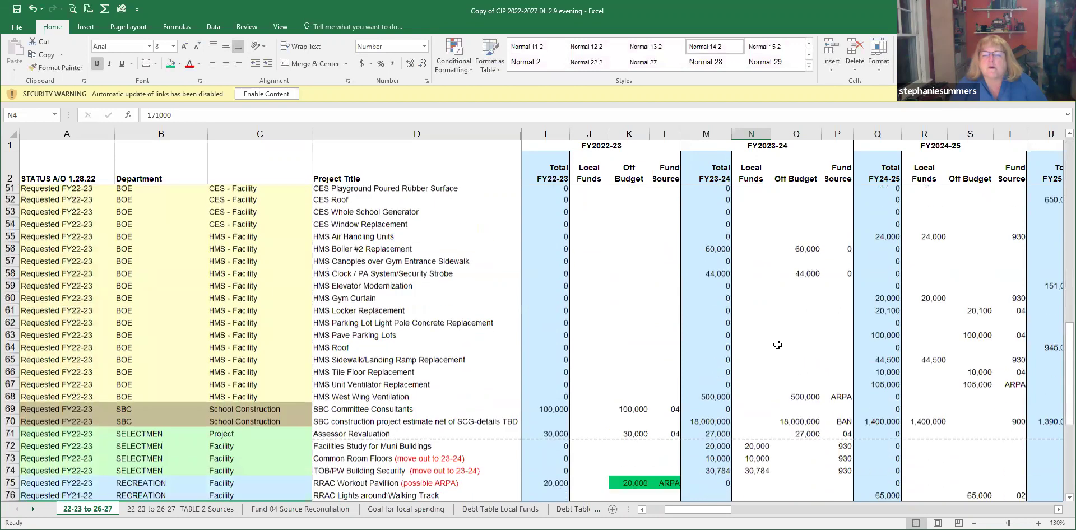
pyautogui.scroll(-7, 777, 344)
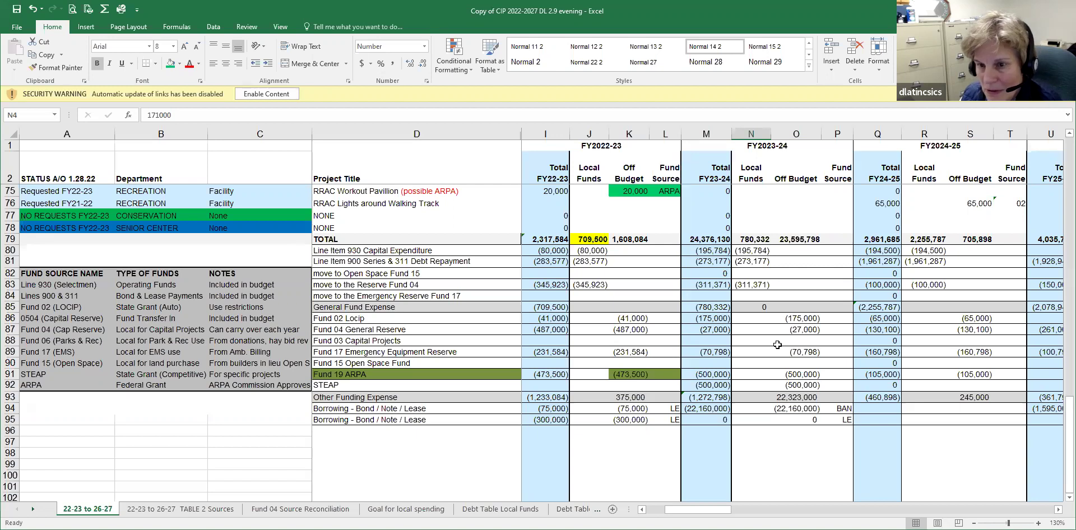
pyautogui.moveTo(723, 513); pyautogui.dragTo(748, 510)
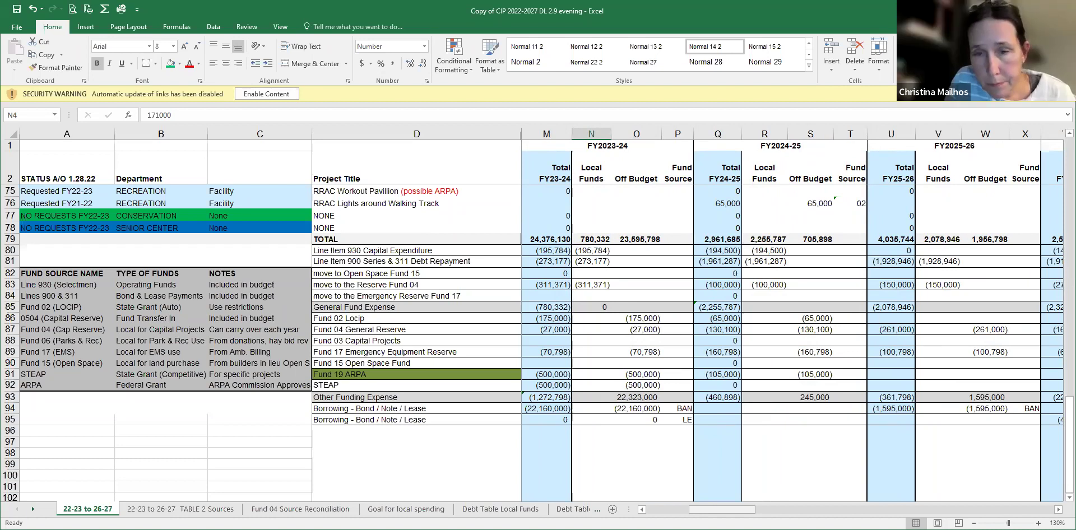
pyautogui.scroll(3, 640, 379)
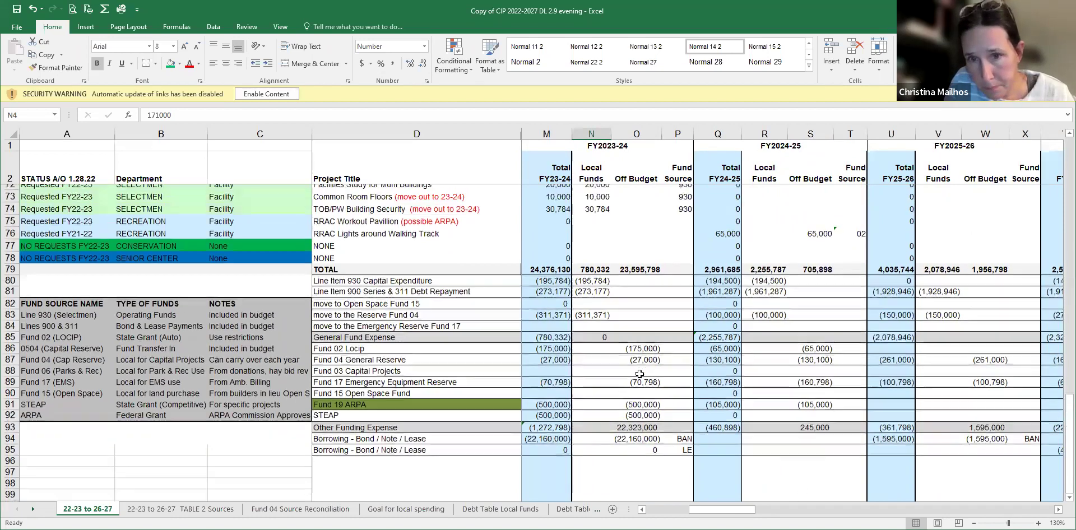
pyautogui.scroll(1, 641, 378)
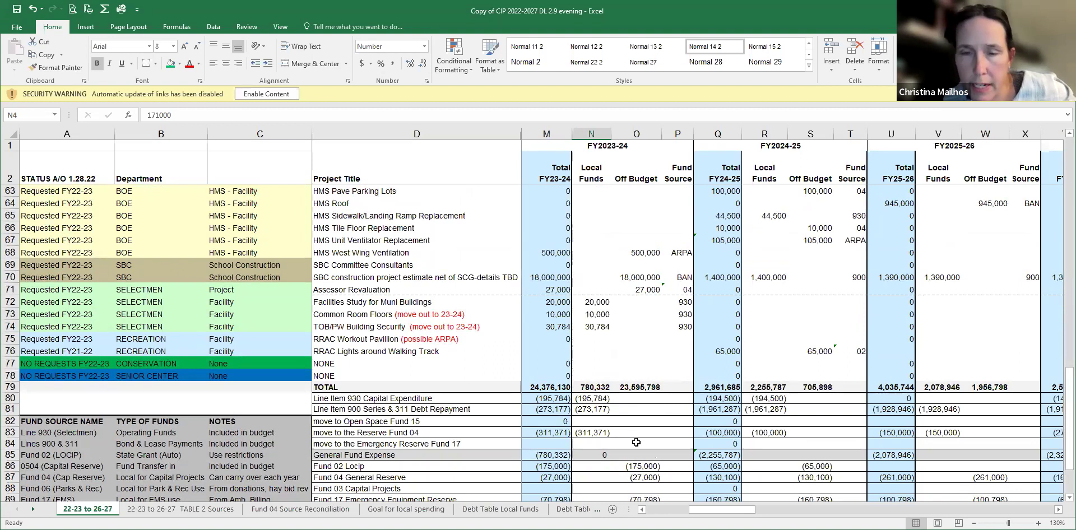
pyautogui.scroll(-1, 635, 442)
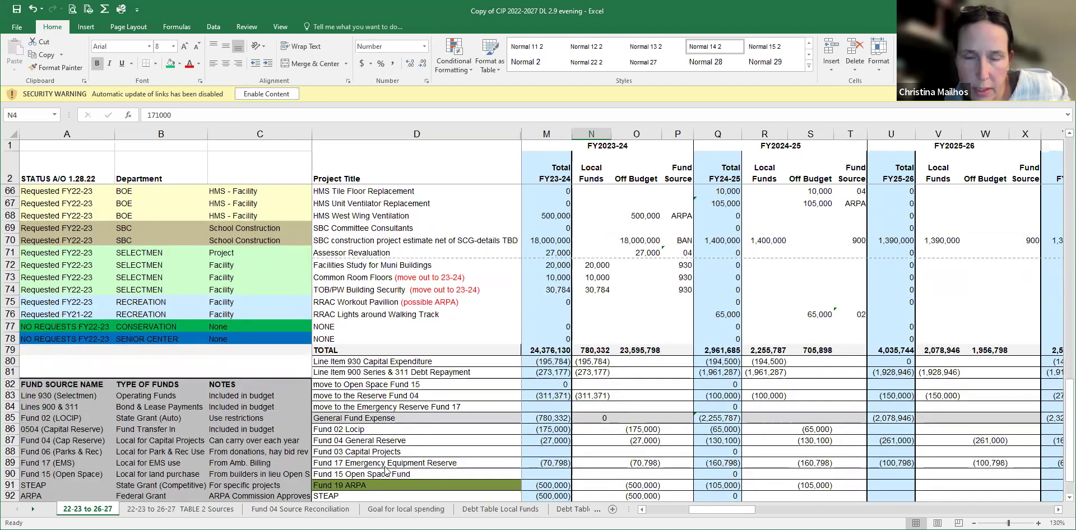
pyautogui.click(200, 509)
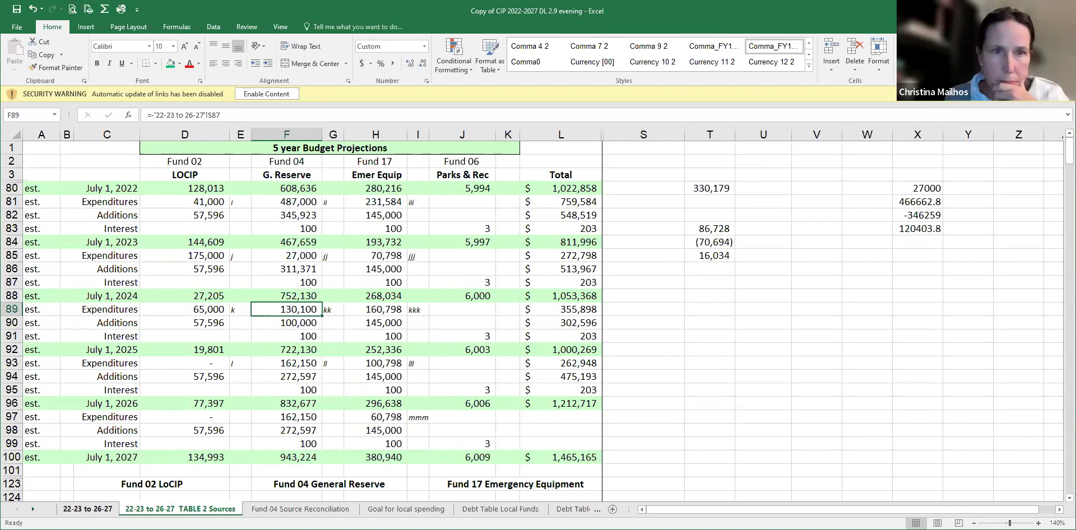
pyautogui.click(88, 508)
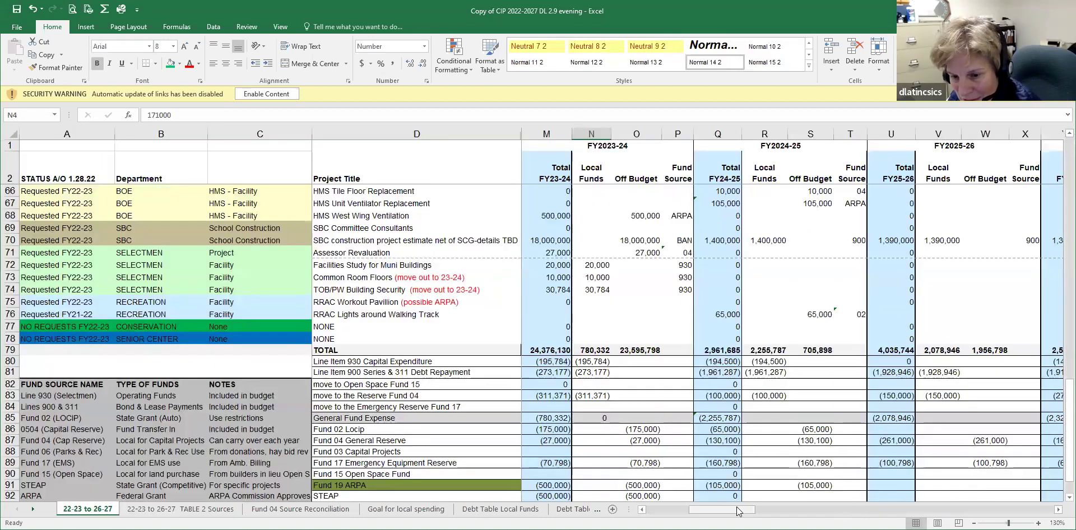
pyautogui.moveTo(742, 510); pyautogui.dragTo(729, 510)
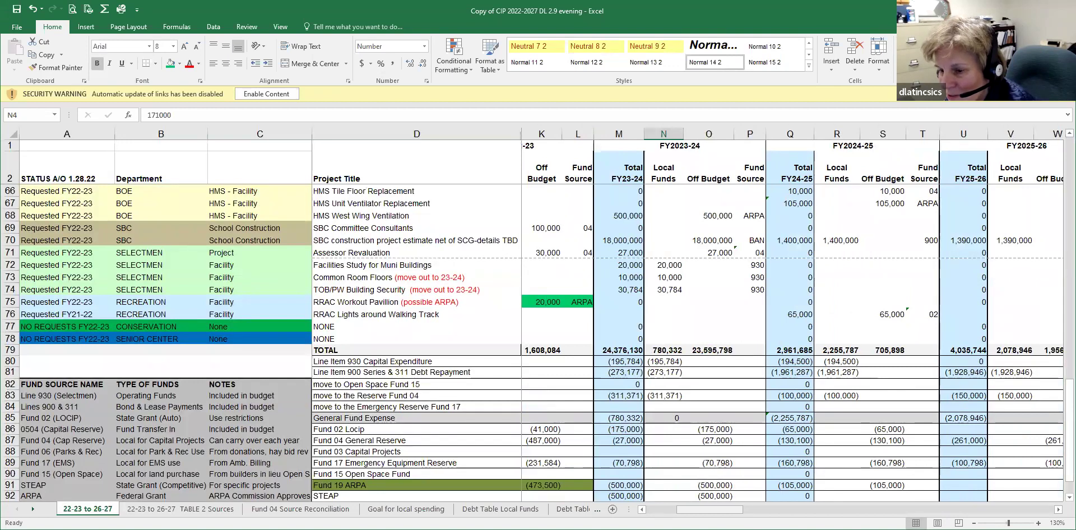
pyautogui.scroll(-2, 724, 435)
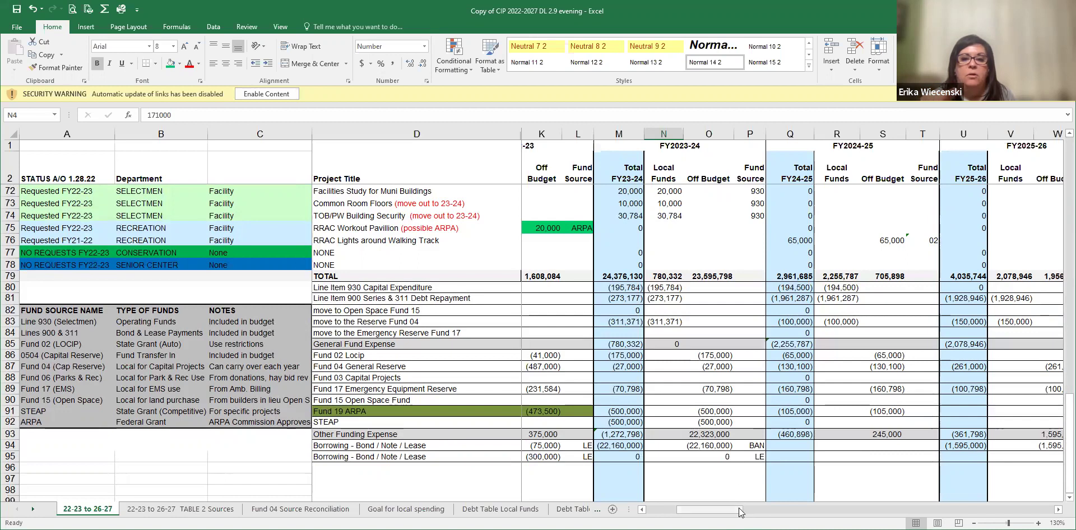
# Step: Set the FY2024-25 fund source for the CES Gym Air Conditioning Upgrade to 00
pyautogui.moveTo(739, 511); pyautogui.dragTo(806, 463)
pyautogui.scroll(13, 836, 439)
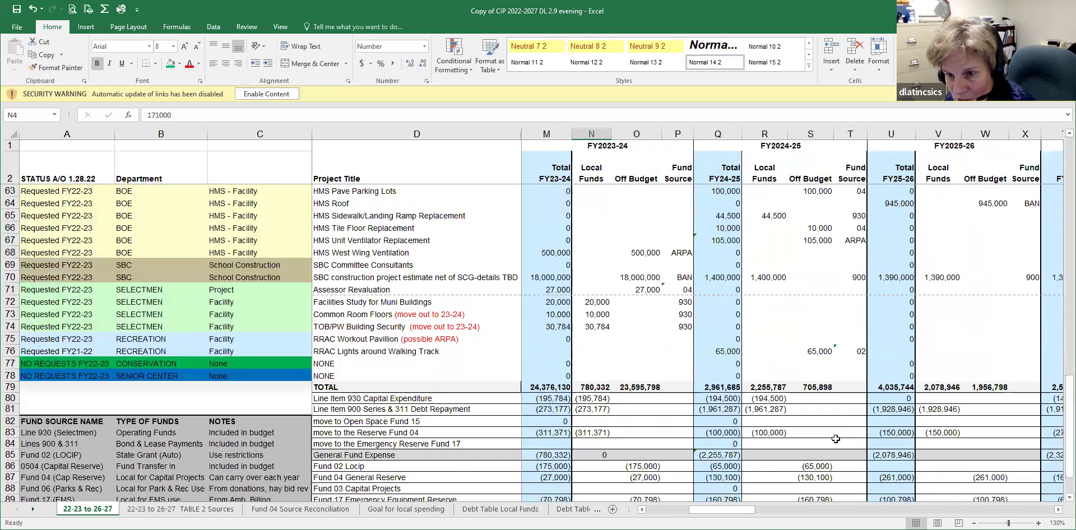
pyautogui.scroll(8, 836, 439)
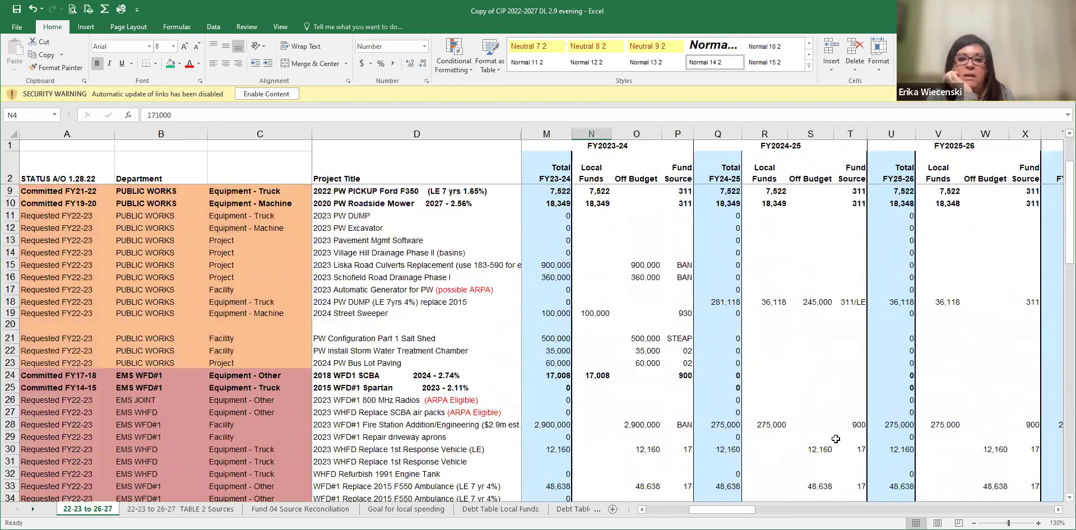
pyautogui.scroll(2, 832, 433)
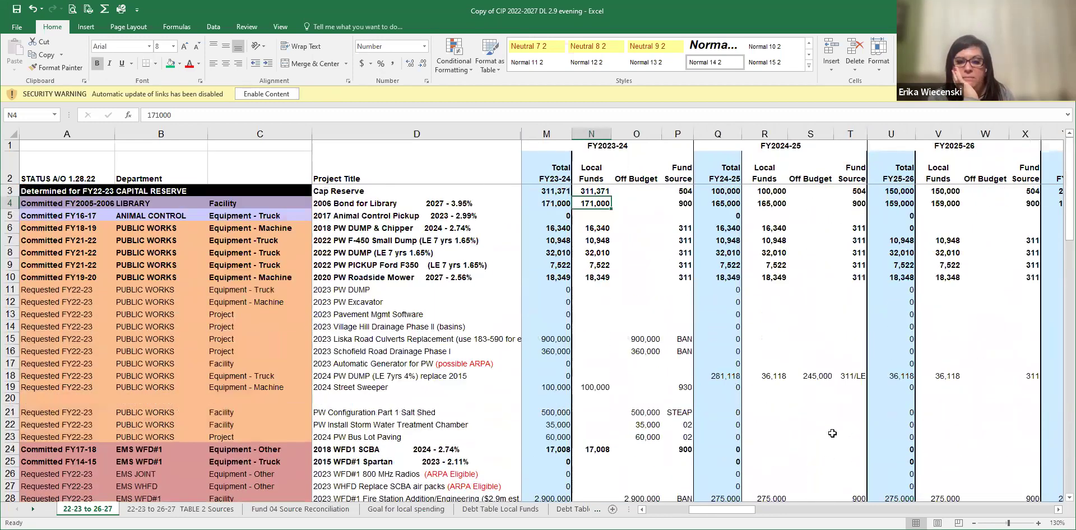
pyautogui.scroll(-8, 832, 433)
pyautogui.scroll(-2, 832, 433)
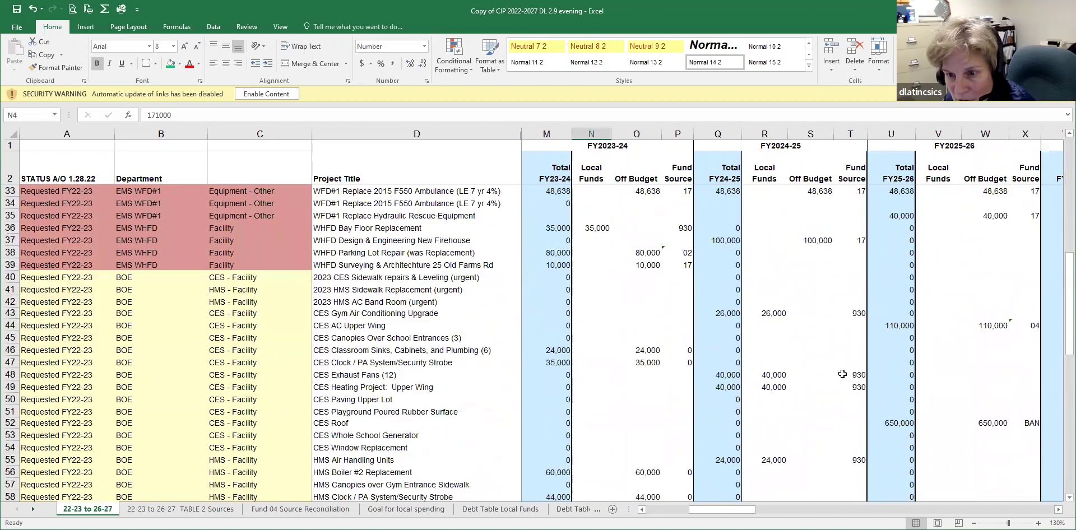
pyautogui.click(773, 315)
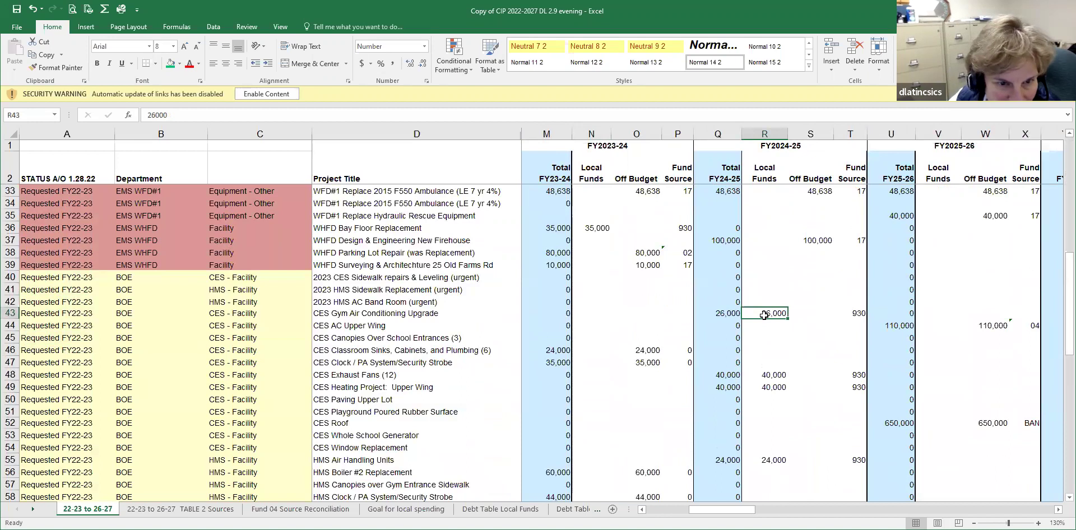
pyautogui.click(856, 314)
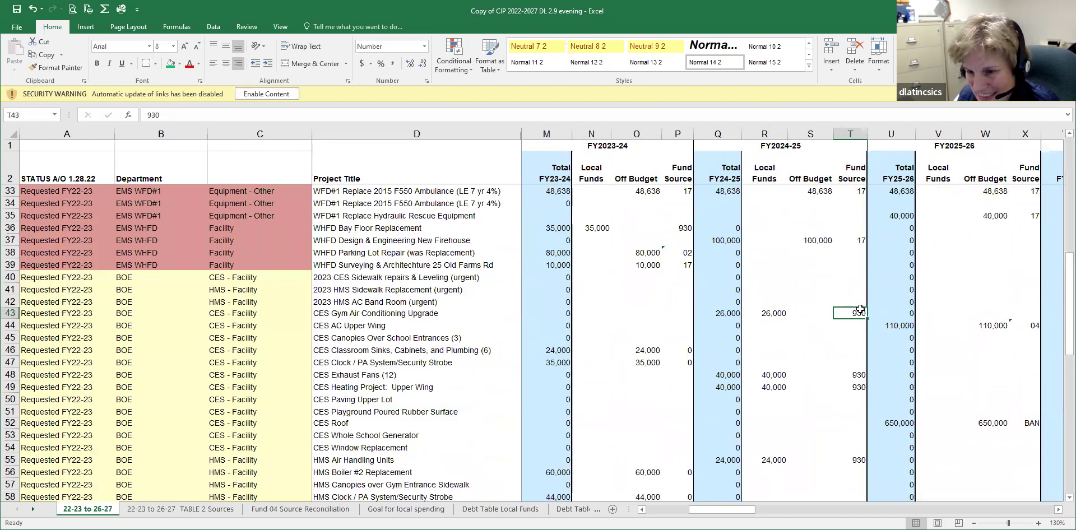
pyautogui.write('00')
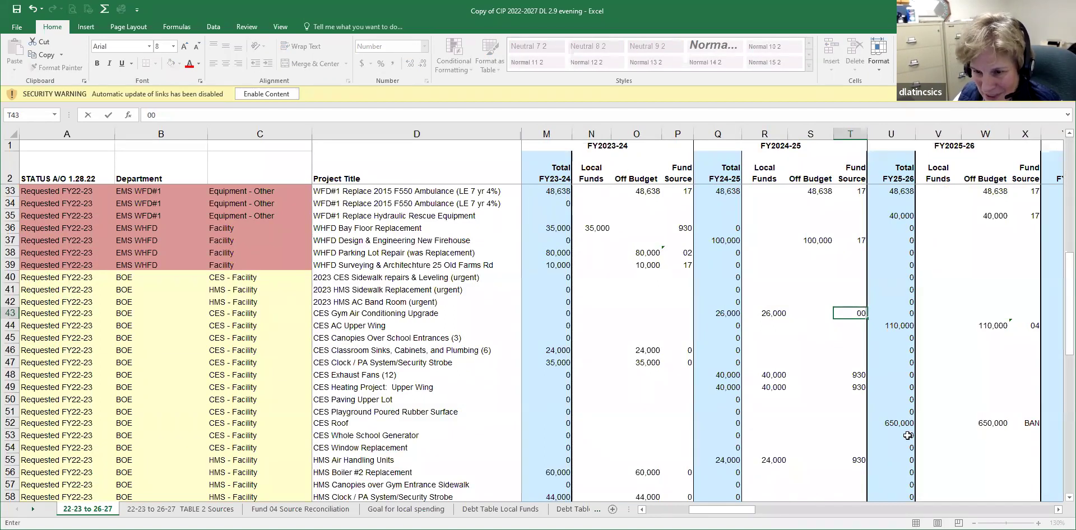
# Step: Set the FY2024-25 fund sources for CES Exhaust Fans and CES Heating Project: Upper Wing to 00
pyautogui.click(854, 377)
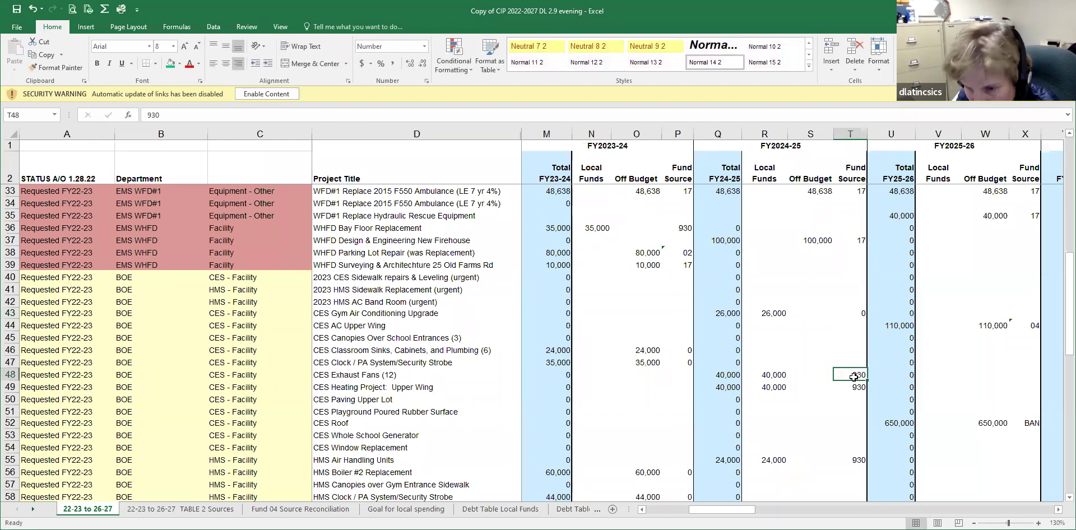
pyautogui.write('00')
pyautogui.press('Return')
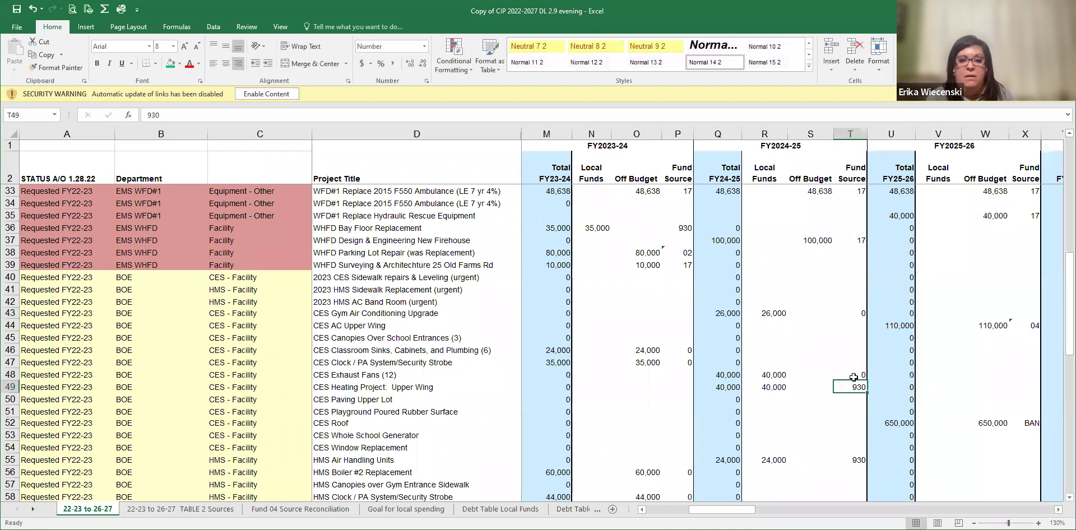
pyautogui.write('00')
pyautogui.press('Return')
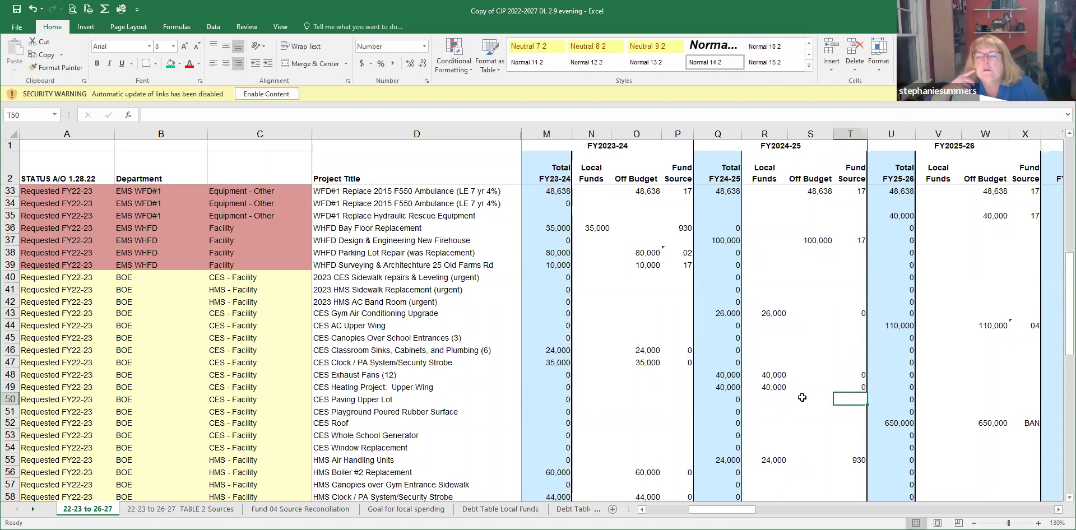
# Step: Set the FY2024-25 fund source for HMS Air Handling Units to 00
pyautogui.scroll(-2, 802, 397)
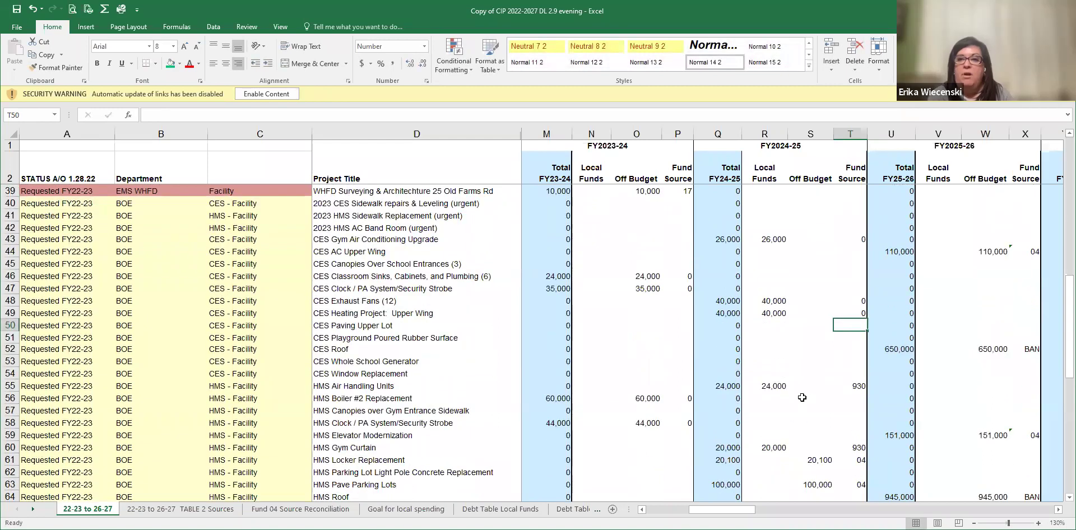
pyautogui.click(848, 386)
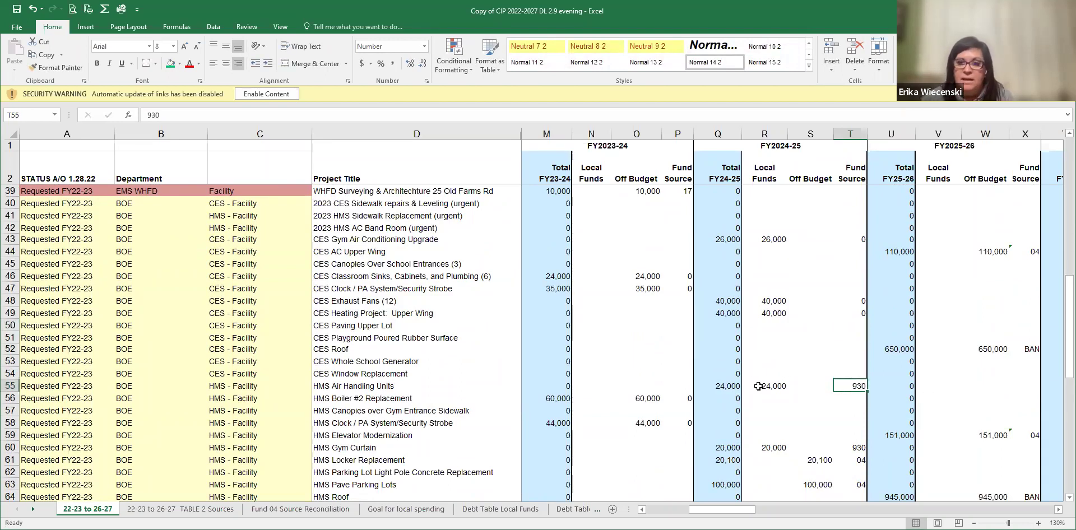
pyautogui.write('00')
pyautogui.press('Return')
pyautogui.scroll(-3, 852, 381)
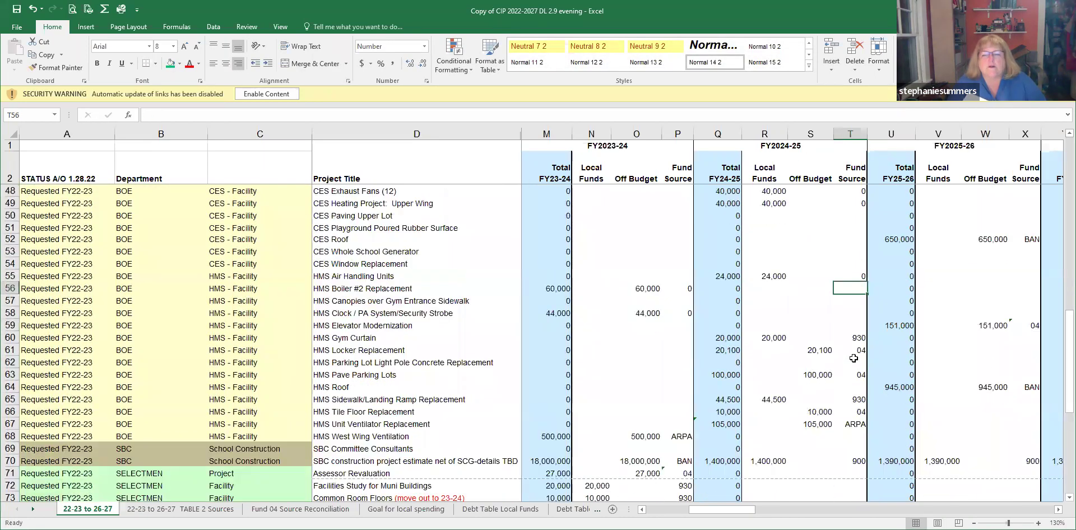
pyautogui.click(854, 340)
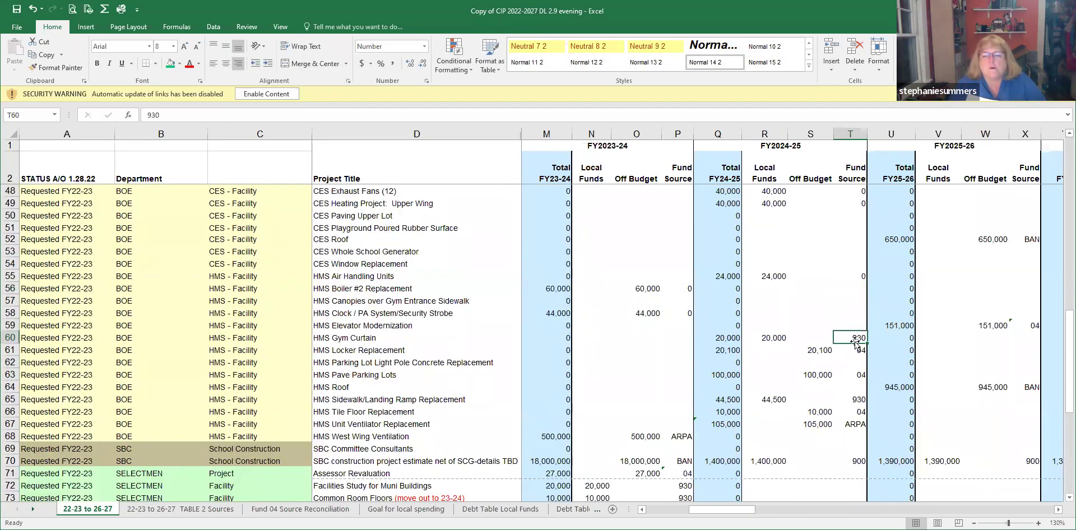
pyautogui.click(771, 339)
pyautogui.write('00')
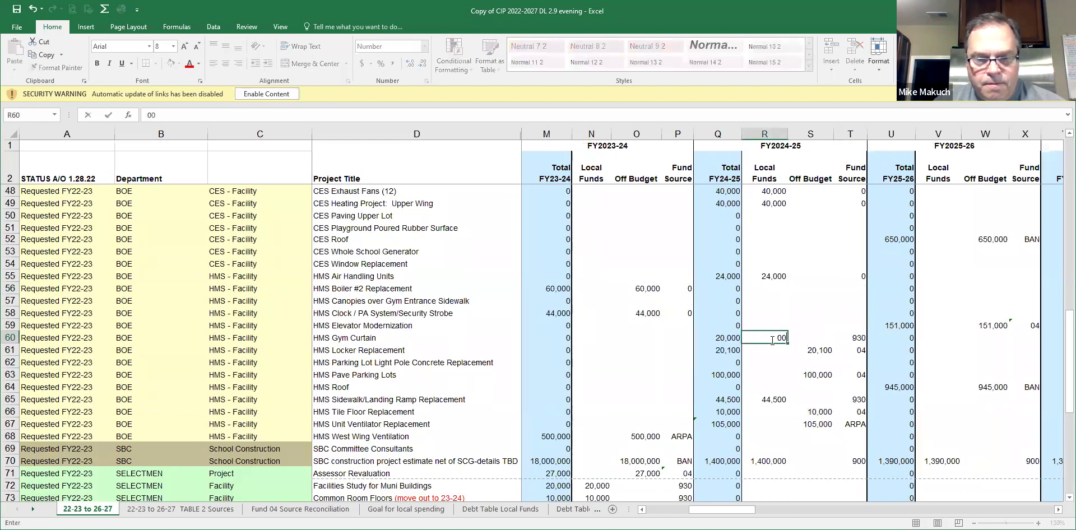
pyautogui.press('Escape')
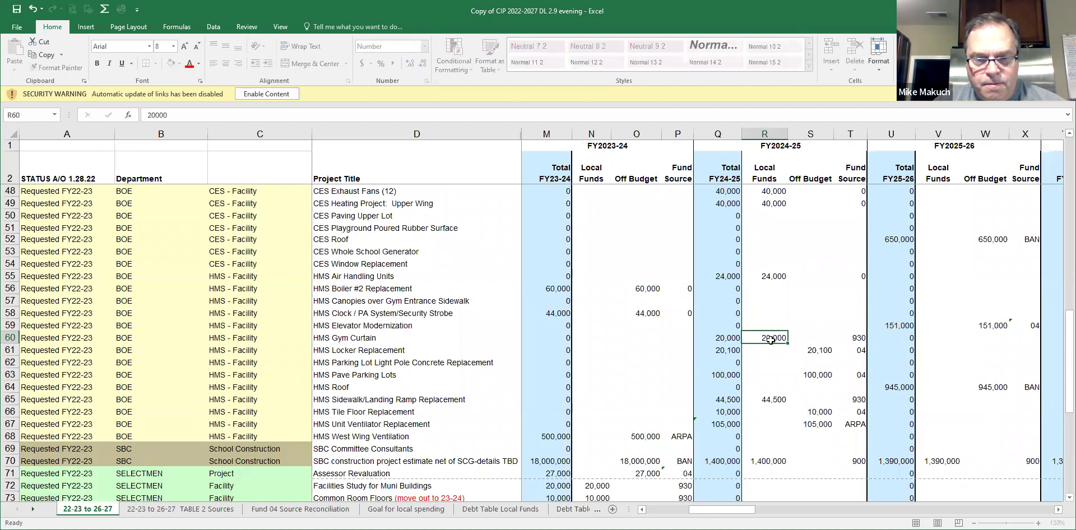
# Step: Set the FY2024-25 fund source for HMS Gym Curtain to 00 and for HMS Sidewalk/Landing Ramp Replacement to 0
pyautogui.click(856, 339)
pyautogui.write('00')
pyautogui.press('Return')
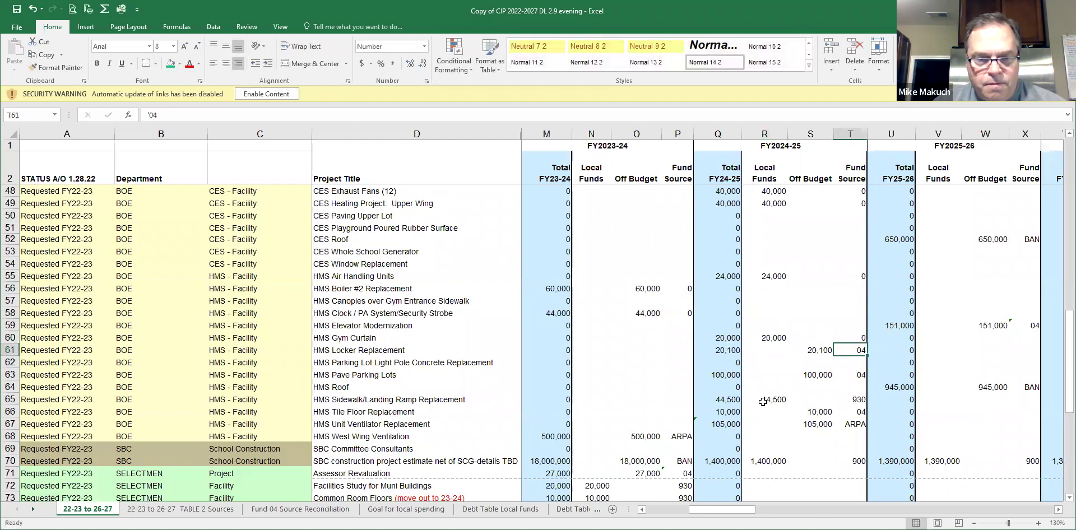
pyautogui.click(857, 399)
pyautogui.write('0')
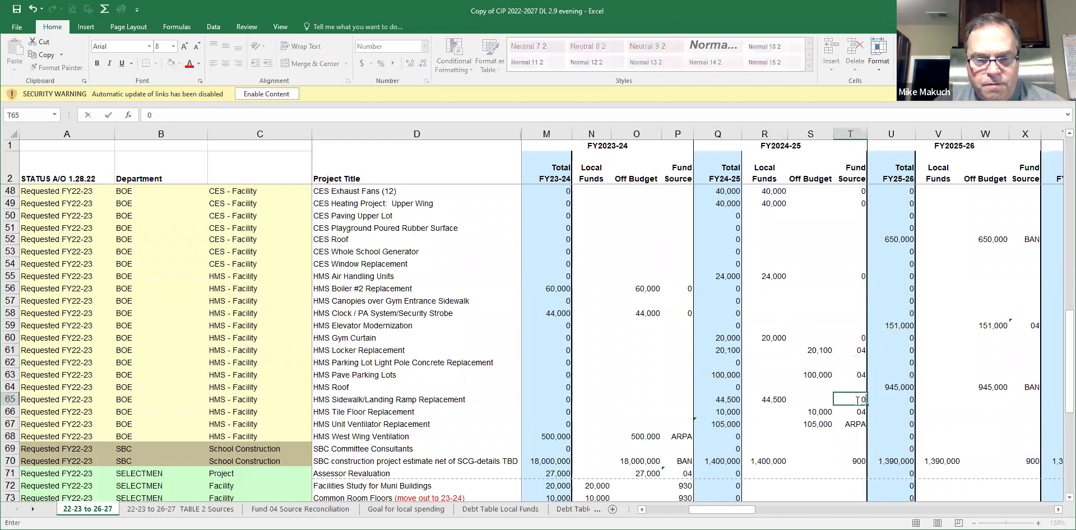
pyautogui.press('Return')
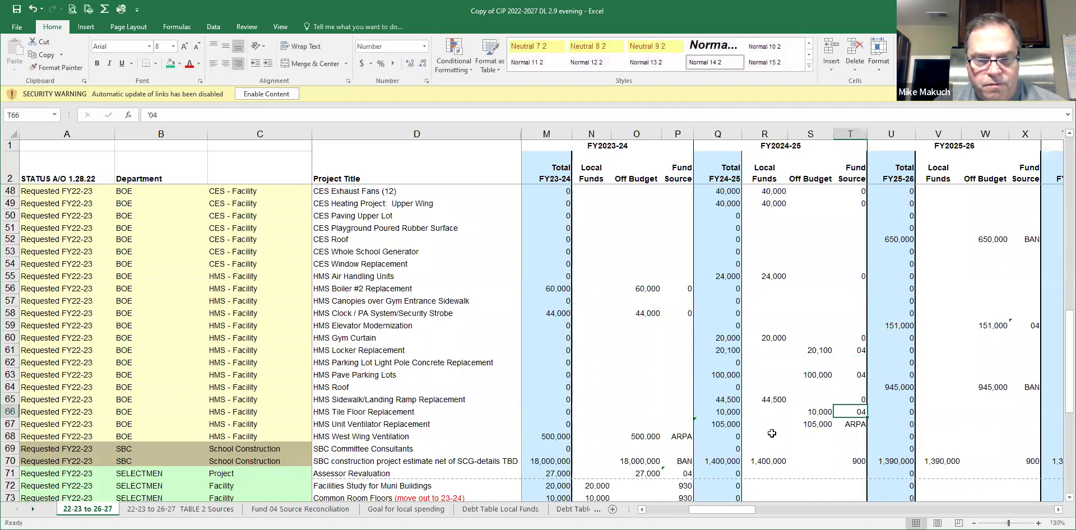
# Step: Check the FY2024-25 Line Item 930 formula in R80 and the local funds total in R79
pyautogui.scroll(-1, 771, 429)
pyautogui.click(767, 433)
pyautogui.scroll(-4, 768, 429)
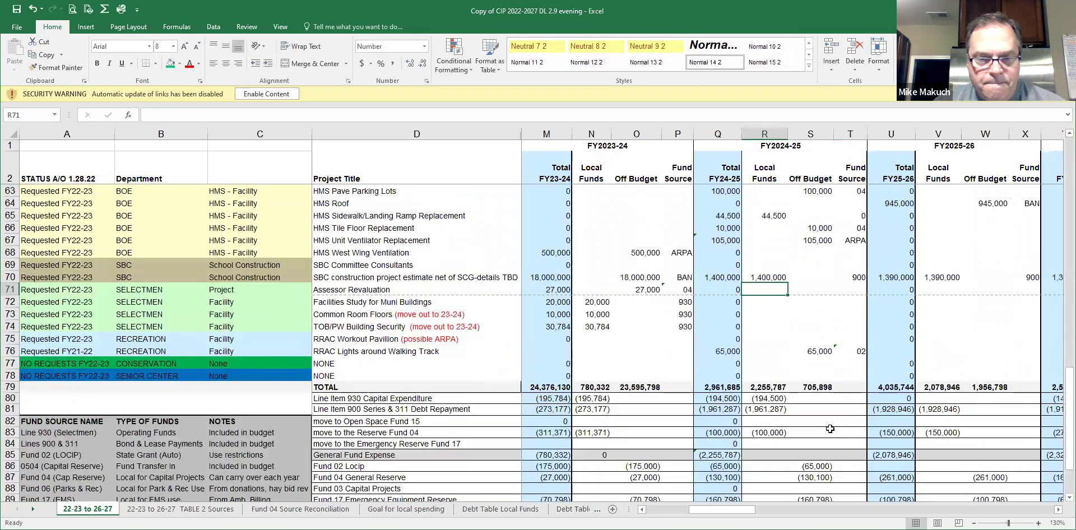
pyautogui.click(755, 398)
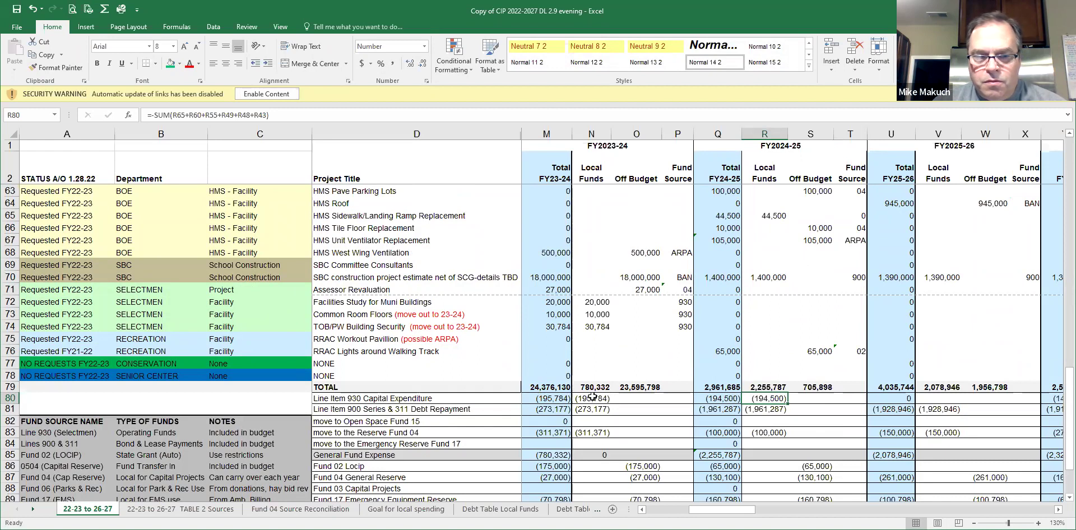
pyautogui.click(755, 387)
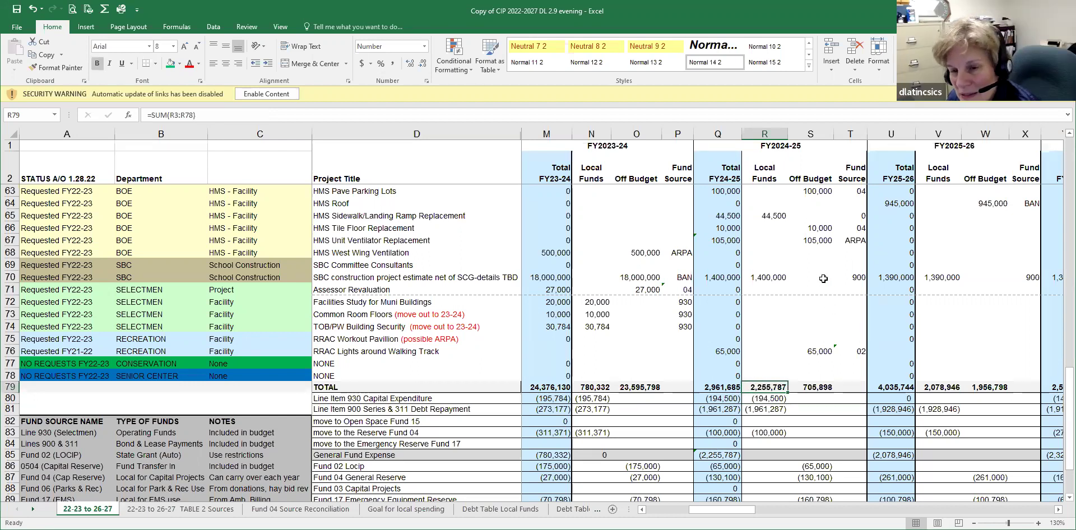
# Step: Examine the FY2024-25 formulas for Line Item 930 in R80 and Line Item 900 in R81, including the project cells referenced by R80
pyautogui.scroll(3, 829, 306)
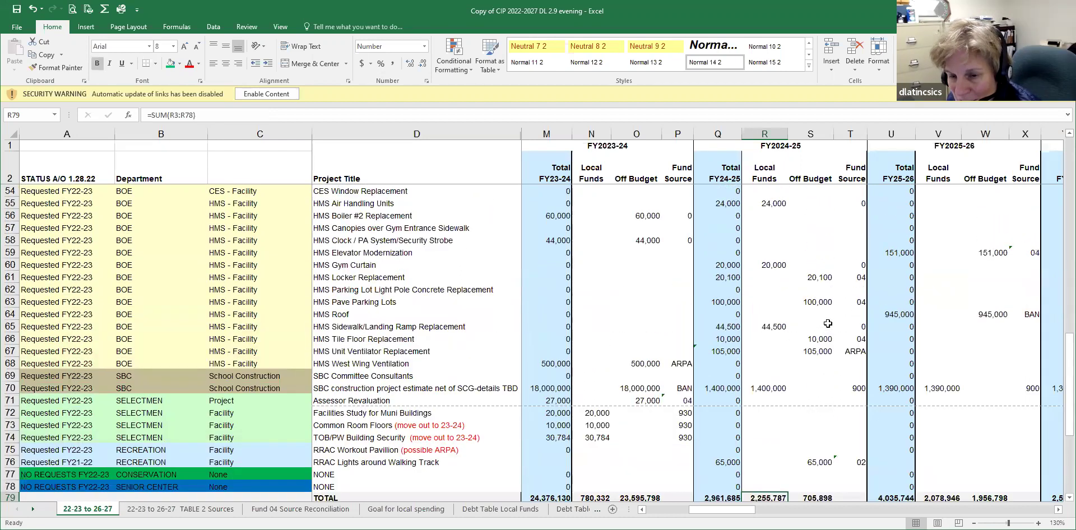
pyautogui.scroll(-2, 828, 323)
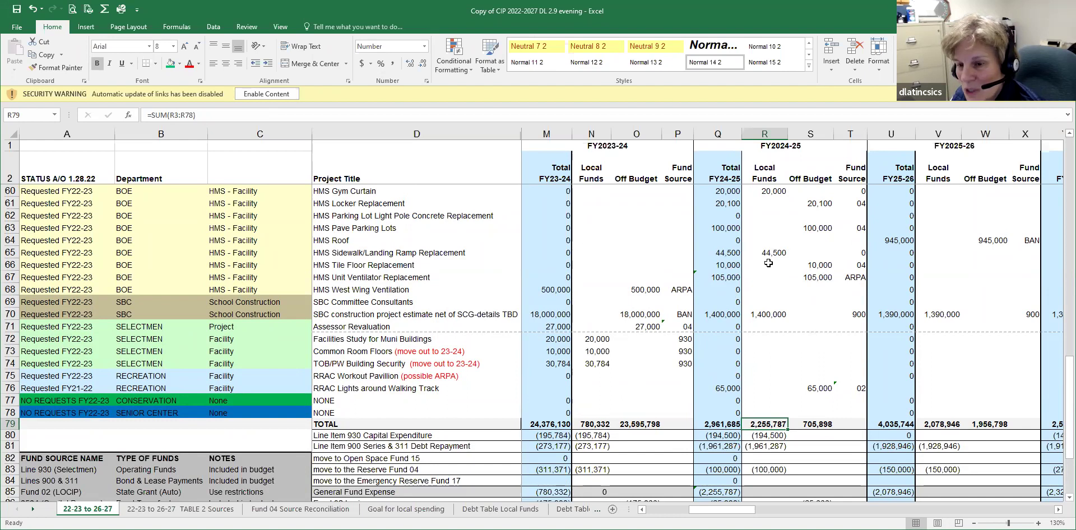
pyautogui.click(754, 436)
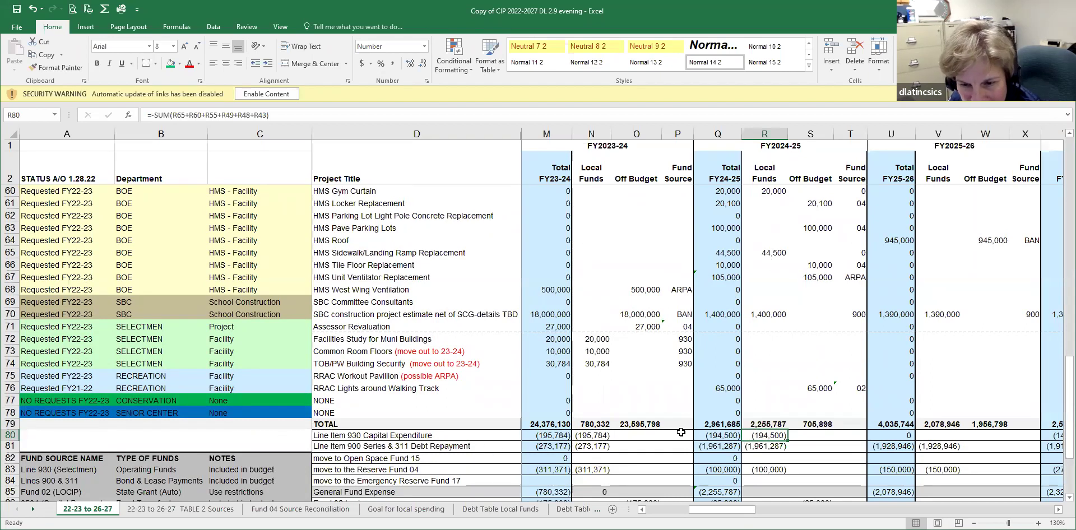
pyautogui.click(757, 447)
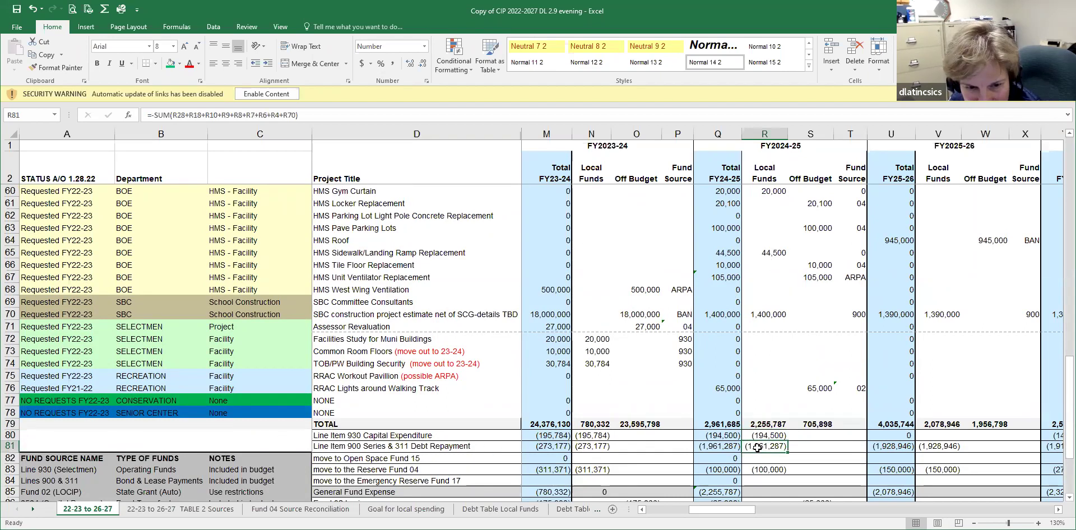
pyautogui.doubleClick(759, 437)
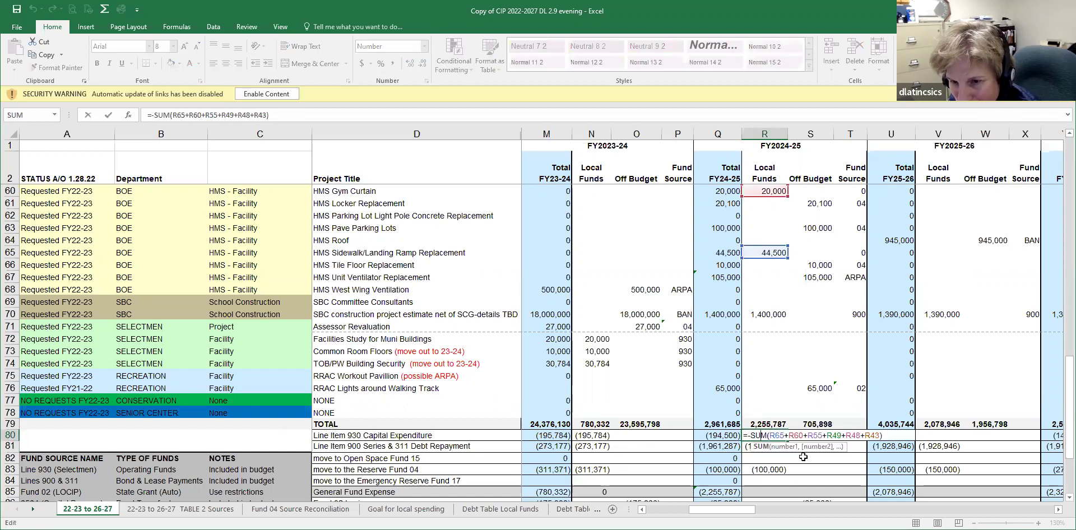
pyautogui.scroll(2, 806, 454)
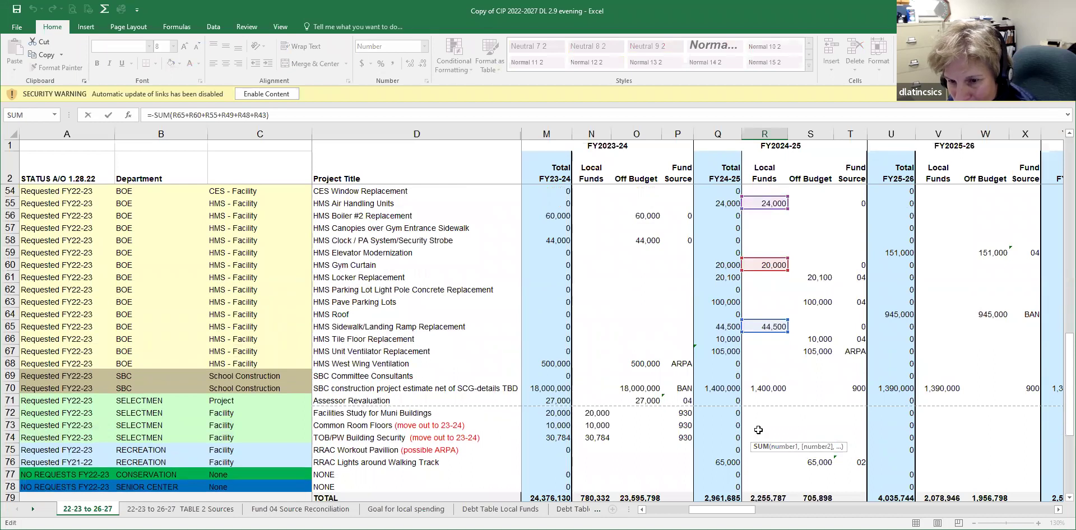
pyautogui.scroll(-1, 756, 432)
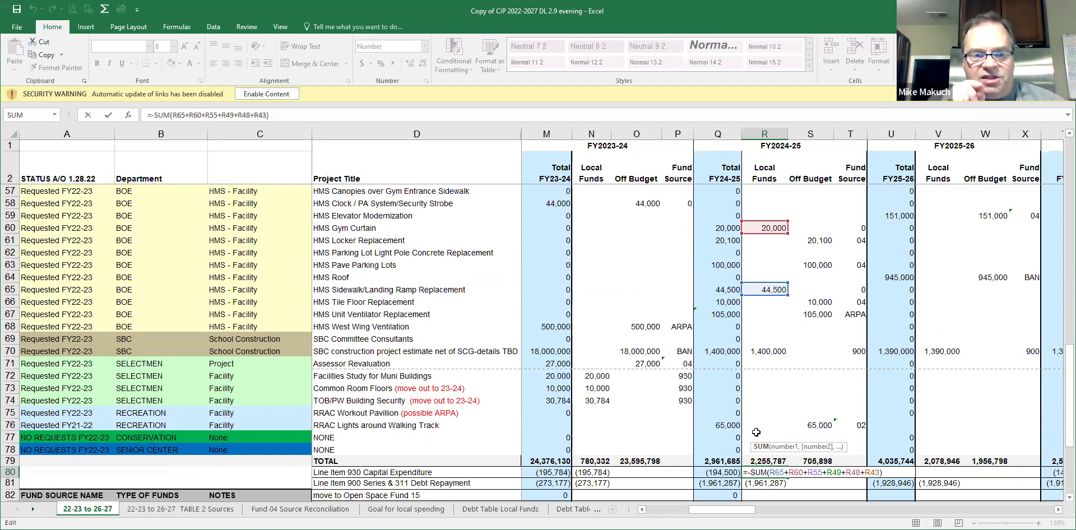
pyautogui.hotkey('ctrl', 'Return')
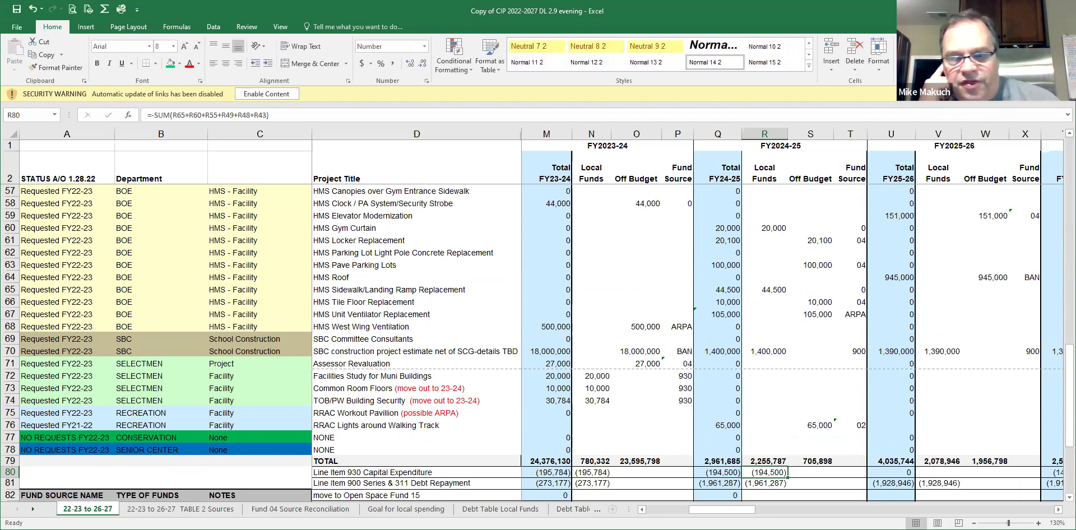
# Step: Append the note "was 45K 24-25" to the HMS Sidewalk/Landing Ramp Replacement project title in D65
pyautogui.click(776, 290)
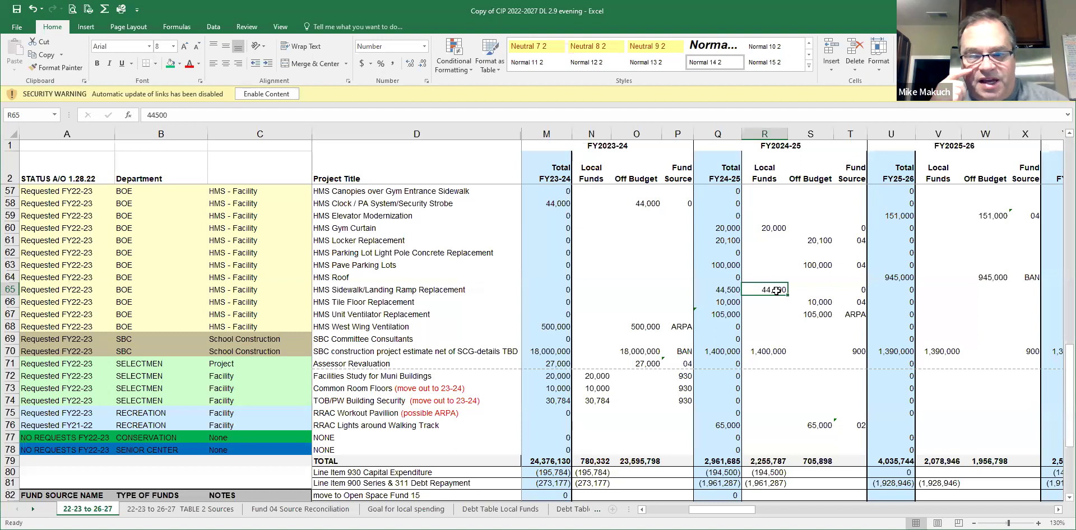
pyautogui.press('Left')
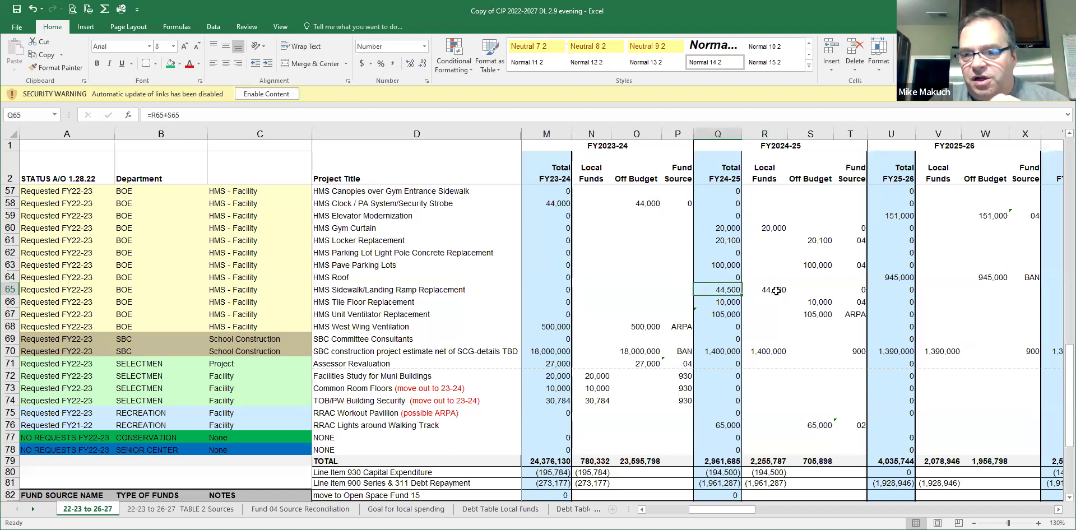
pyautogui.press('Left')
pyautogui.press('Left')
pyautogui.press('Left')
pyautogui.press('Left')
pyautogui.press('Left')
pyautogui.press('Left')
pyautogui.press('Left')
pyautogui.press('Left')
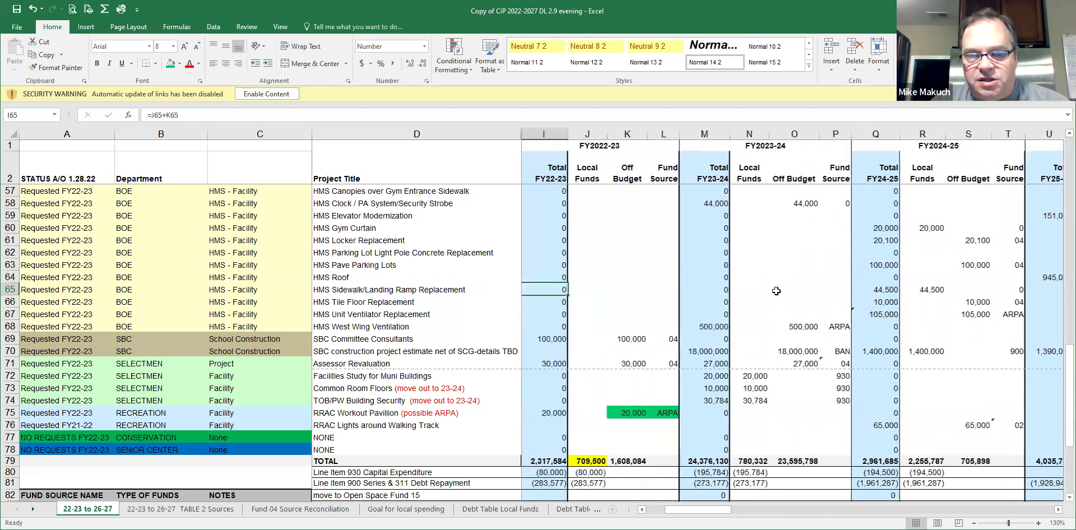
pyautogui.press('Left')
pyautogui.press('Left')
pyautogui.press('Left')
pyautogui.press('Left')
pyautogui.press('Left')
pyautogui.press('Left')
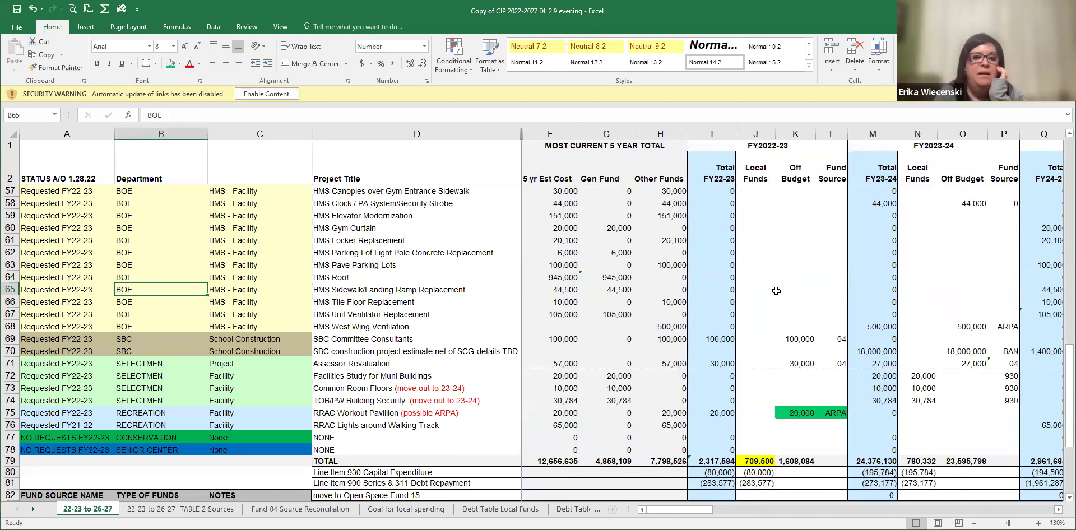
pyautogui.press('Right')
pyautogui.press('Right')
pyautogui.press('Right')
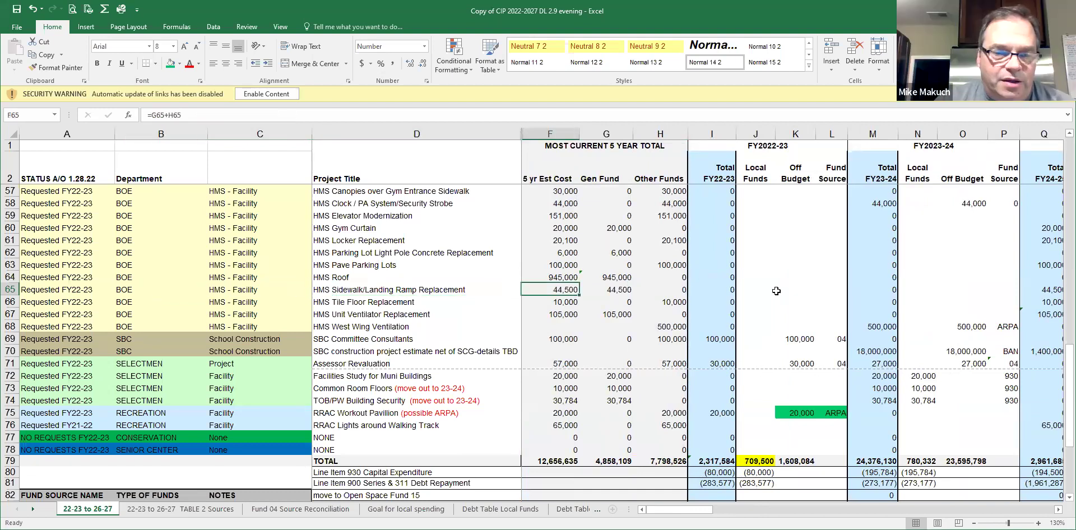
pyautogui.press('Left')
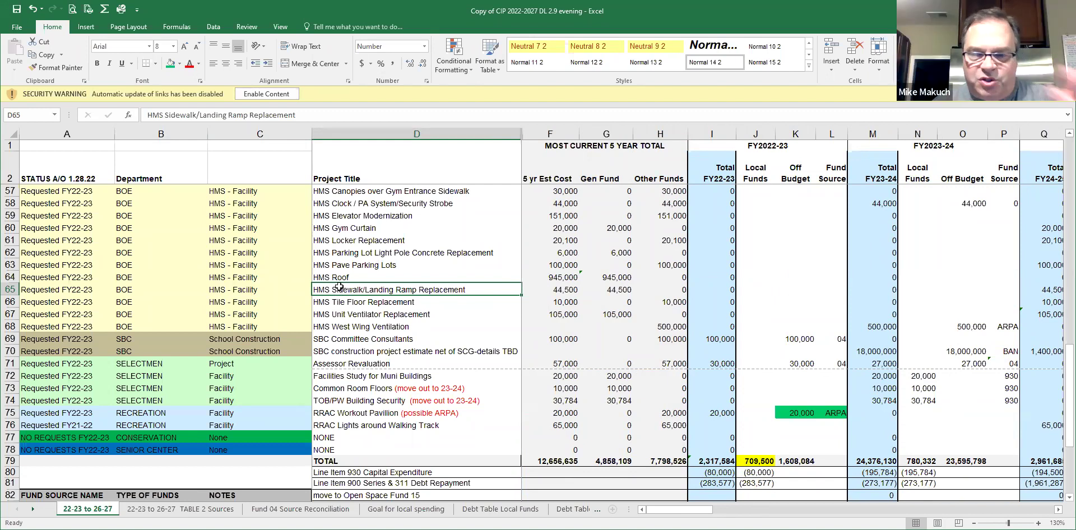
pyautogui.press('F2')
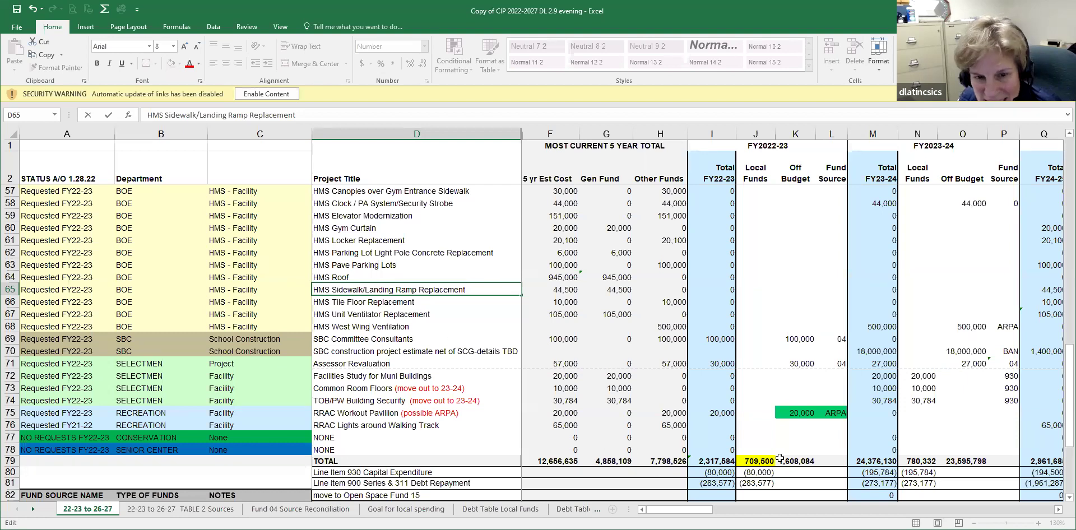
pyautogui.moveTo(681, 509)
pyautogui.mouseDown()
pyautogui.moveTo(719, 510)
pyautogui.moveTo(678, 510)
pyautogui.mouseUp()
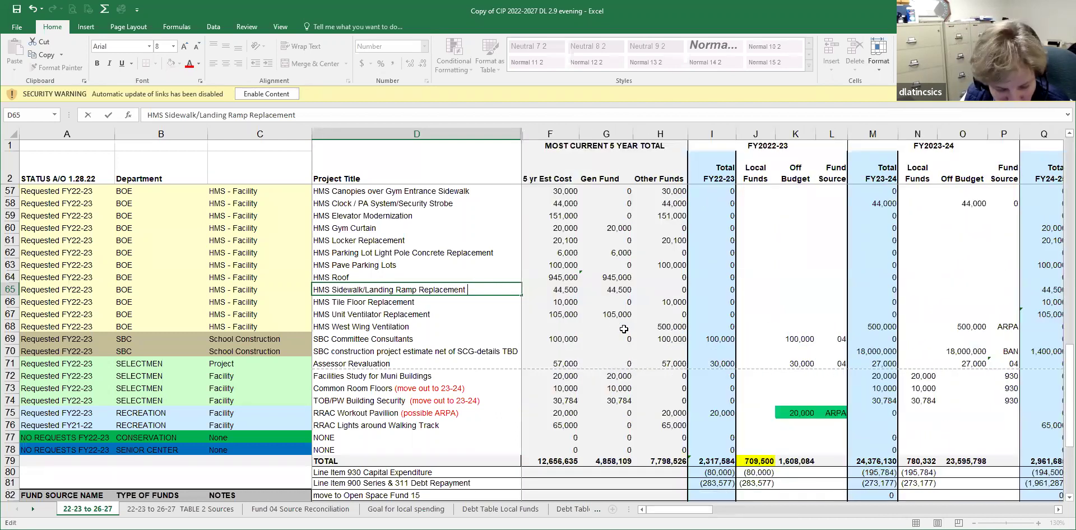
pyautogui.write('was 45')
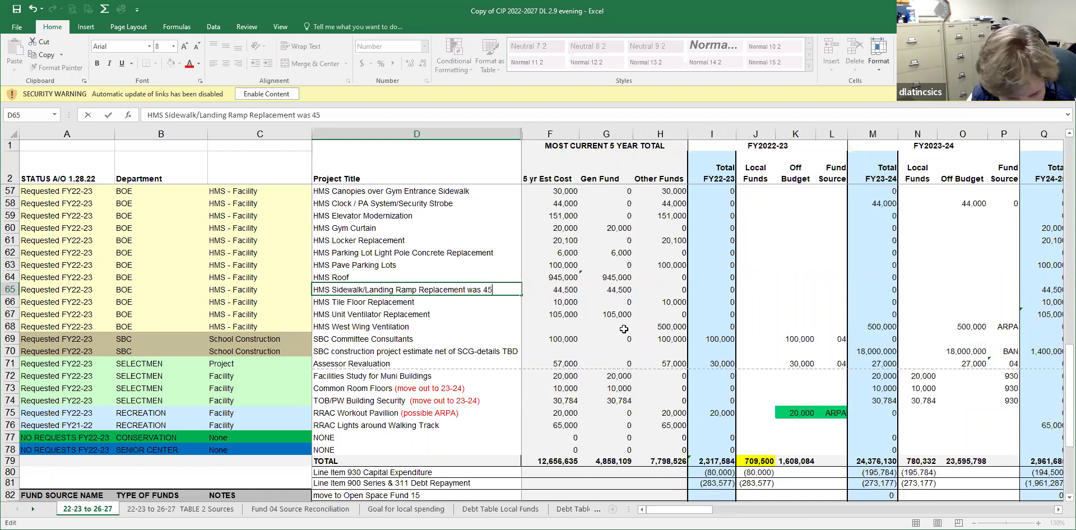
pyautogui.write('K')
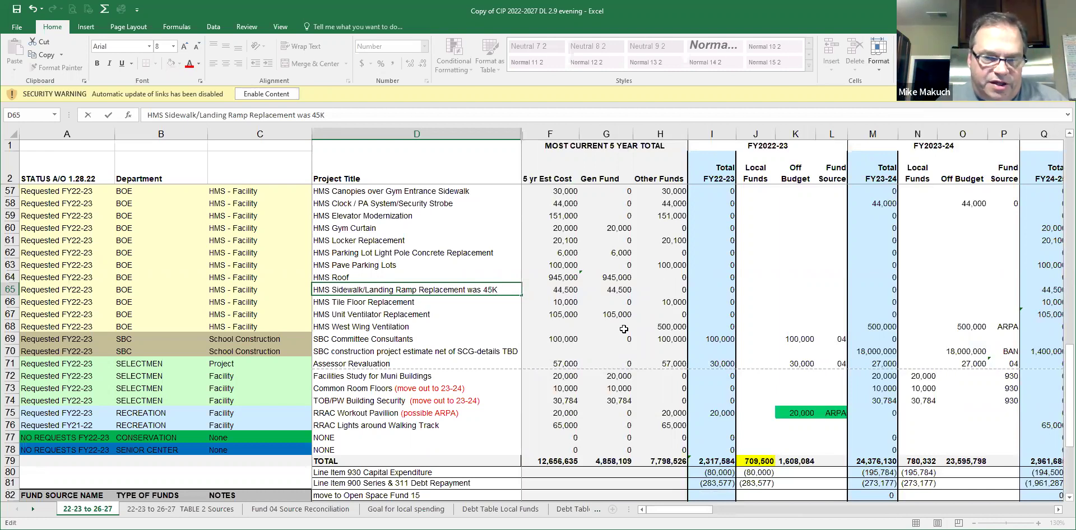
pyautogui.write('Y')
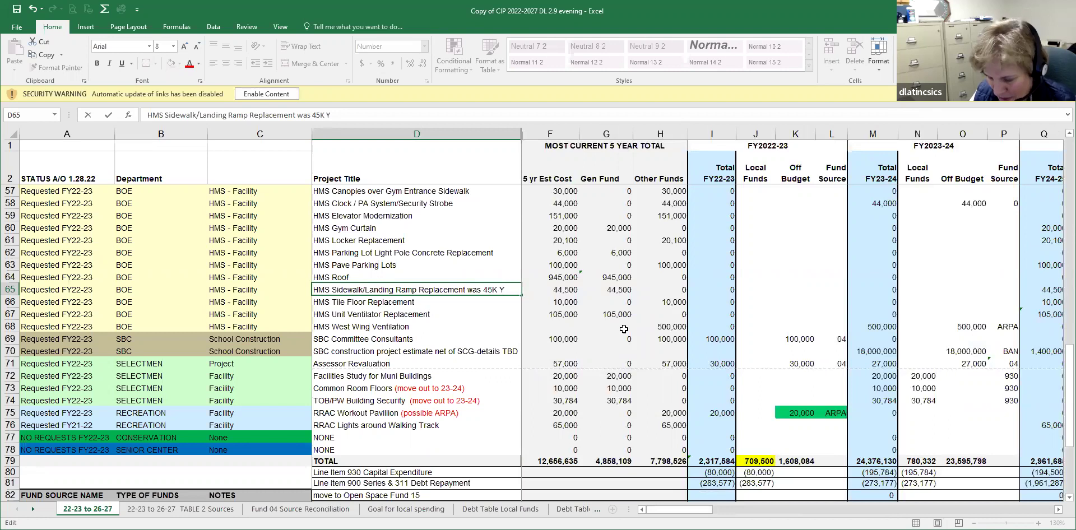
pyautogui.press('BackSpace')
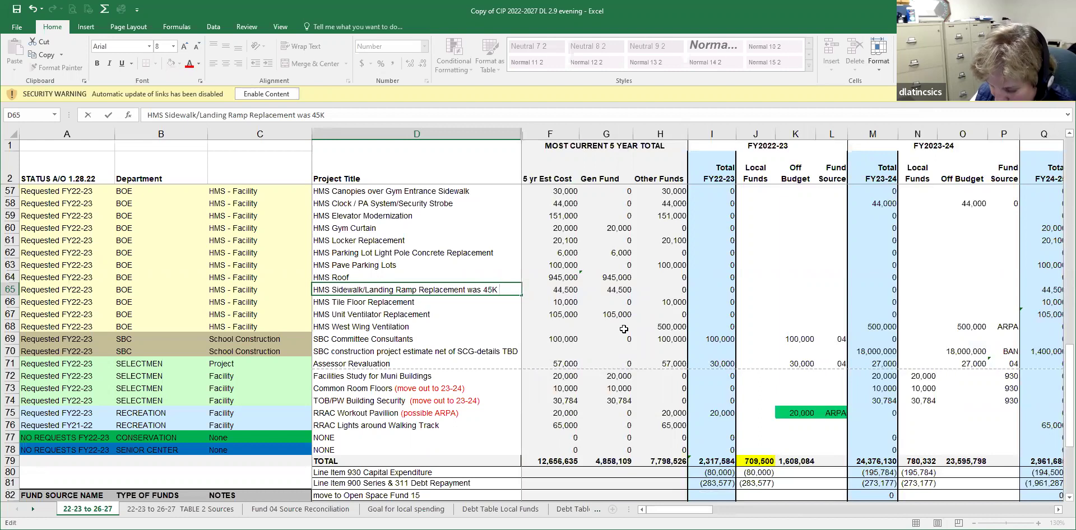
pyautogui.write('2')
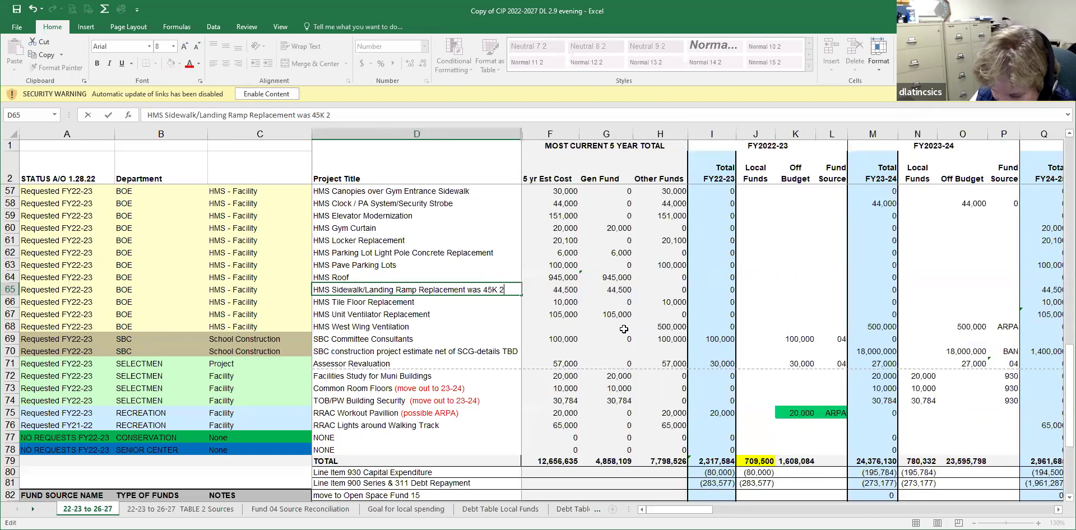
pyautogui.write('4-25')
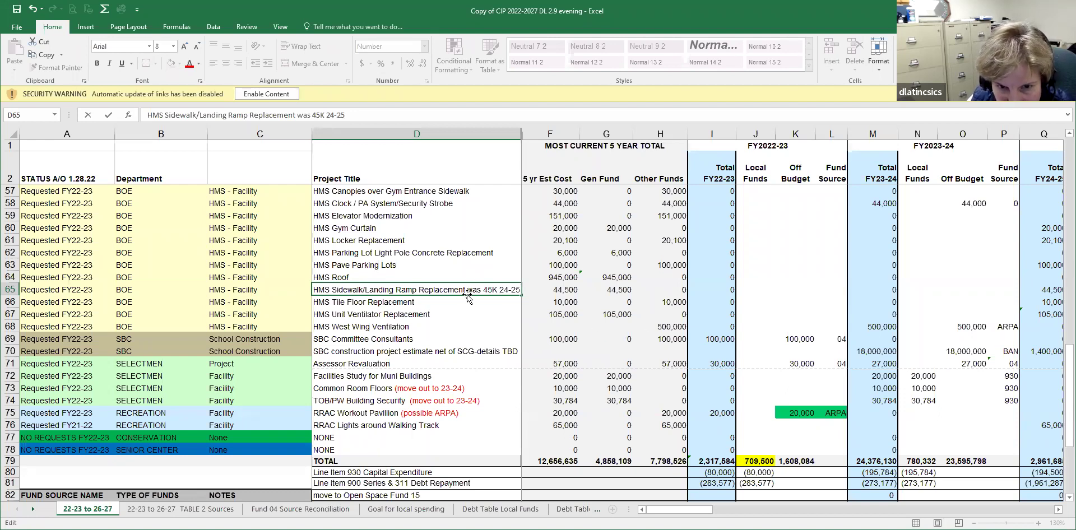
# Step: Colour the note "was 45K 24-25" in the D65 project title red, leaving the rest of the title black
pyautogui.moveTo(467, 290); pyautogui.dragTo(522, 294)
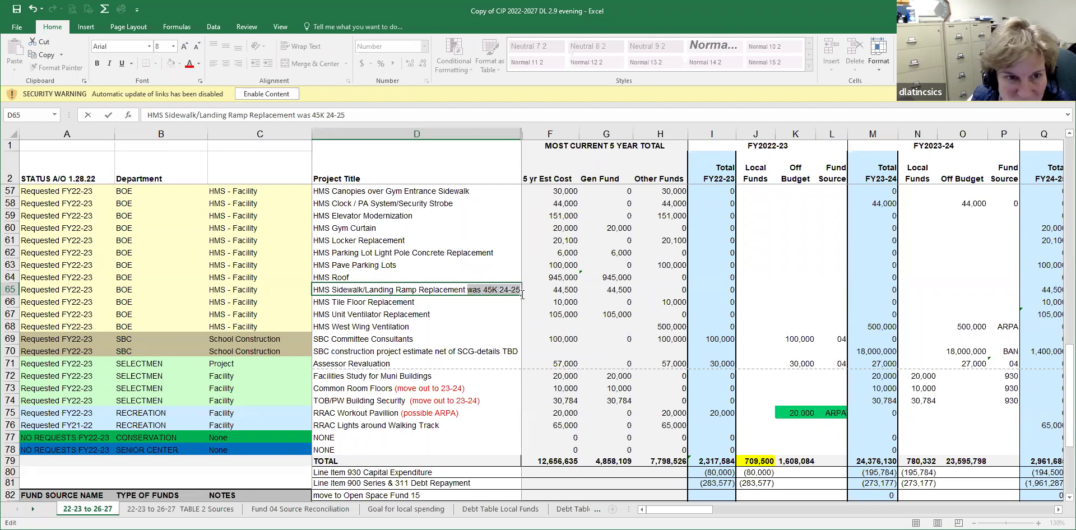
pyautogui.click(189, 64)
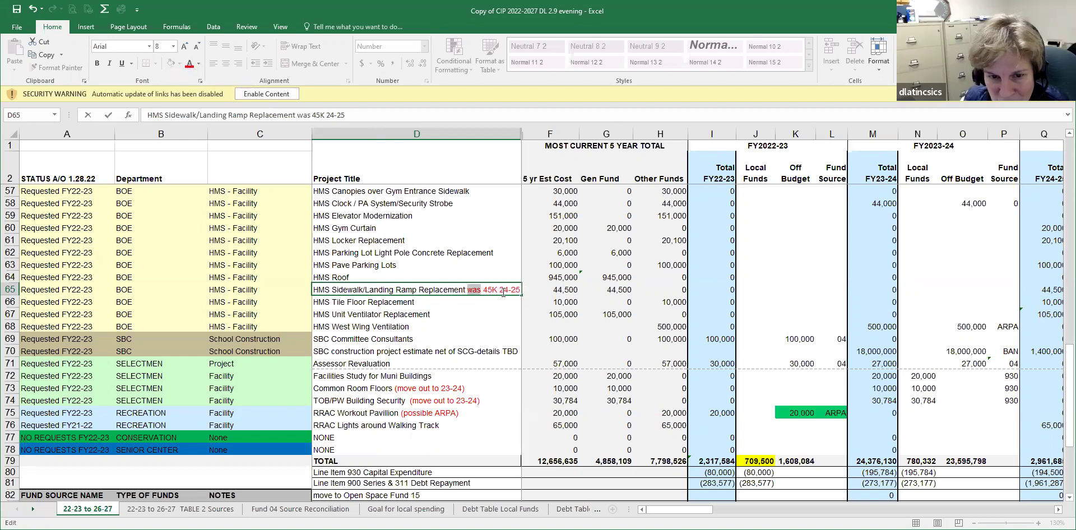
pyautogui.click(471, 309)
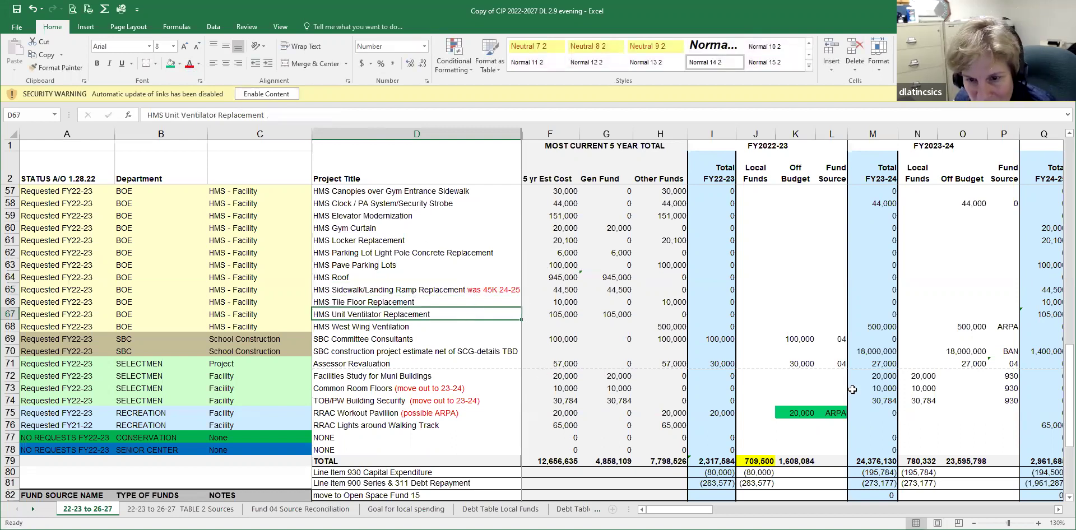
pyautogui.click(543, 291)
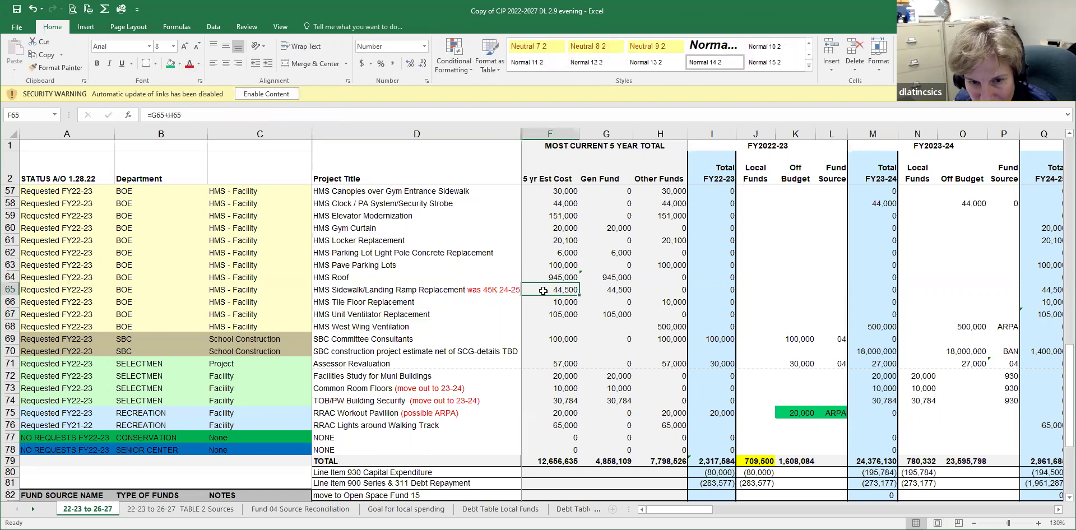
pyautogui.click(471, 291)
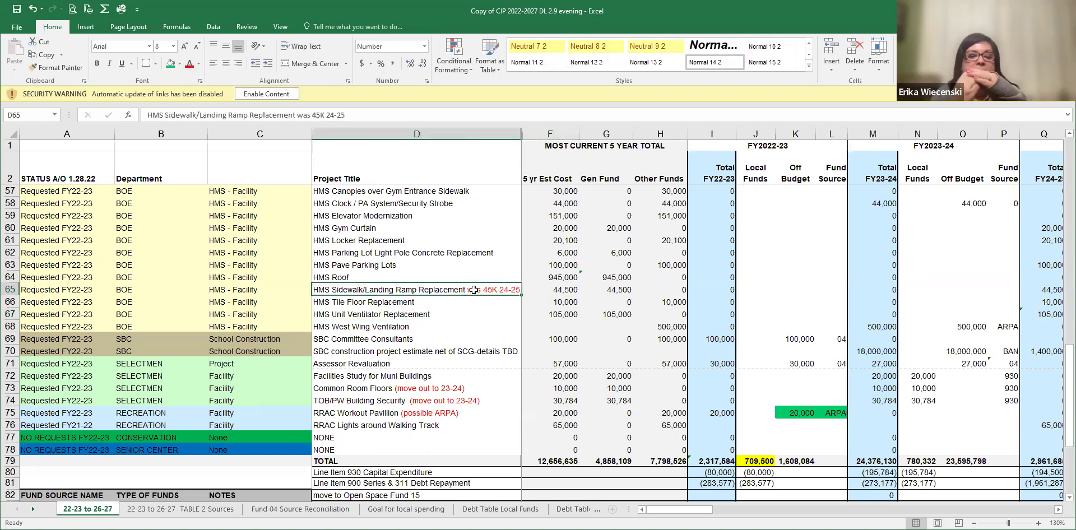
# Step: Shorten "Replacement" to "Replace" in the D65 project title and set the amount in its red note to 44,500
pyautogui.doubleClick(324, 290)
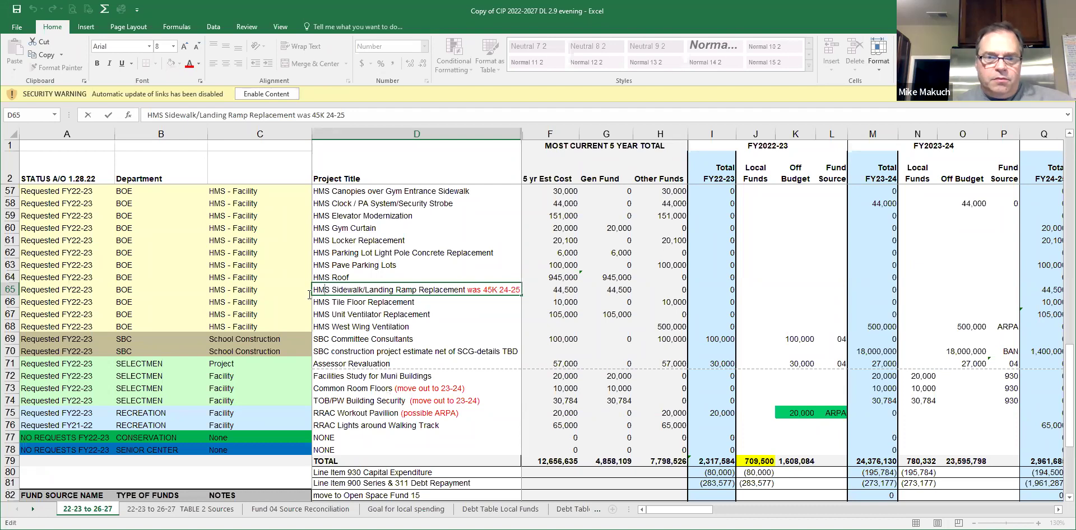
pyautogui.click(469, 286)
pyautogui.press('BackSpace')
pyautogui.press('BackSpace')
pyautogui.press('BackSpace')
pyautogui.press('BackSpace')
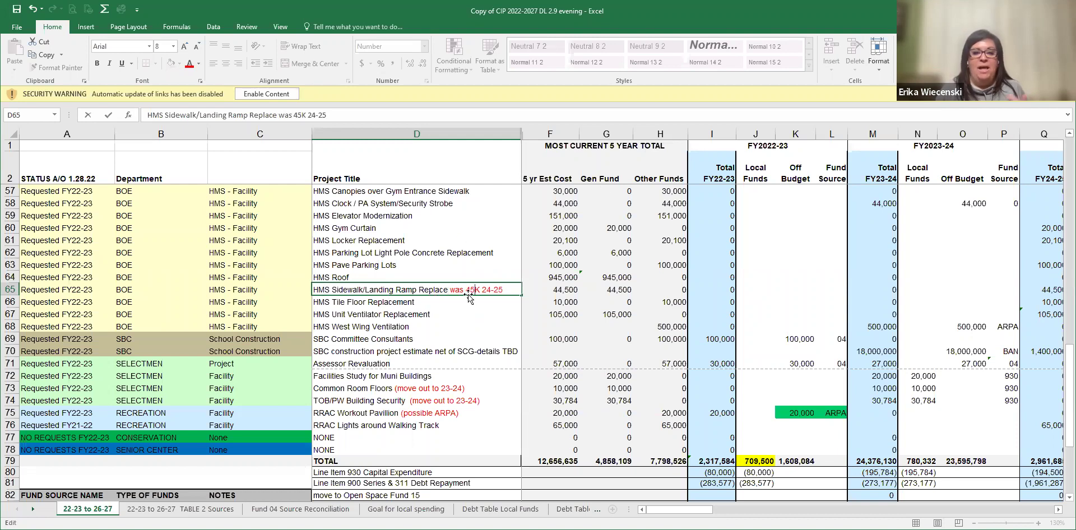
pyautogui.moveTo(473, 290); pyautogui.dragTo(481, 288)
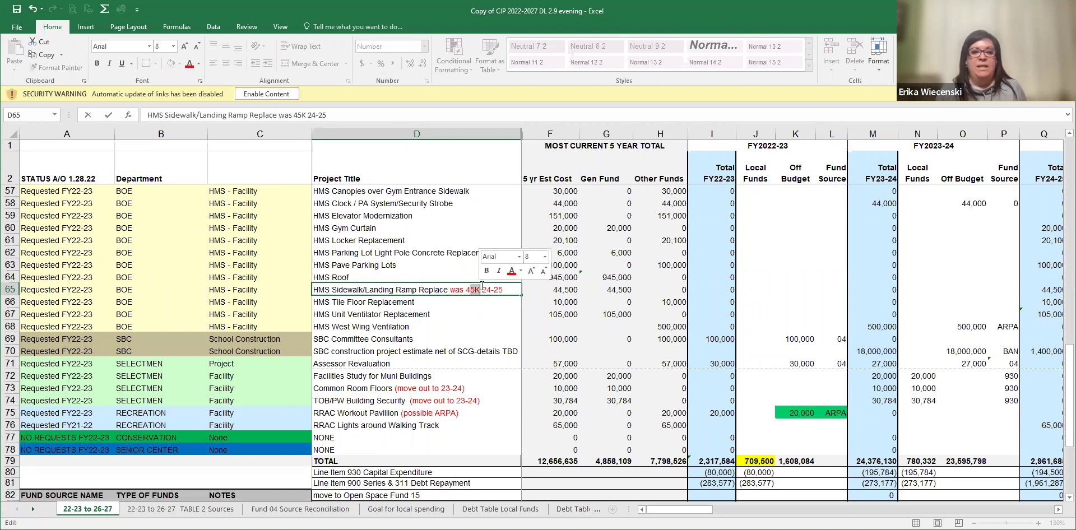
pyautogui.write('4,')
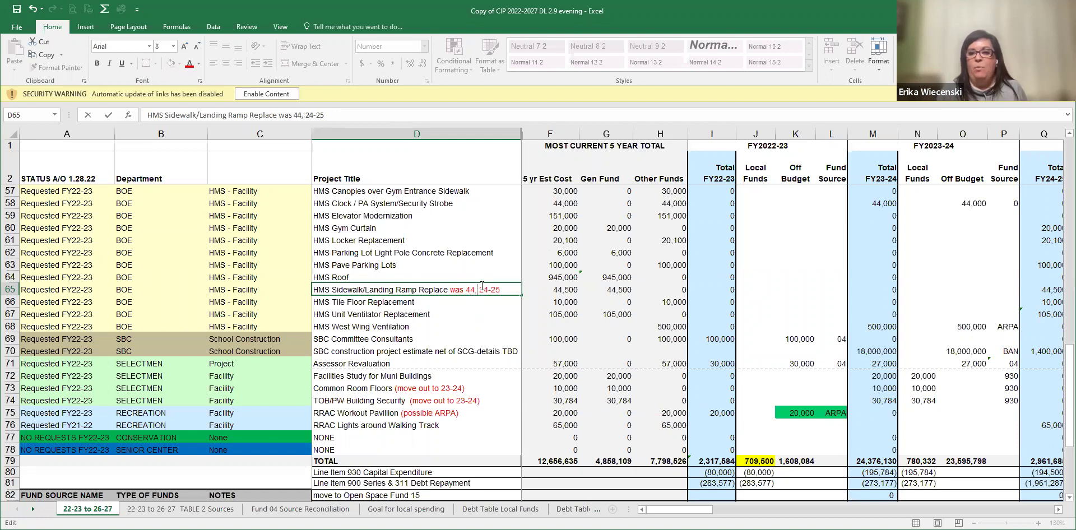
pyautogui.write('500')
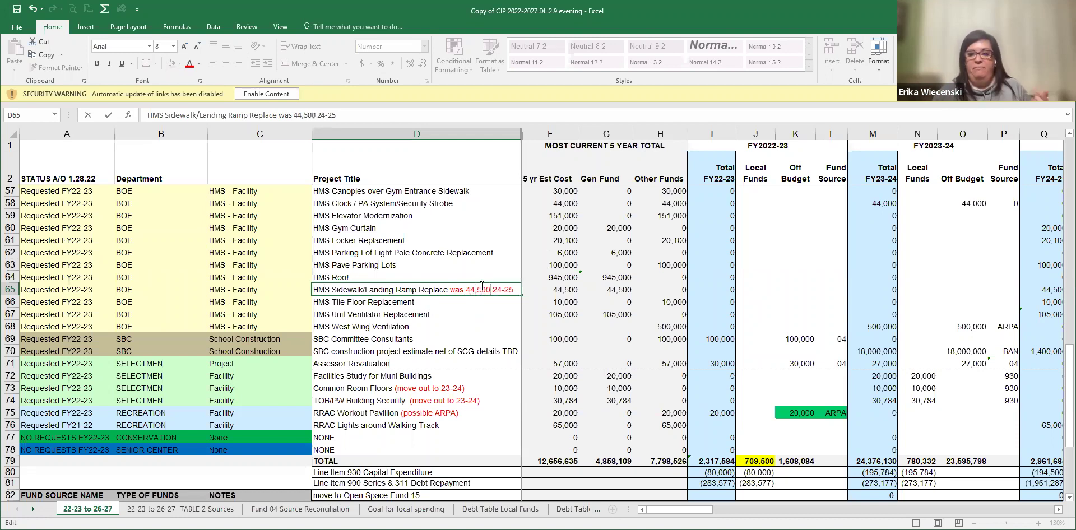
pyautogui.hotkey('ctrl', 'Return')
pyautogui.click(476, 313)
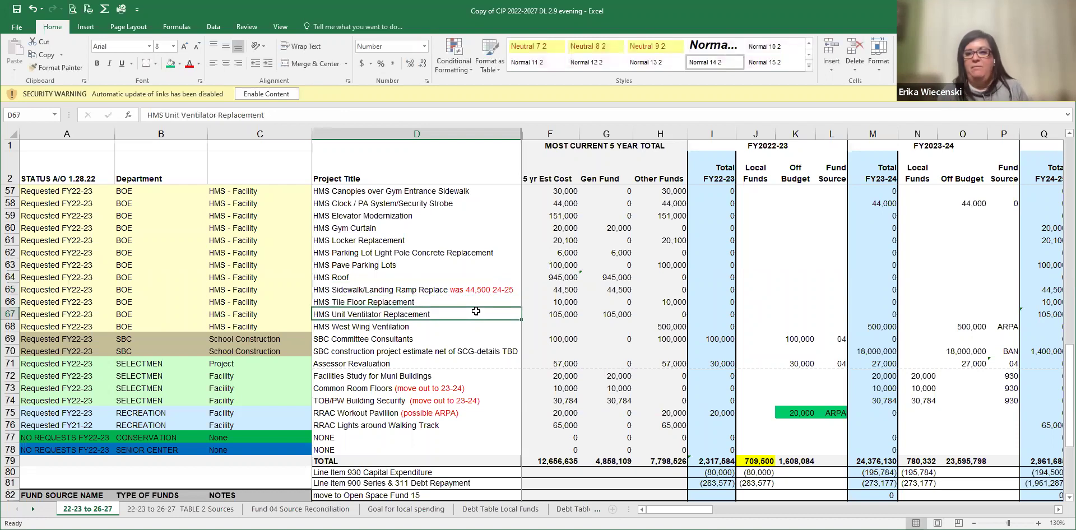
# Step: Insert a dollar sign before 44,500 in the red note of the HMS Sidewalk/Landing Ramp title in D65
pyautogui.click(324, 288)
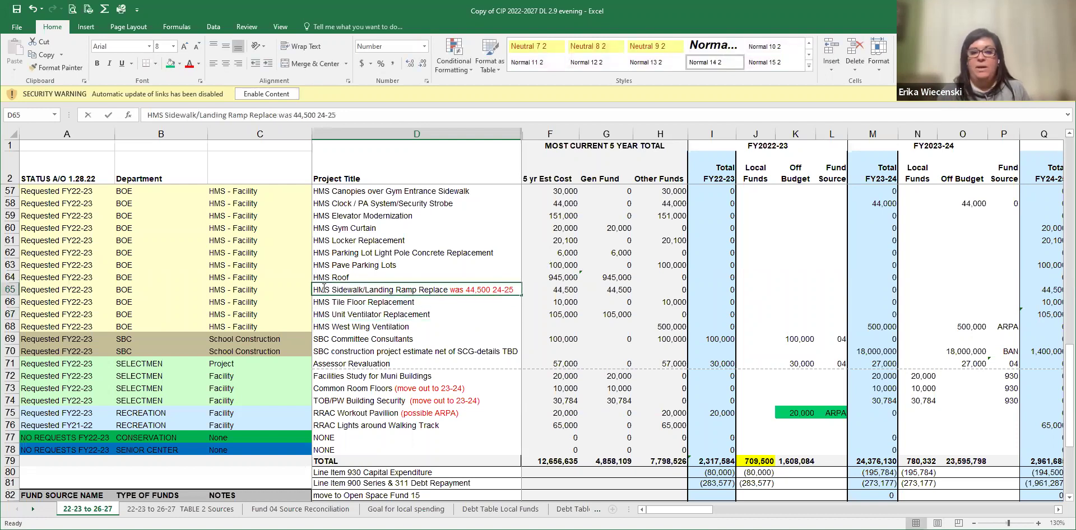
pyautogui.doubleClick(466, 290)
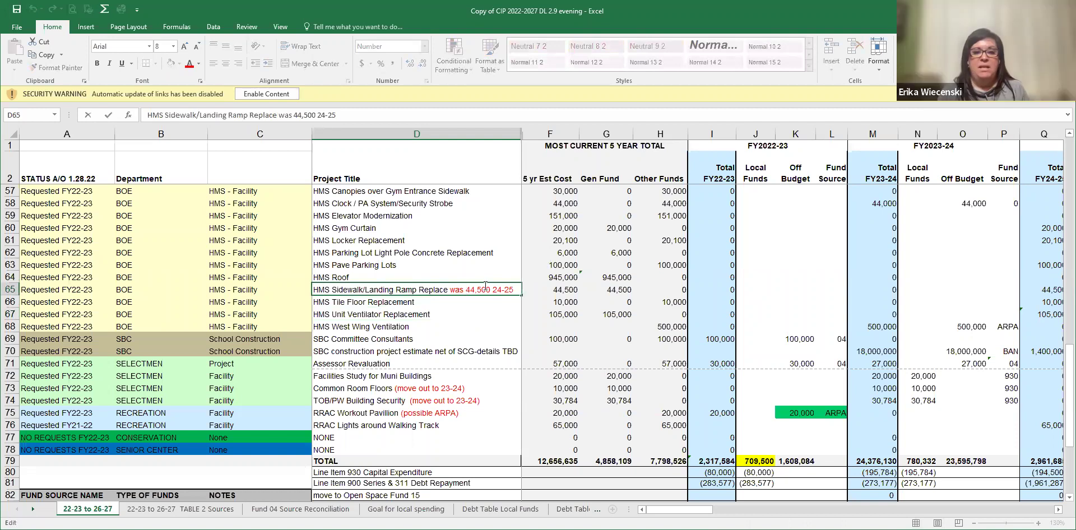
pyautogui.write('$')
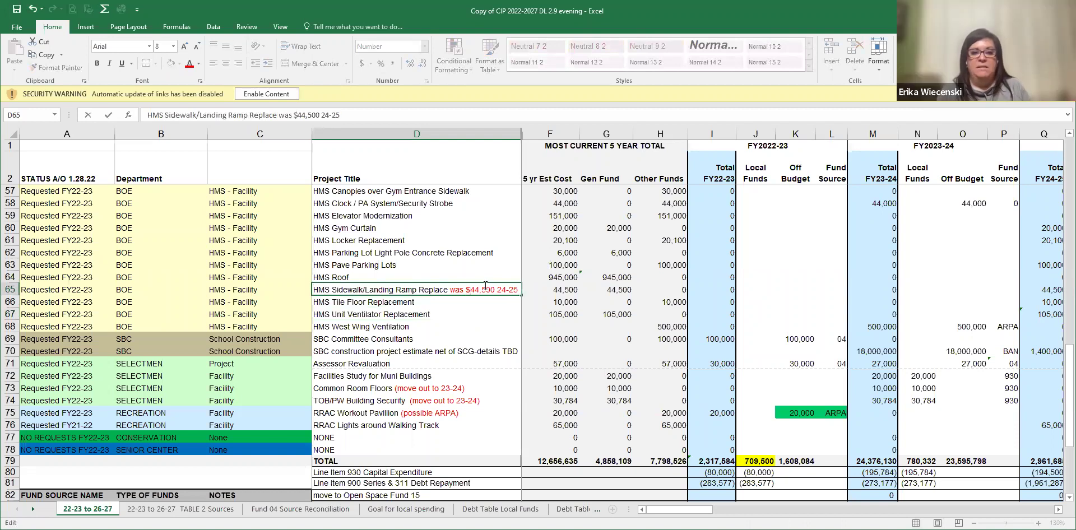
pyautogui.click(466, 315)
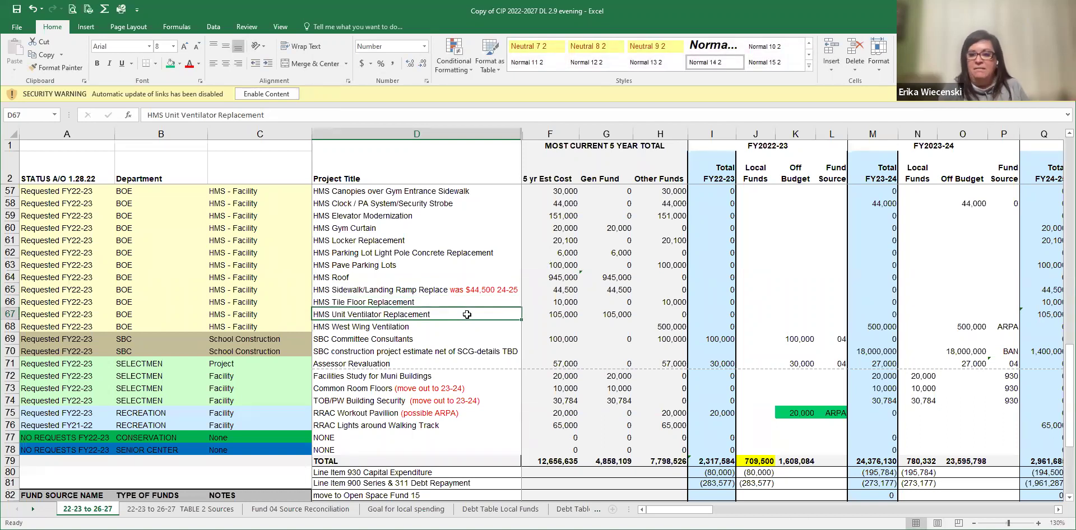
# Step: Remove the dollar sign from the amount in the red note of the D65 project title
pyautogui.doubleClick(326, 290)
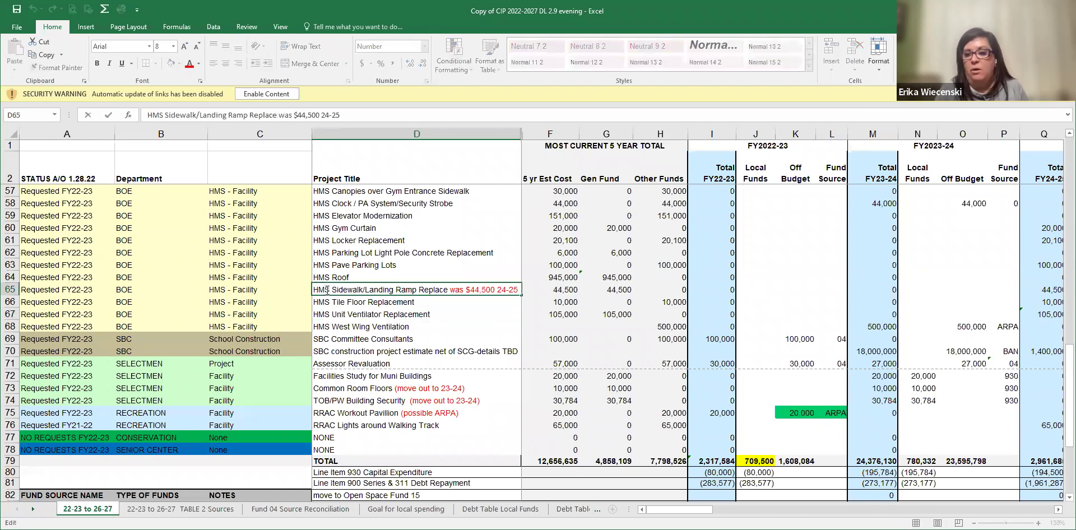
pyautogui.click(466, 290)
pyautogui.press('Delete')
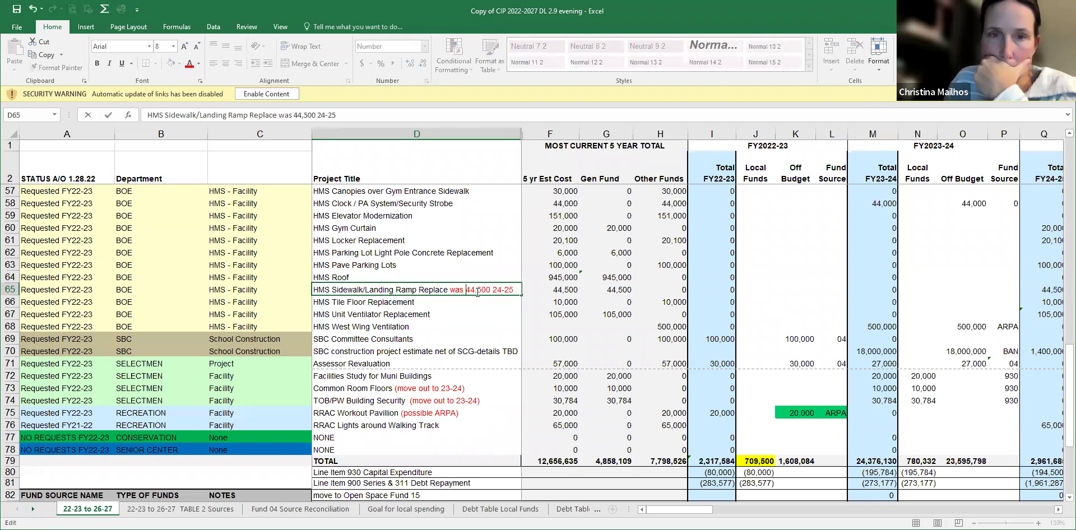
pyautogui.click(329, 277)
pyautogui.click(328, 292)
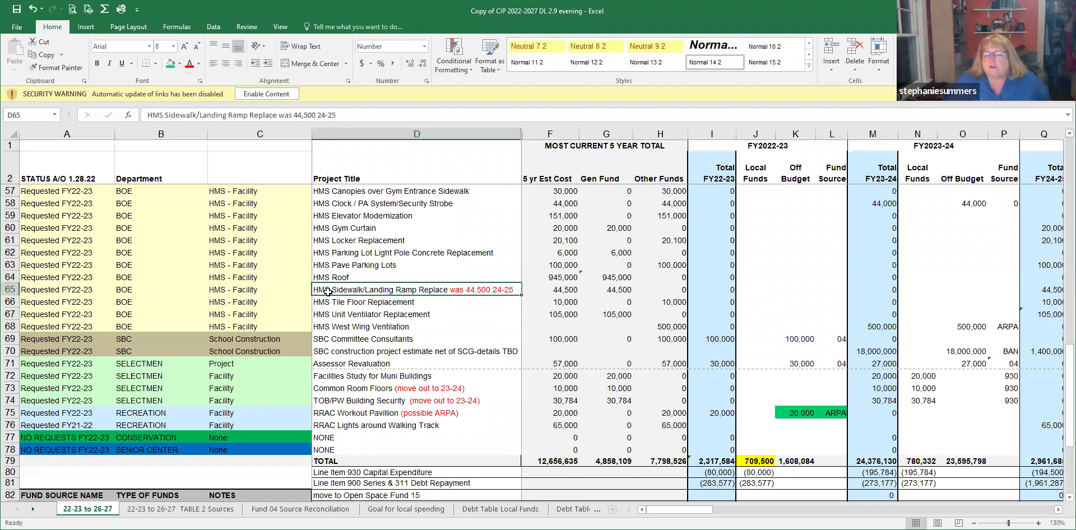
pyautogui.click(327, 306)
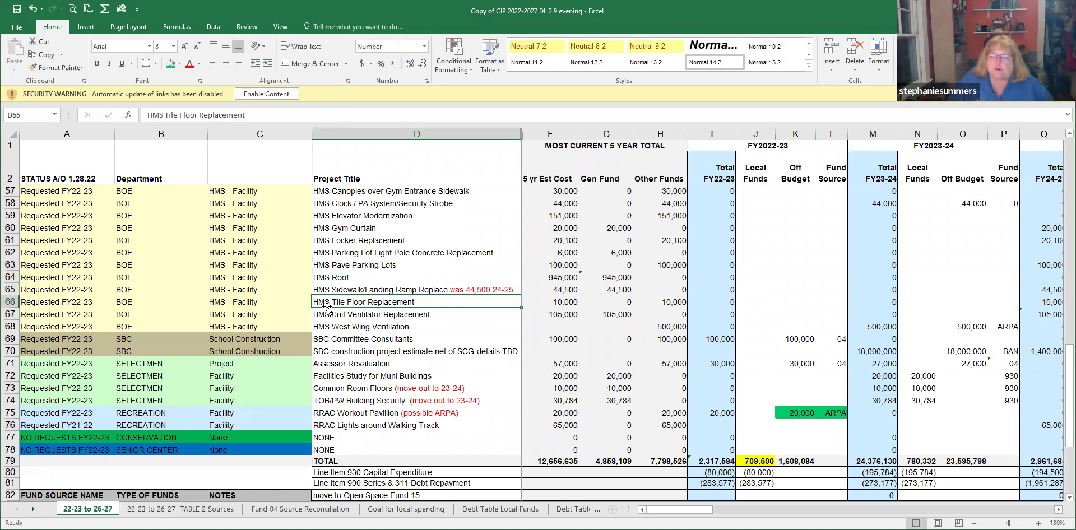
# Step: Append the note "was 500K in 23-24" to the HMS West Wing Ventilation project title in D68
pyautogui.click(317, 327)
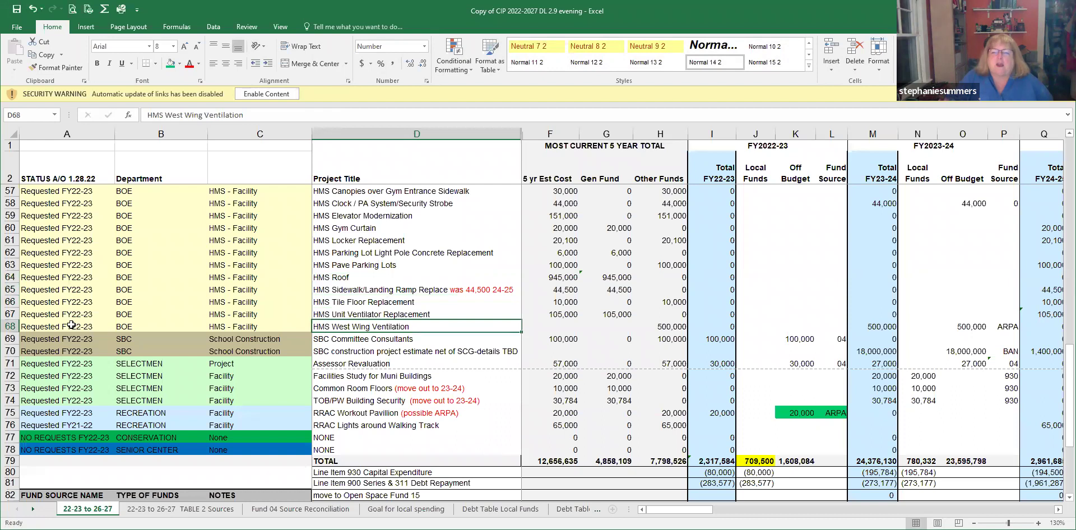
pyautogui.click(6, 326)
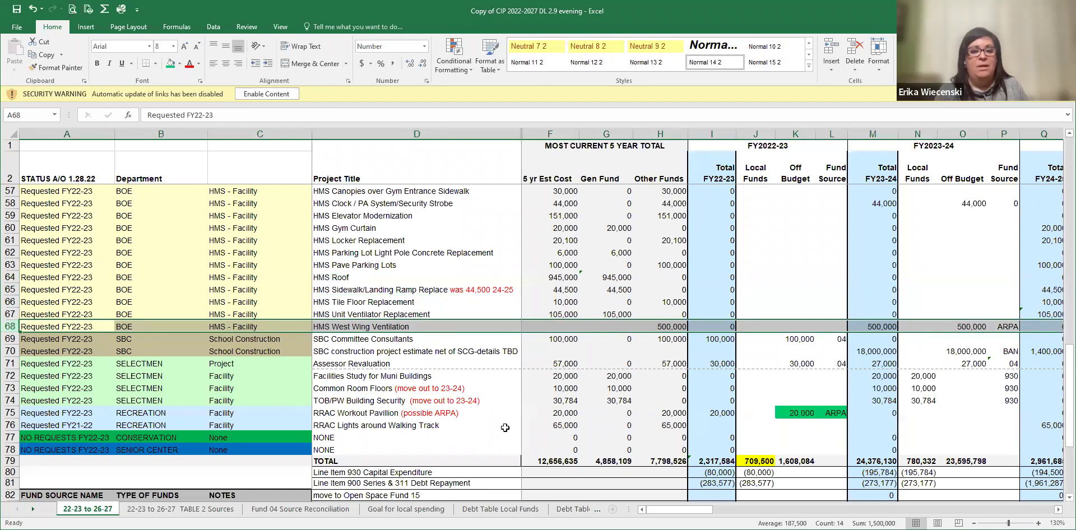
pyautogui.moveTo(707, 515); pyautogui.dragTo(740, 509)
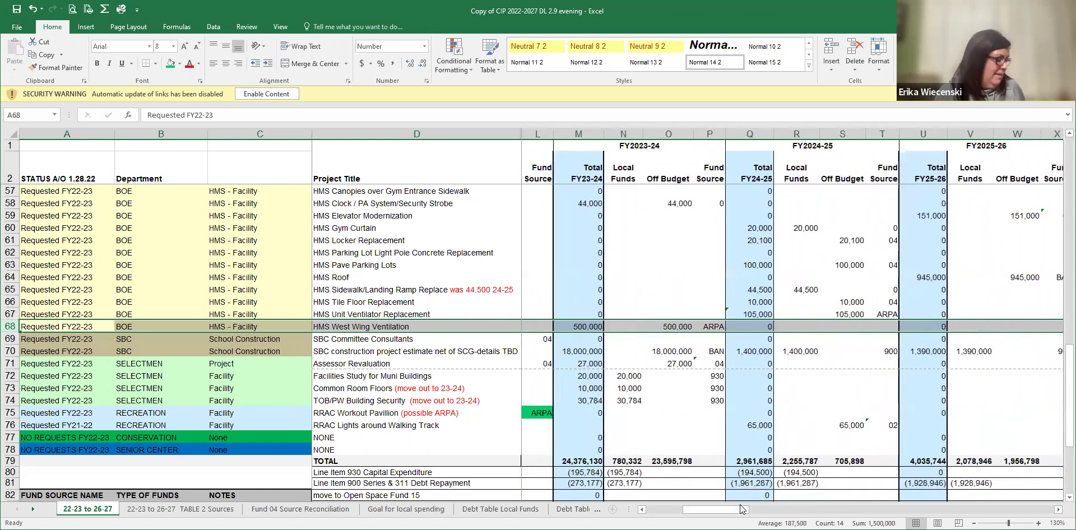
pyautogui.doubleClick(331, 326)
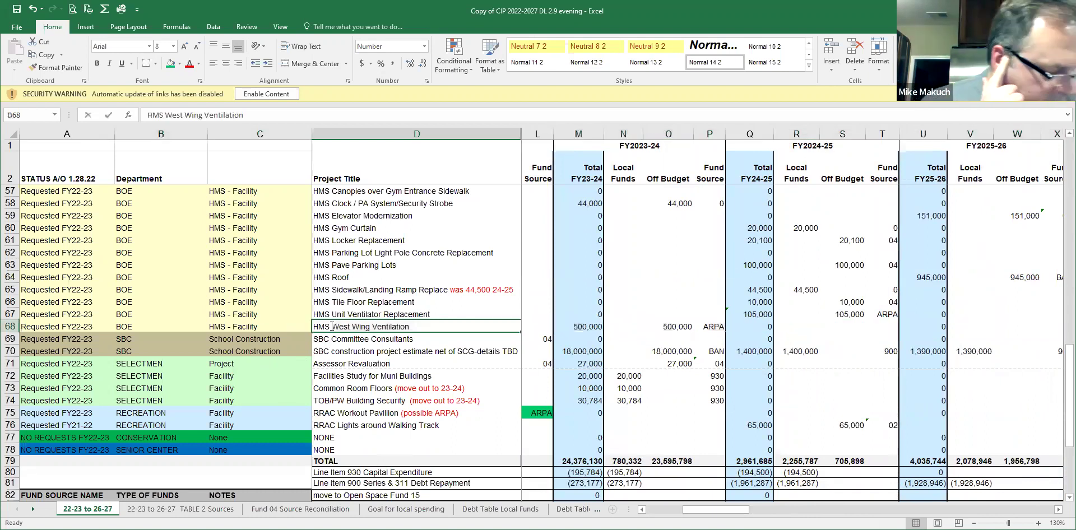
pyautogui.write('was 500,')
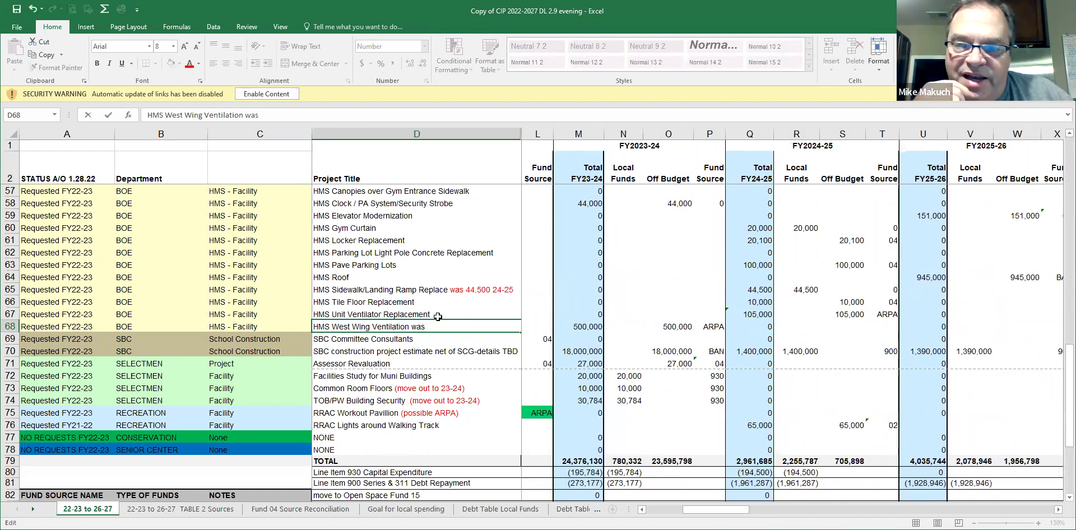
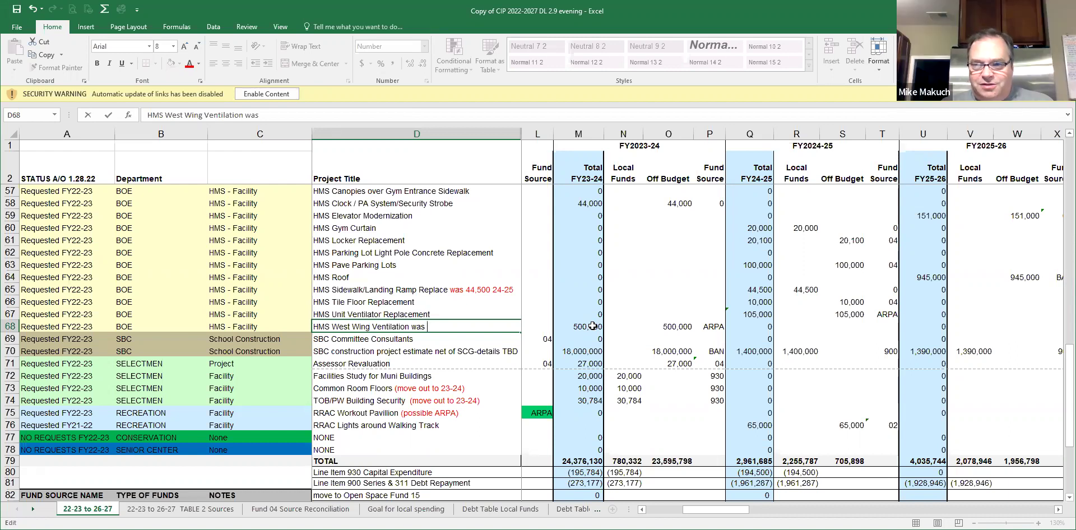
pyautogui.write('500')
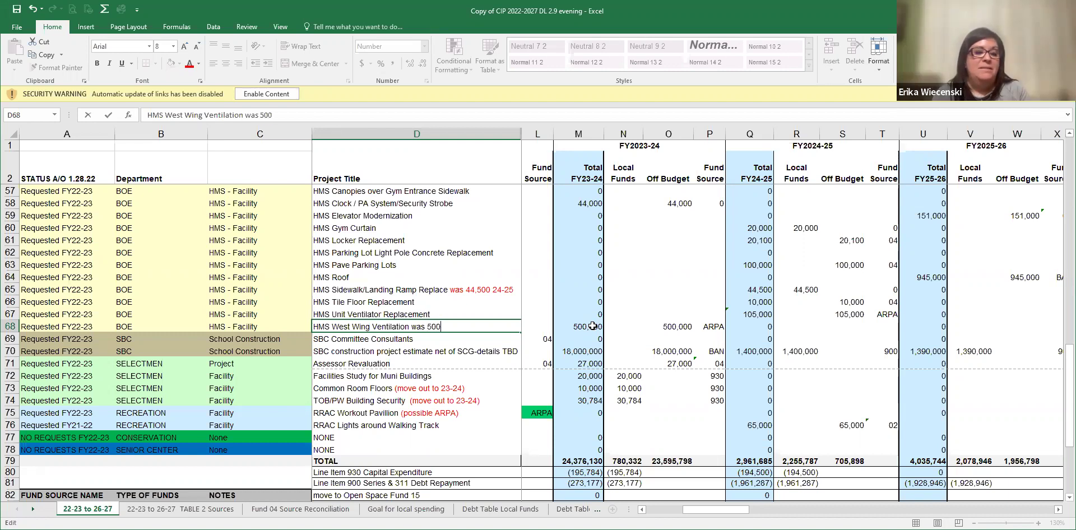
pyautogui.write(',')
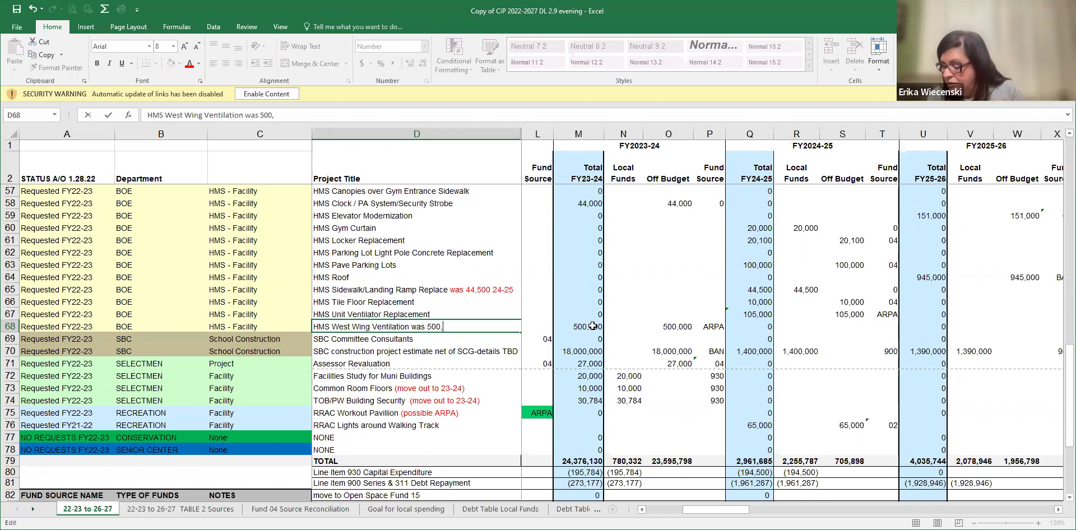
pyautogui.write('000')
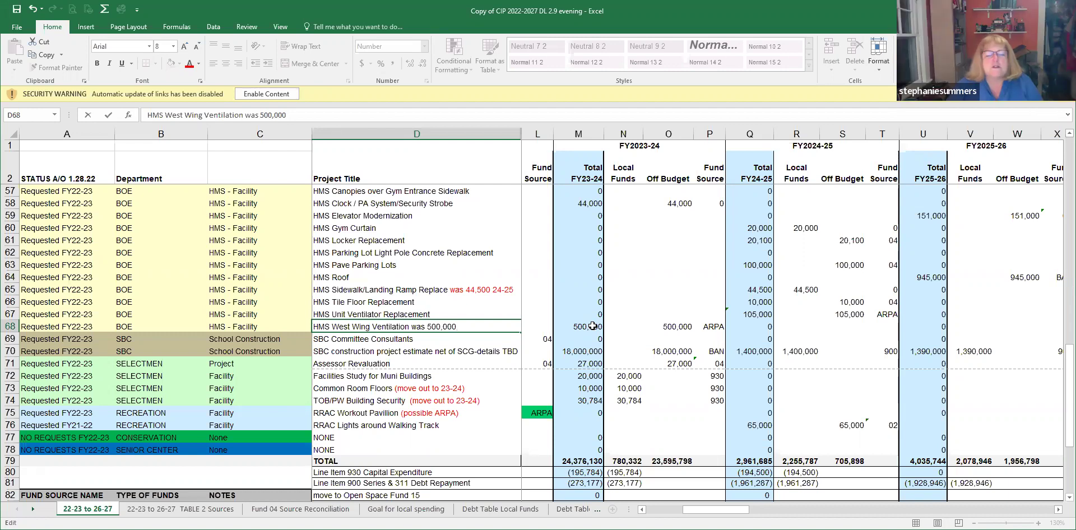
pyautogui.press('BackSpace')
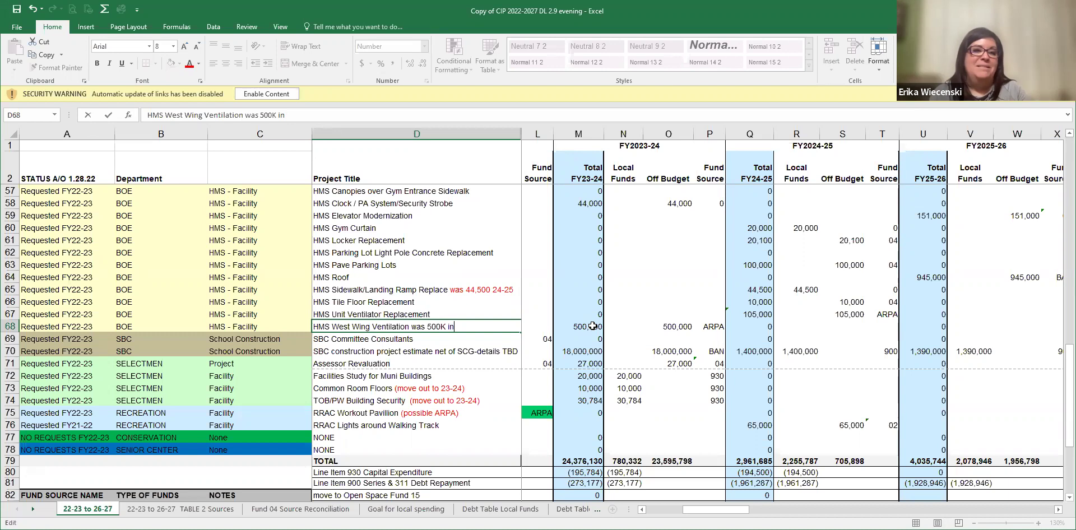
pyautogui.write('23-24')
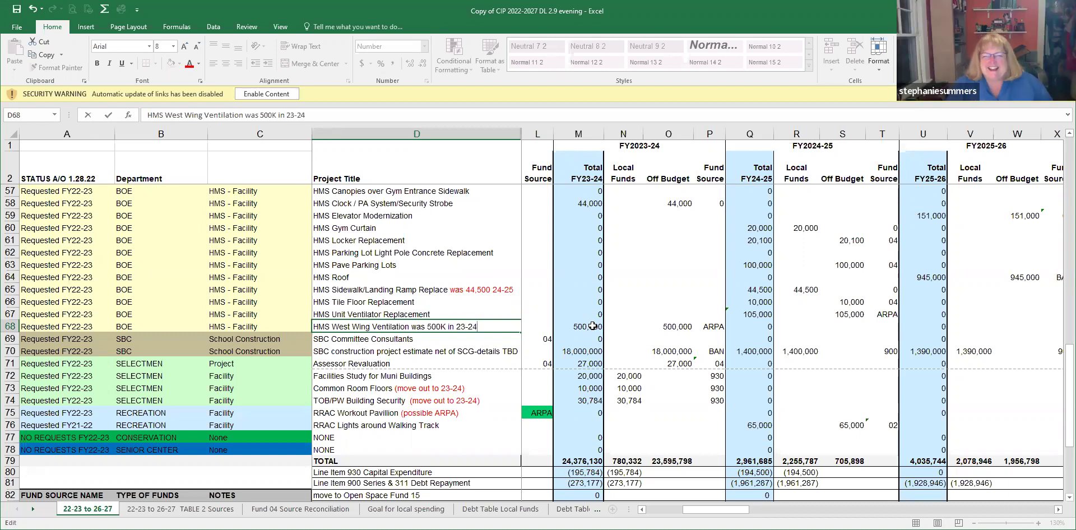
# Step: Colour "500K in 23-24" red in the D68 project title, leaving the rest of the title black
pyautogui.moveTo(427, 330); pyautogui.dragTo(485, 327)
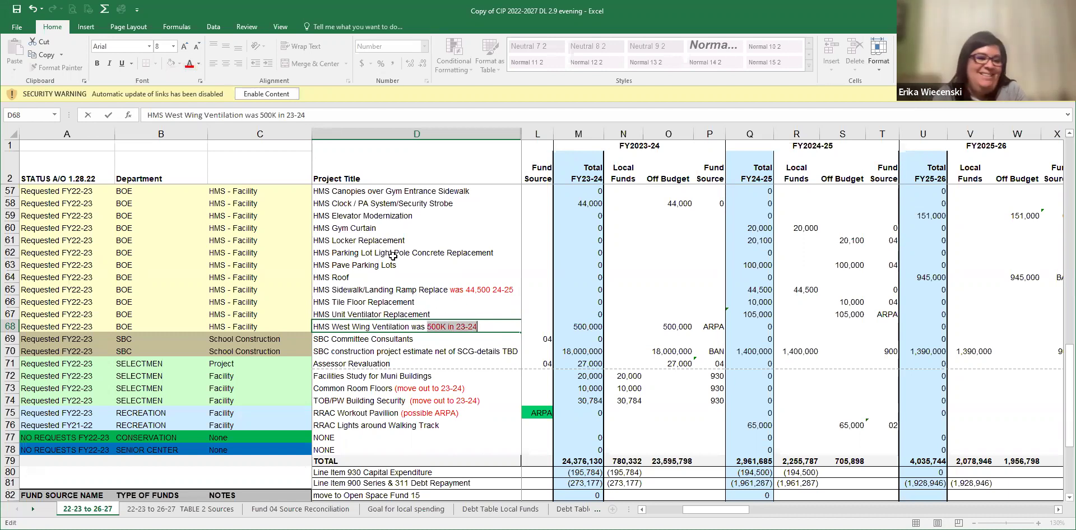
pyautogui.click(443, 311)
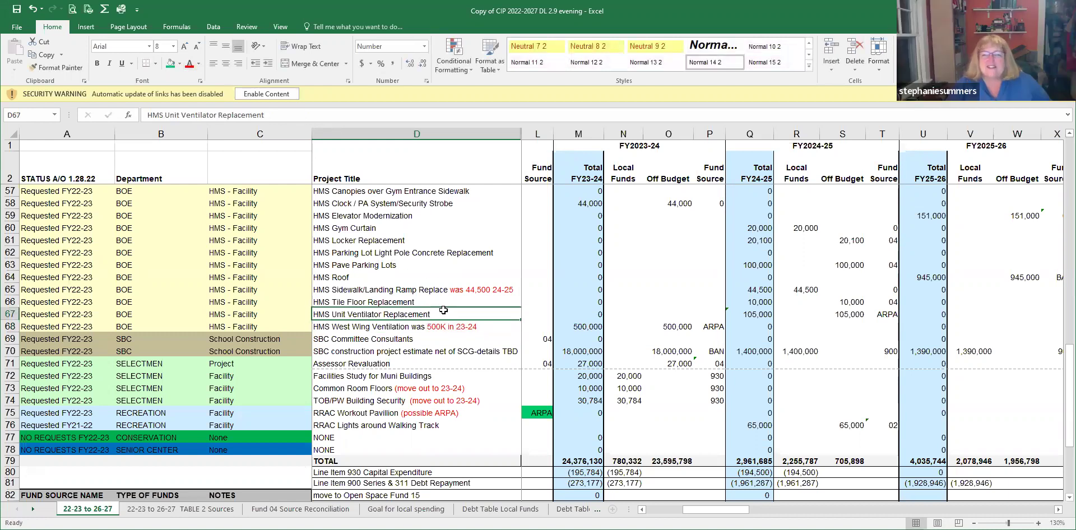
pyautogui.click(439, 298)
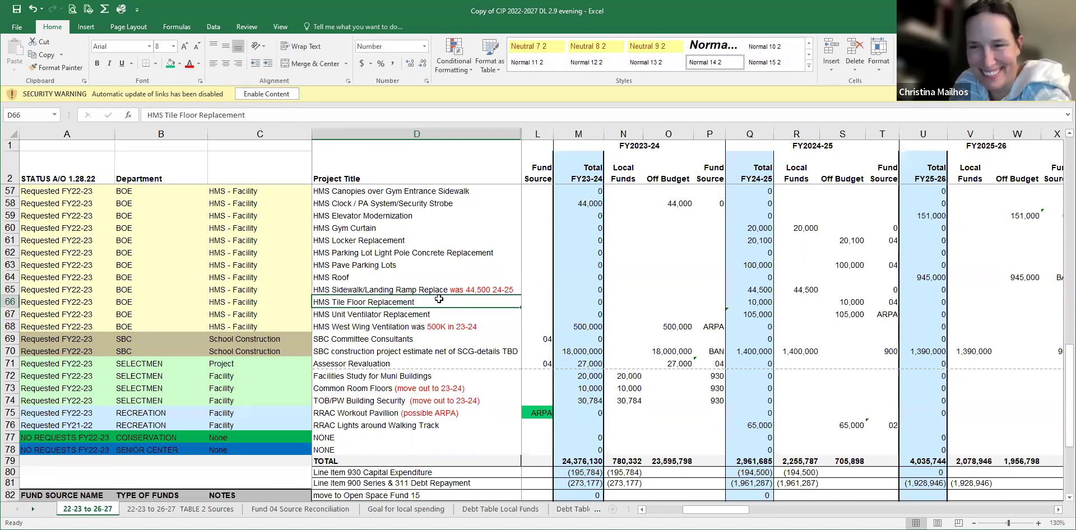
pyautogui.click(386, 277)
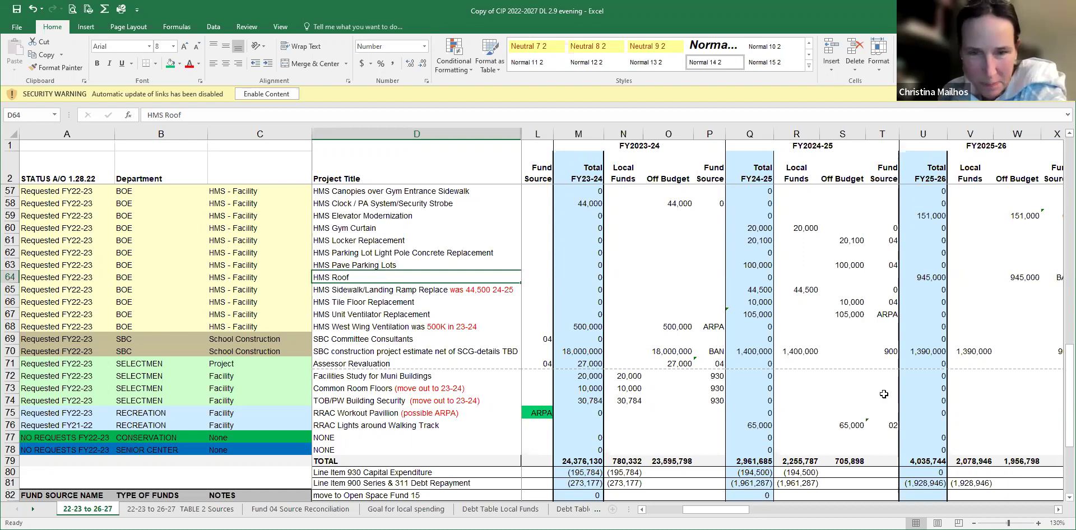
# Step: Examine the yearly project columns and the funding summary rows, including the FY2023-24 Other Funding Expense formula in O93
pyautogui.moveTo(745, 513); pyautogui.dragTo(783, 513)
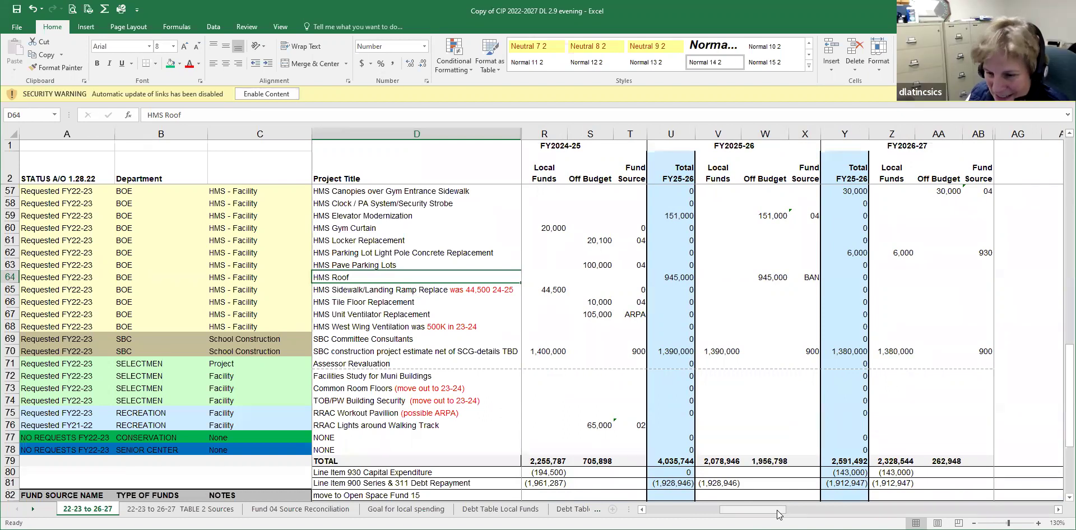
pyautogui.moveTo(777, 514); pyautogui.dragTo(685, 511)
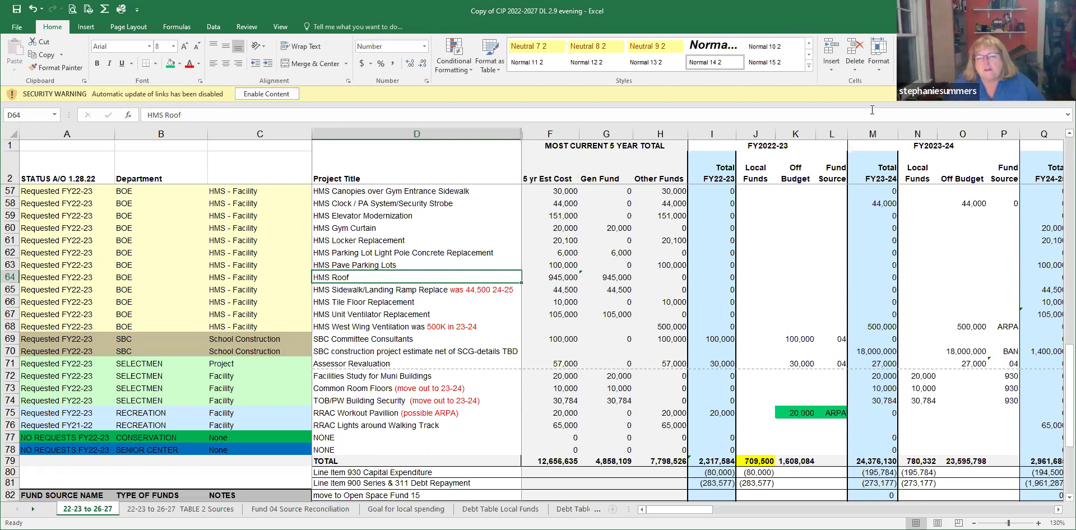
pyautogui.scroll(-1, 779, 393)
pyautogui.scroll(-3, 779, 392)
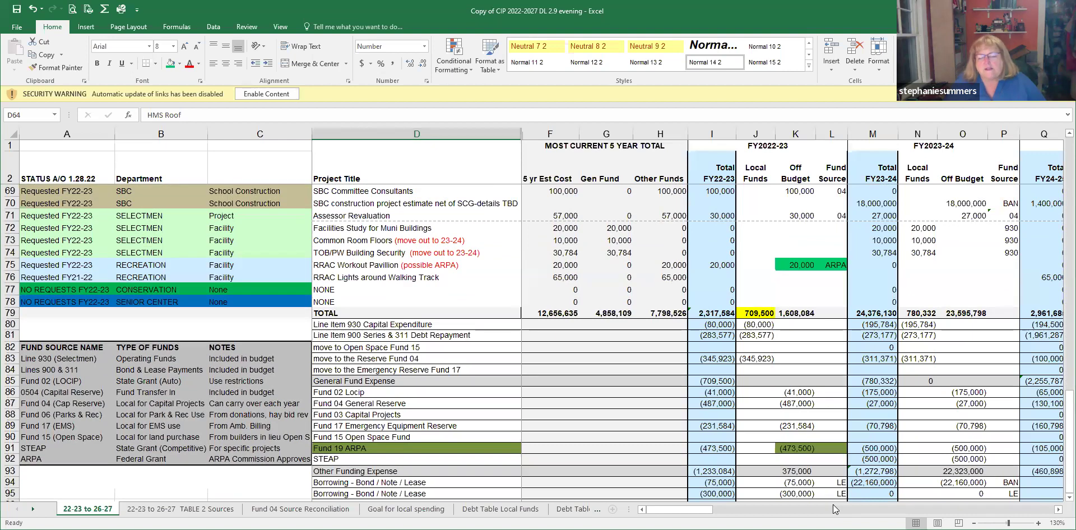
pyautogui.moveTo(707, 511); pyautogui.dragTo(721, 512)
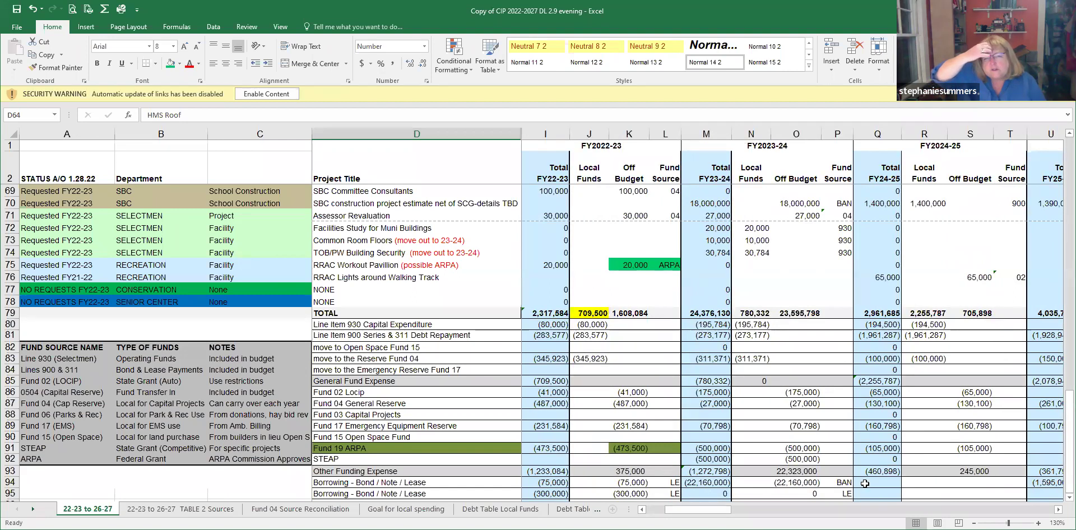
pyautogui.moveTo(723, 515); pyautogui.dragTo(743, 513)
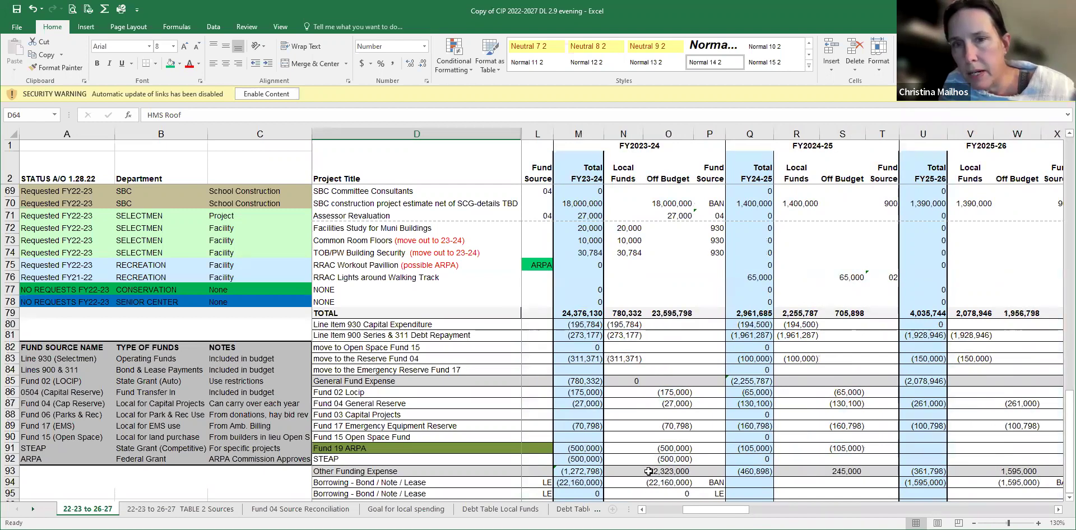
pyautogui.moveTo(648, 472); pyautogui.dragTo(640, 481)
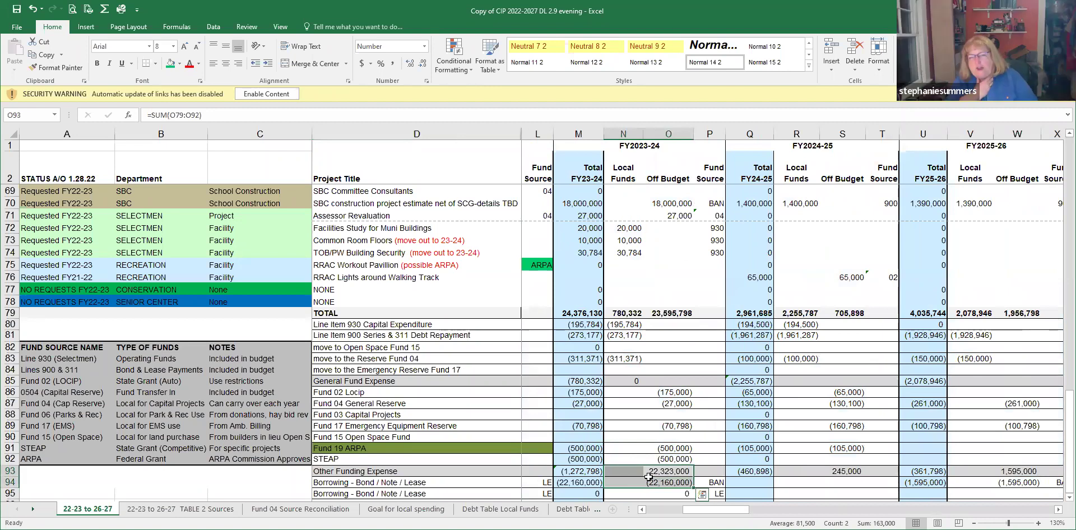
pyautogui.click(654, 472)
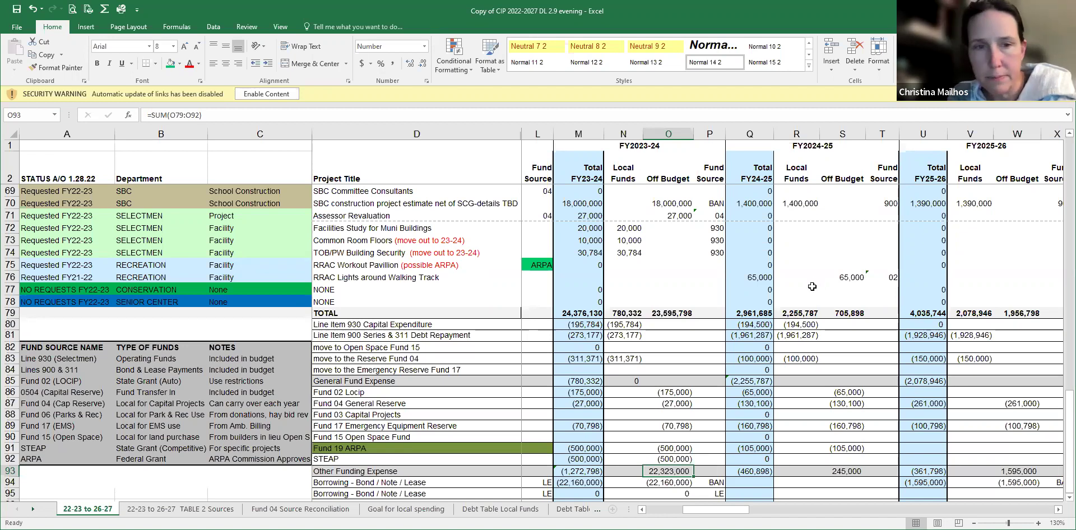
# Step: Review the FY2023-24 to FY2025-26 amounts and fund sources of the Public Works and EMS projects
pyautogui.scroll(7, 819, 311)
pyautogui.scroll(9, 819, 311)
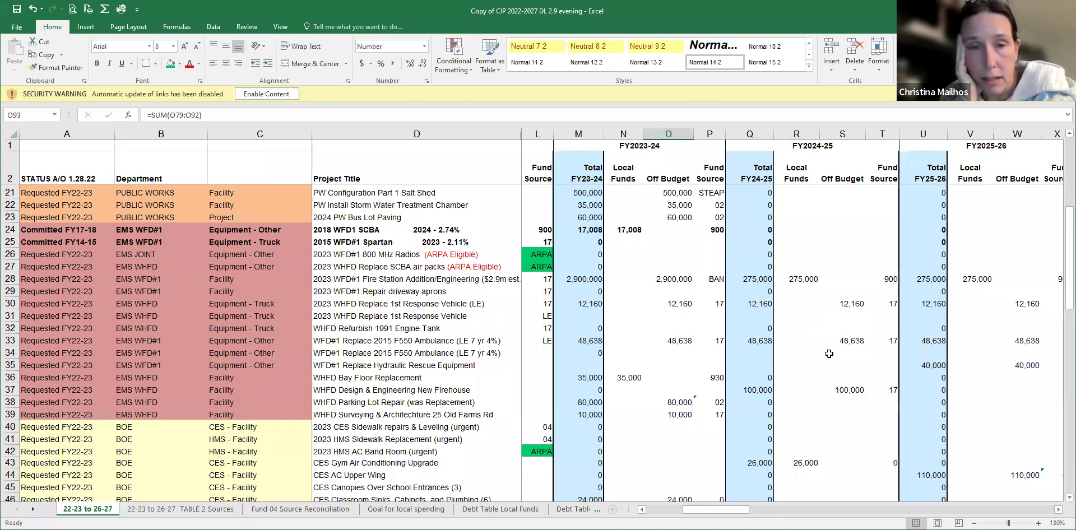
pyautogui.scroll(2, 829, 354)
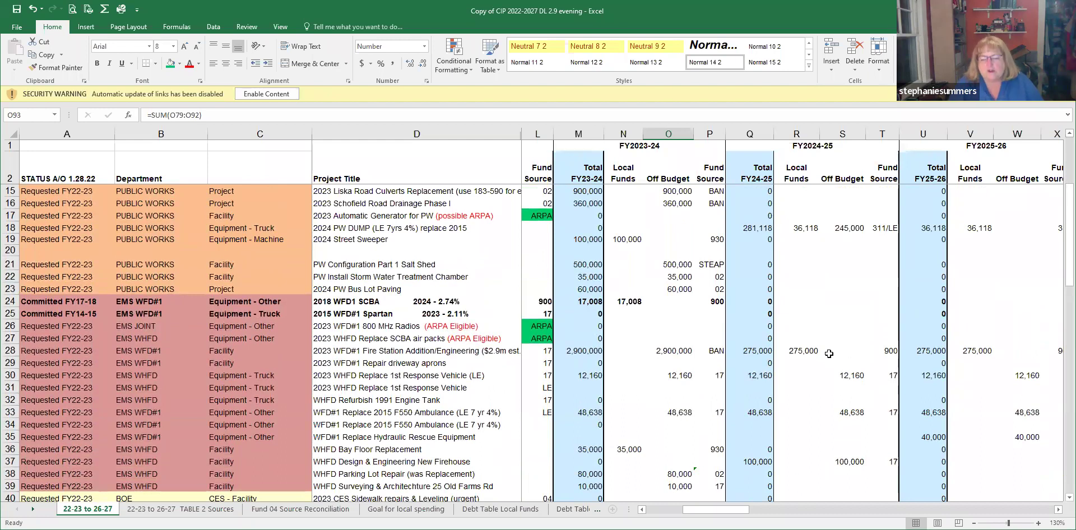
pyautogui.scroll(2, 829, 354)
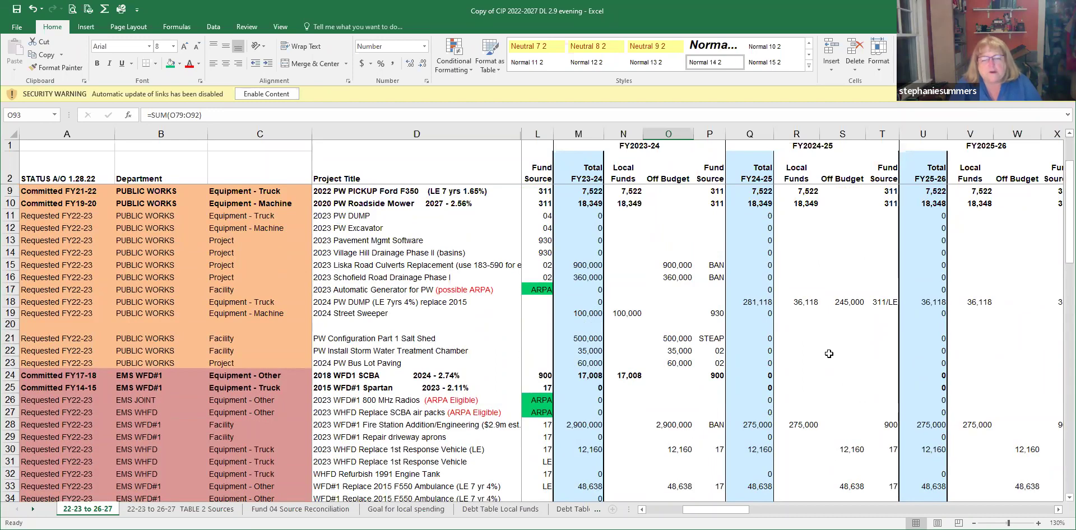
# Step: Return to the funding summary rows below the project totals and save the workbook
pyautogui.scroll(-9, 828, 353)
pyautogui.scroll(-11, 828, 354)
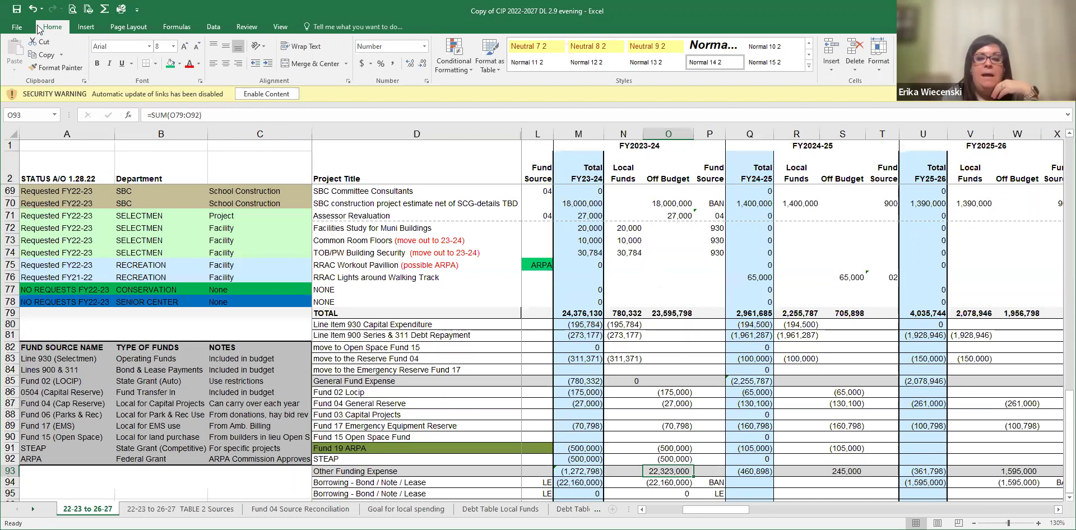
pyautogui.click(17, 10)
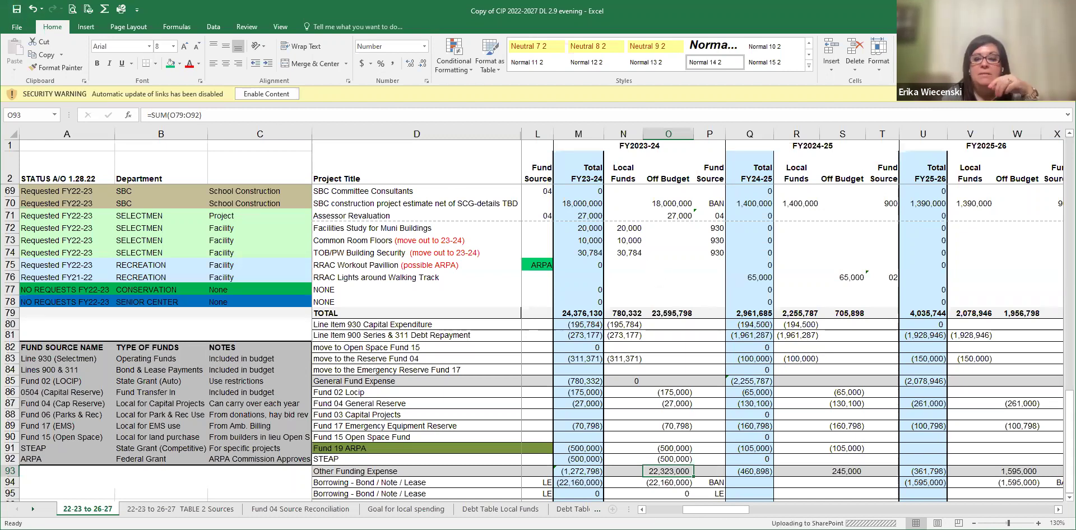